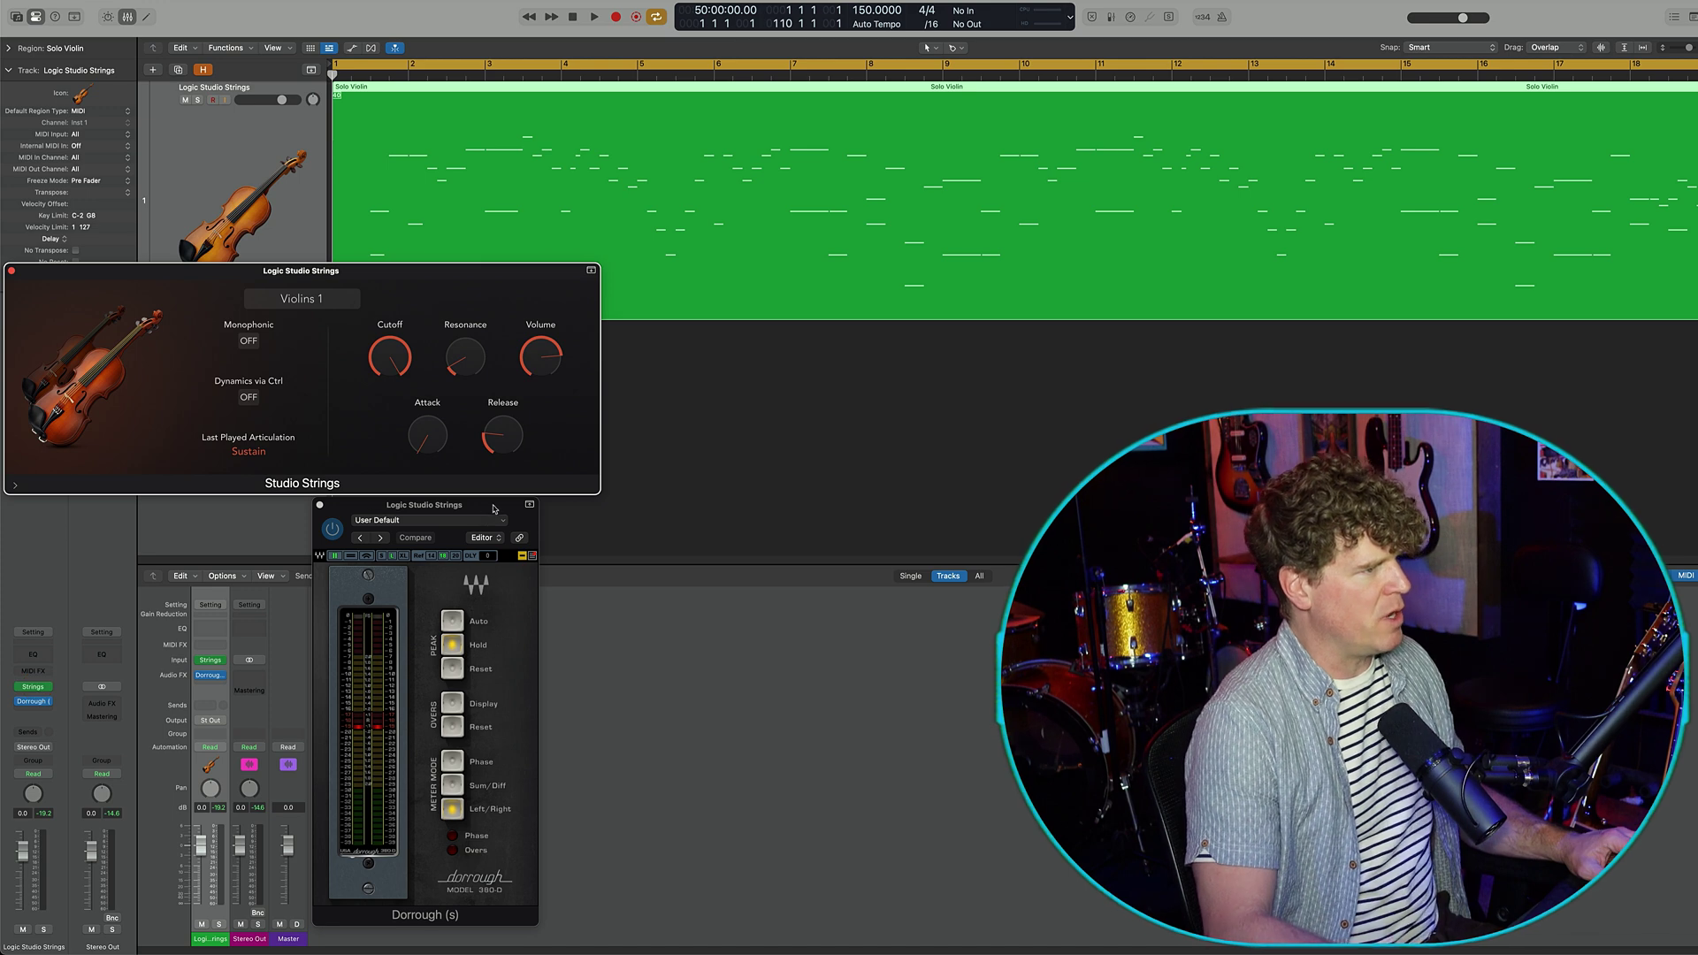
- Play the Solo Violin region on the Logic Studio Strings track and stop at about bar 10
{"action": "left_click_drag", "start_coordinate": [494, 509], "coordinate": [492, 511]}
{"action": "key", "text": "space"}
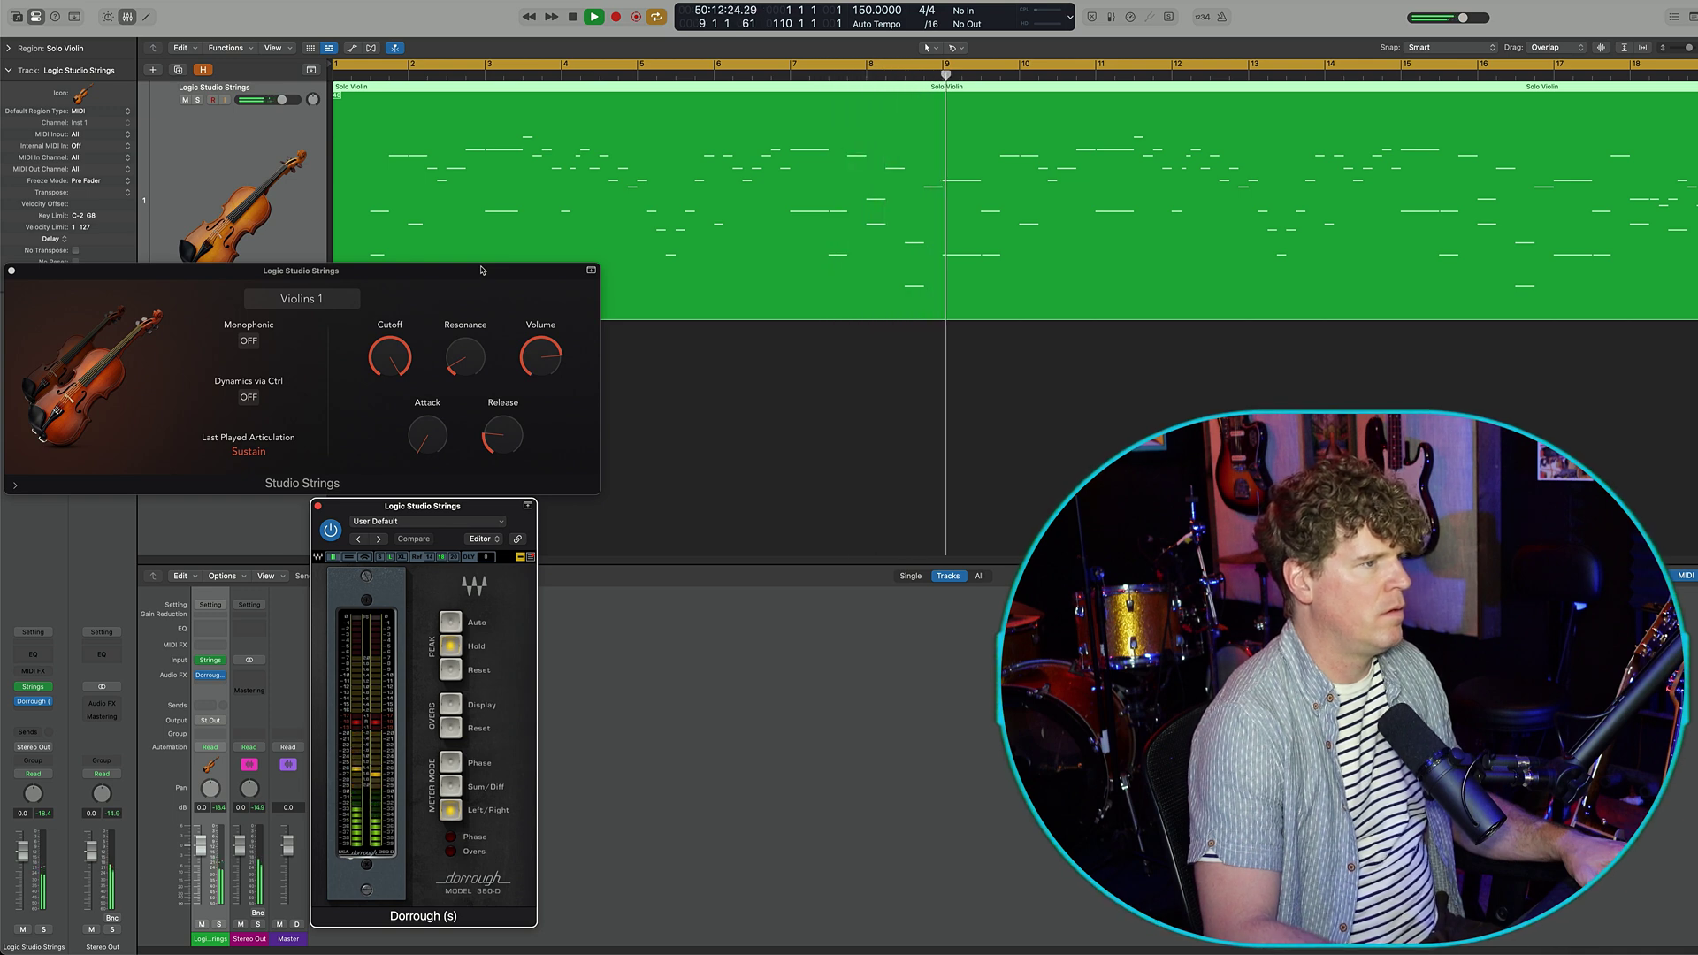
{"action": "key", "text": "space"}
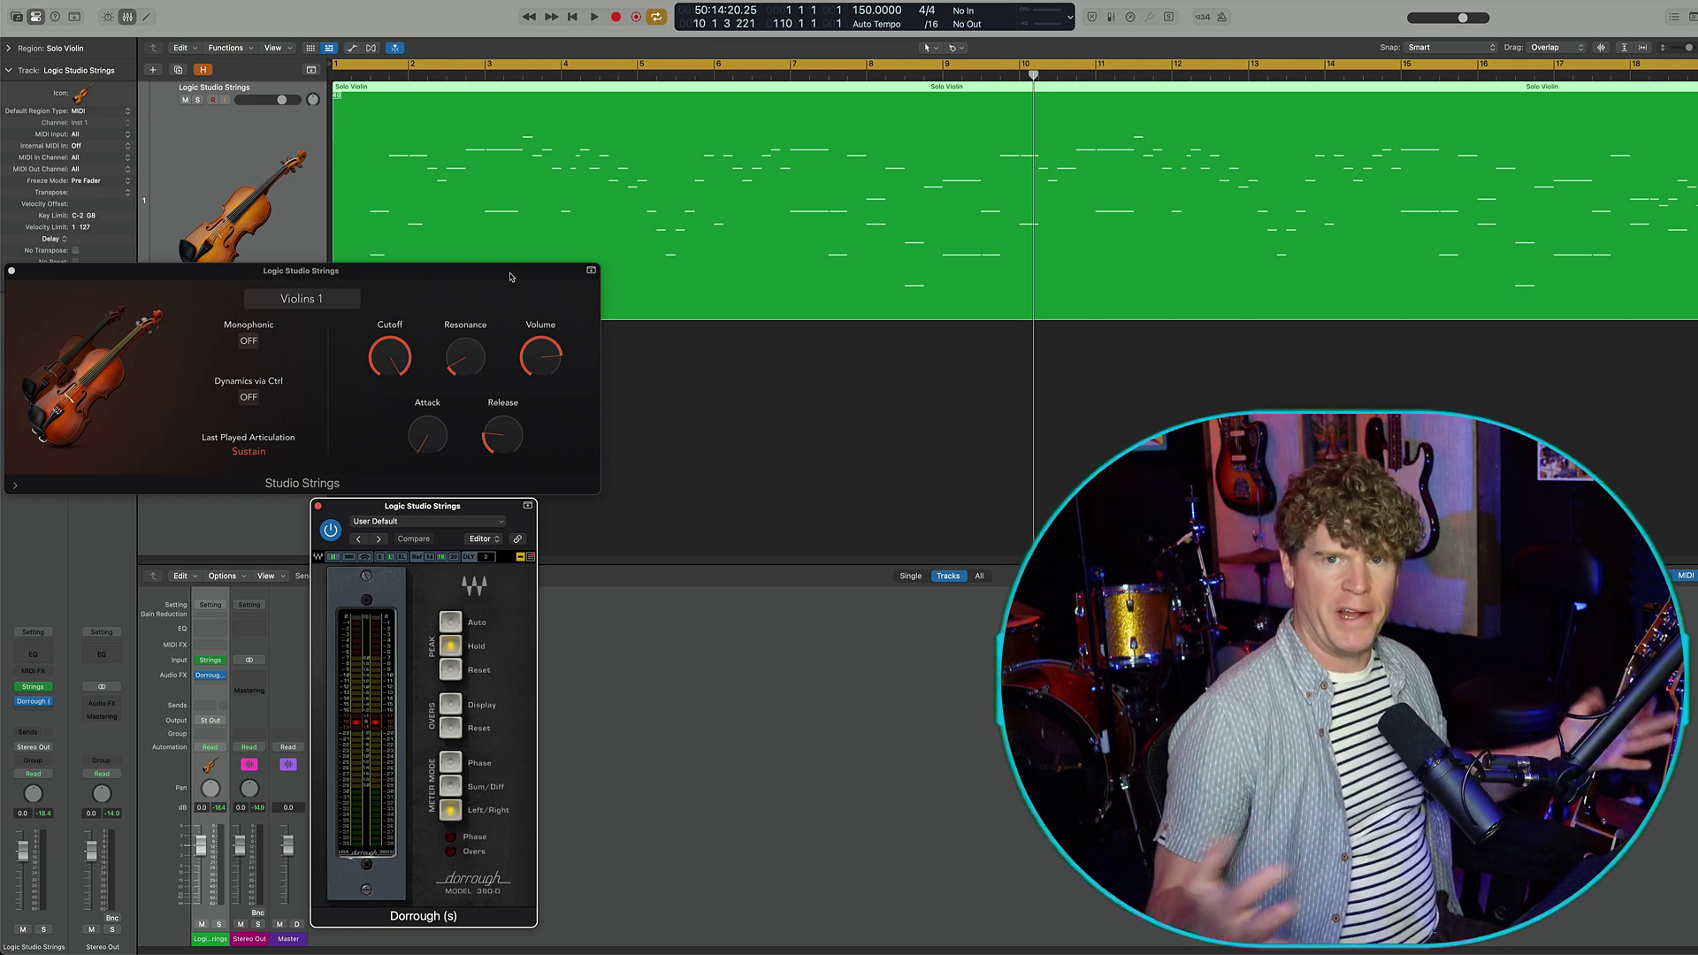
- Rearrange the floating Studio Strings and Kontakt 8 windows so both instruments are fully visible
{"action": "scroll", "coordinate": [510, 277], "scroll_direction": "down", "scroll_amount": 3}
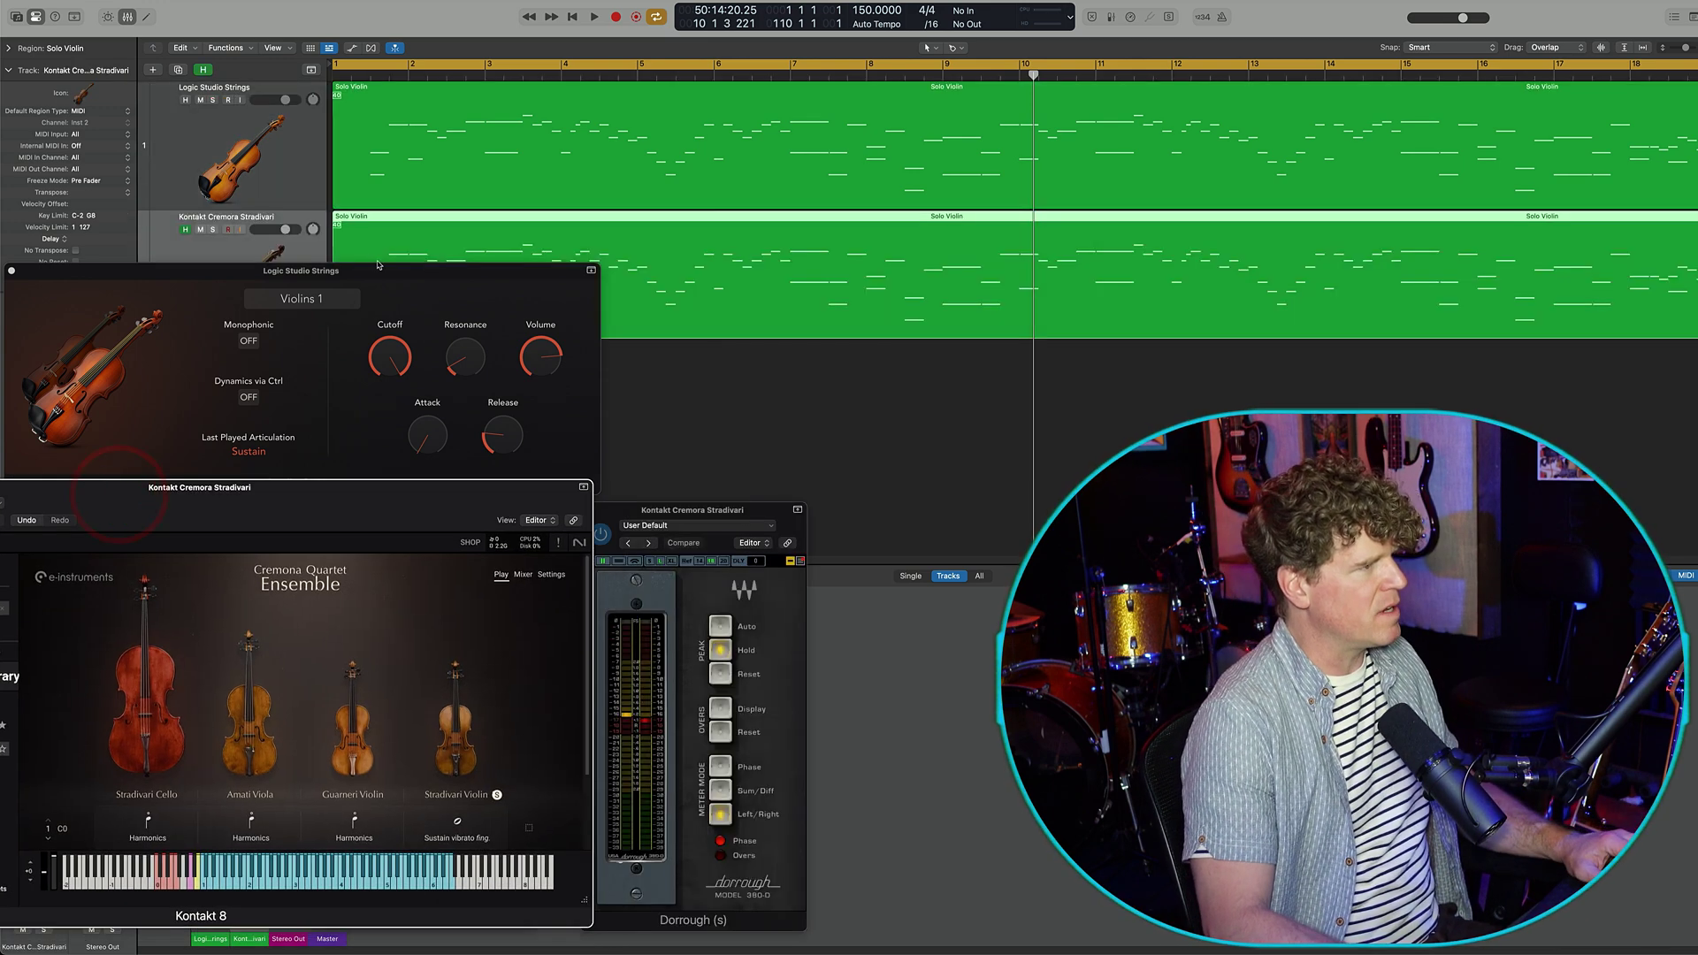
{"action": "left_click_drag", "start_coordinate": [376, 268], "coordinate": [382, 180]}
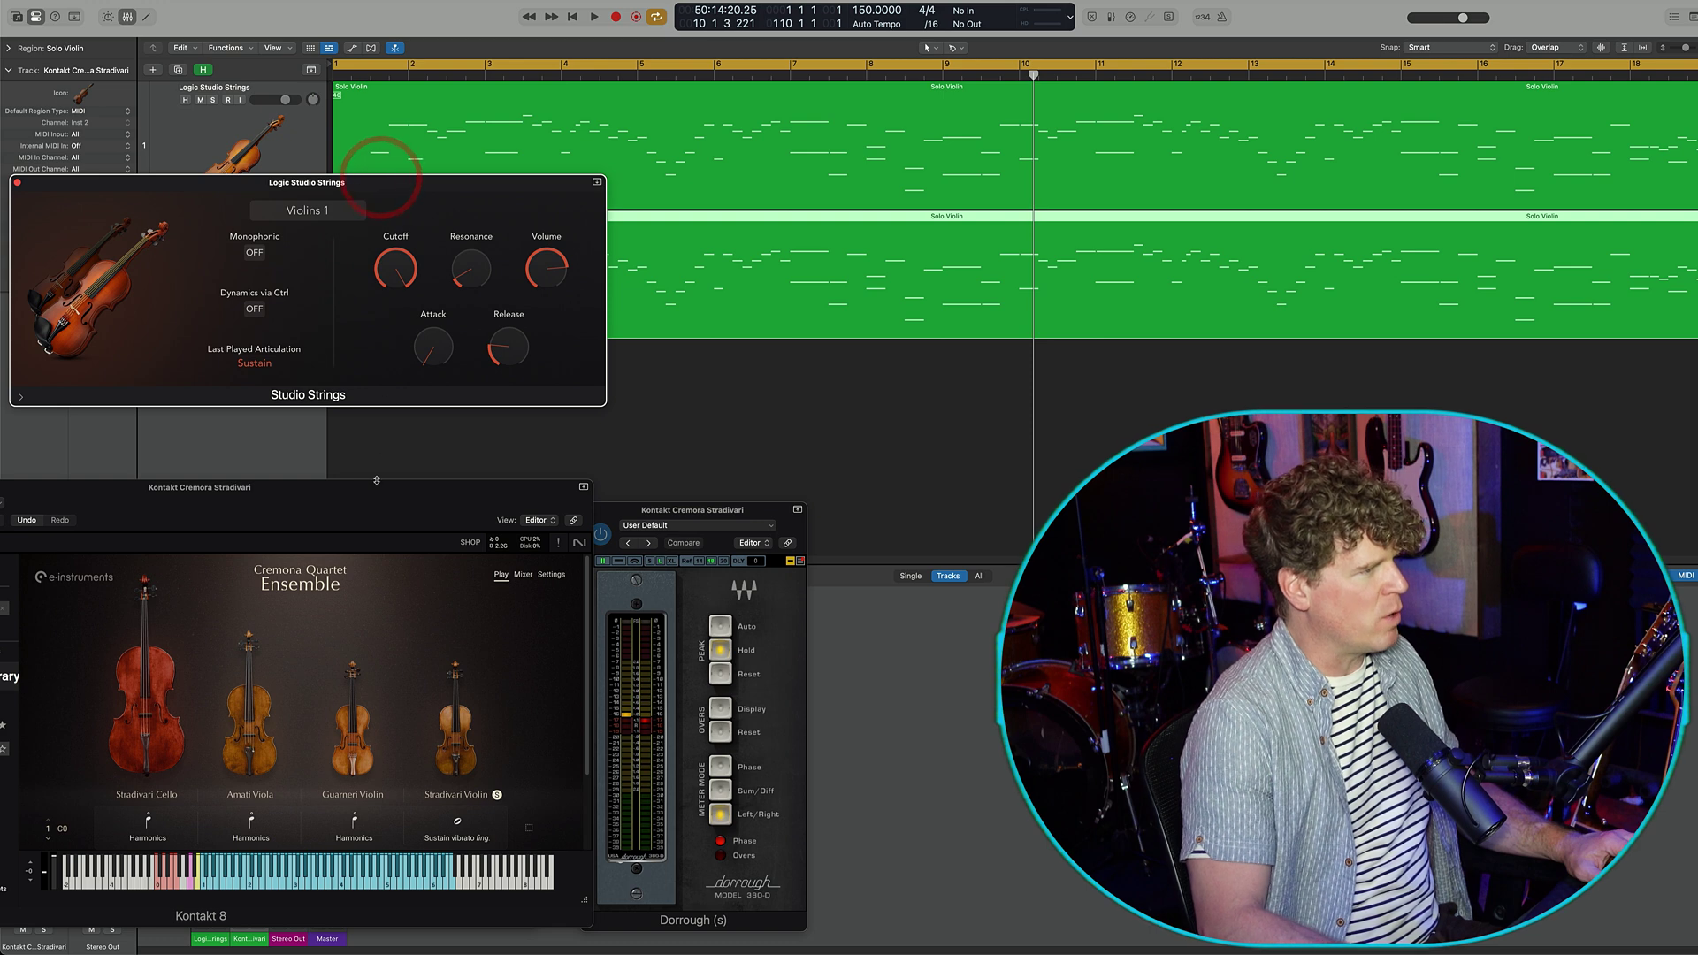
{"action": "left_click_drag", "start_coordinate": [375, 486], "coordinate": [381, 424]}
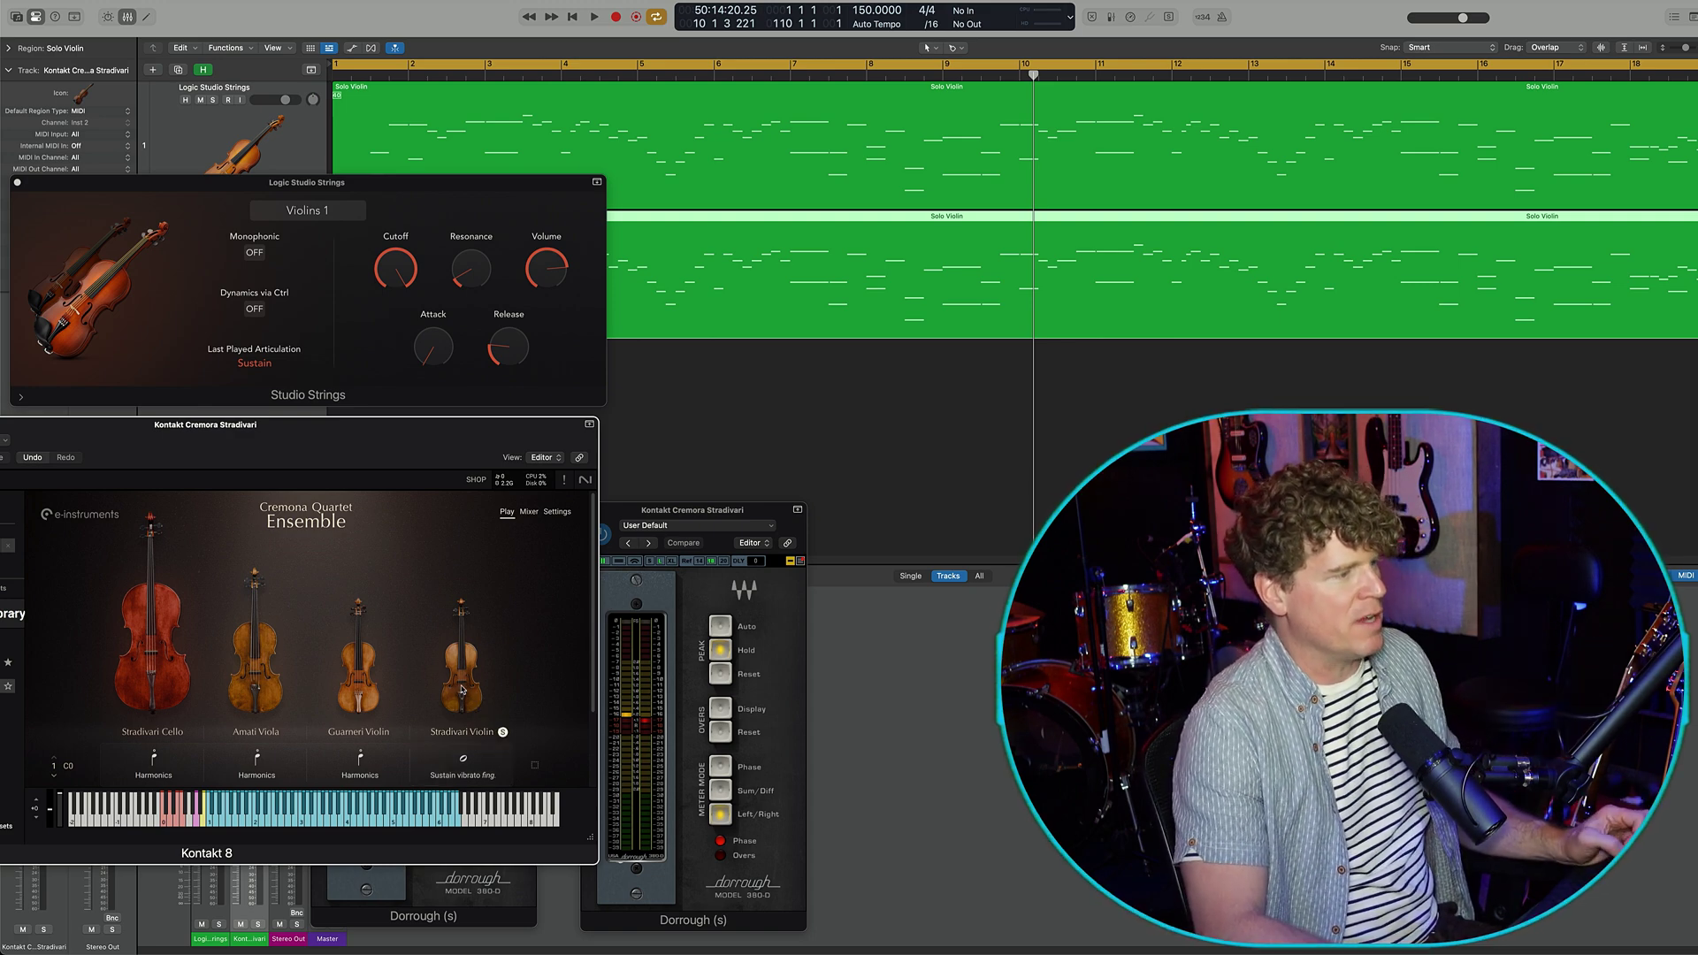
- Mute the Logic Studio Strings track and play the Kontakt Cremona Stradivari track from the beginning to about bar 10
{"action": "key", "text": "v"}
{"action": "key", "text": "Return"}
{"action": "key", "text": "space"}
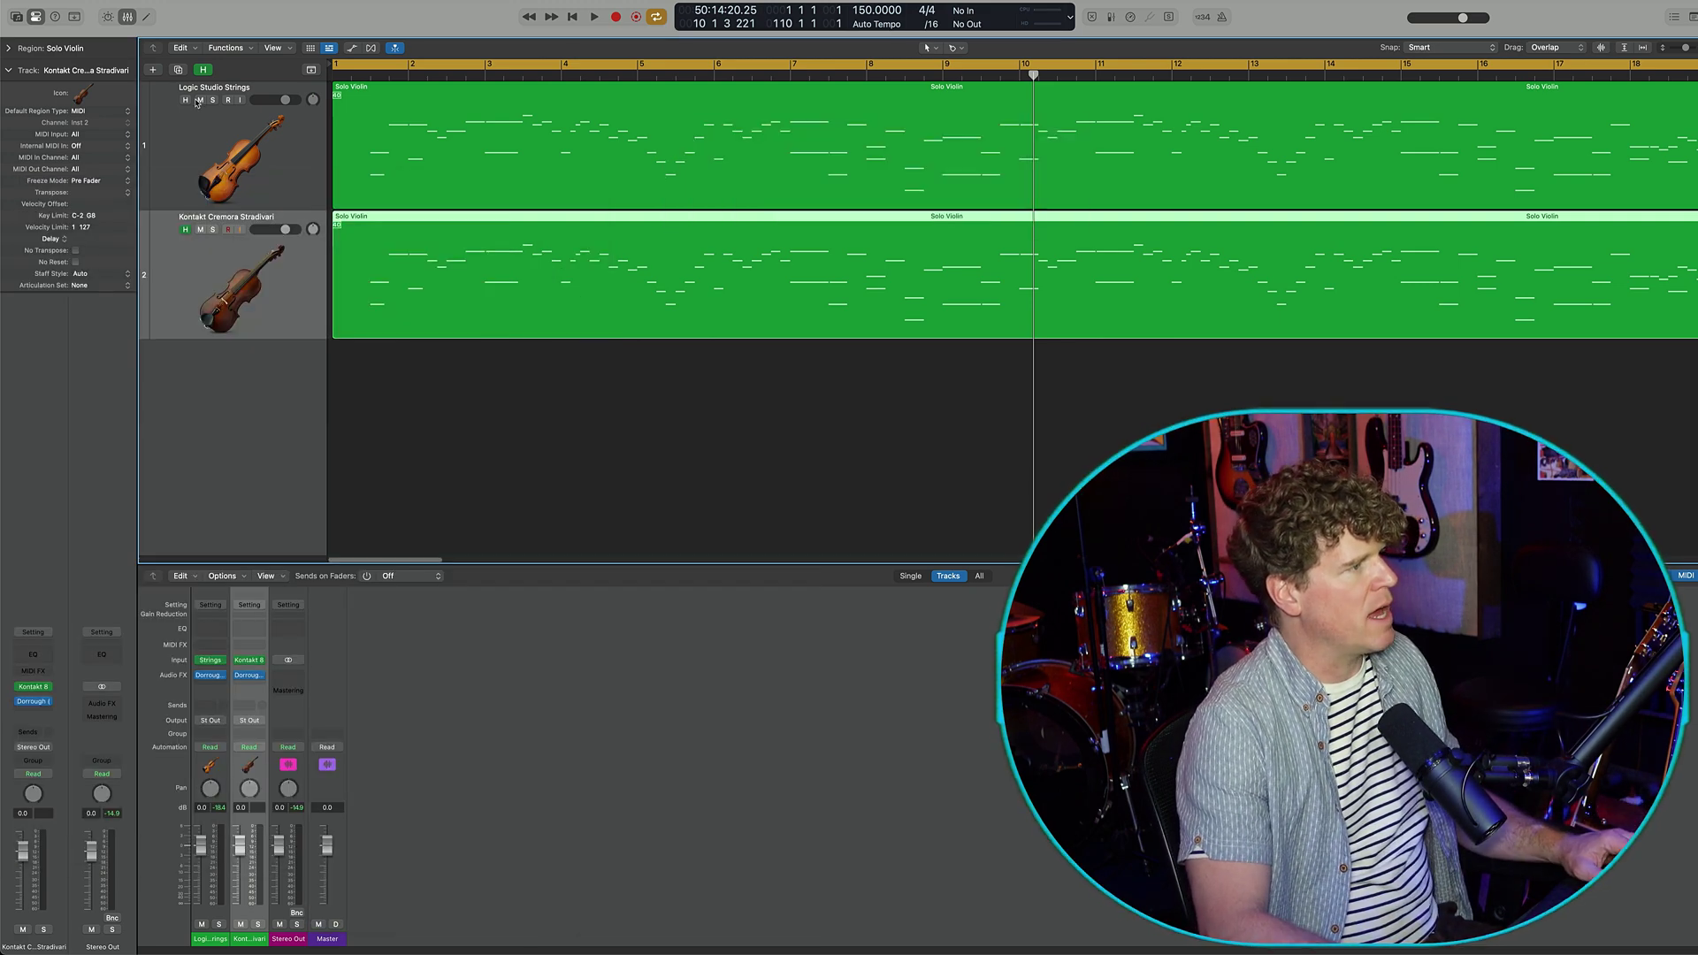
{"action": "key", "text": "ctrl+m"}
{"action": "key", "text": "v"}
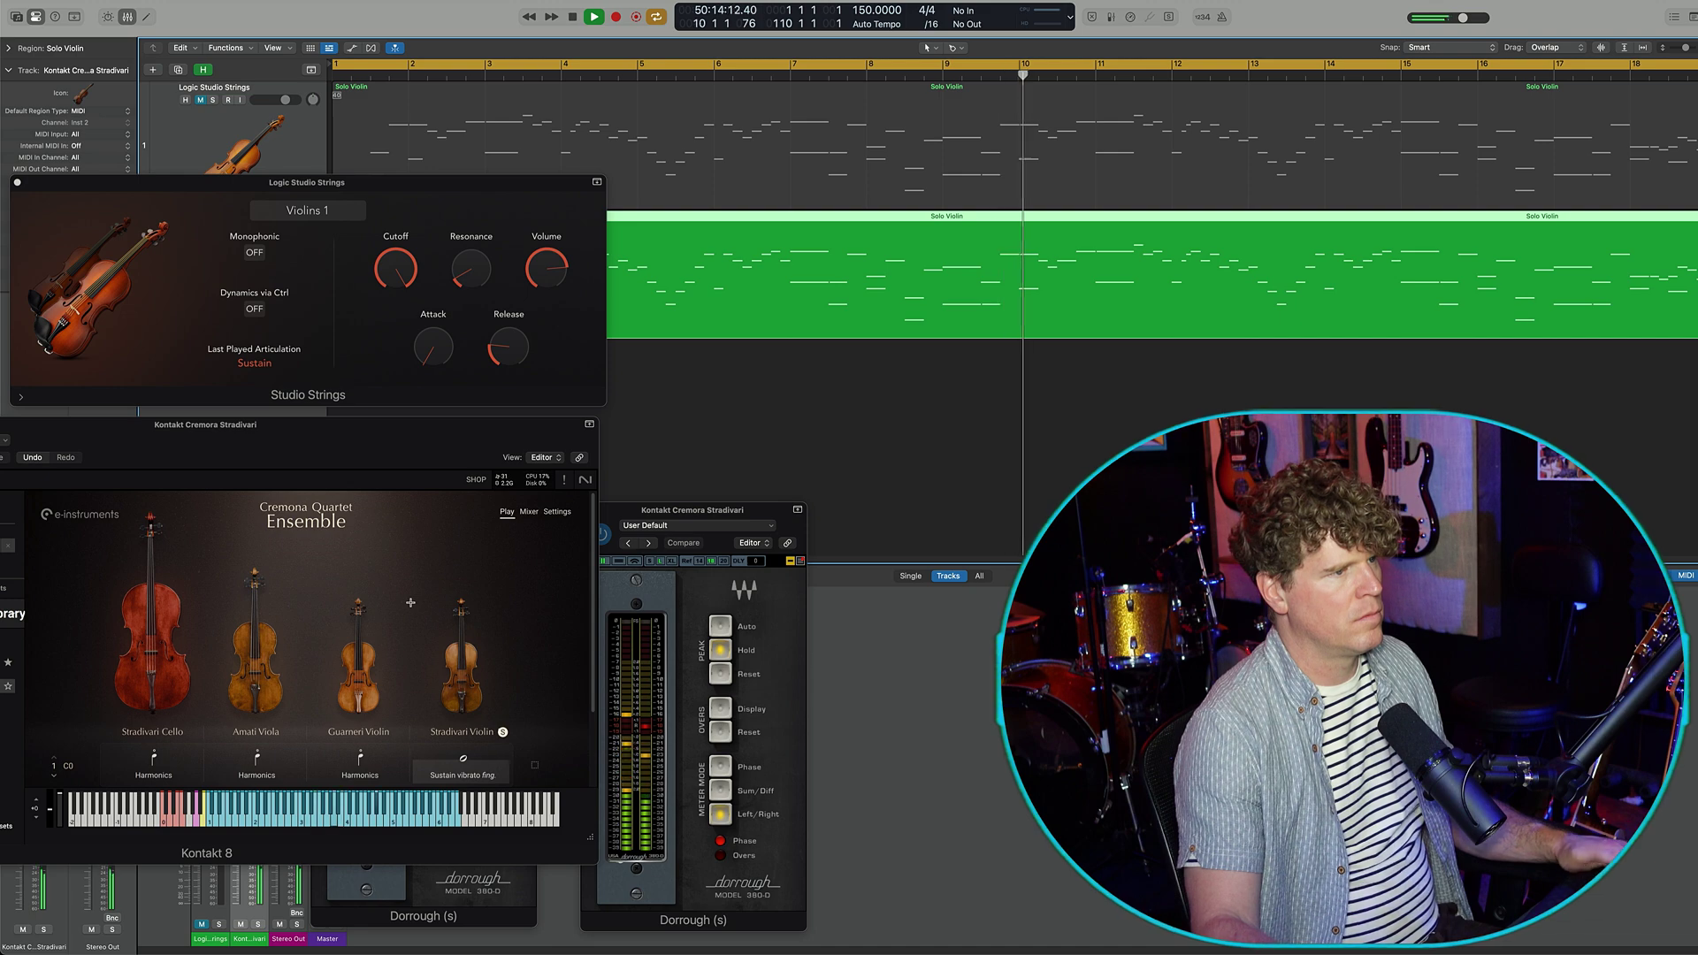
{"action": "key", "text": "space"}
- Examine the notes of the Kontakt track's Solo Violin region in the Piano Roll, from its start to its end
{"action": "key", "text": "p"}
{"action": "key", "text": "v"}
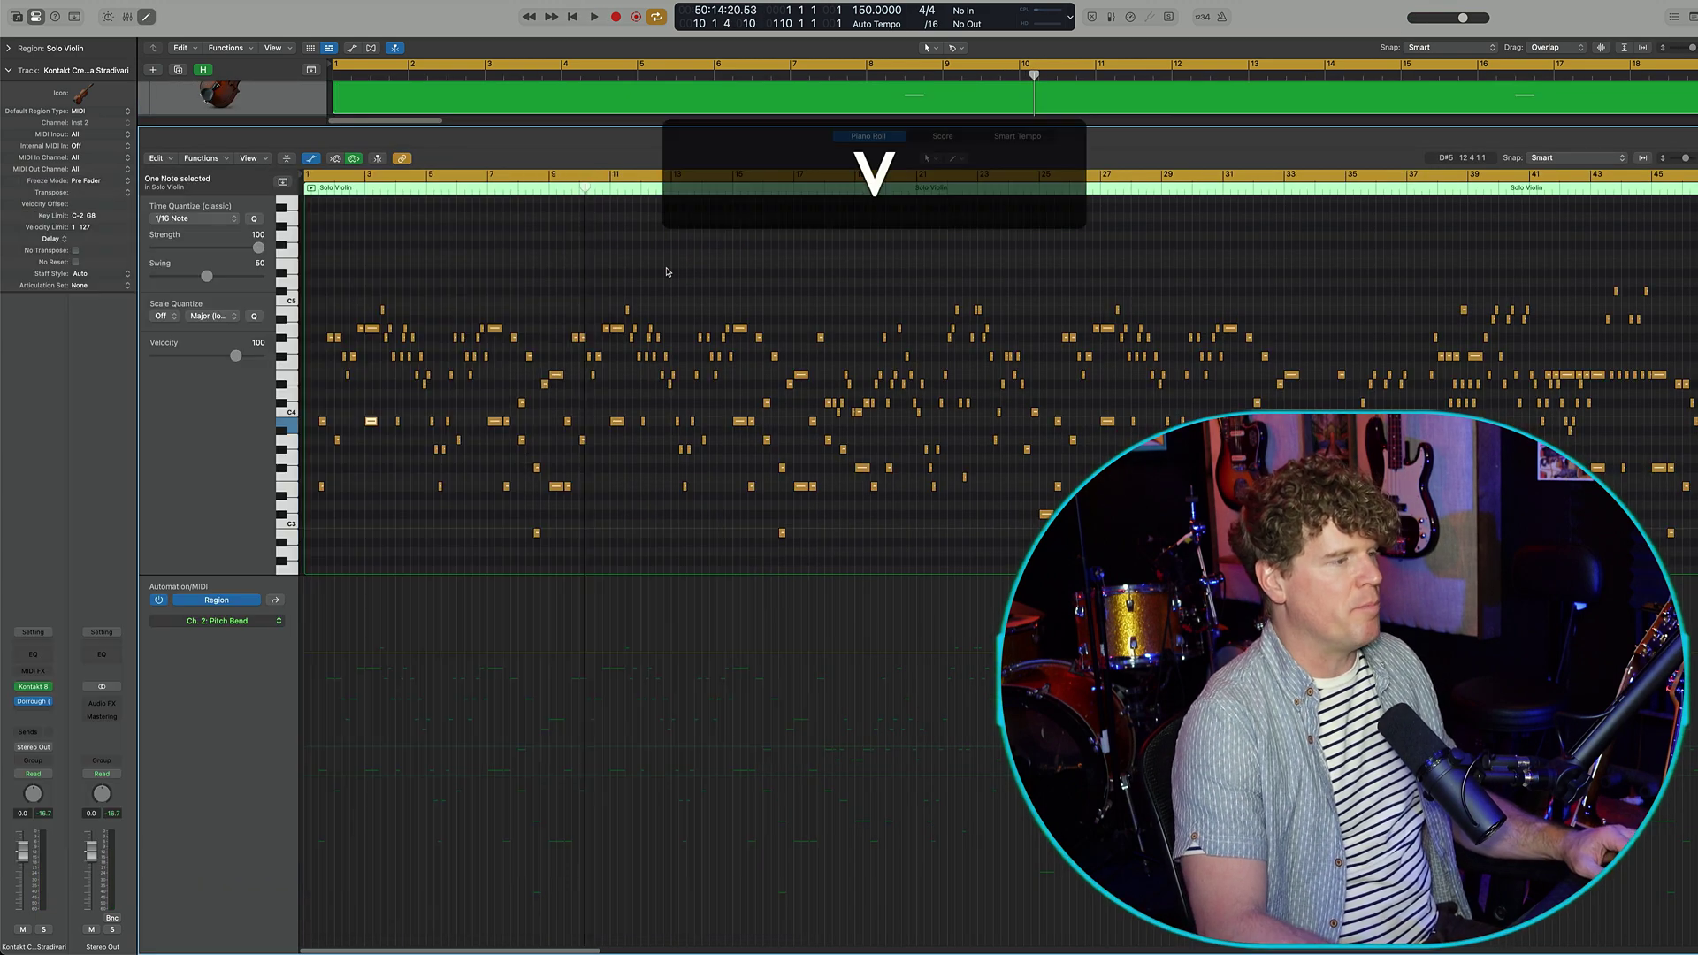
{"action": "scroll", "coordinate": [651, 421], "scroll_direction": "down", "scroll_amount": 10}
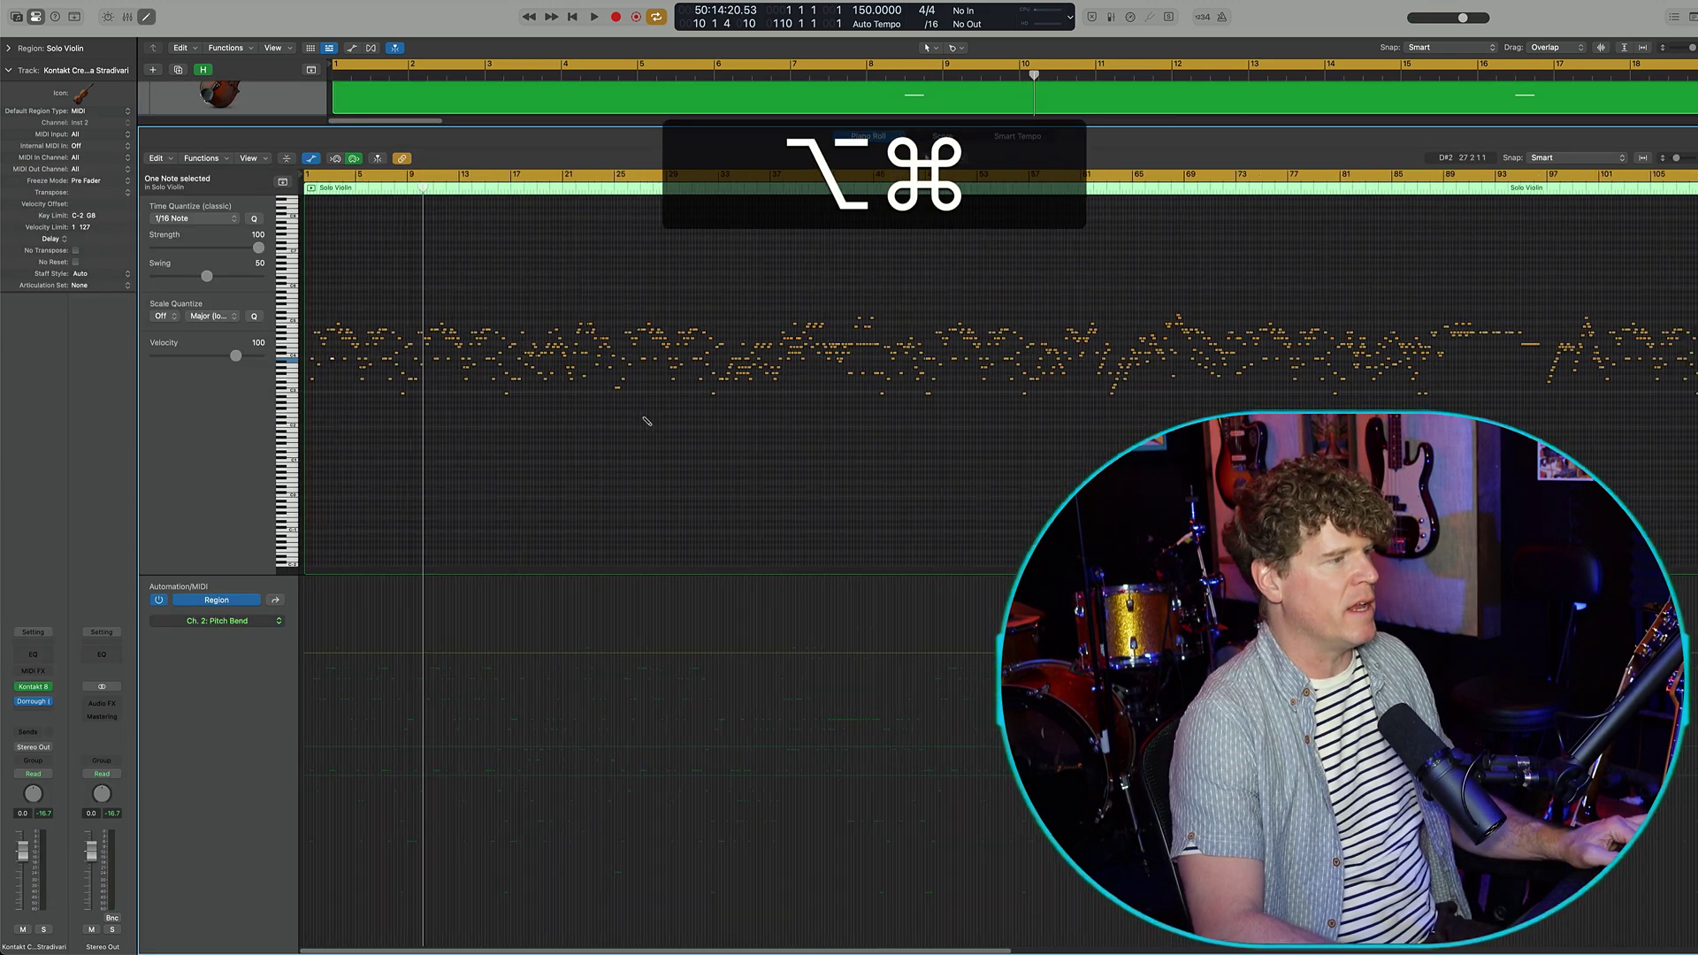
{"action": "scroll", "coordinate": [590, 411], "scroll_direction": "up", "scroll_amount": 10}
{"action": "scroll", "coordinate": [493, 405], "scroll_direction": "up", "scroll_amount": 5}
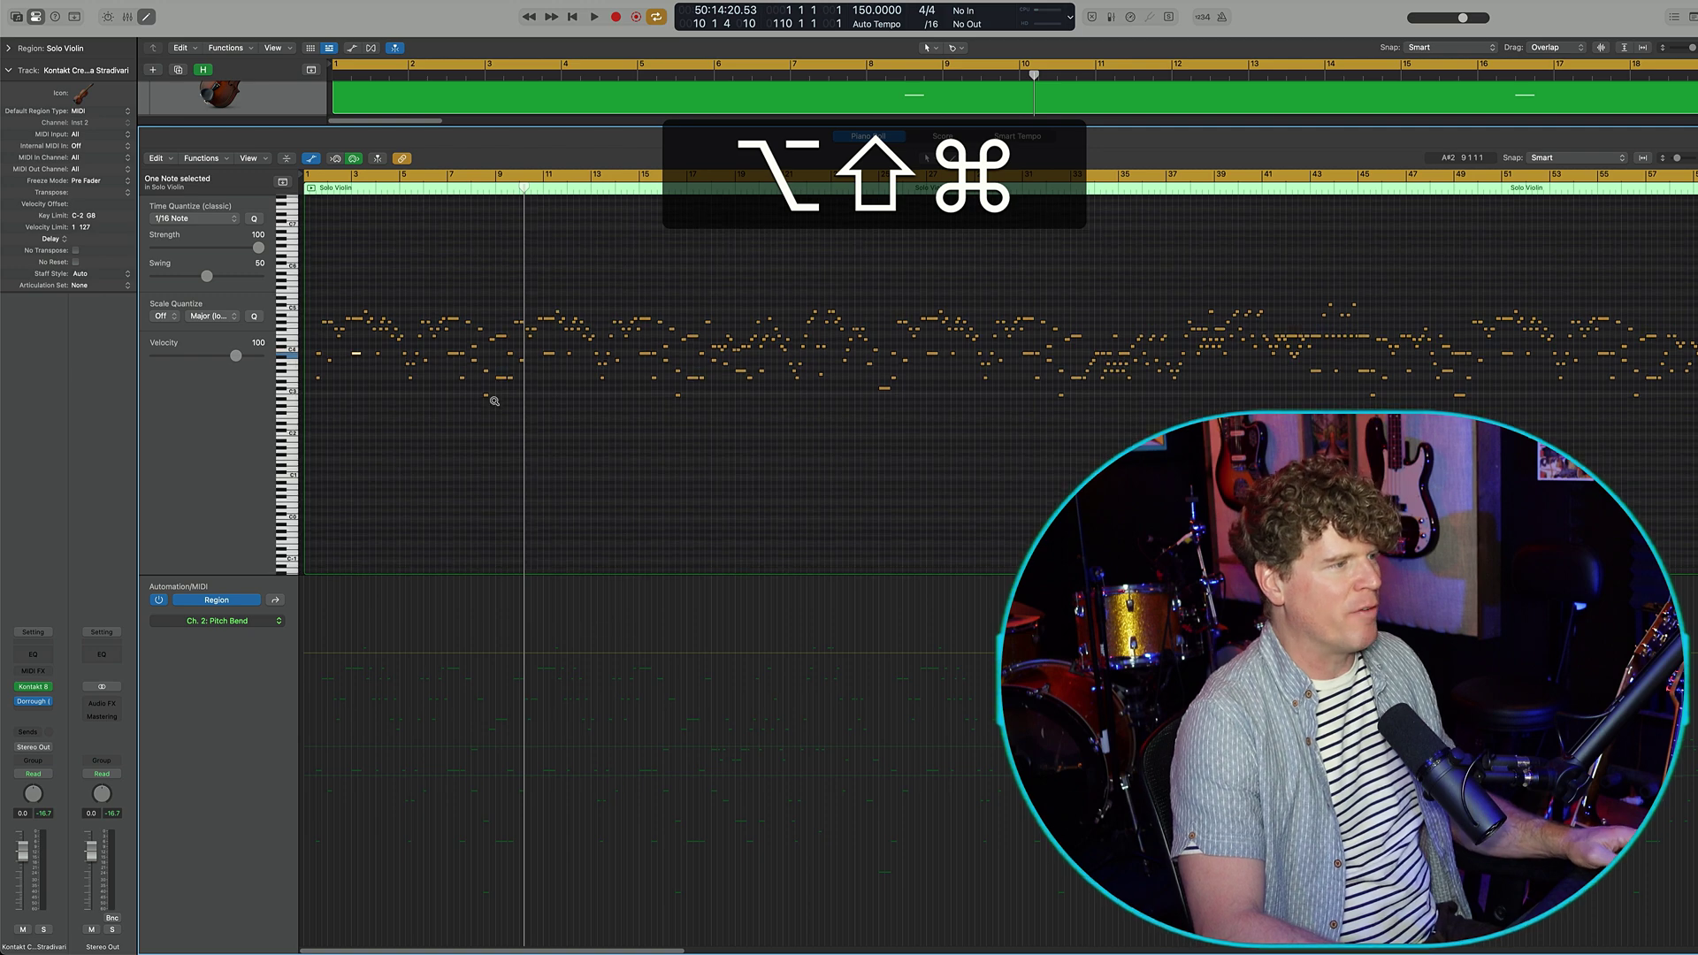
{"action": "scroll", "coordinate": [495, 404], "scroll_direction": "up", "scroll_amount": 5}
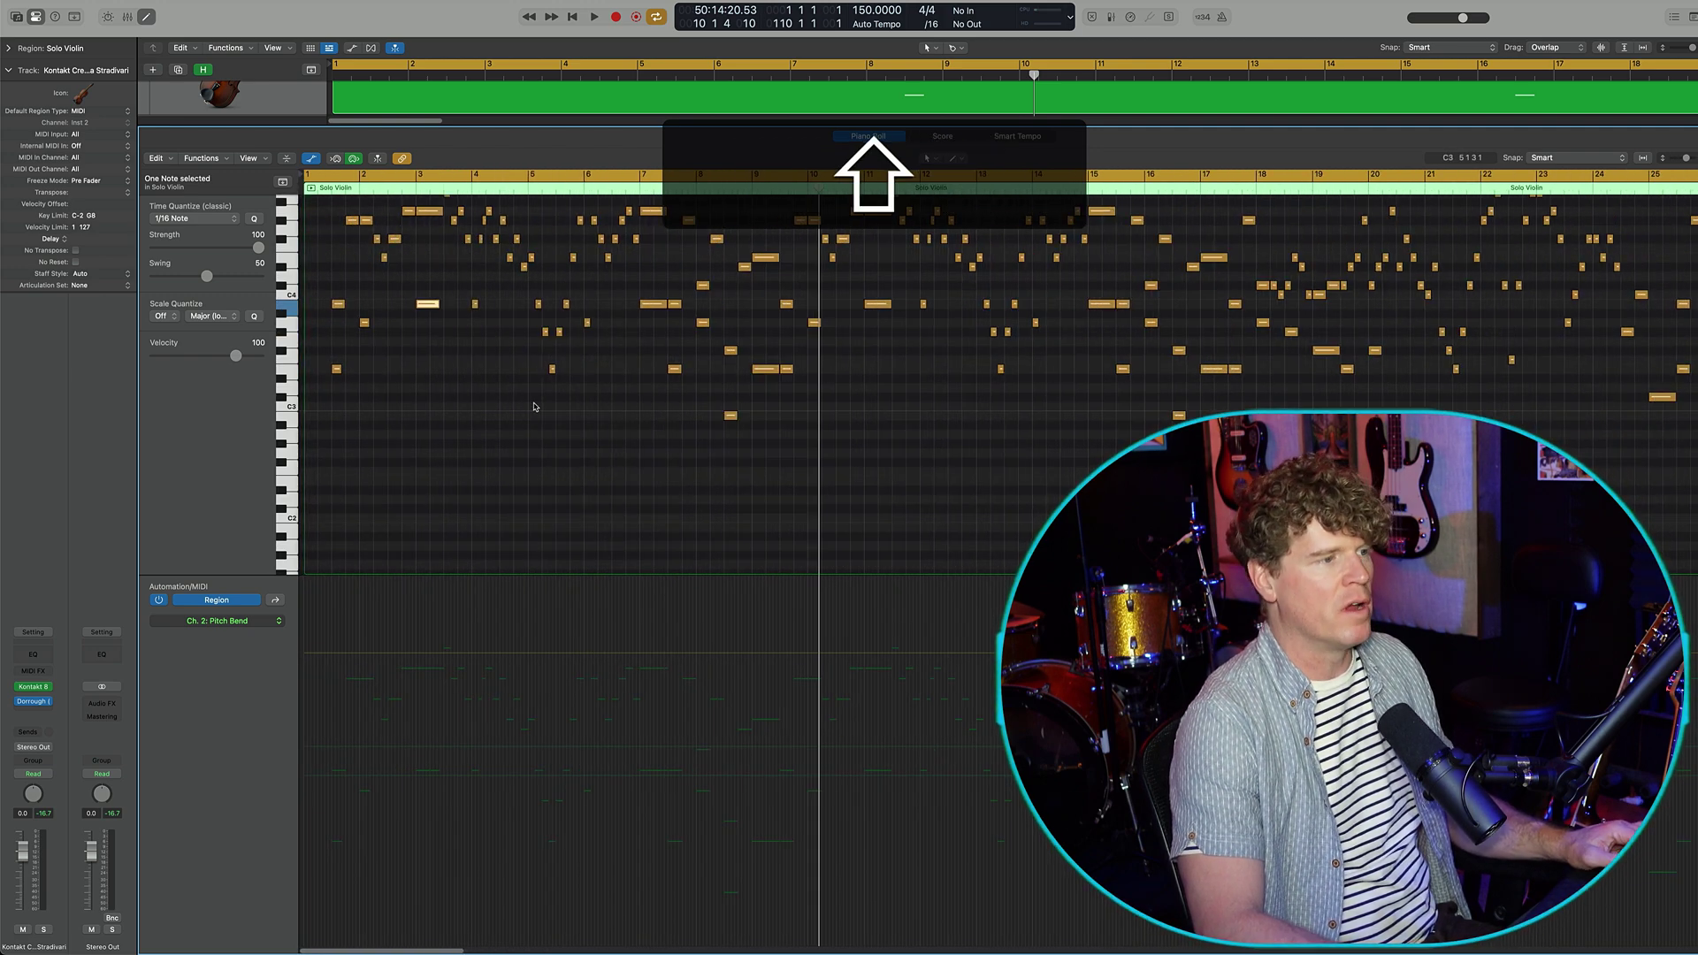
{"action": "scroll", "coordinate": [543, 405], "scroll_direction": "down", "scroll_amount": 8}
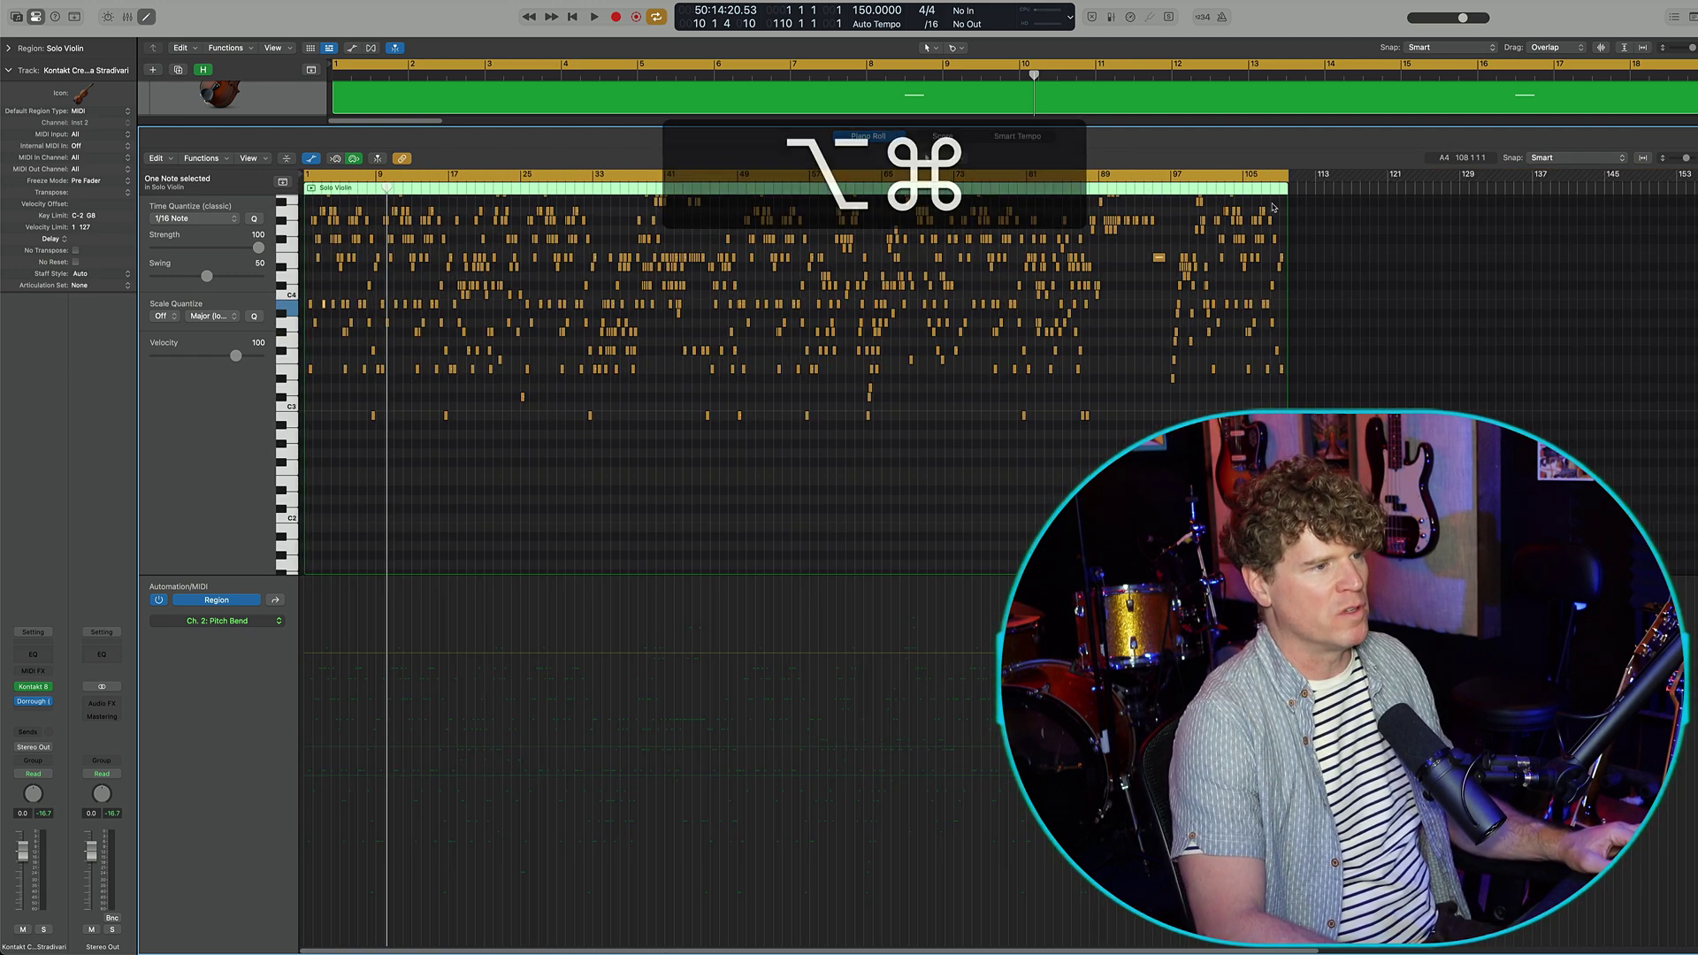
{"action": "key", "text": "v"}
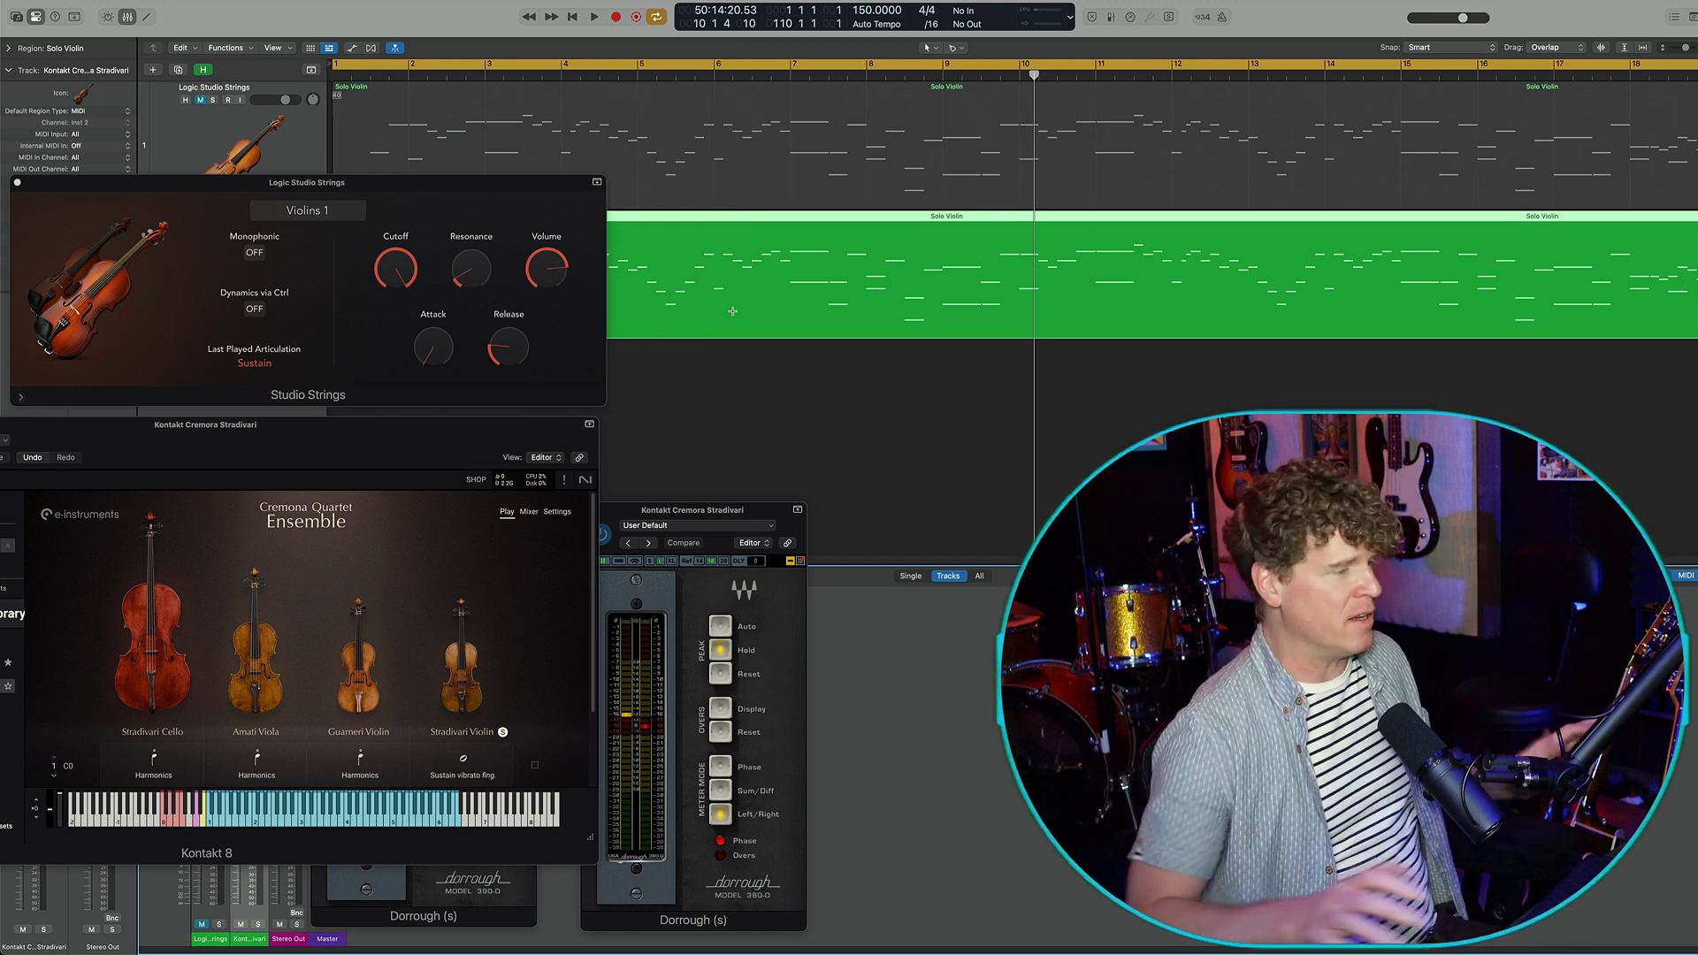
{"action": "left_click", "coordinate": [727, 377]}
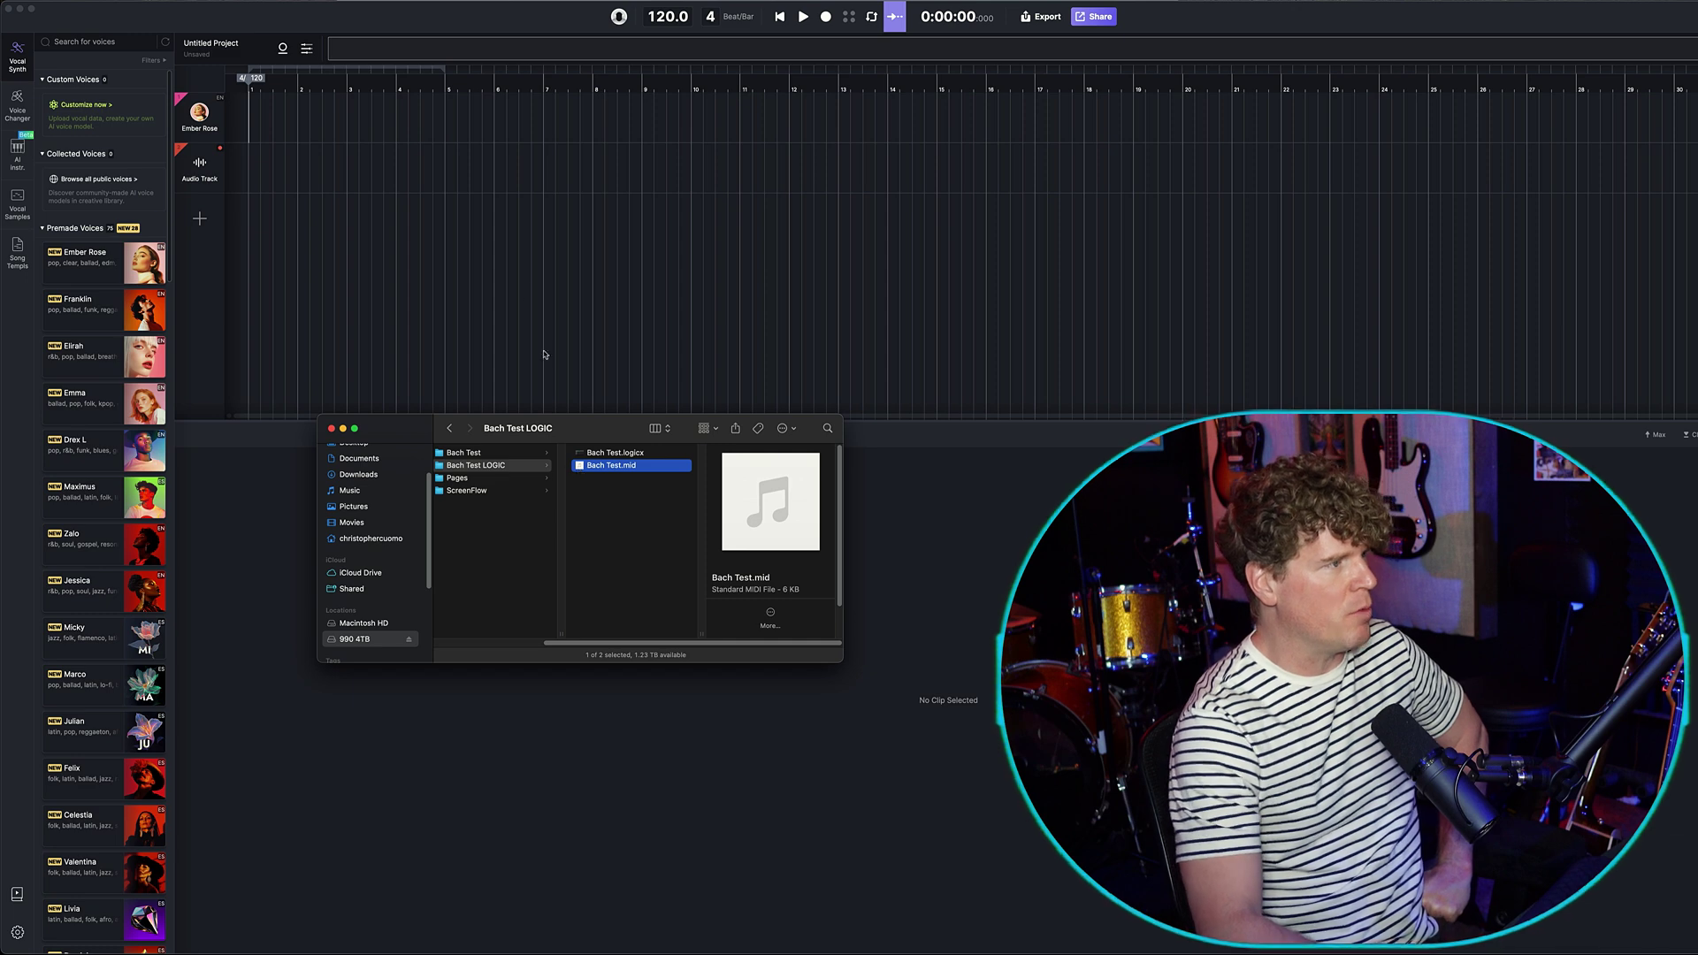
- Switch to ACE Studio's untitled project and look over the premade voices and their details
{"action": "left_click", "coordinate": [315, 90]}
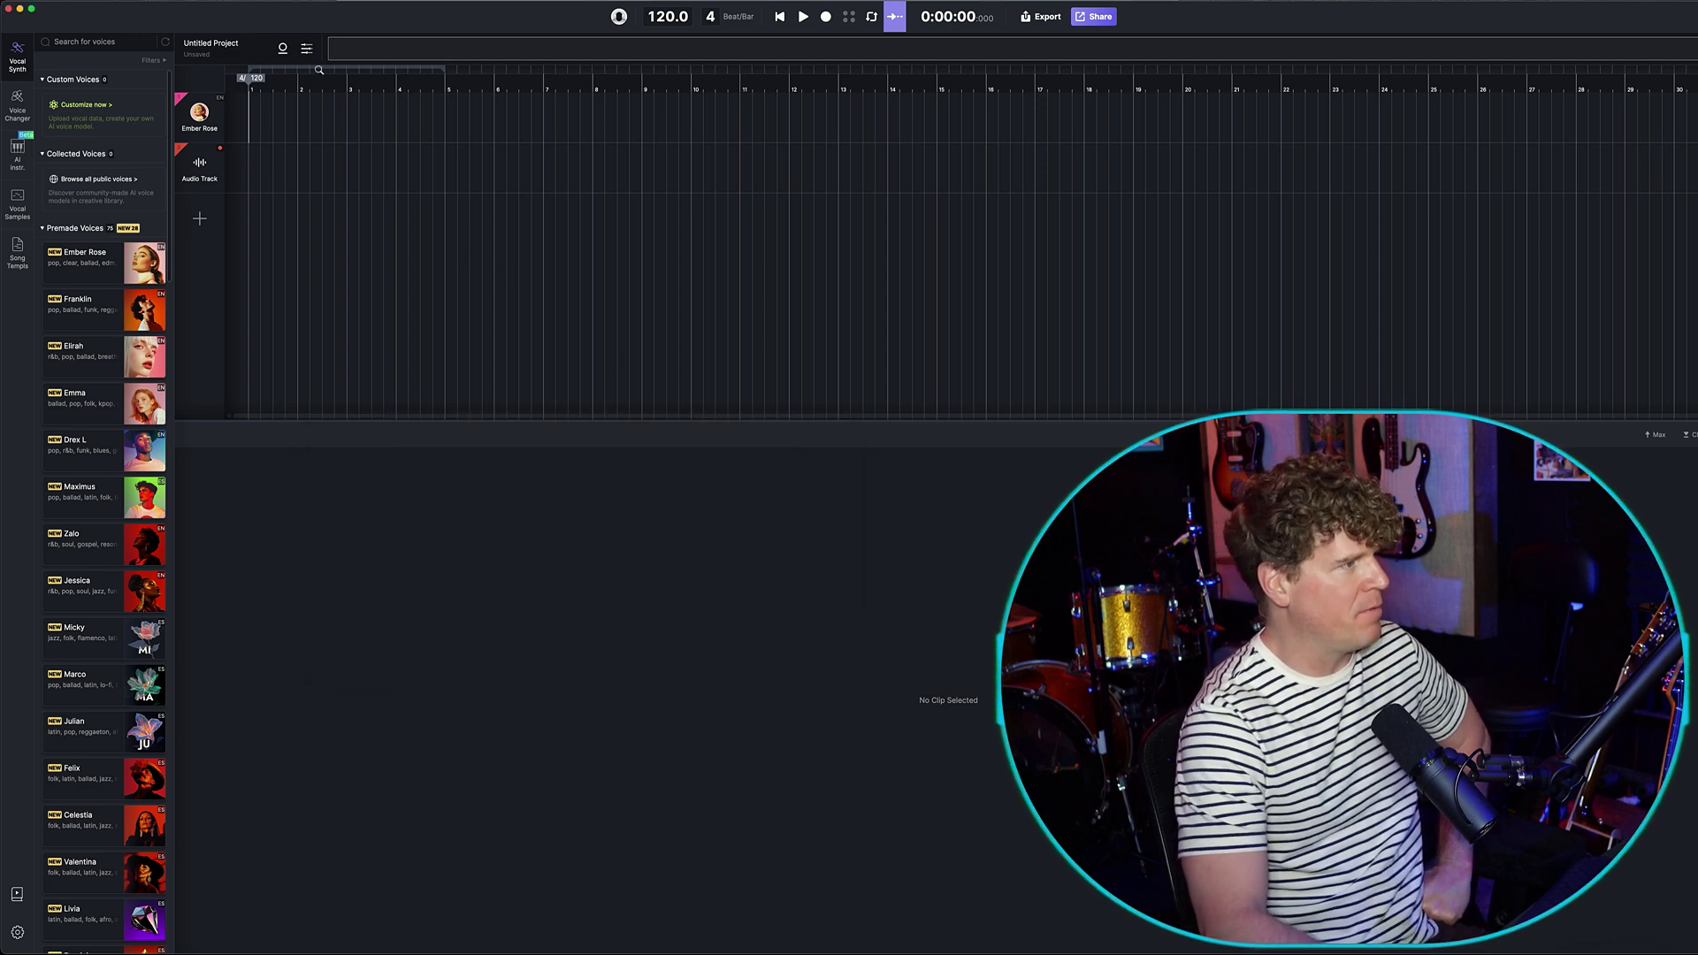
{"action": "mouse_move", "coordinate": [318, 76]}
{"action": "left_mouse_down"}
{"action": "mouse_move", "coordinate": [319, 108]}
{"action": "mouse_move", "coordinate": [341, 55]}
{"action": "left_mouse_up"}
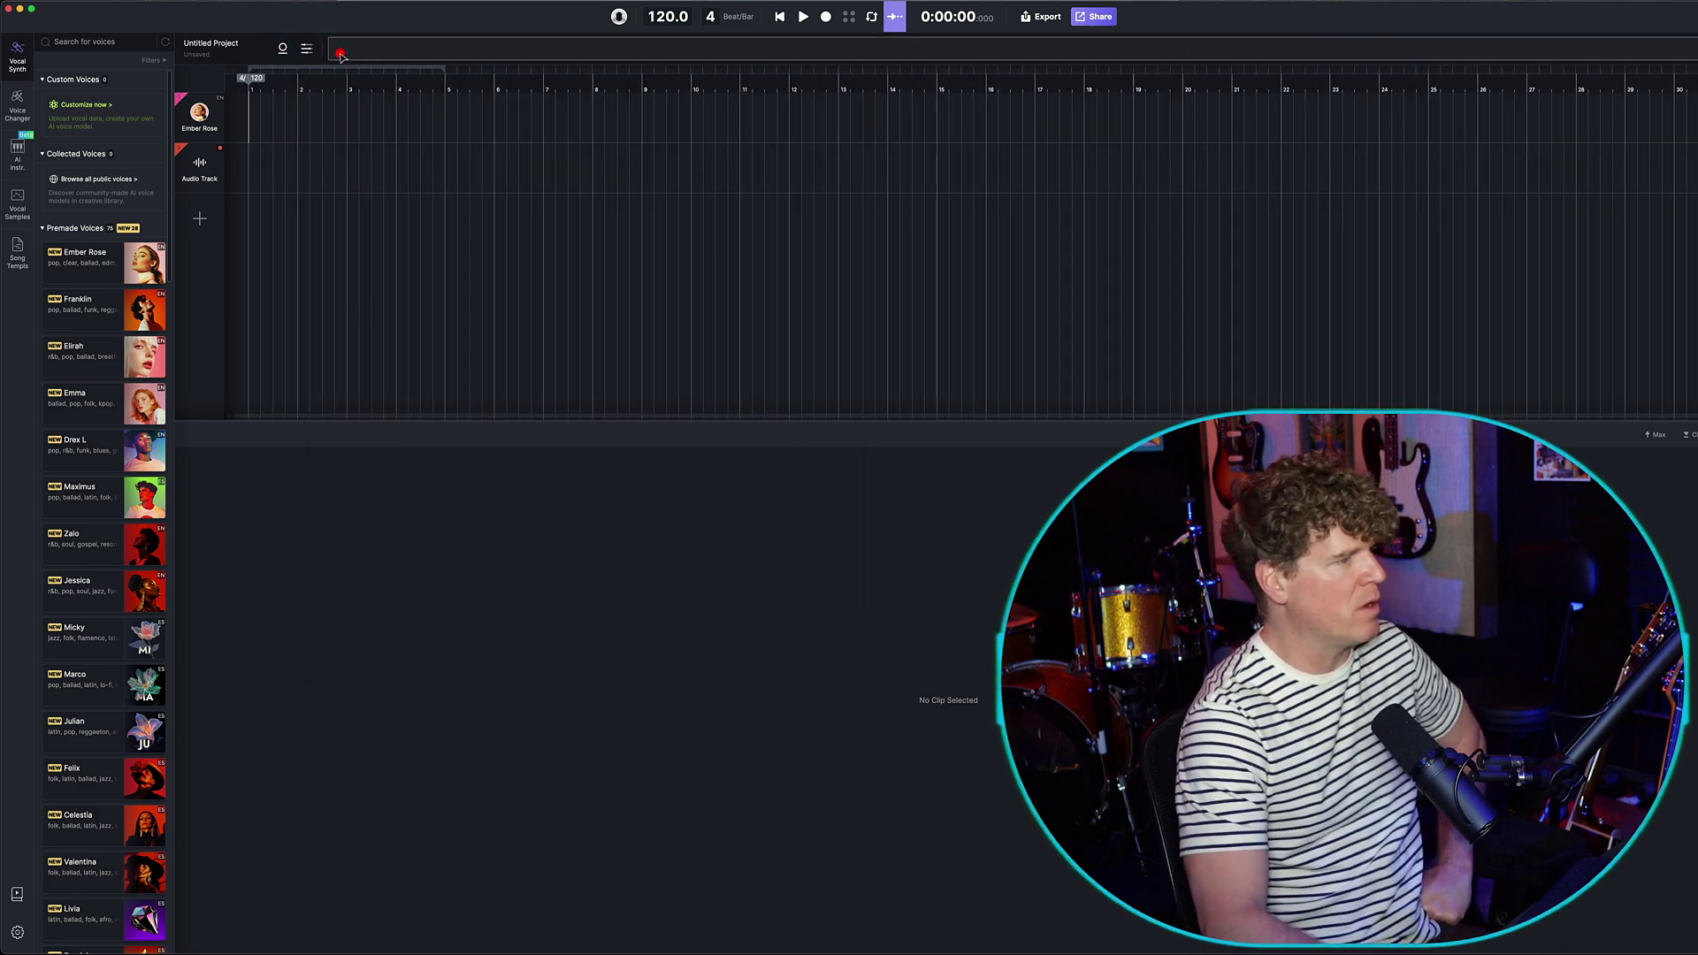
{"action": "left_click", "coordinate": [195, 172]}
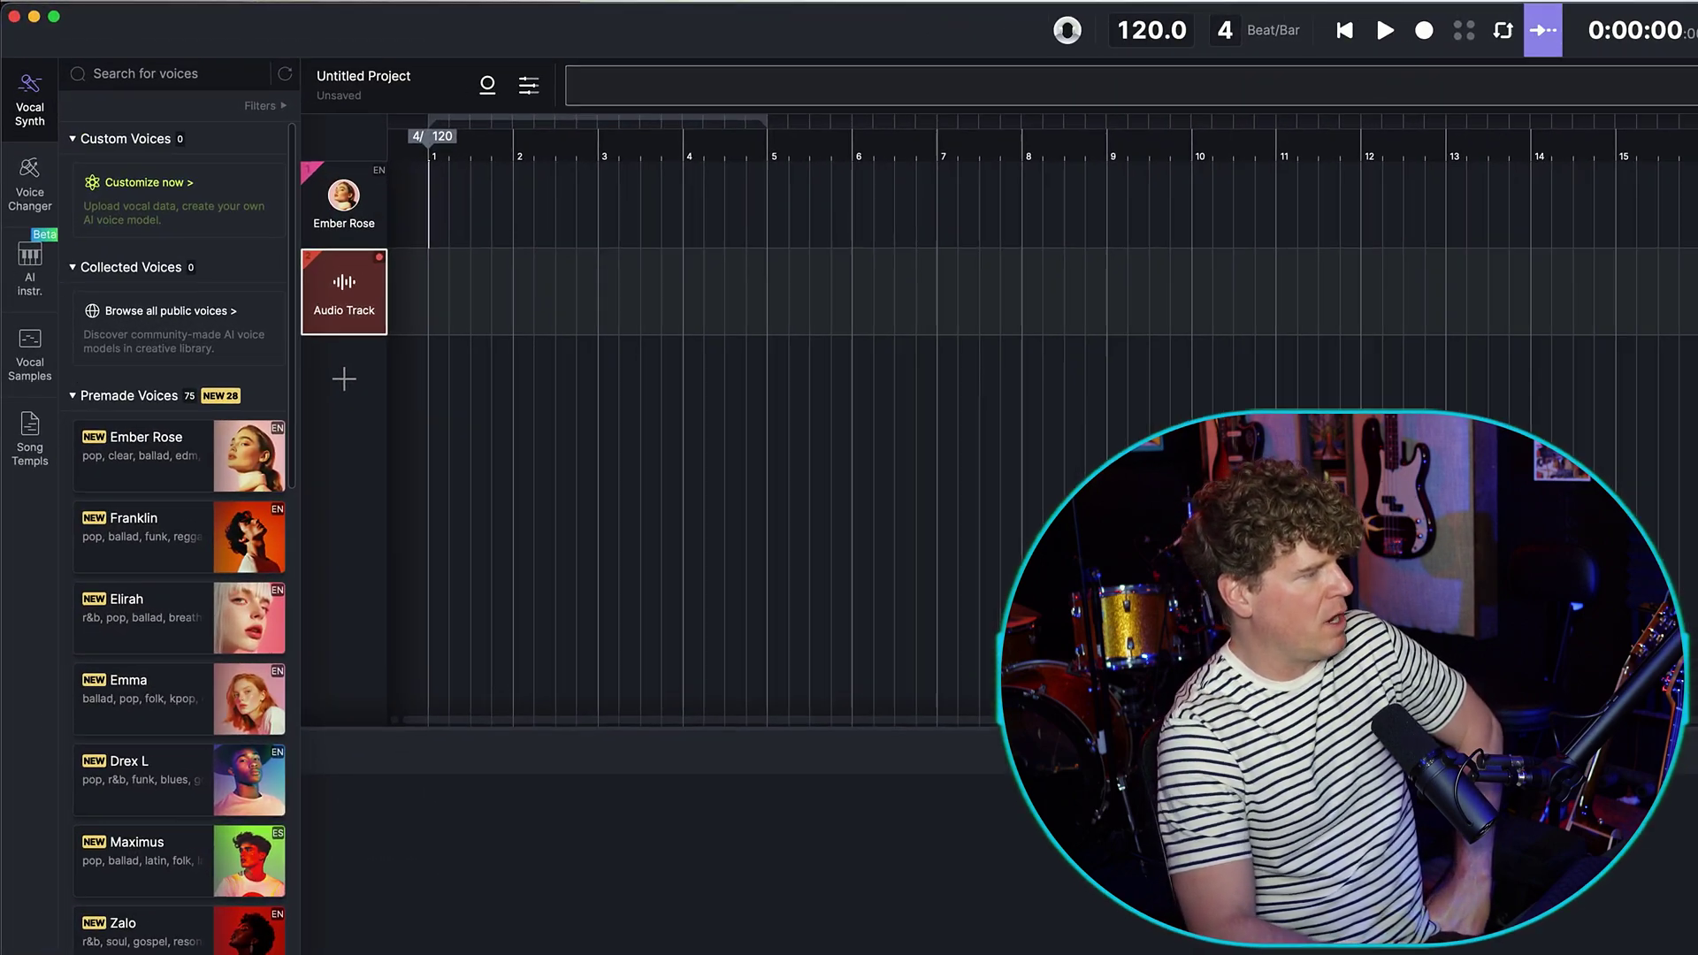
{"action": "mouse_move", "coordinate": [170, 466]}
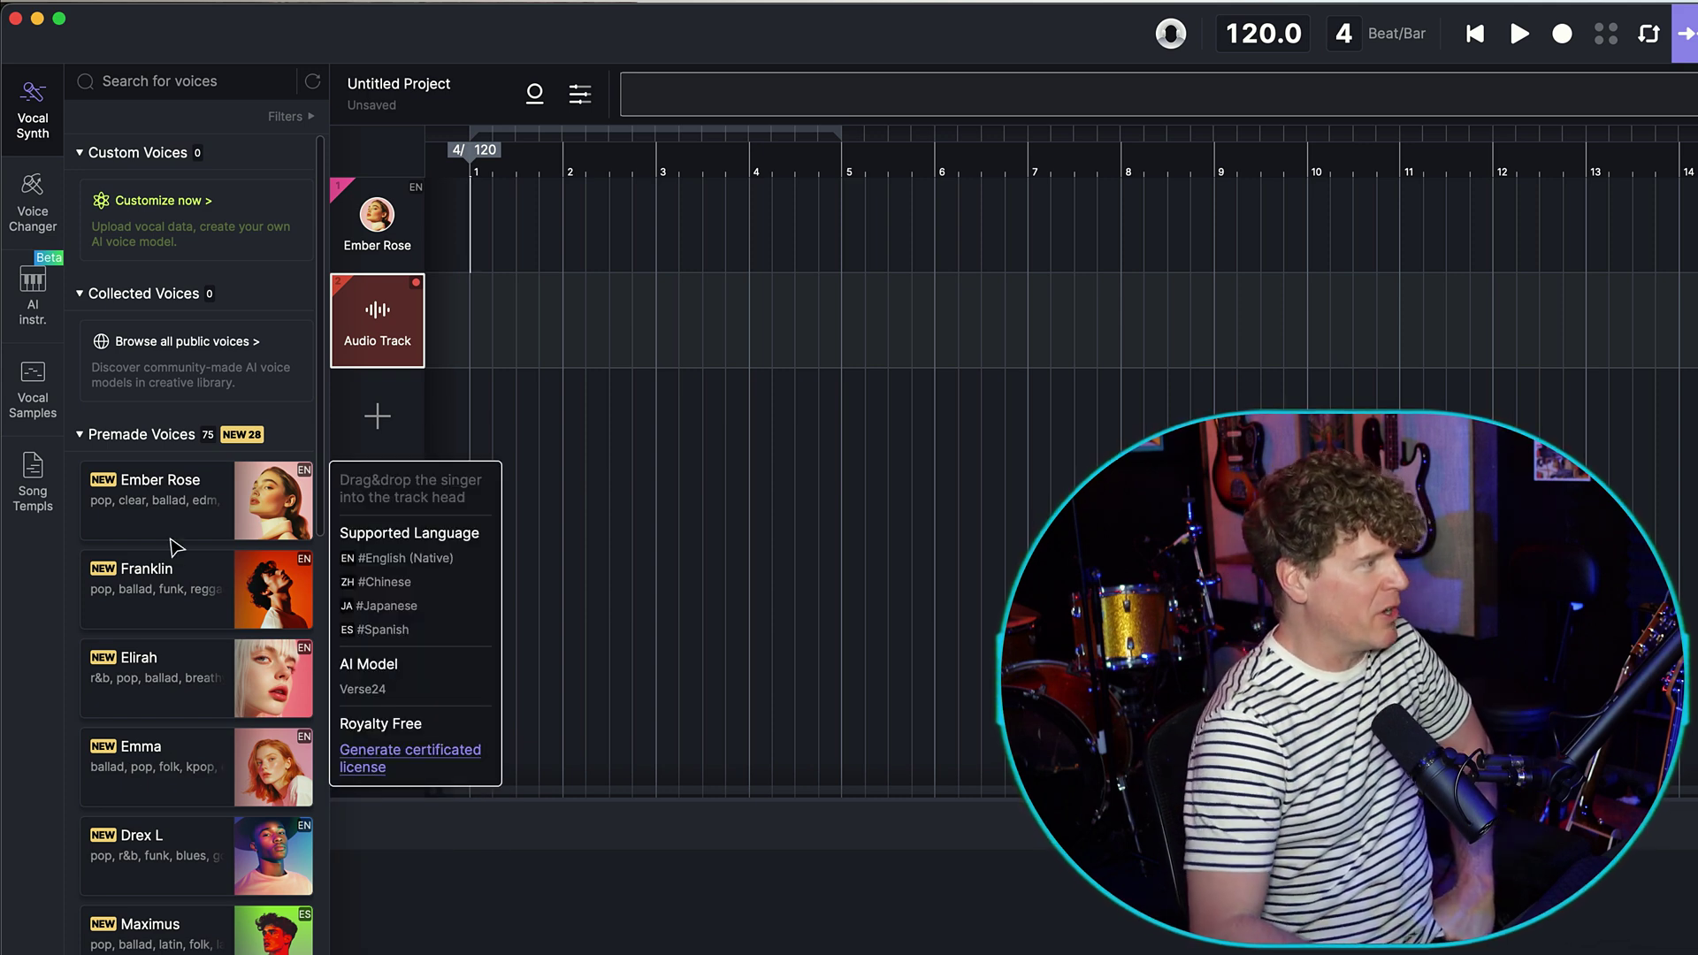
- Browse the AI instruments in the Strings category and view the details of the available violins
{"action": "left_click", "coordinate": [33, 287]}
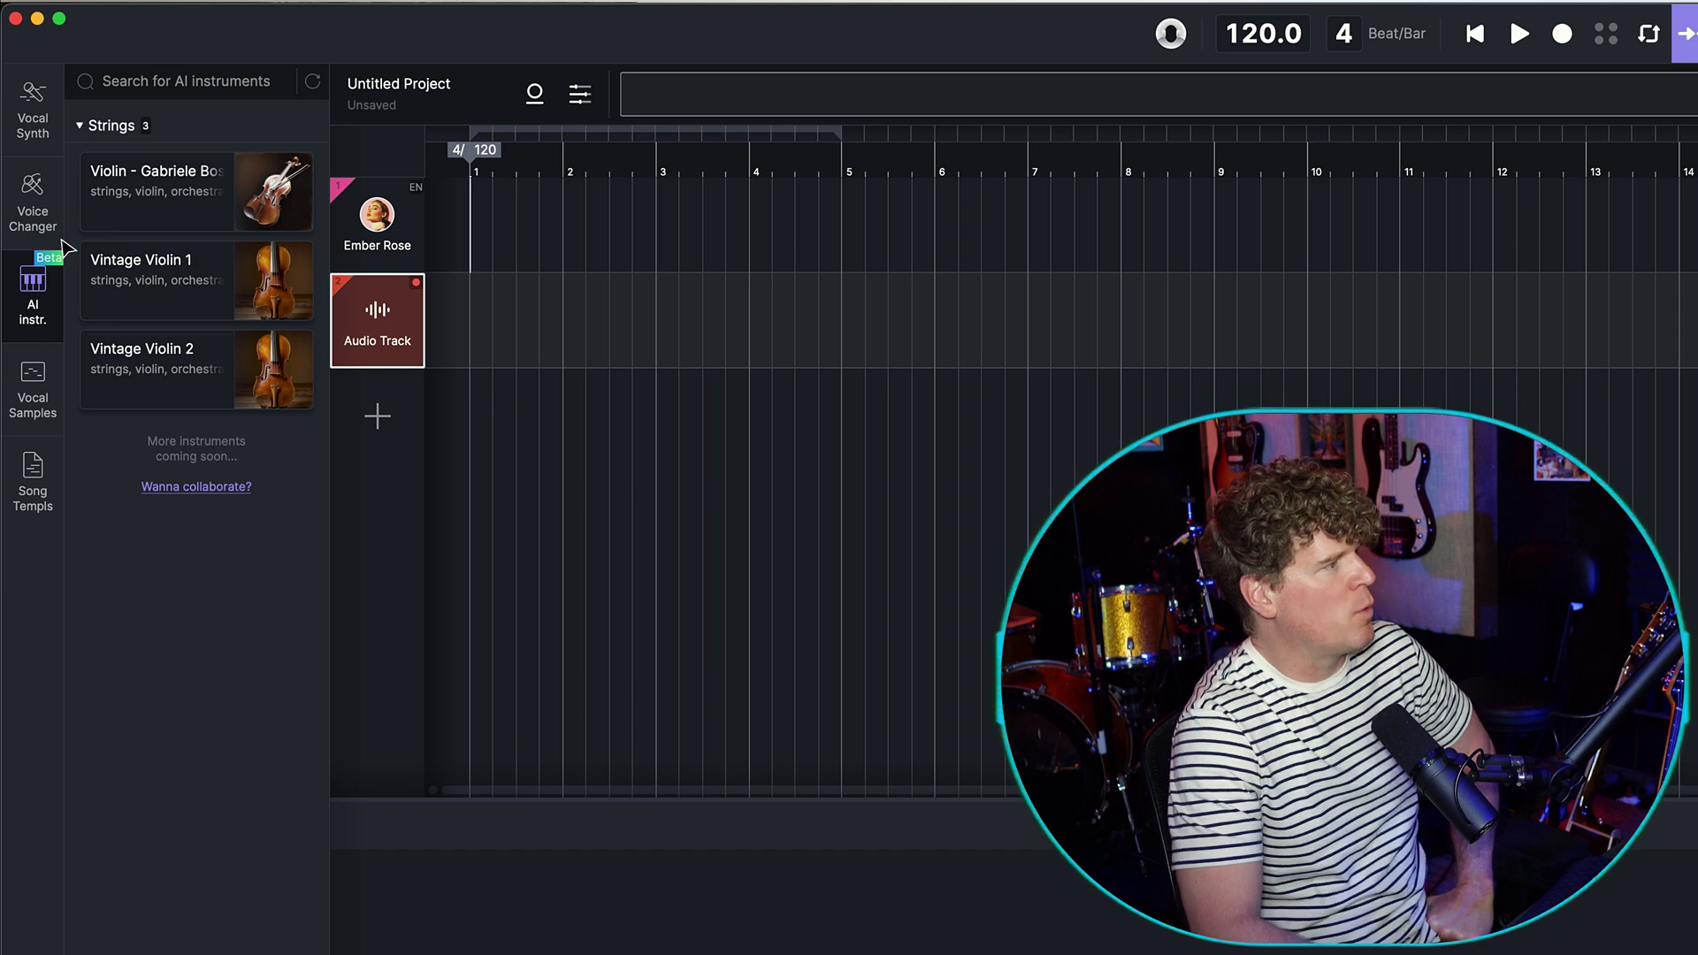
{"action": "mouse_move", "coordinate": [121, 201]}
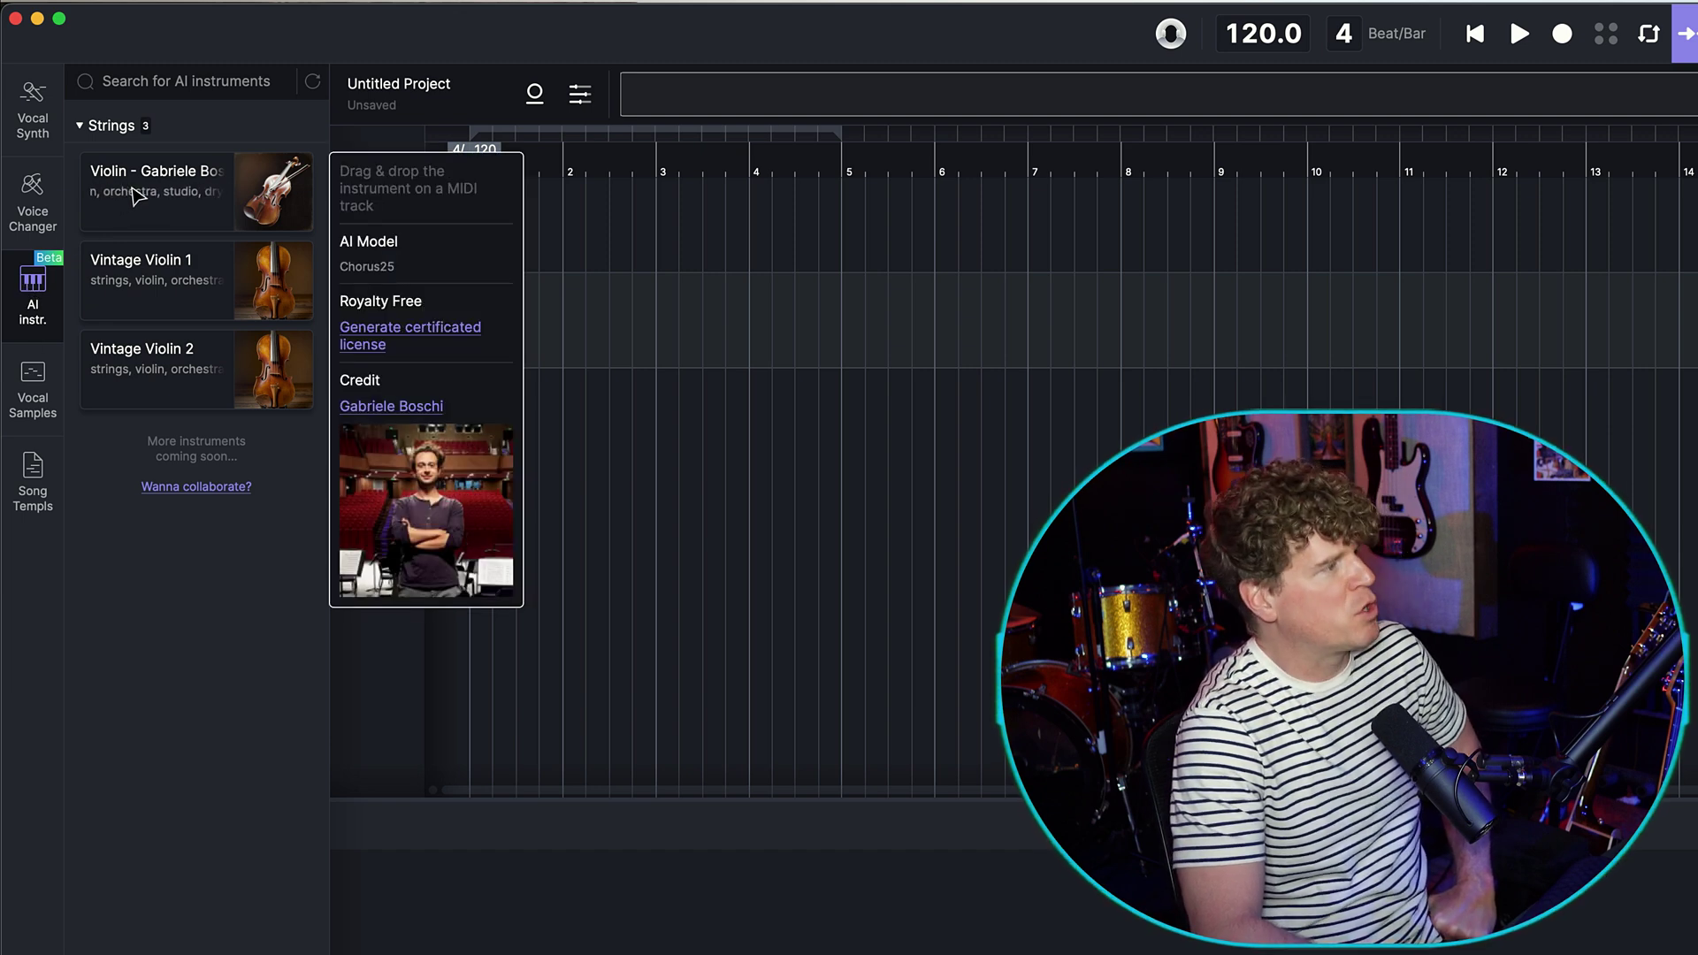
{"action": "mouse_move", "coordinate": [212, 304]}
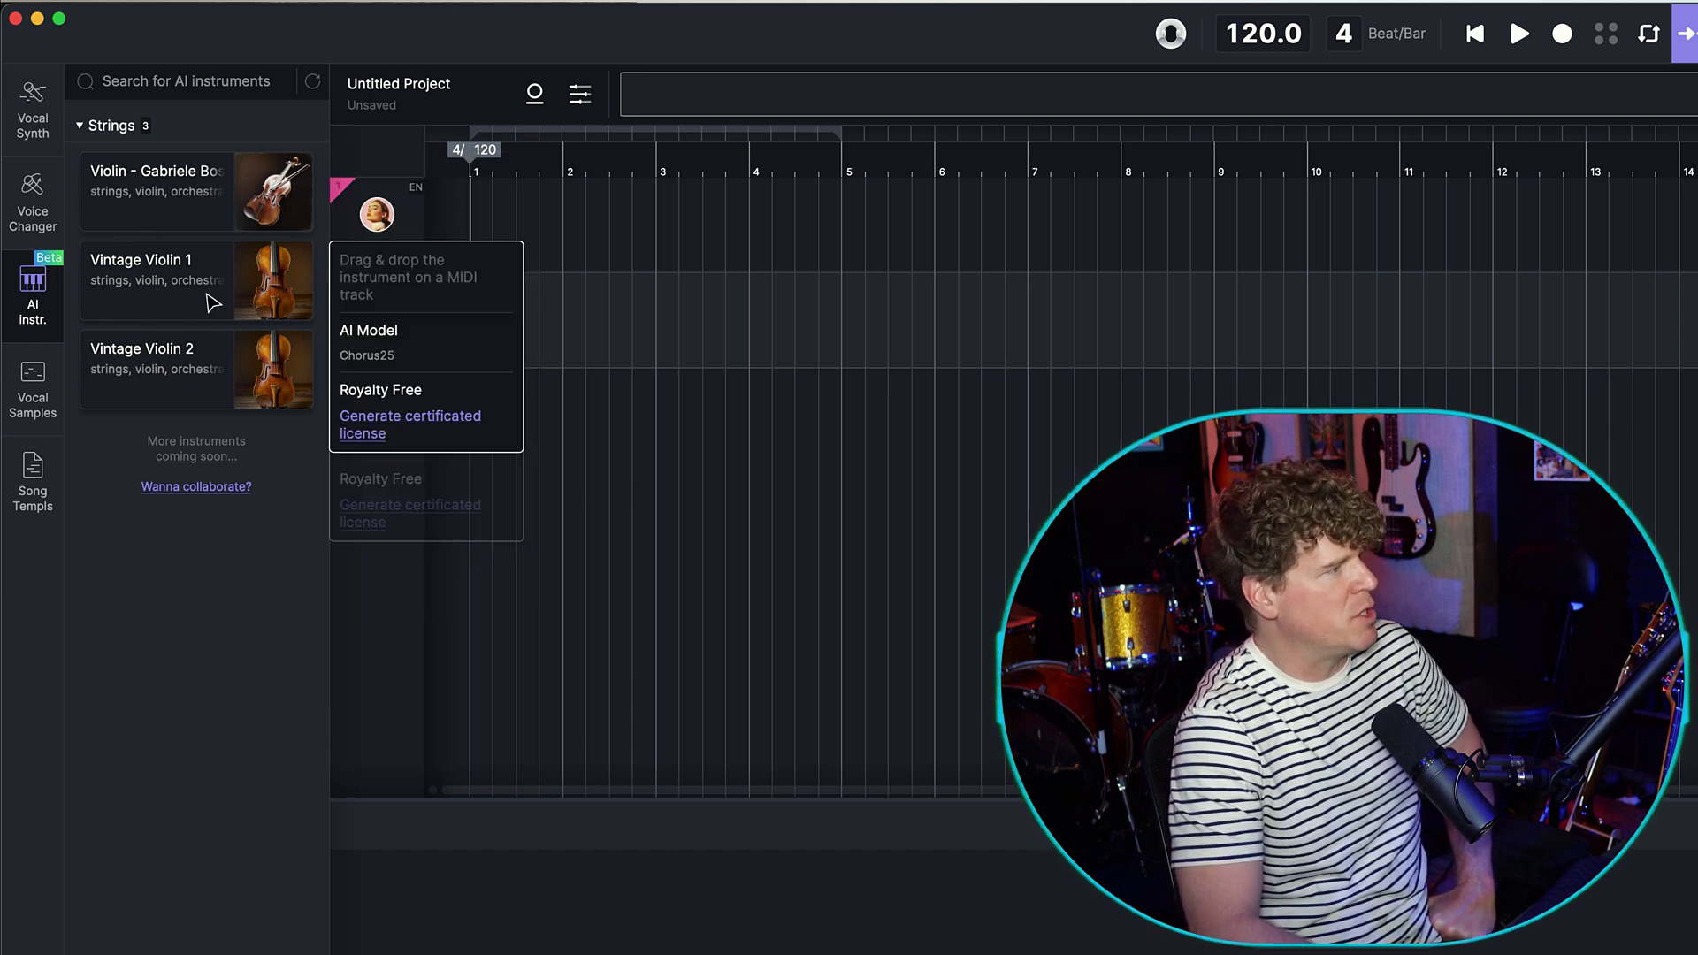
{"action": "mouse_move", "coordinate": [200, 228]}
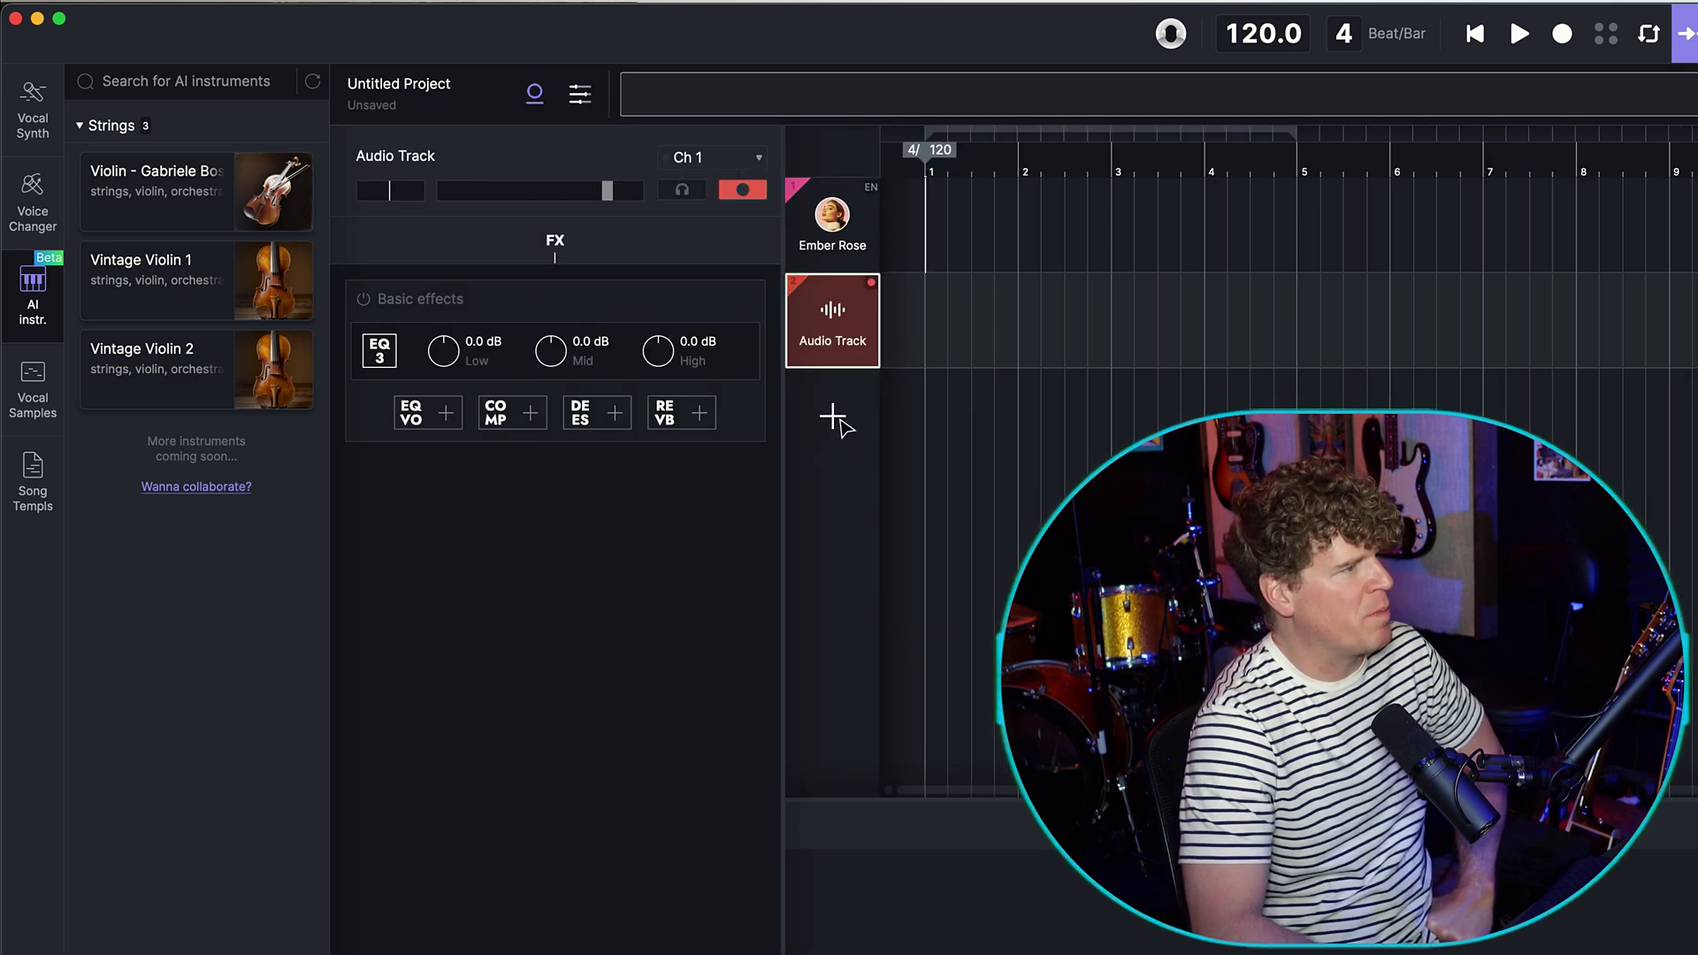
- Add a new track below the Audio Track and set it as an AI instrument track with the first violin
{"action": "left_click", "coordinate": [832, 418]}
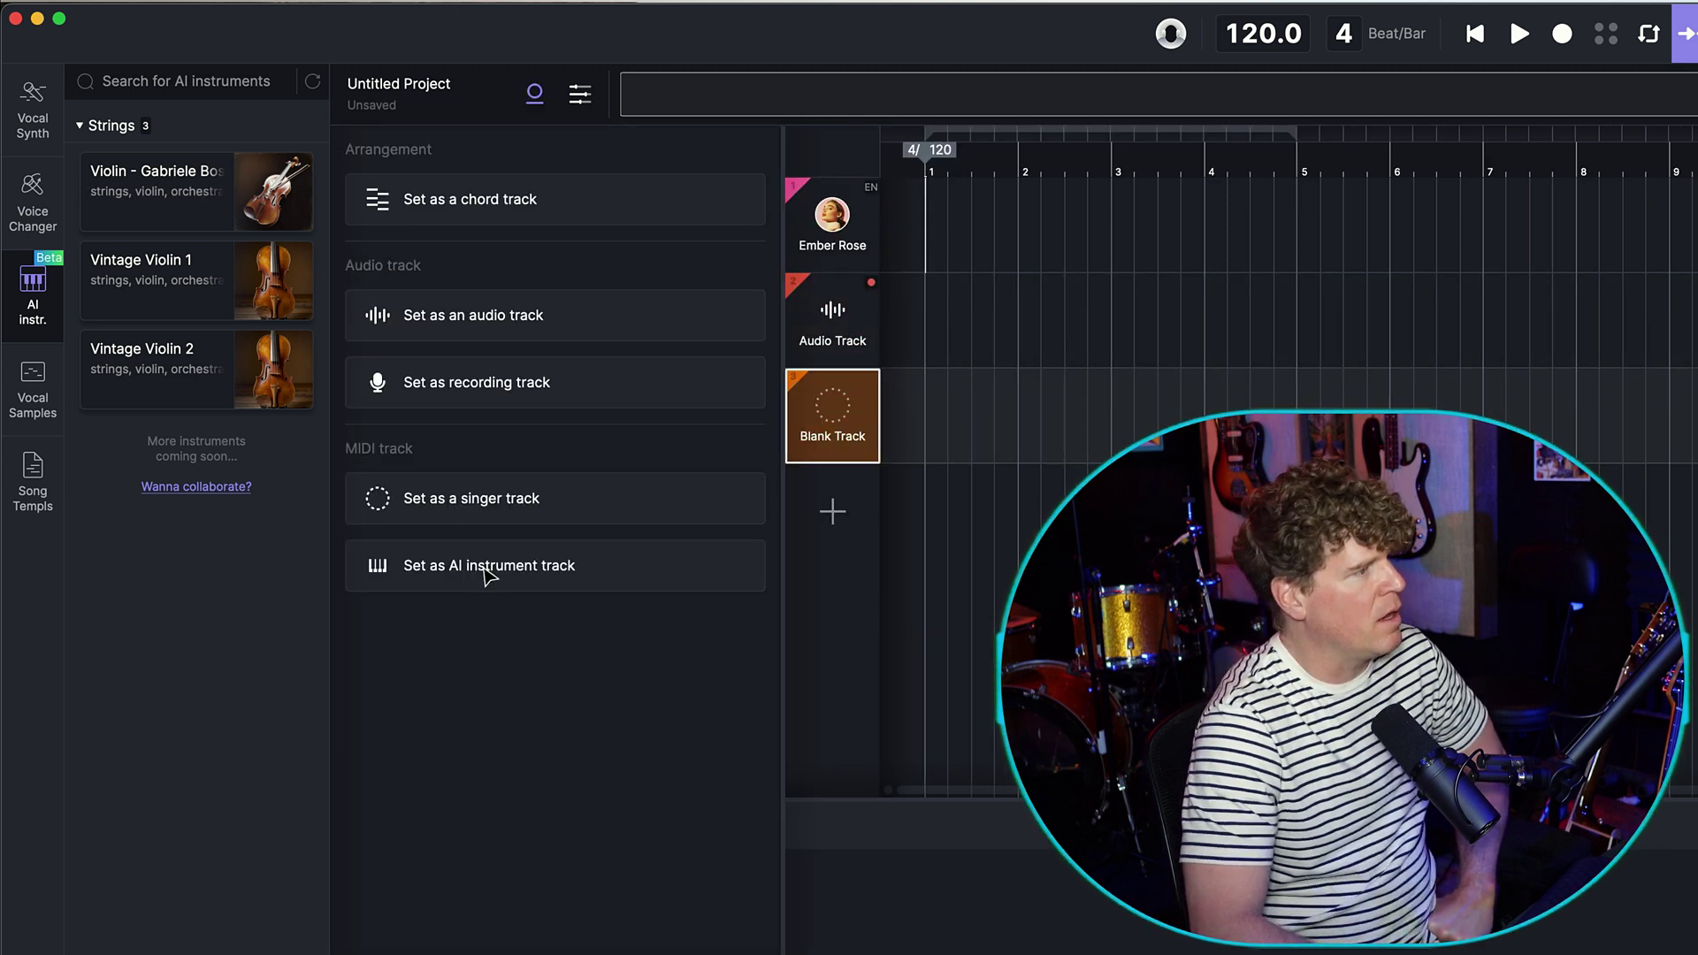
{"action": "left_click", "coordinate": [429, 577]}
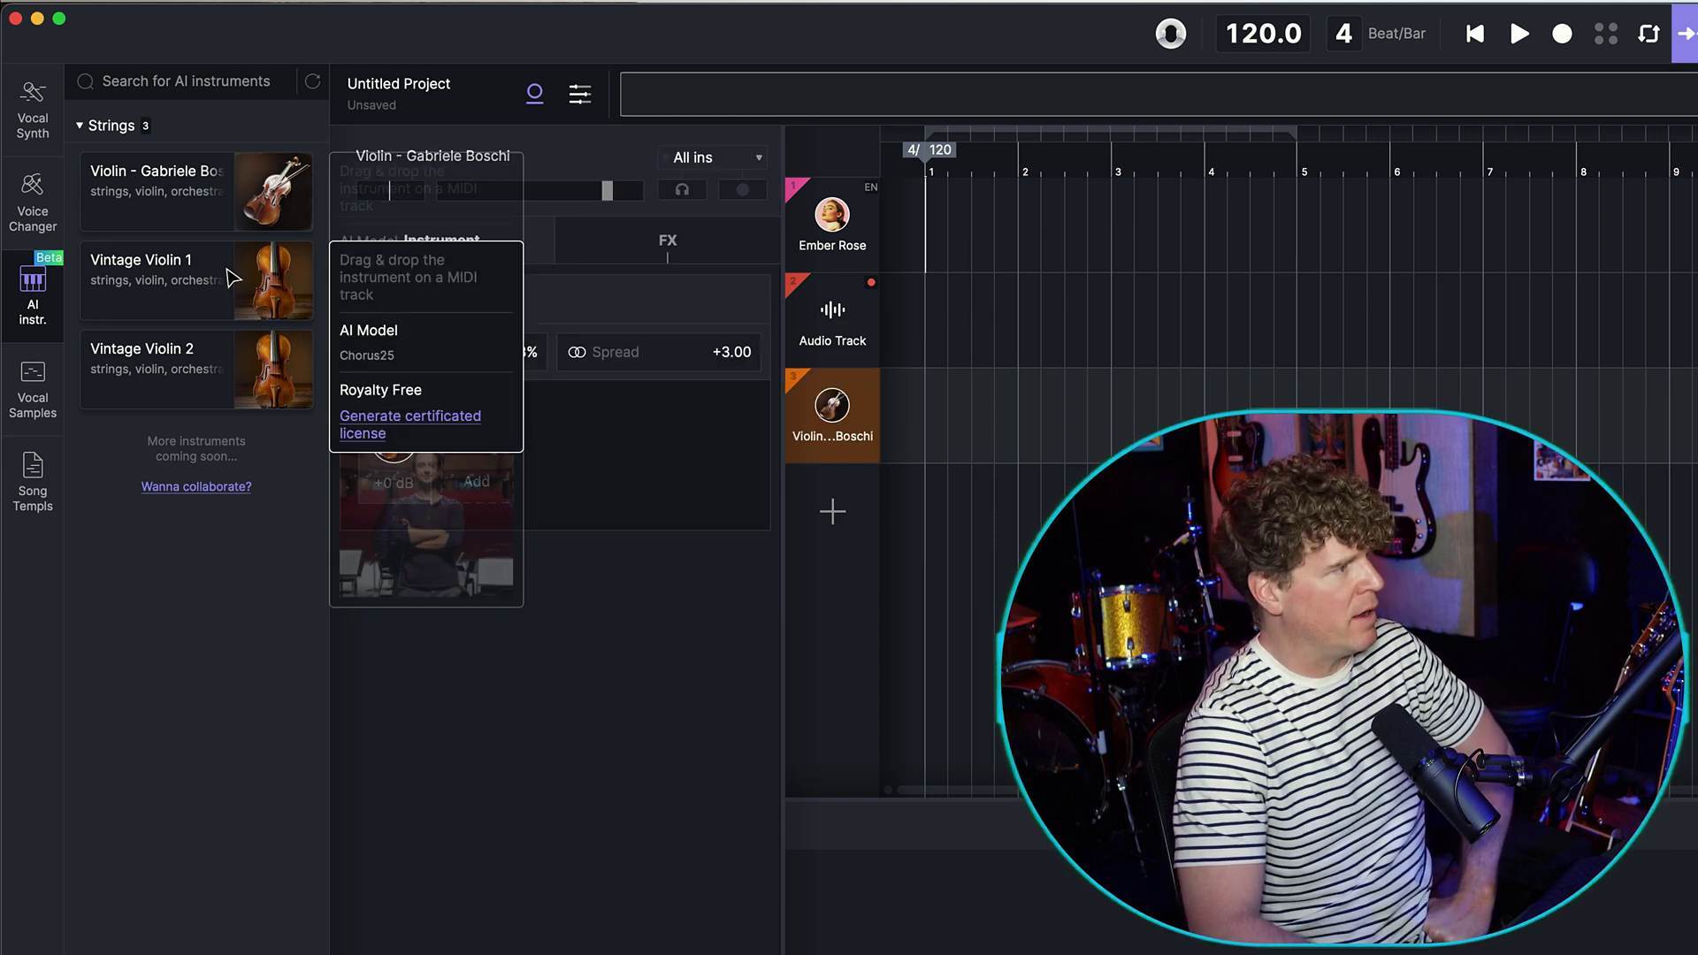
- Try adding Vintage Violin 1 and Vintage Violin 2 to the violin track's ensemble, and undo both additions
{"action": "left_click_drag", "start_coordinate": [177, 278], "coordinate": [477, 449]}
{"action": "left_click_drag", "start_coordinate": [270, 369], "coordinate": [573, 440]}
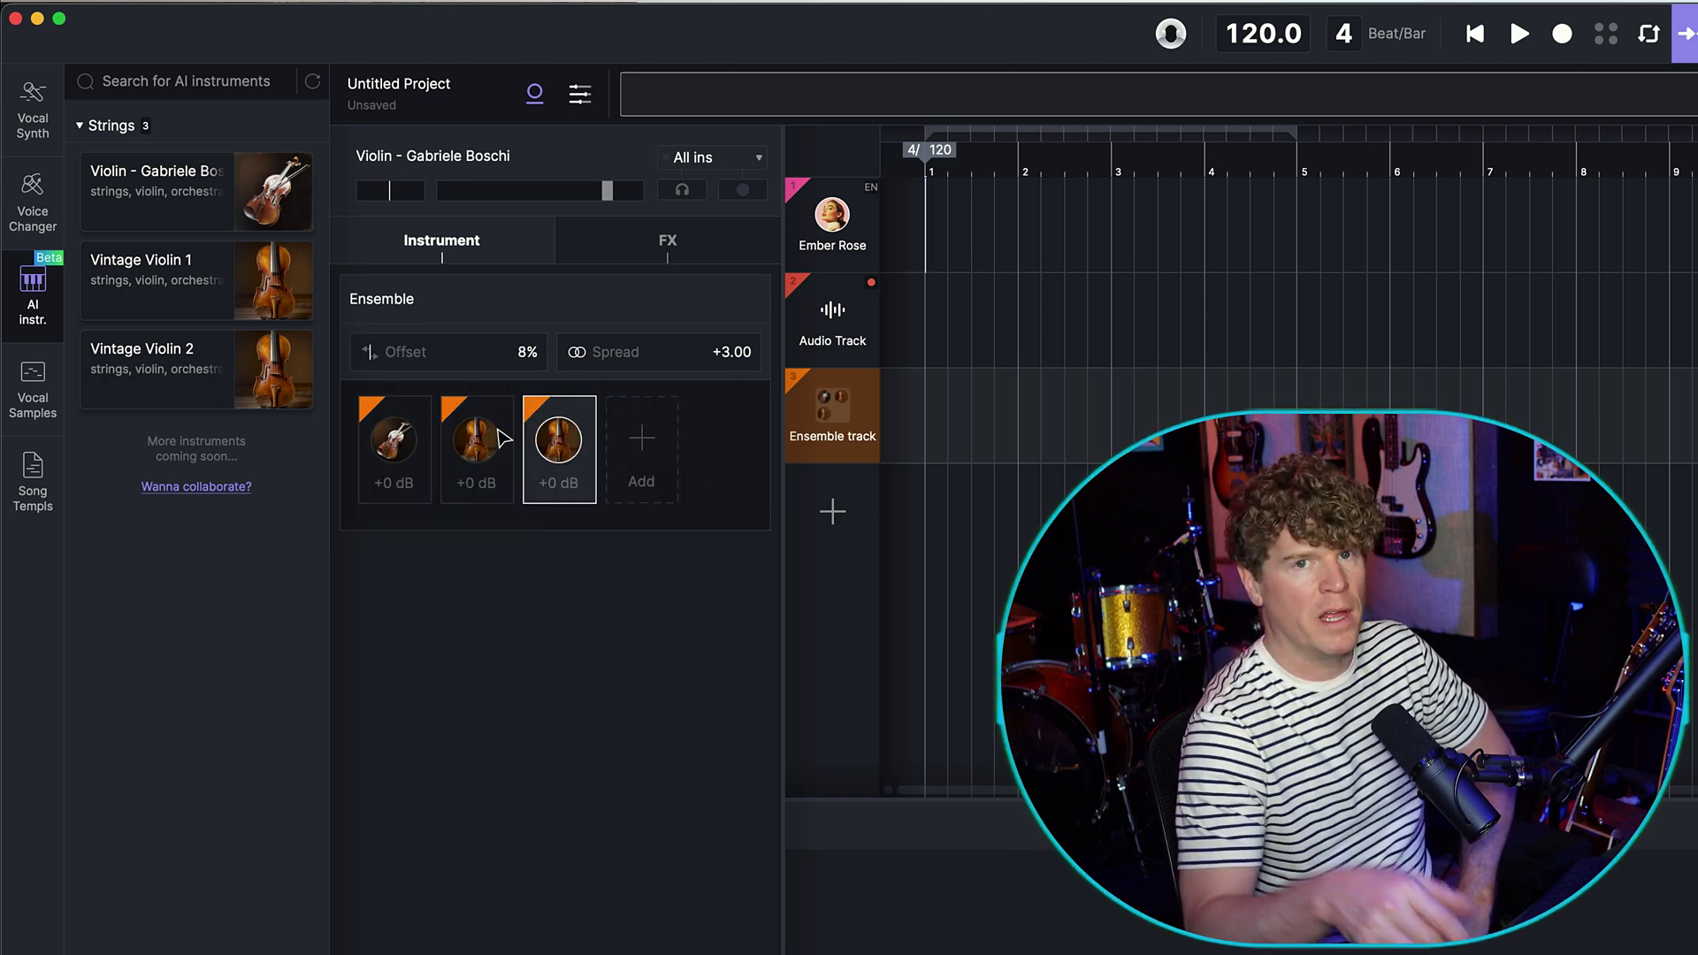
{"action": "key", "text": "super+z"}
{"action": "key", "text": "super+z"}
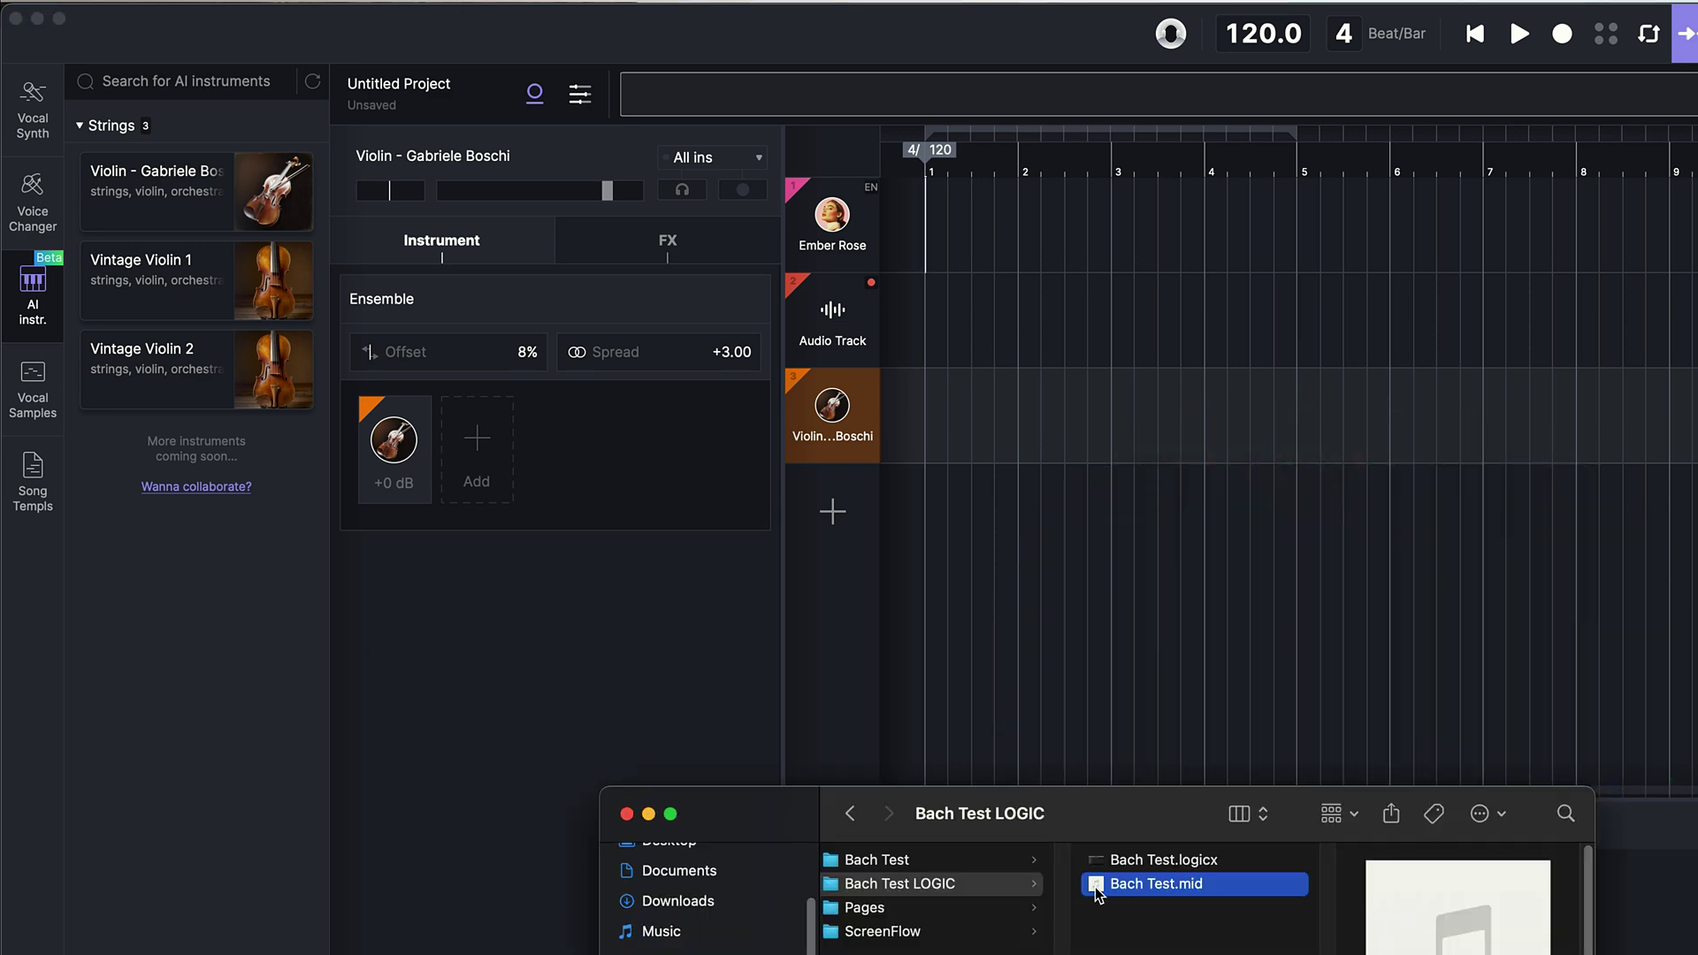
- Import Bach Test.mid onto the violin track at bar 1, applying the file's tempo and signature, and play it back
{"action": "left_click_drag", "start_coordinate": [1095, 888], "coordinate": [934, 444]}
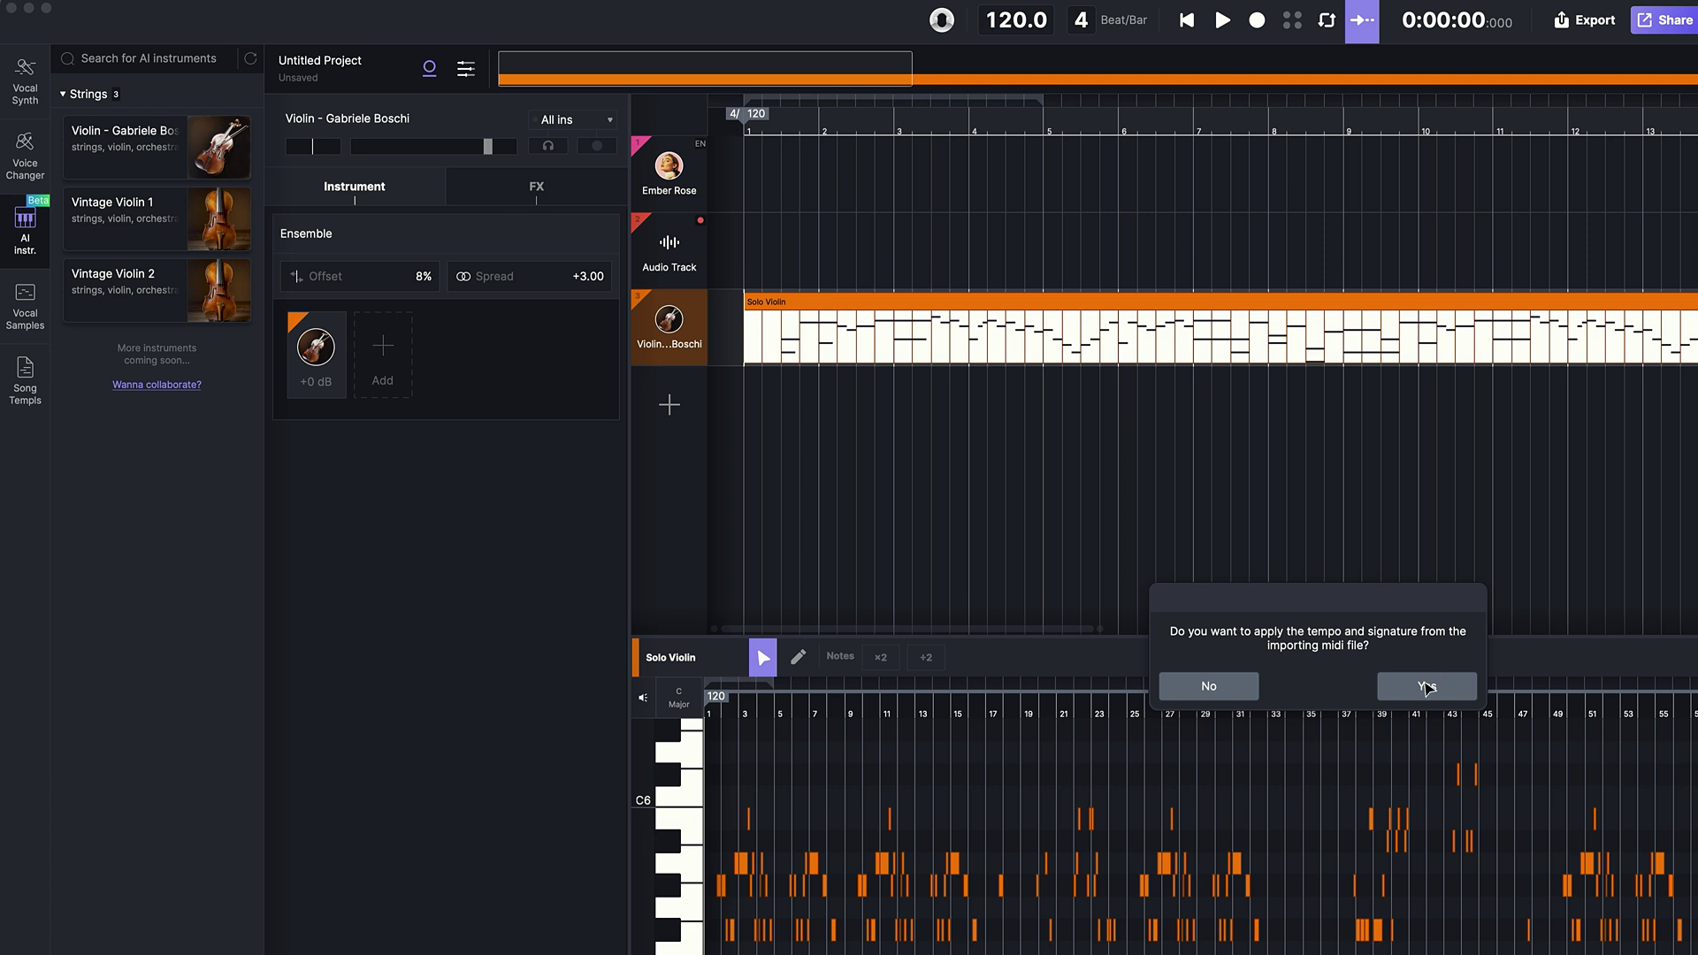
{"action": "left_click", "coordinate": [1426, 688]}
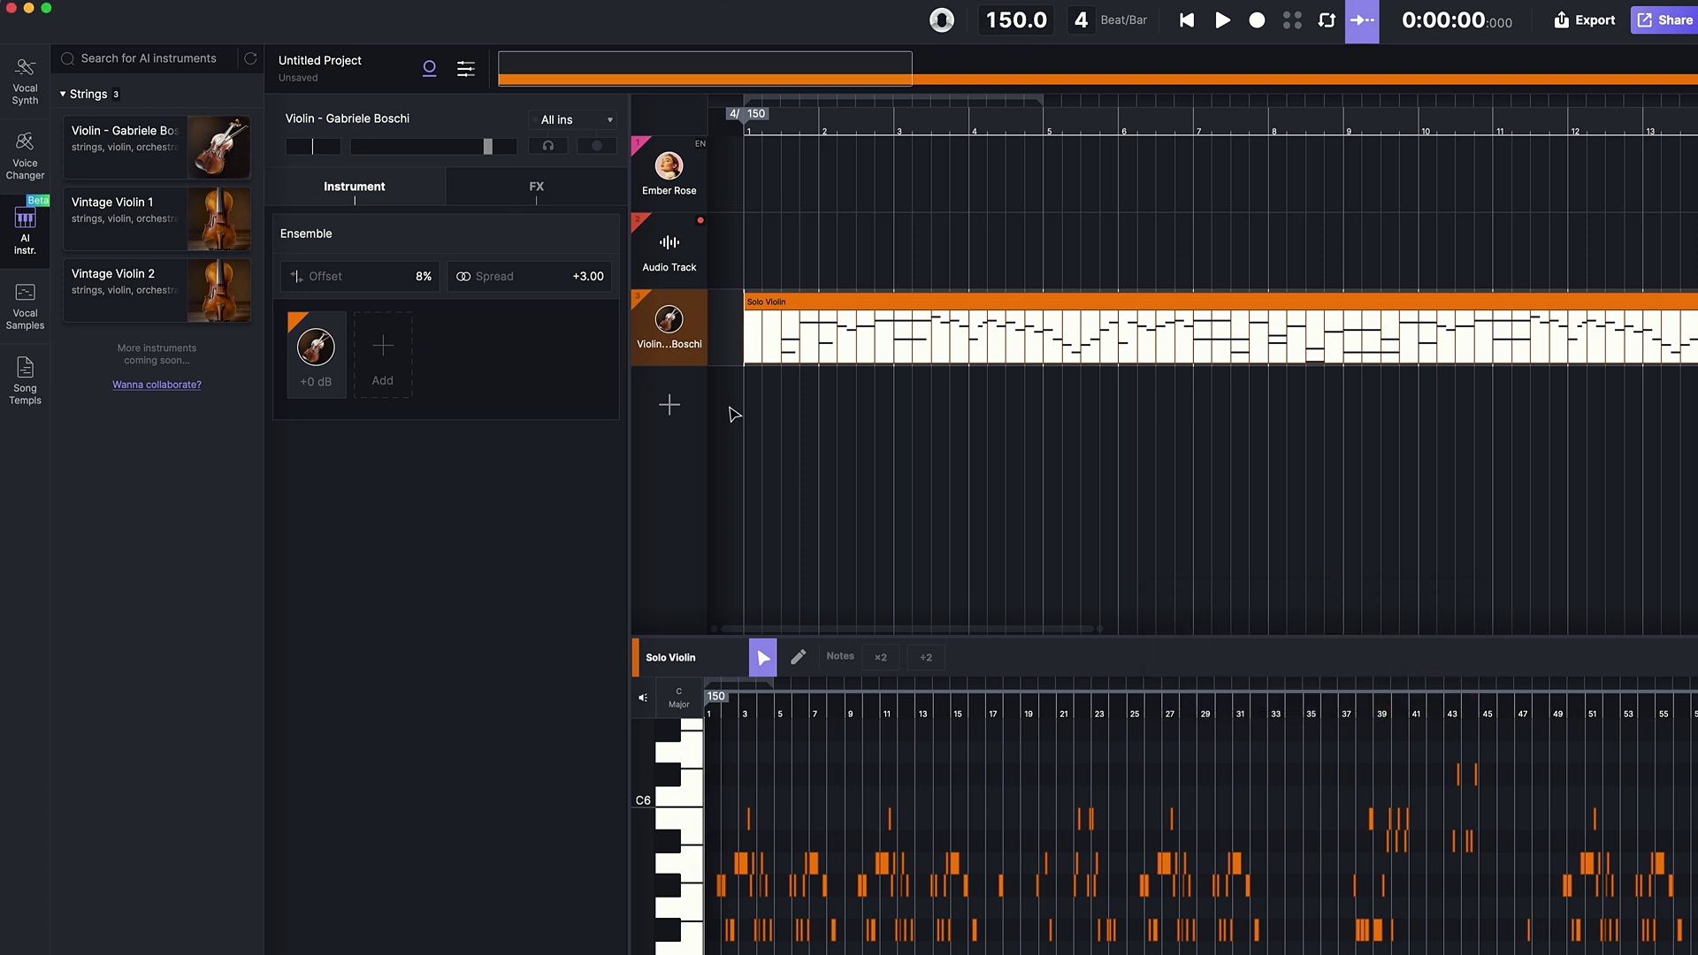
{"action": "key", "text": "space"}
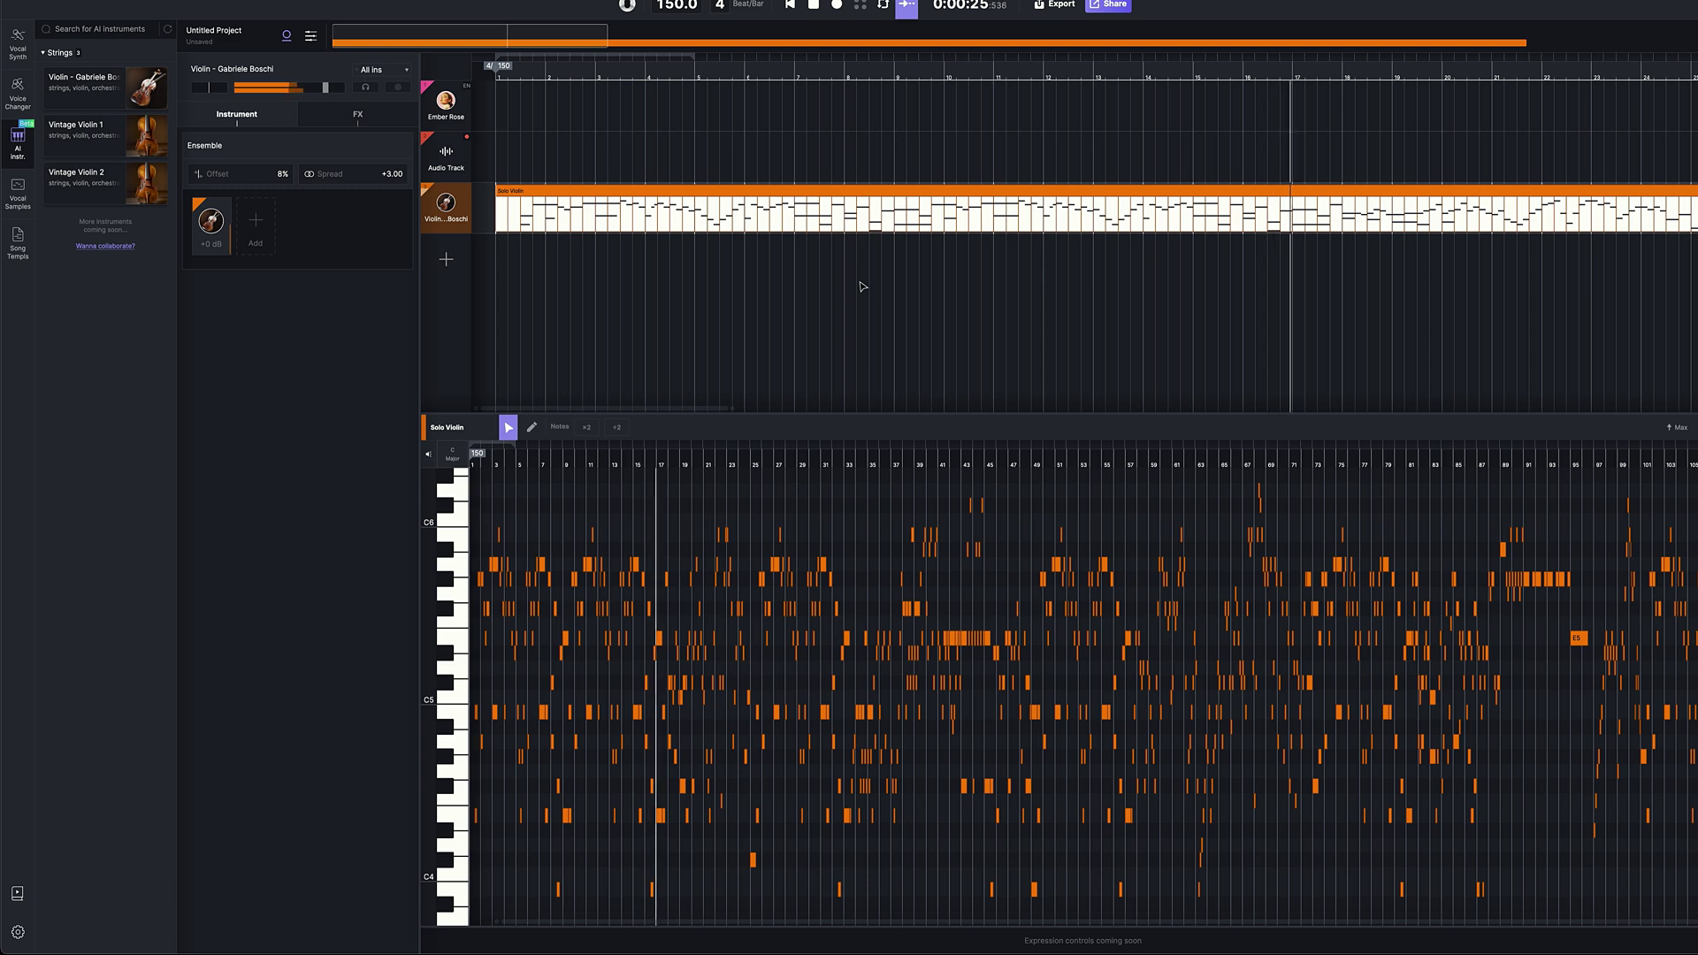
{"action": "key", "text": "space"}
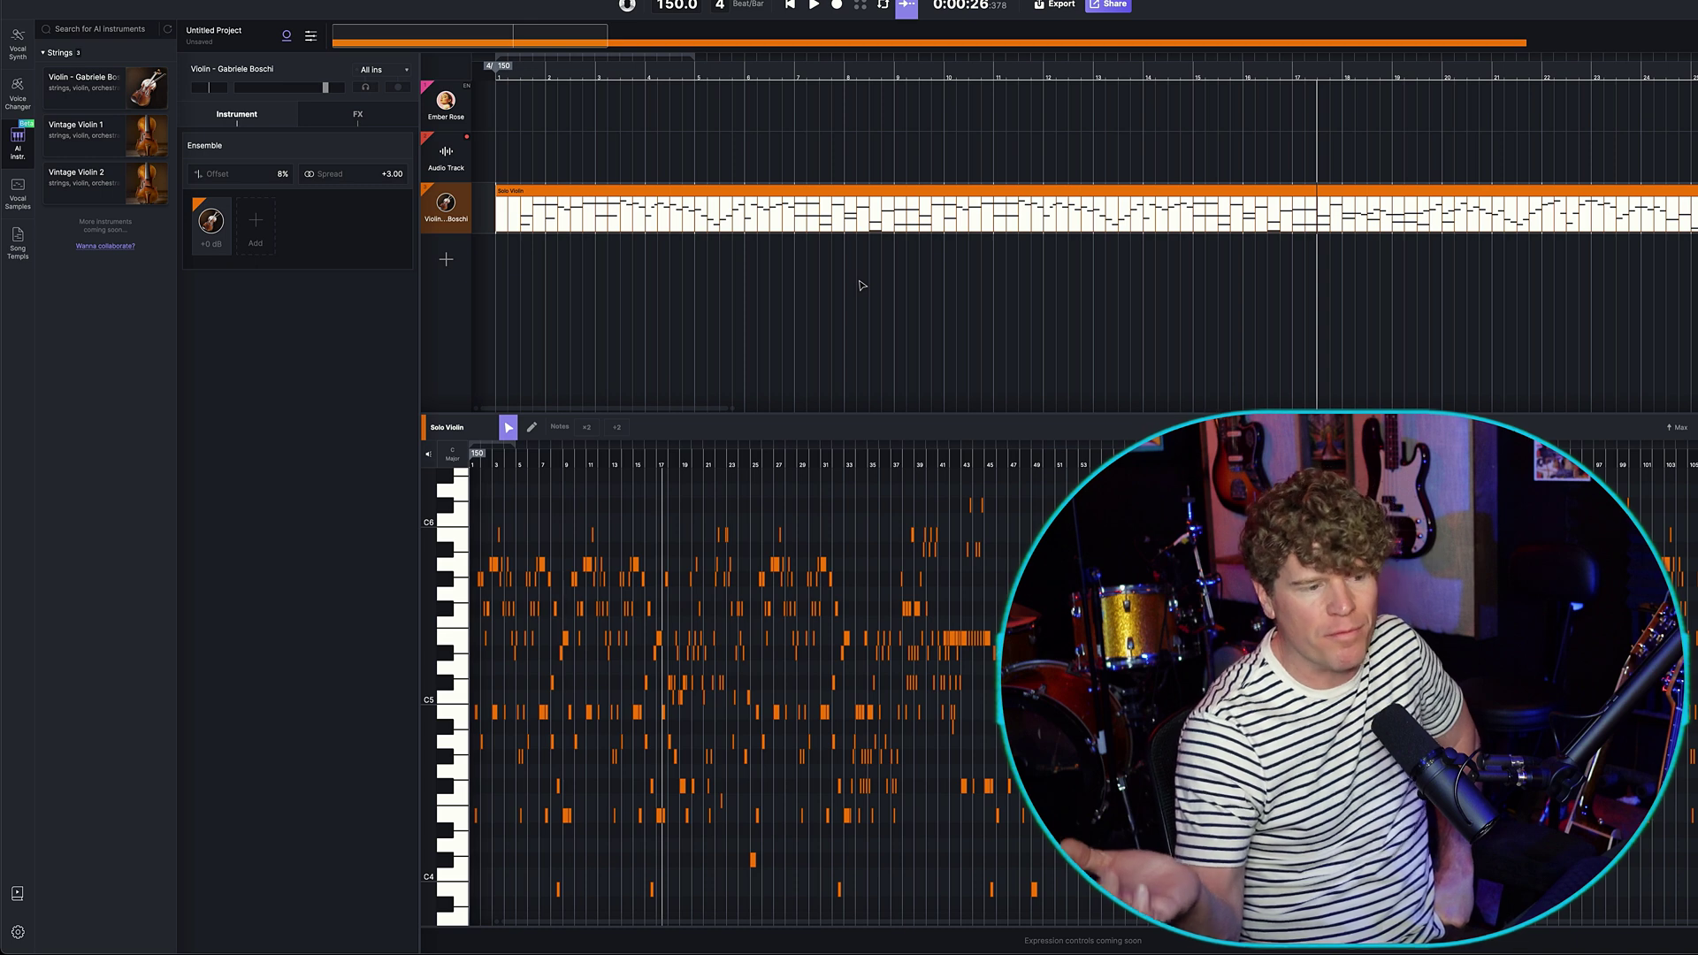
- Delete the unused Audio Track and the Ember Rose singer track
{"action": "right_click", "coordinate": [443, 156]}
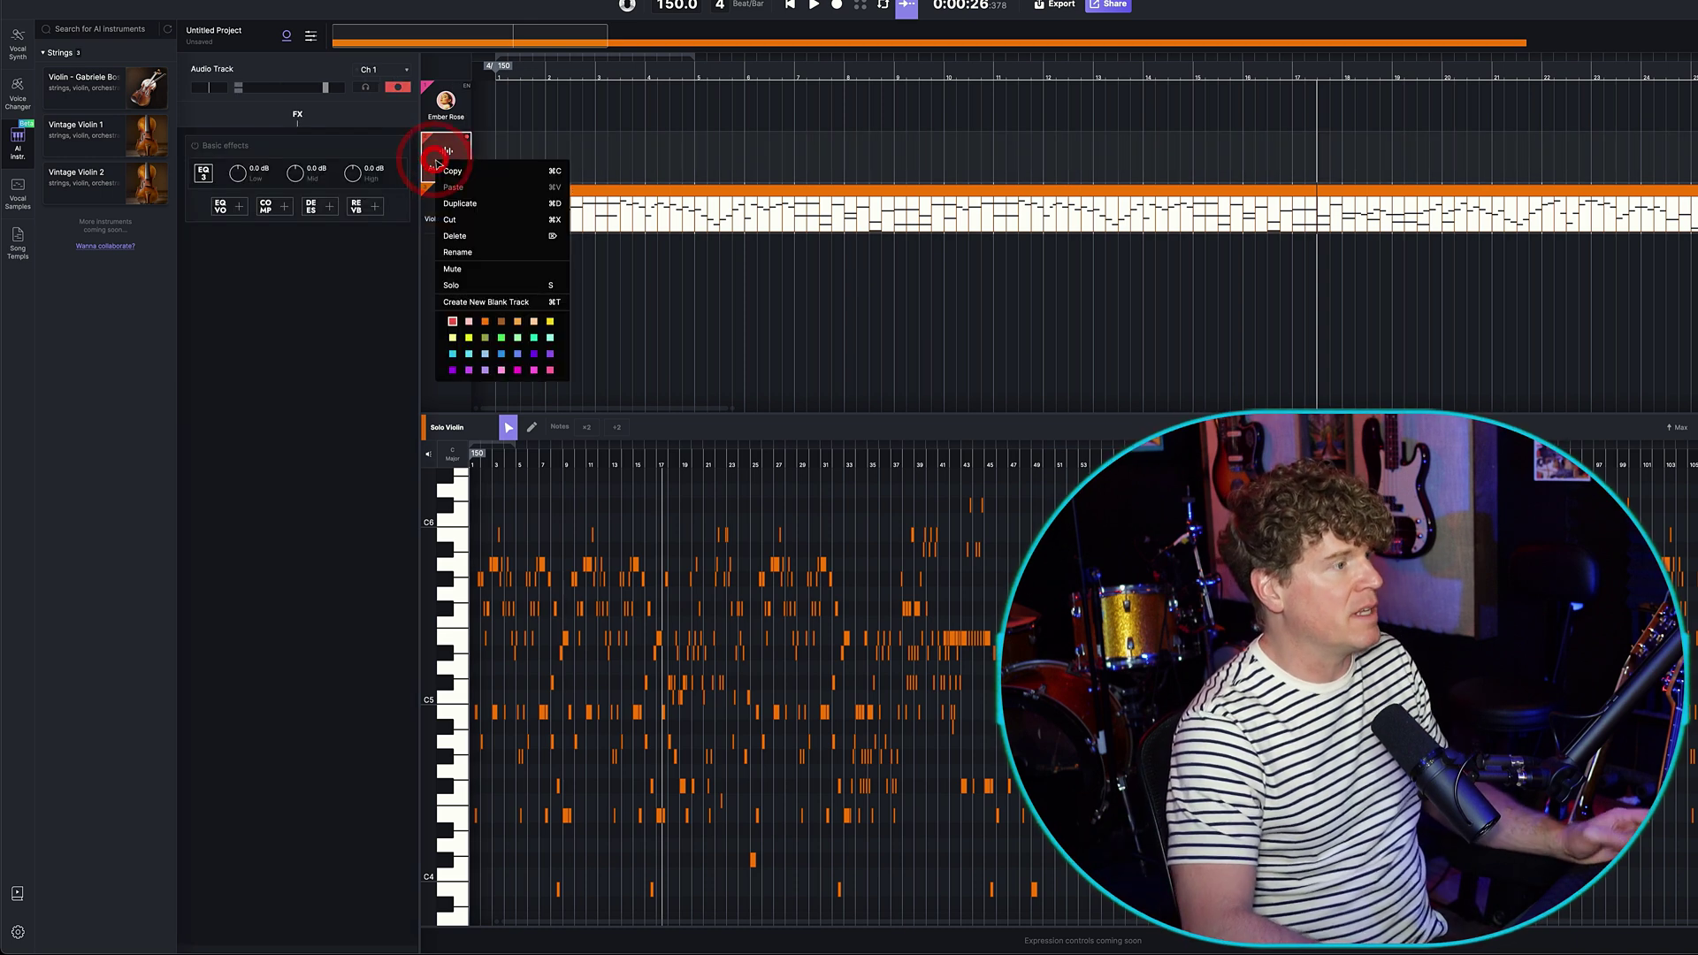
{"action": "left_click", "coordinate": [482, 235]}
{"action": "right_click", "coordinate": [440, 122]}
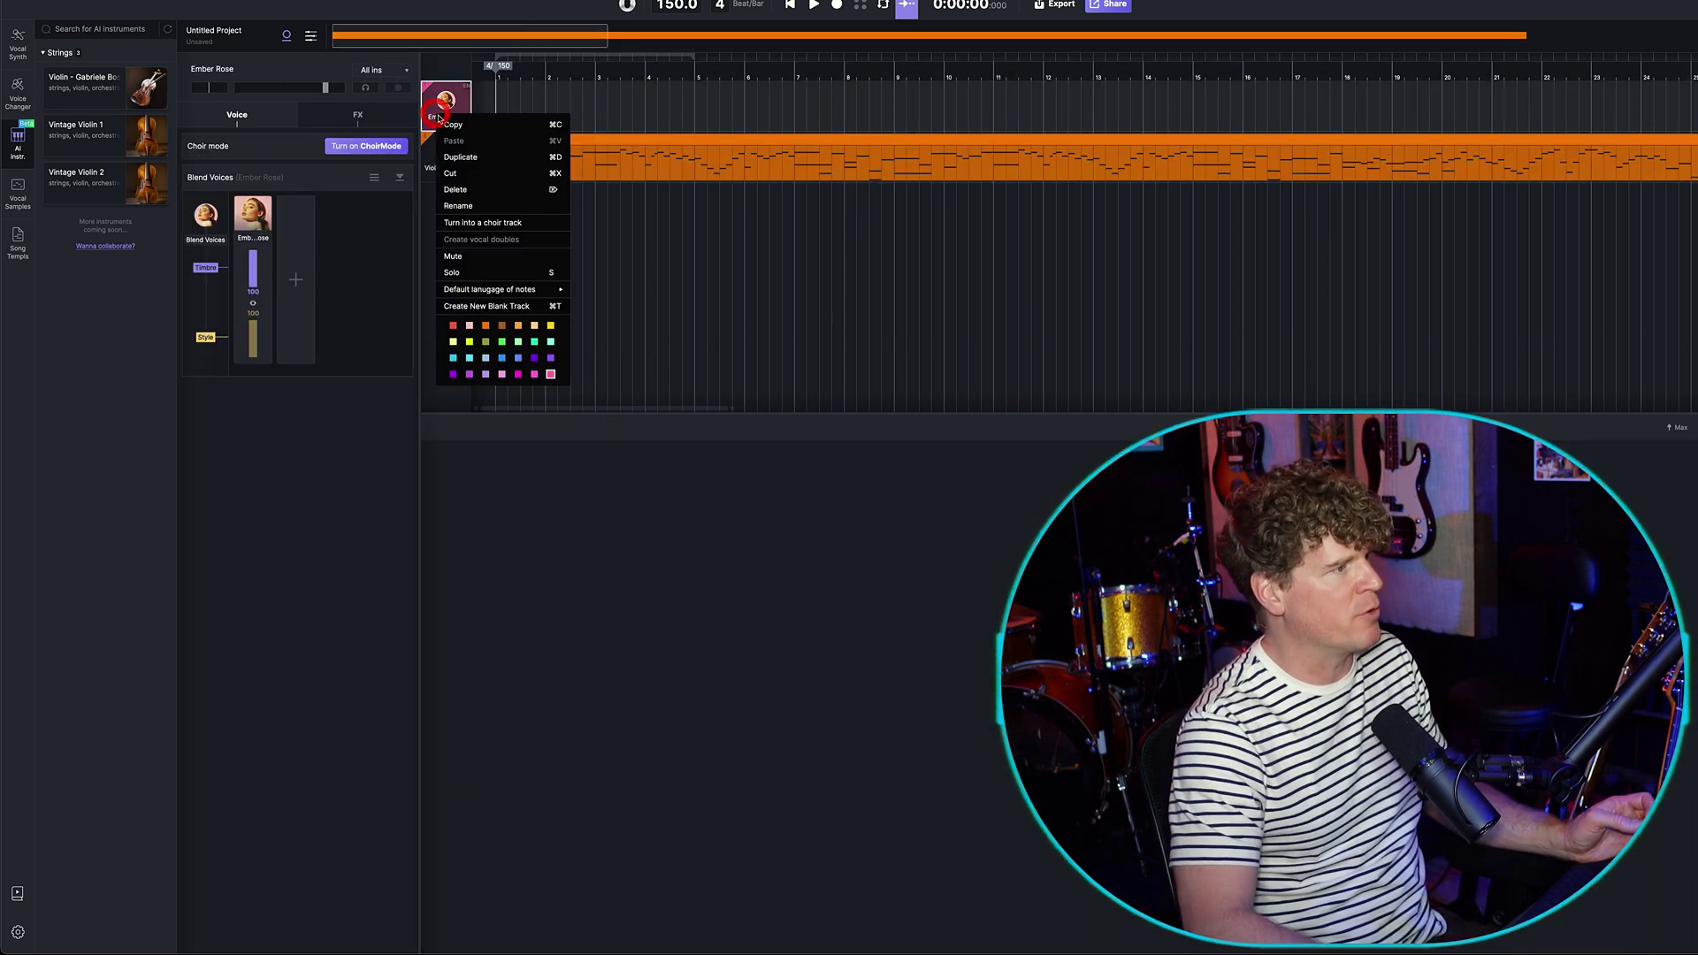
{"action": "left_click", "coordinate": [469, 189]}
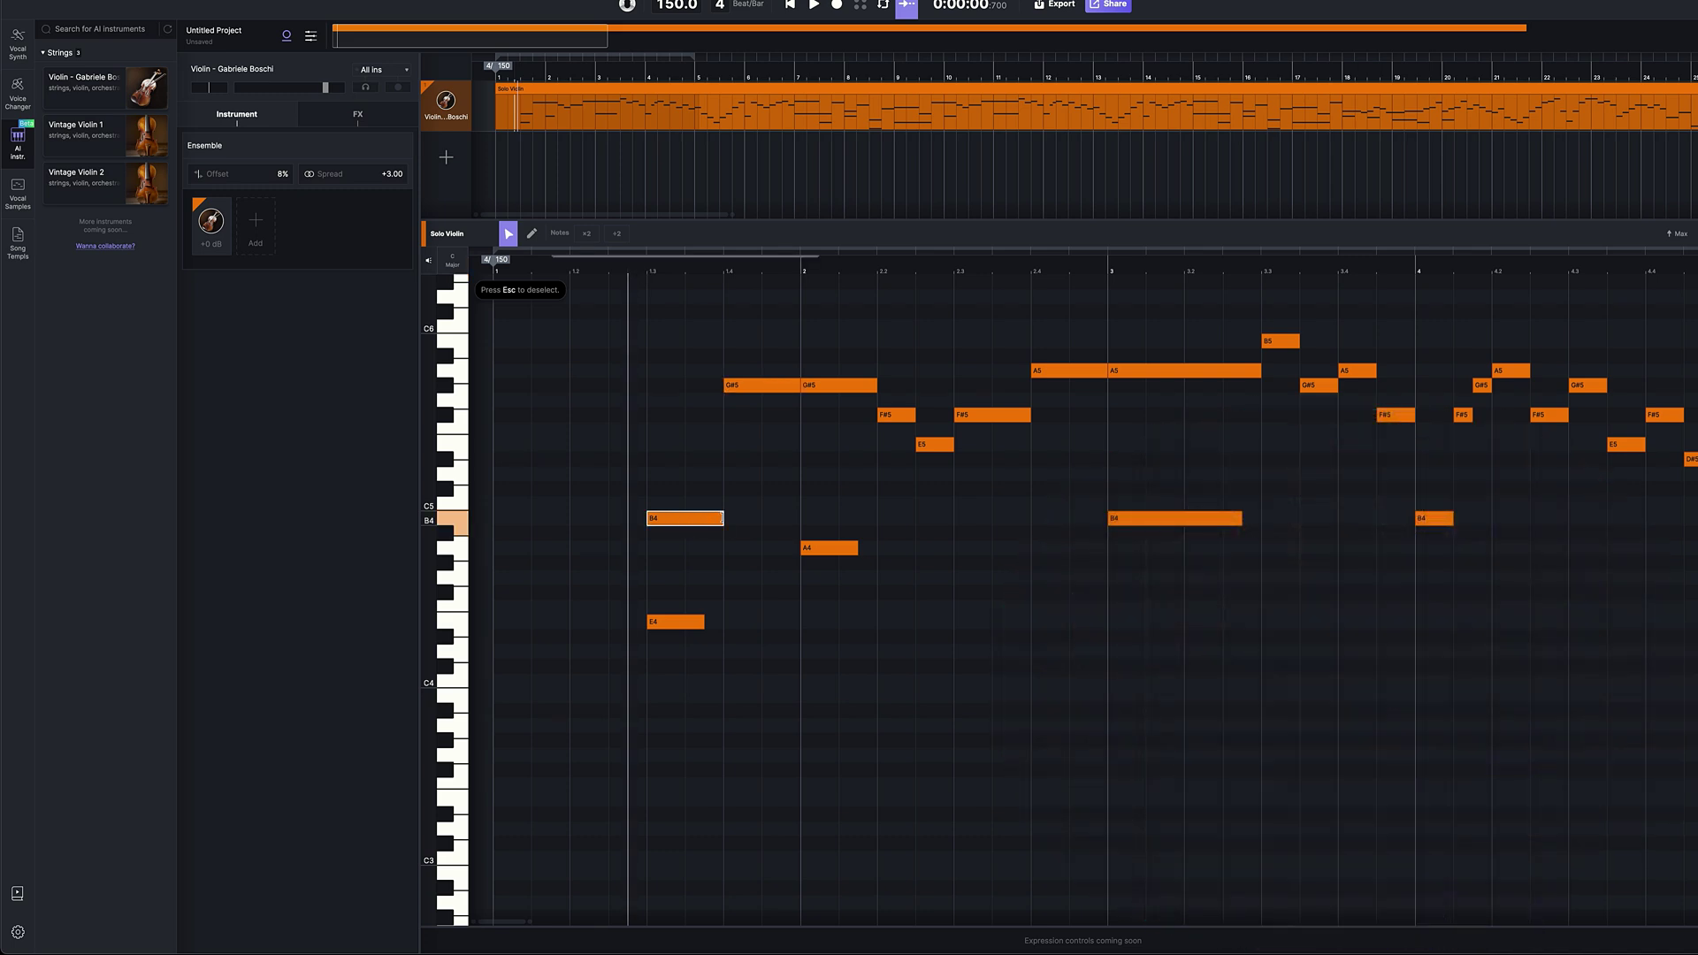
- Try extending the first B4 note to an earlier start and lowering it to A#4
{"action": "left_click_drag", "start_coordinate": [724, 522], "coordinate": [676, 520]}
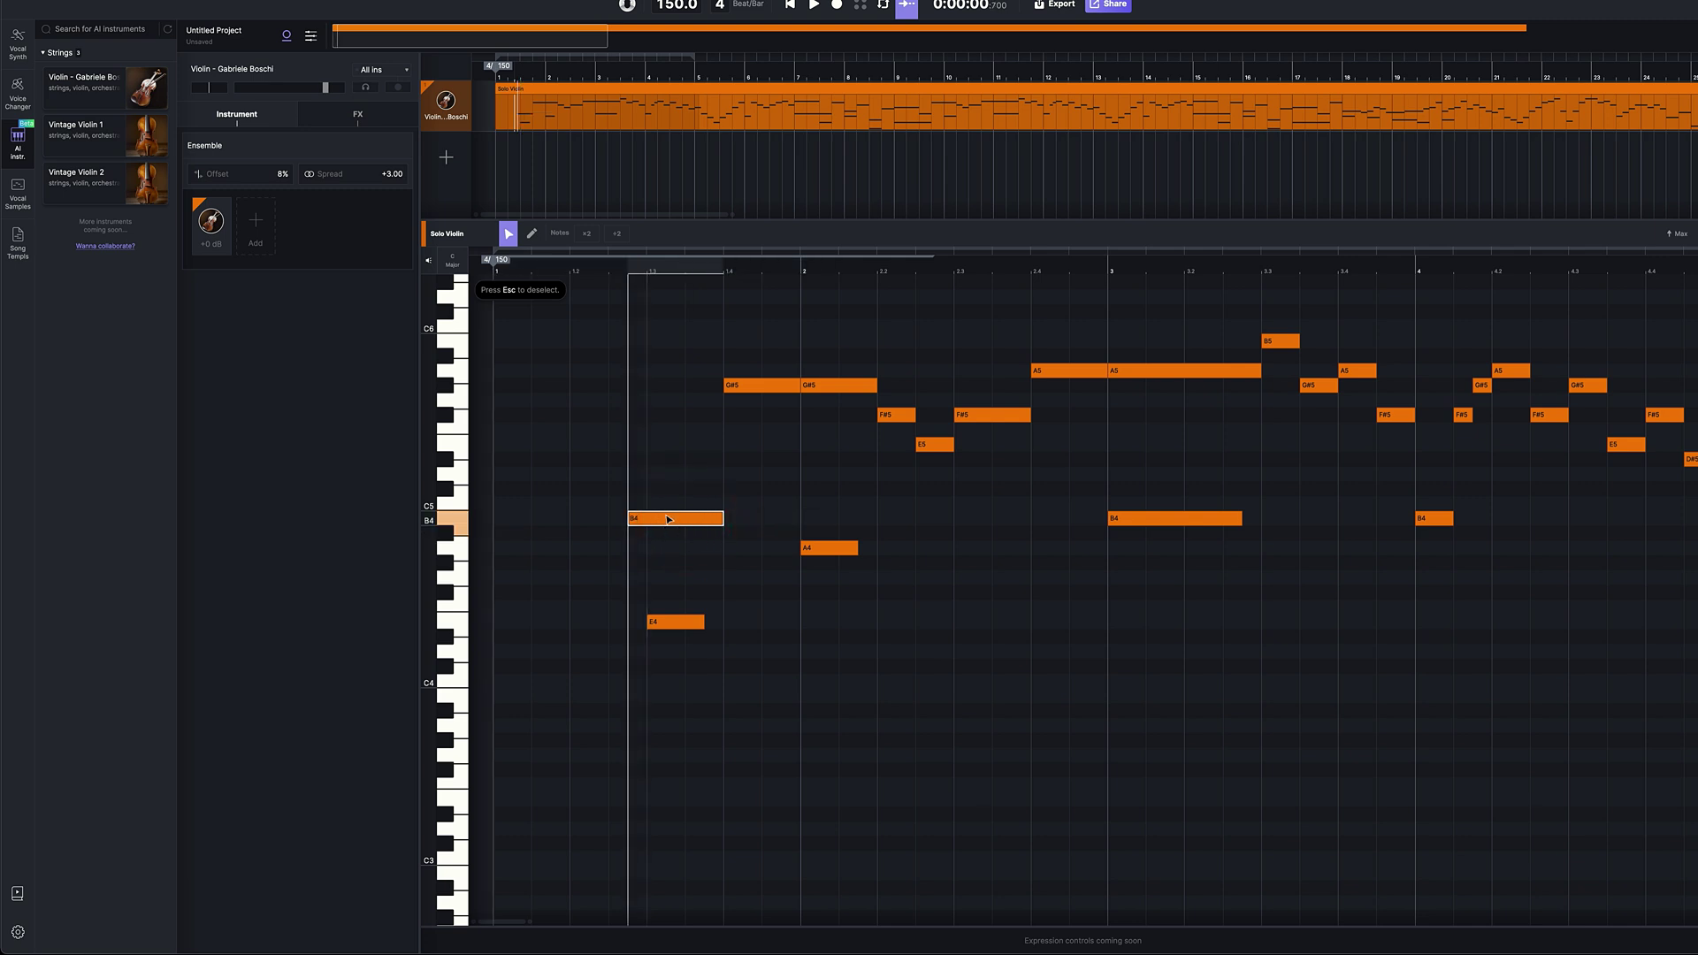
{"action": "mouse_move", "coordinate": [668, 520]}
{"action": "left_mouse_down"}
{"action": "mouse_move", "coordinate": [674, 416]}
{"action": "mouse_move", "coordinate": [674, 579]}
{"action": "mouse_move", "coordinate": [674, 532]}
{"action": "left_mouse_up"}
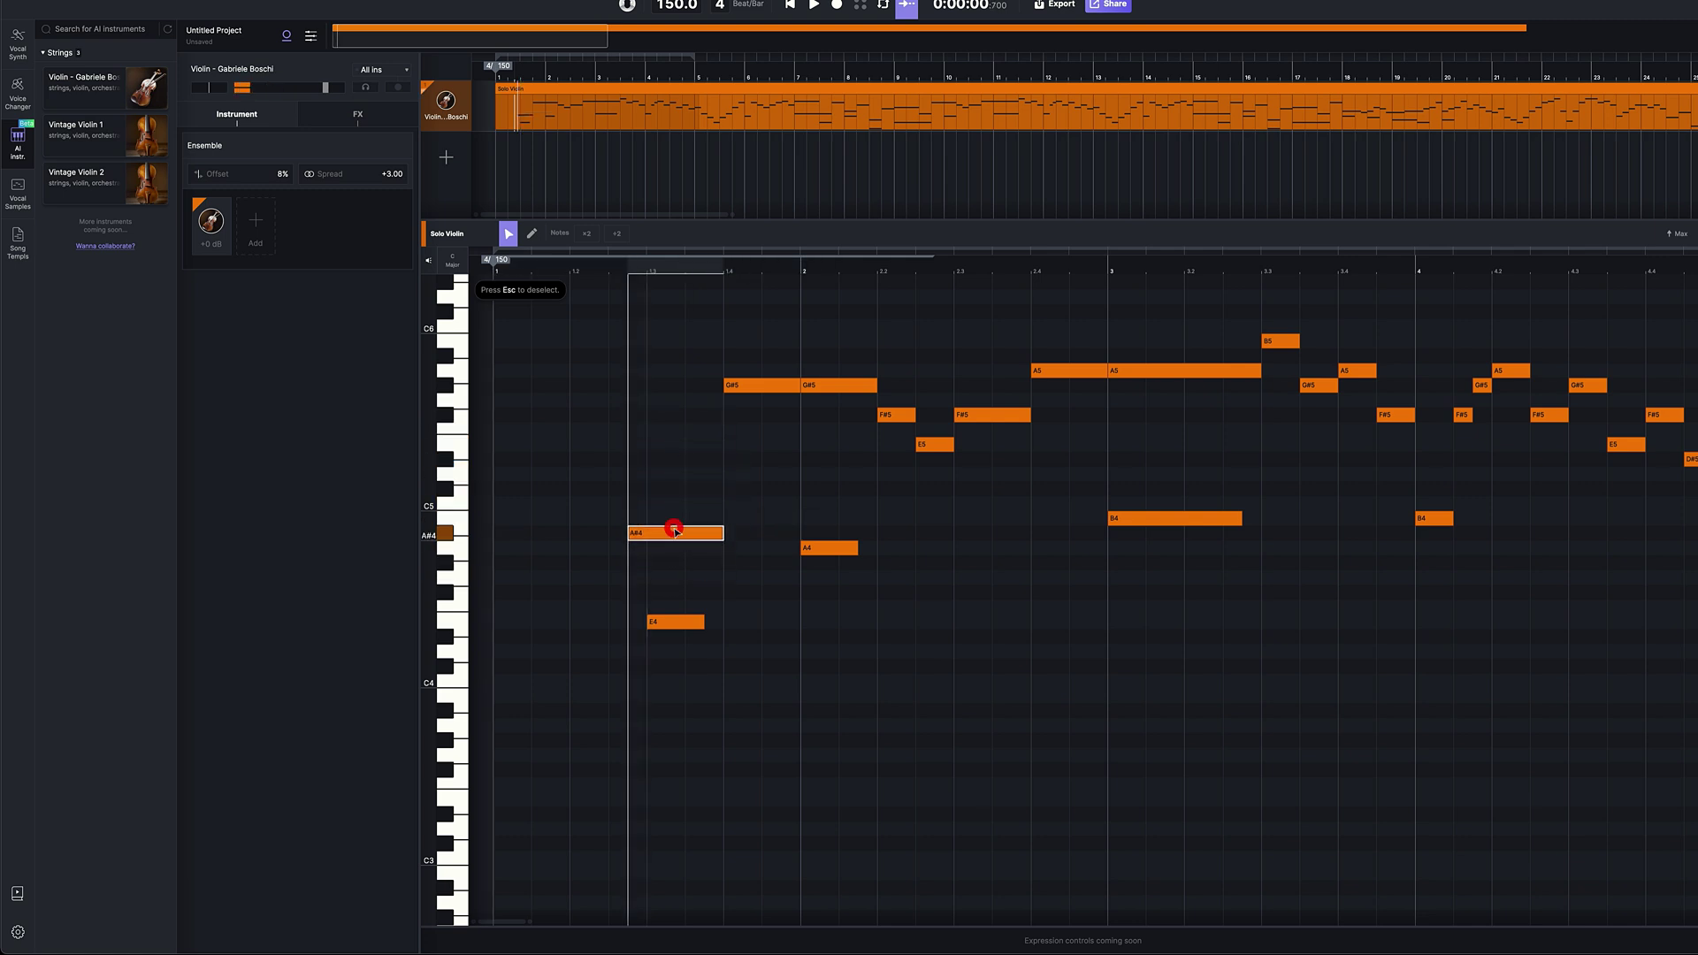
- Try drawing several short extra notes across bars 2 and 3, including B5 notes, and undo all of them
{"action": "left_click", "coordinate": [531, 233]}
{"action": "left_click", "coordinate": [920, 340]}
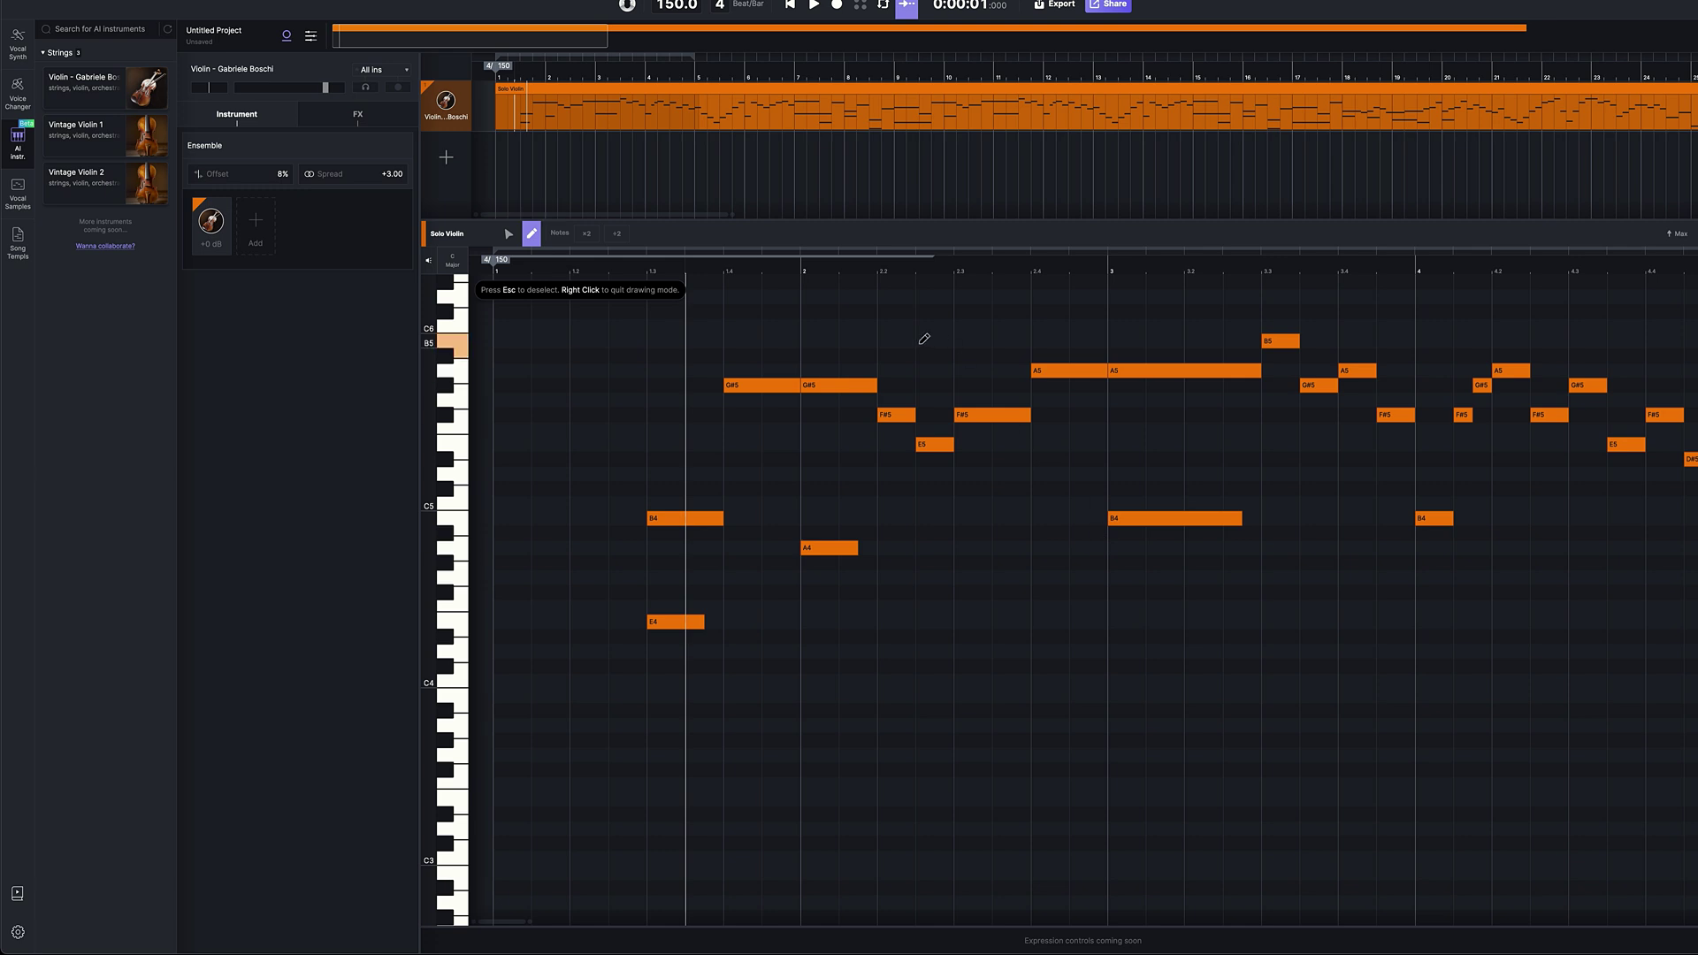
{"action": "left_click", "coordinate": [1017, 328]}
{"action": "left_click", "coordinate": [1130, 311]}
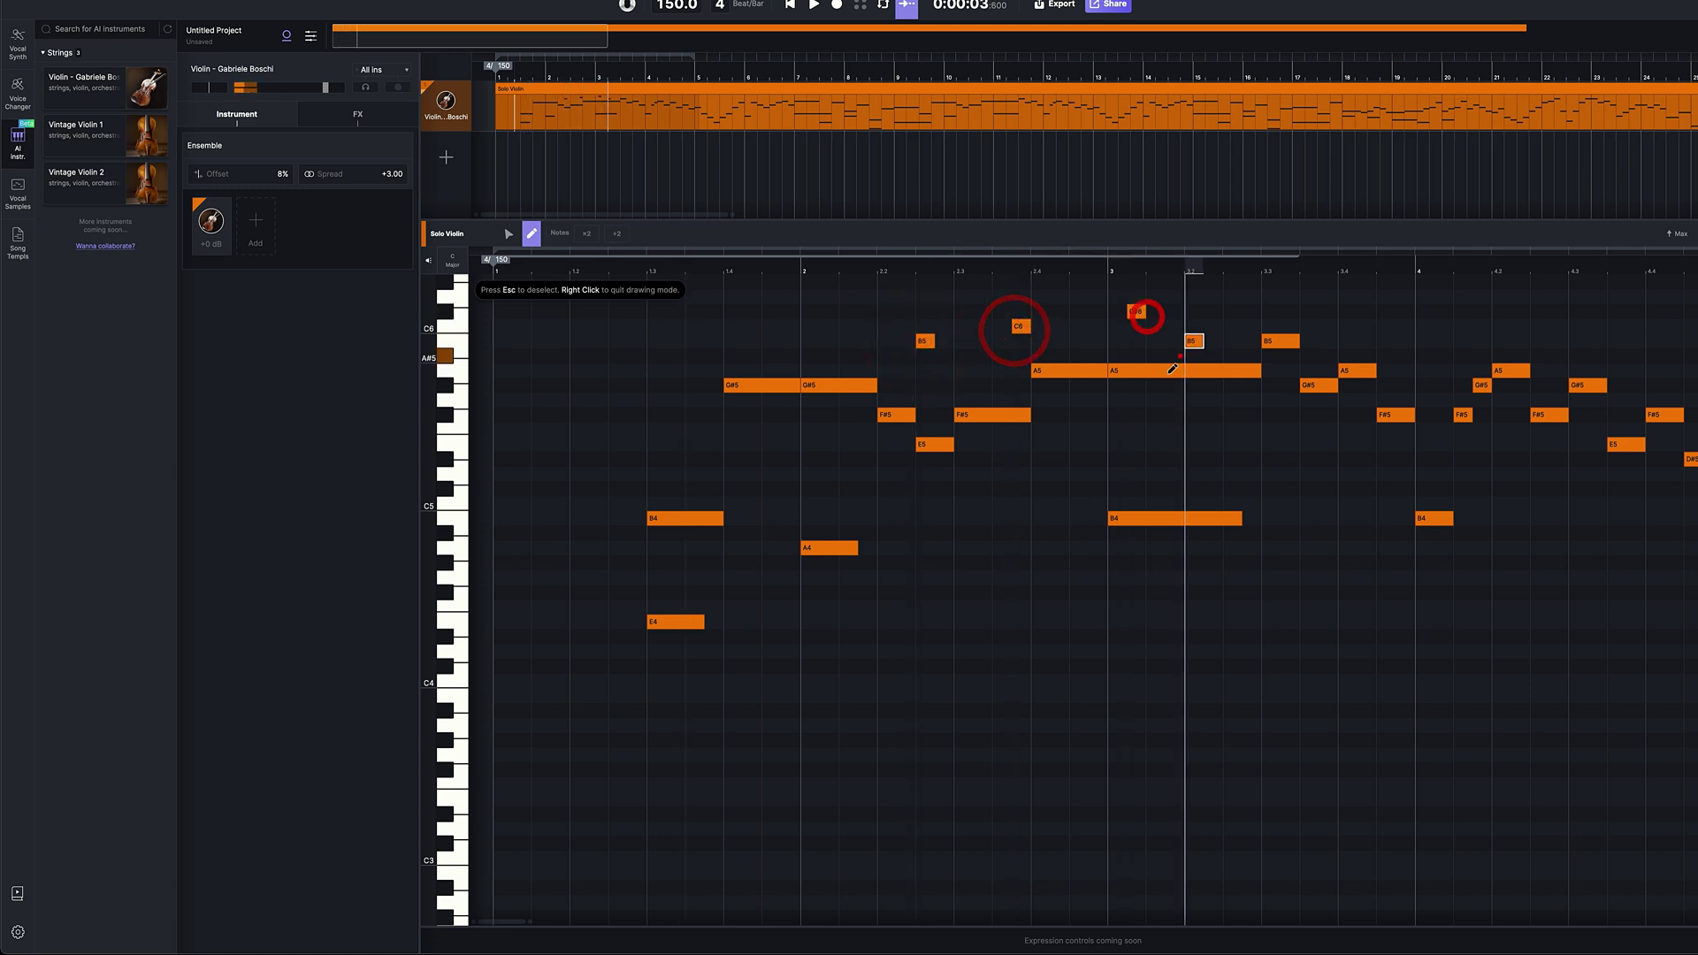
{"action": "left_click", "coordinate": [1121, 455]}
{"action": "right_click", "coordinate": [1209, 459]}
{"action": "key", "text": "super+z"}
{"action": "key", "text": "super+z"}
{"action": "key", "text": "super+z"}
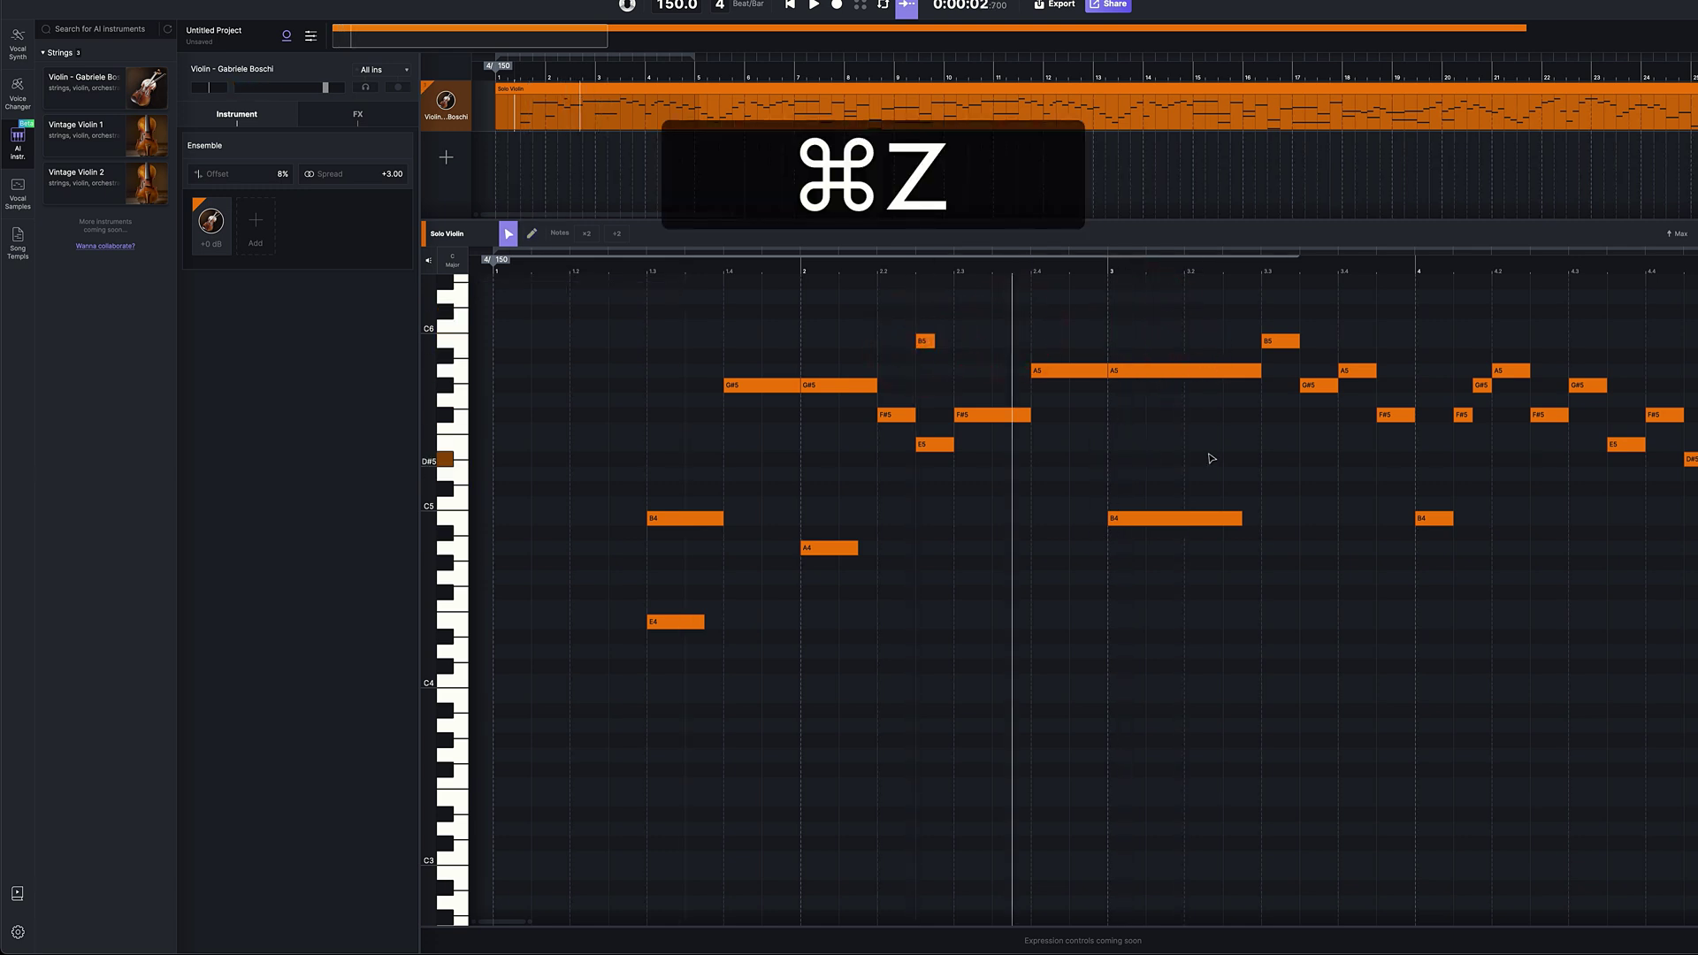
{"action": "key", "text": "super+z"}
{"action": "left_click", "coordinate": [628, 282]}
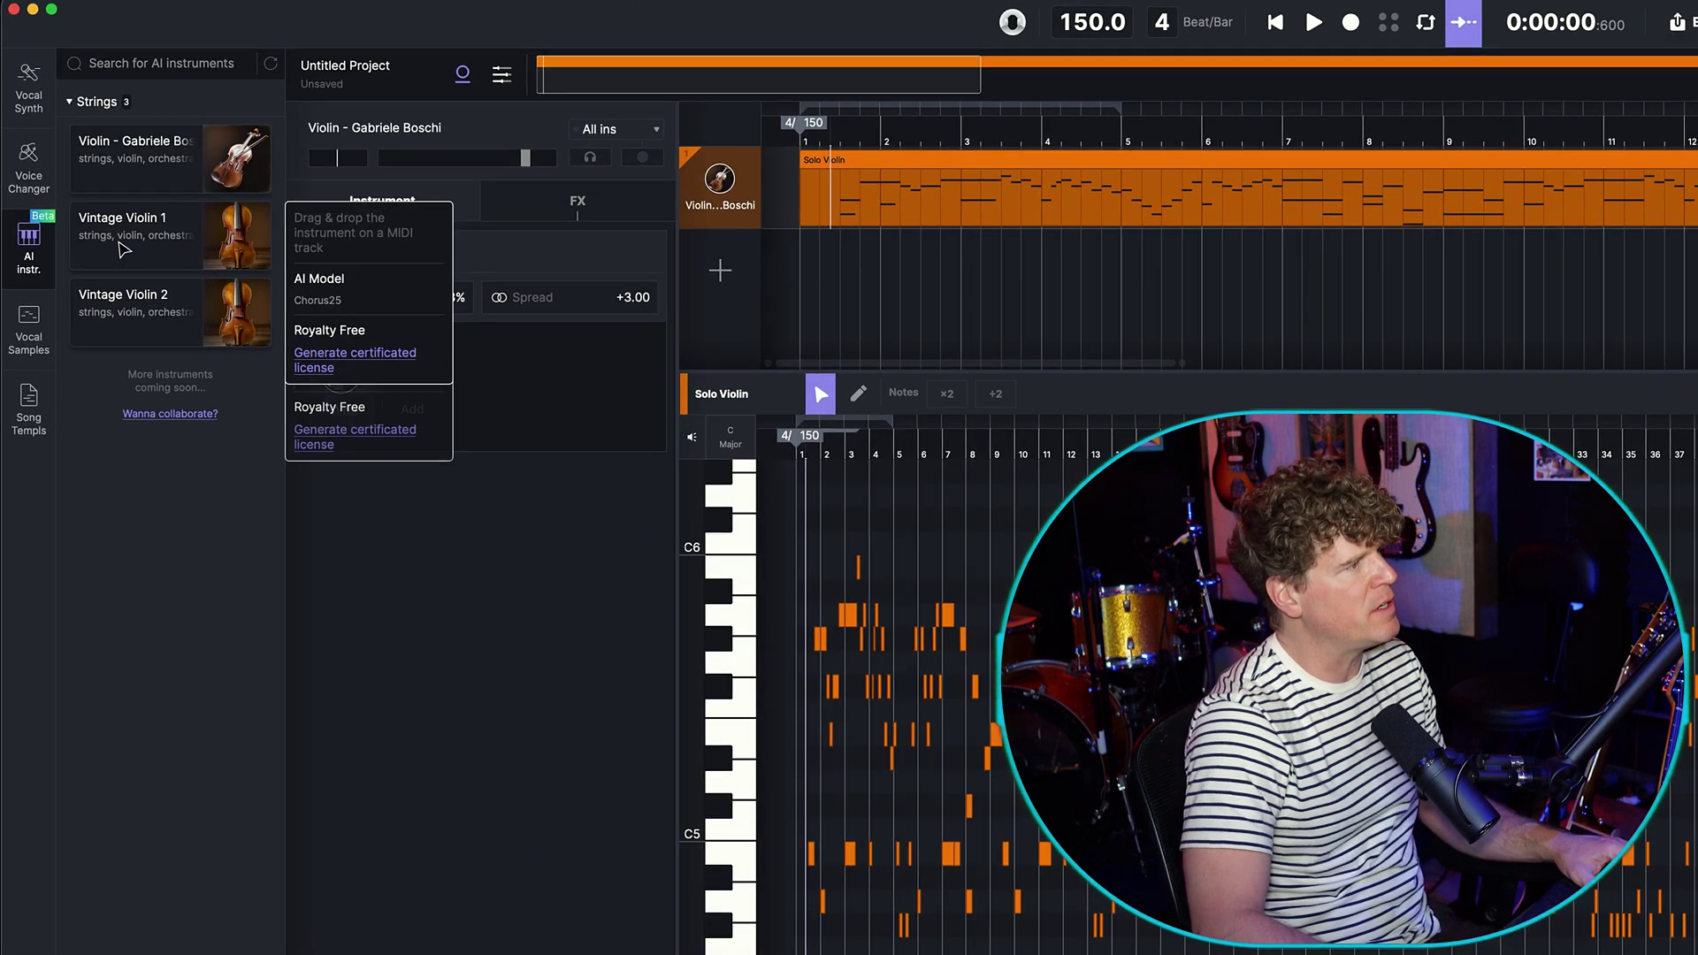
- Add Vintage Violin 1 and Vintage Violin 2 to the violin track's ensemble
{"action": "mouse_move", "coordinate": [123, 152]}
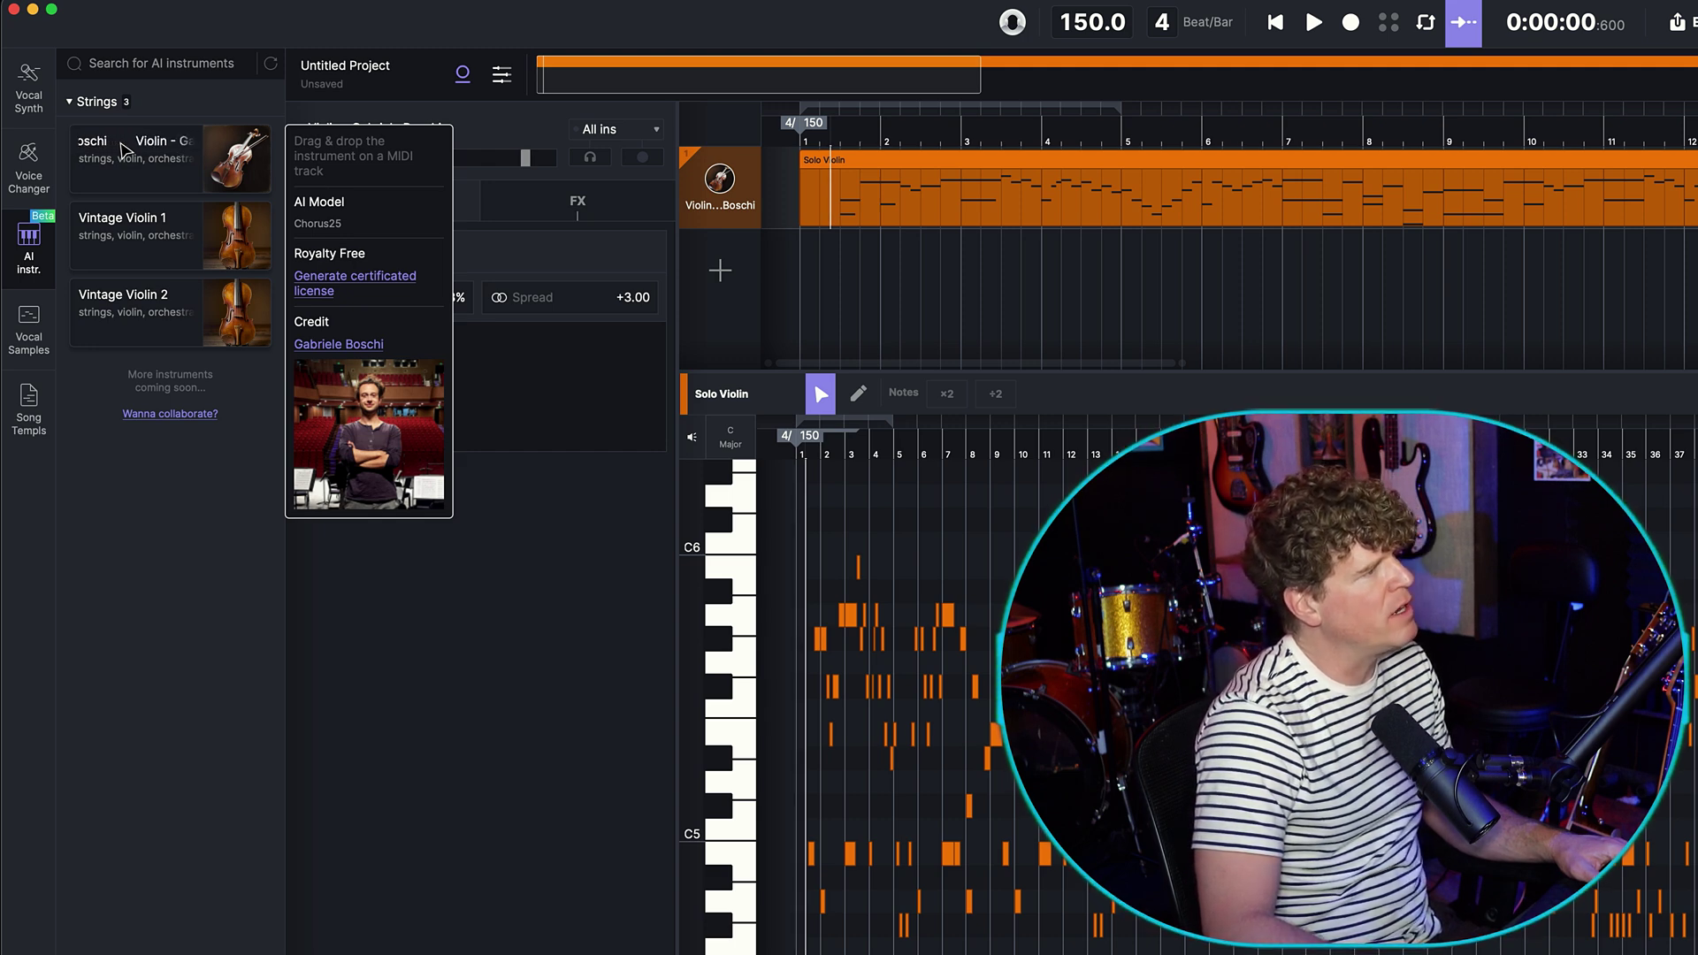
{"action": "left_click_drag", "start_coordinate": [172, 216], "coordinate": [407, 376]}
{"action": "left_click_drag", "start_coordinate": [232, 318], "coordinate": [488, 386]}
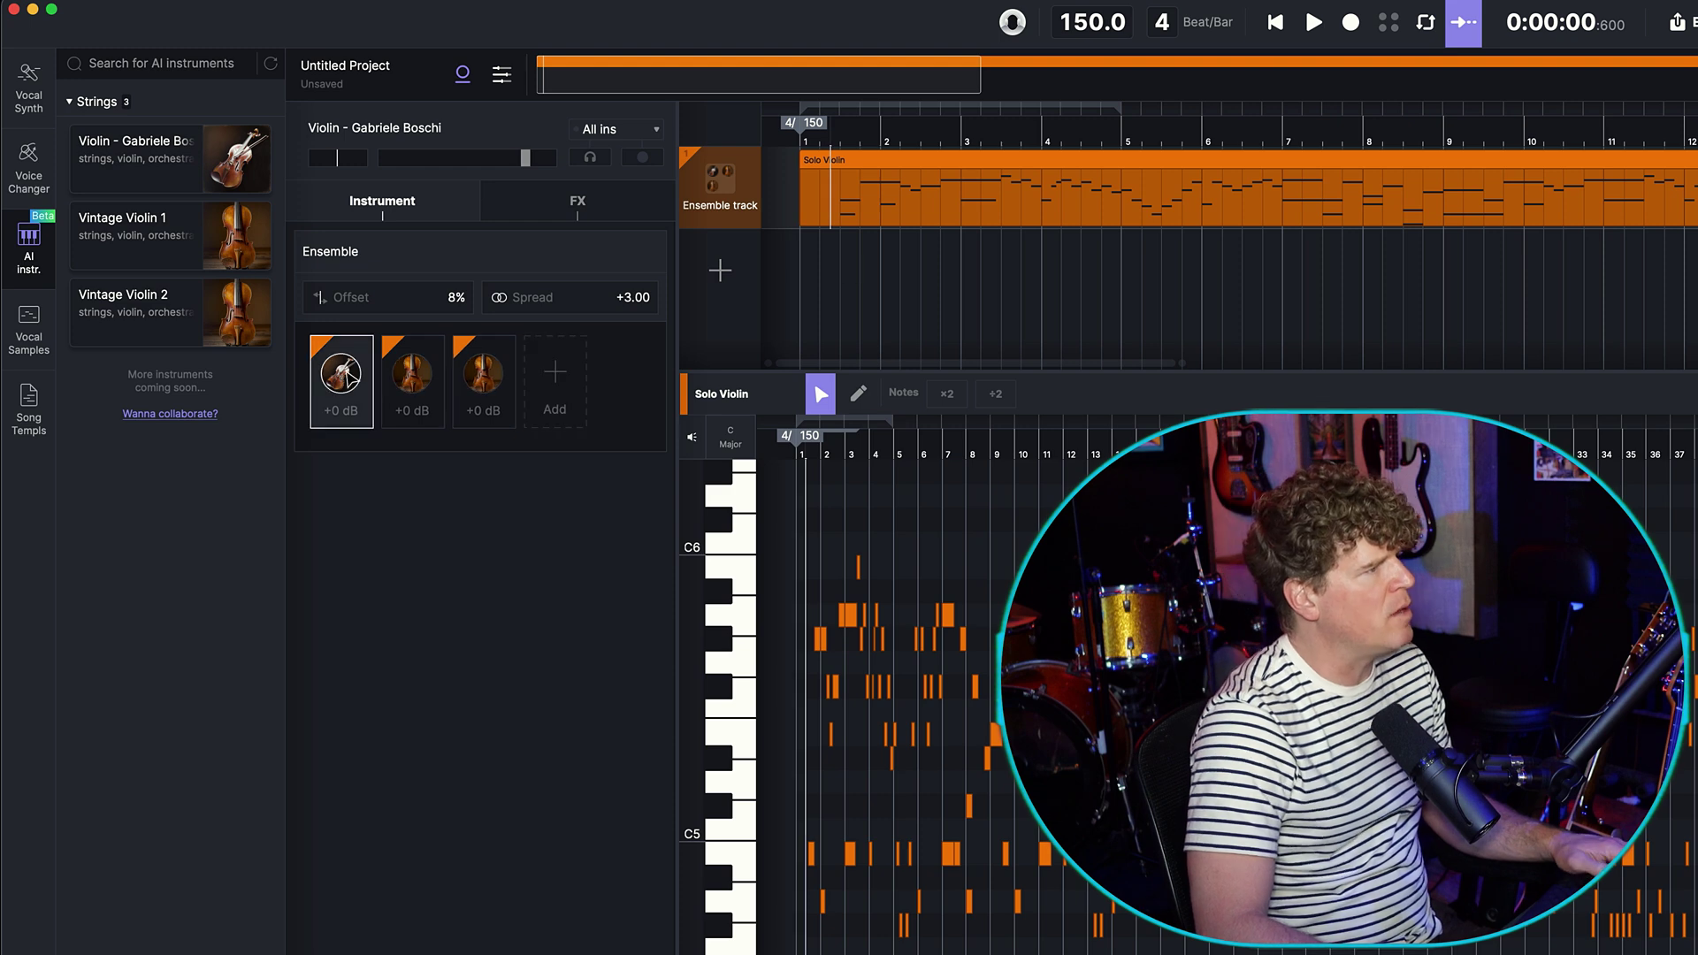
{"action": "left_click", "coordinate": [485, 381]}
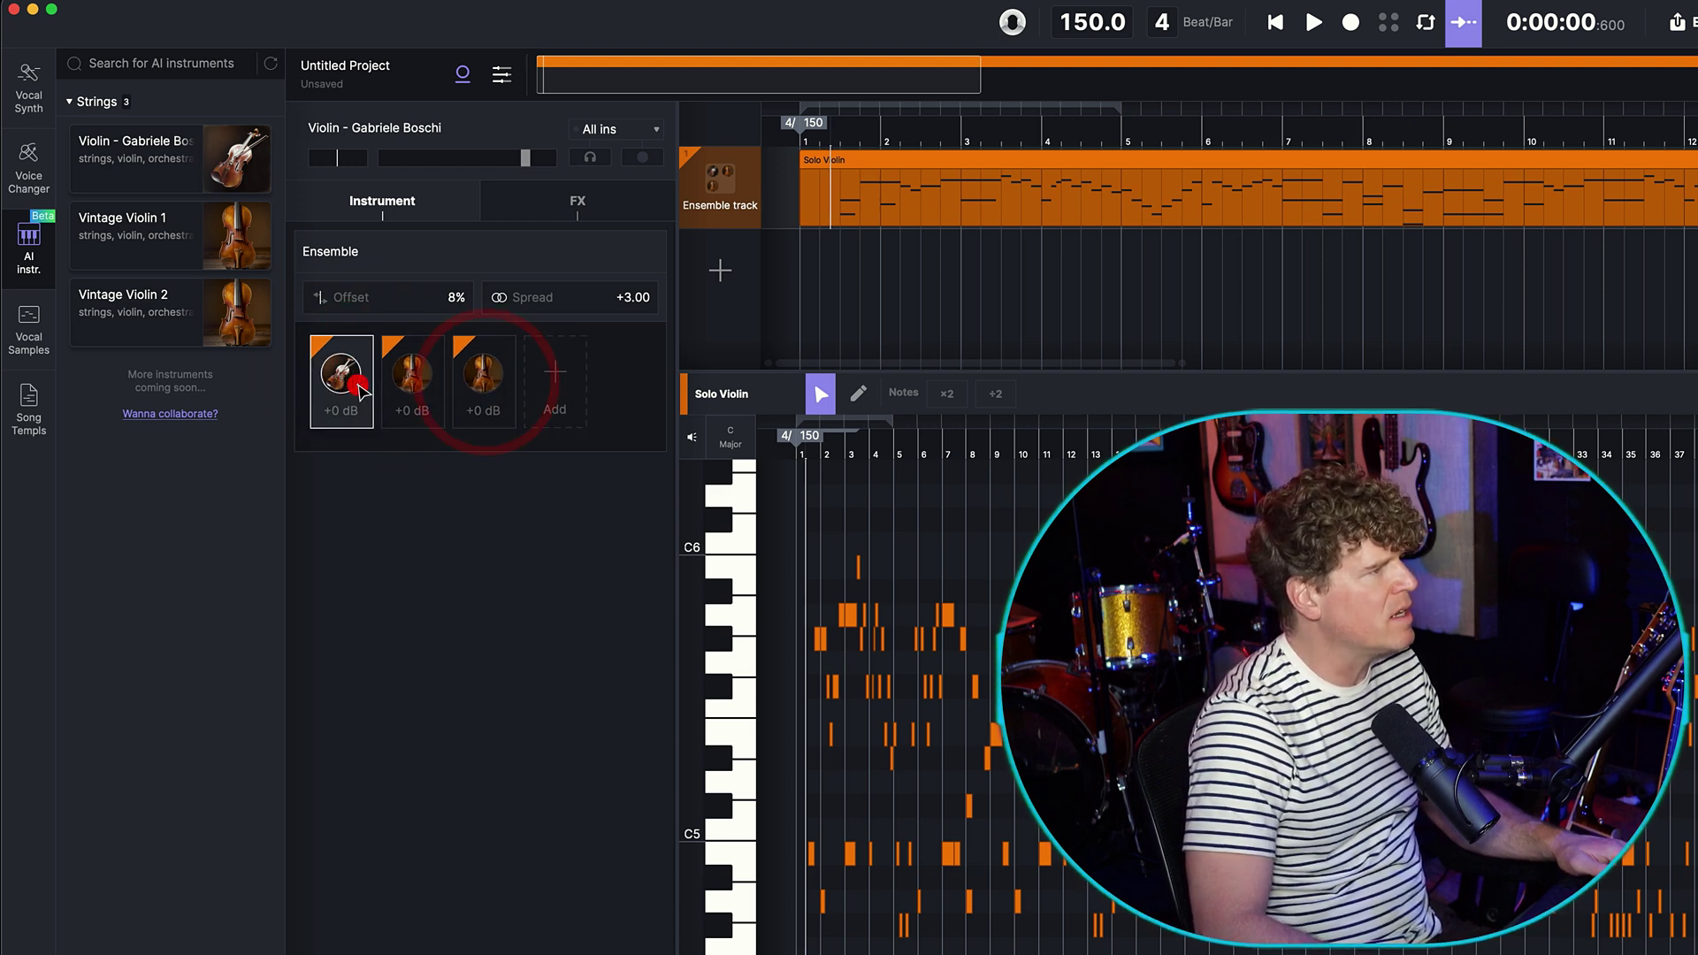
{"action": "left_click", "coordinate": [347, 409]}
{"action": "left_click_drag", "start_coordinate": [353, 420], "coordinate": [354, 478]}
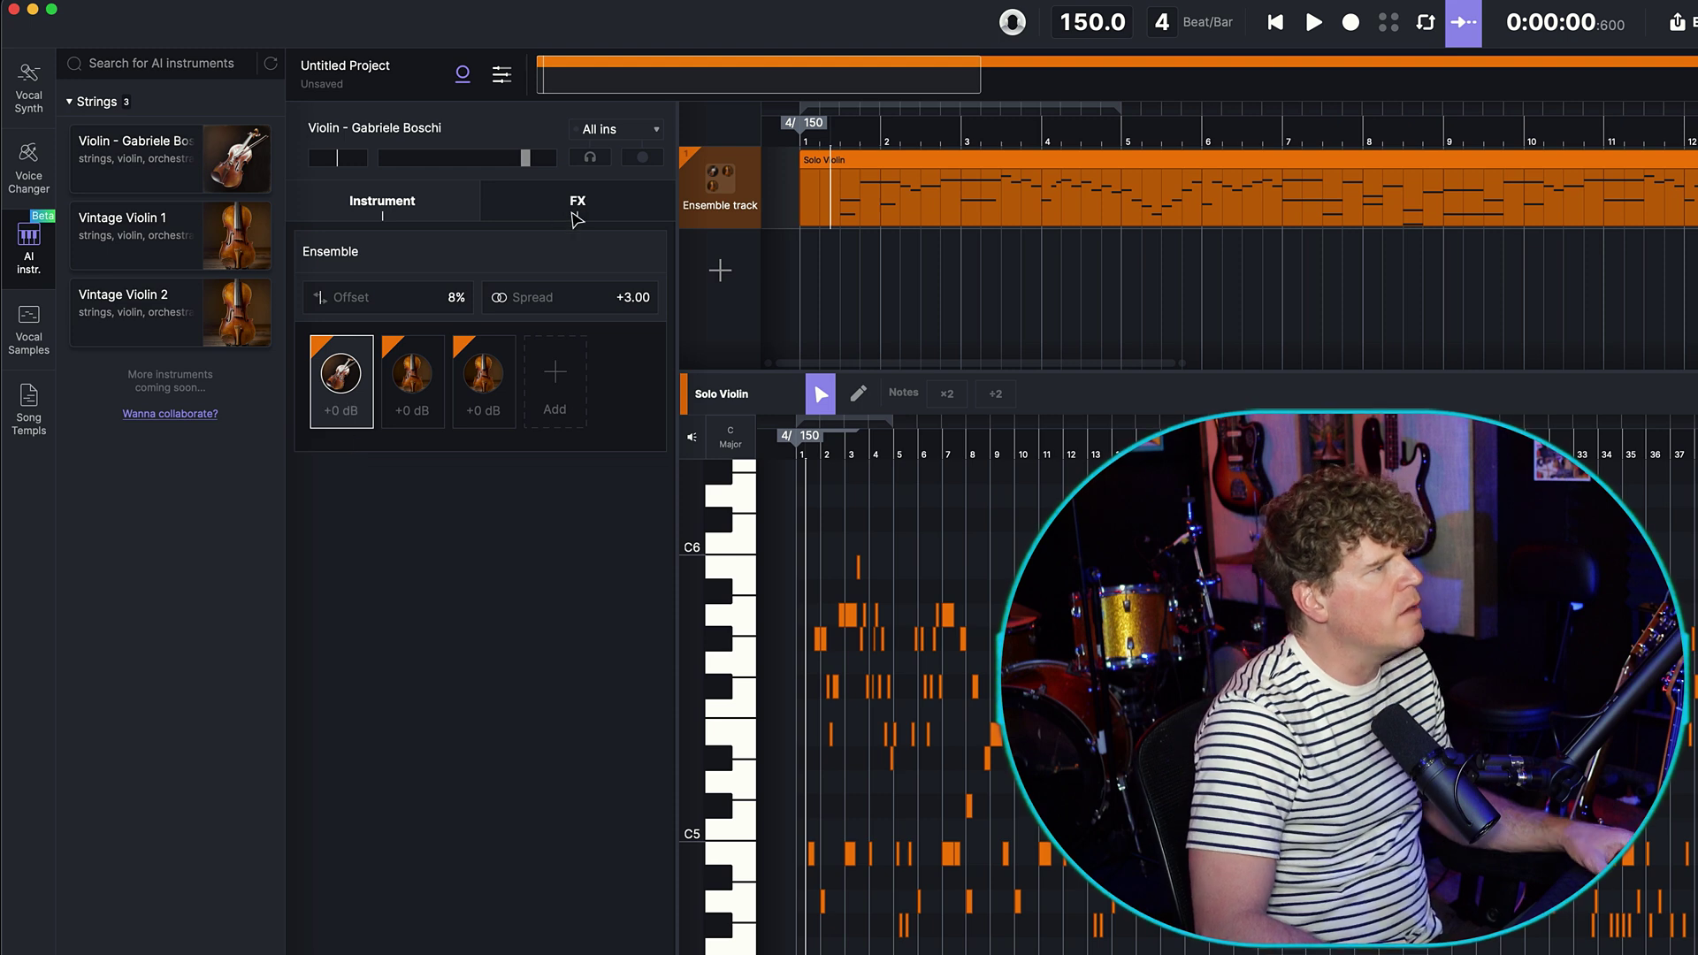
- Try the Cinematic reverb preset in the track's effects and add a compressor and a de-esser
{"action": "left_click", "coordinate": [576, 213]}
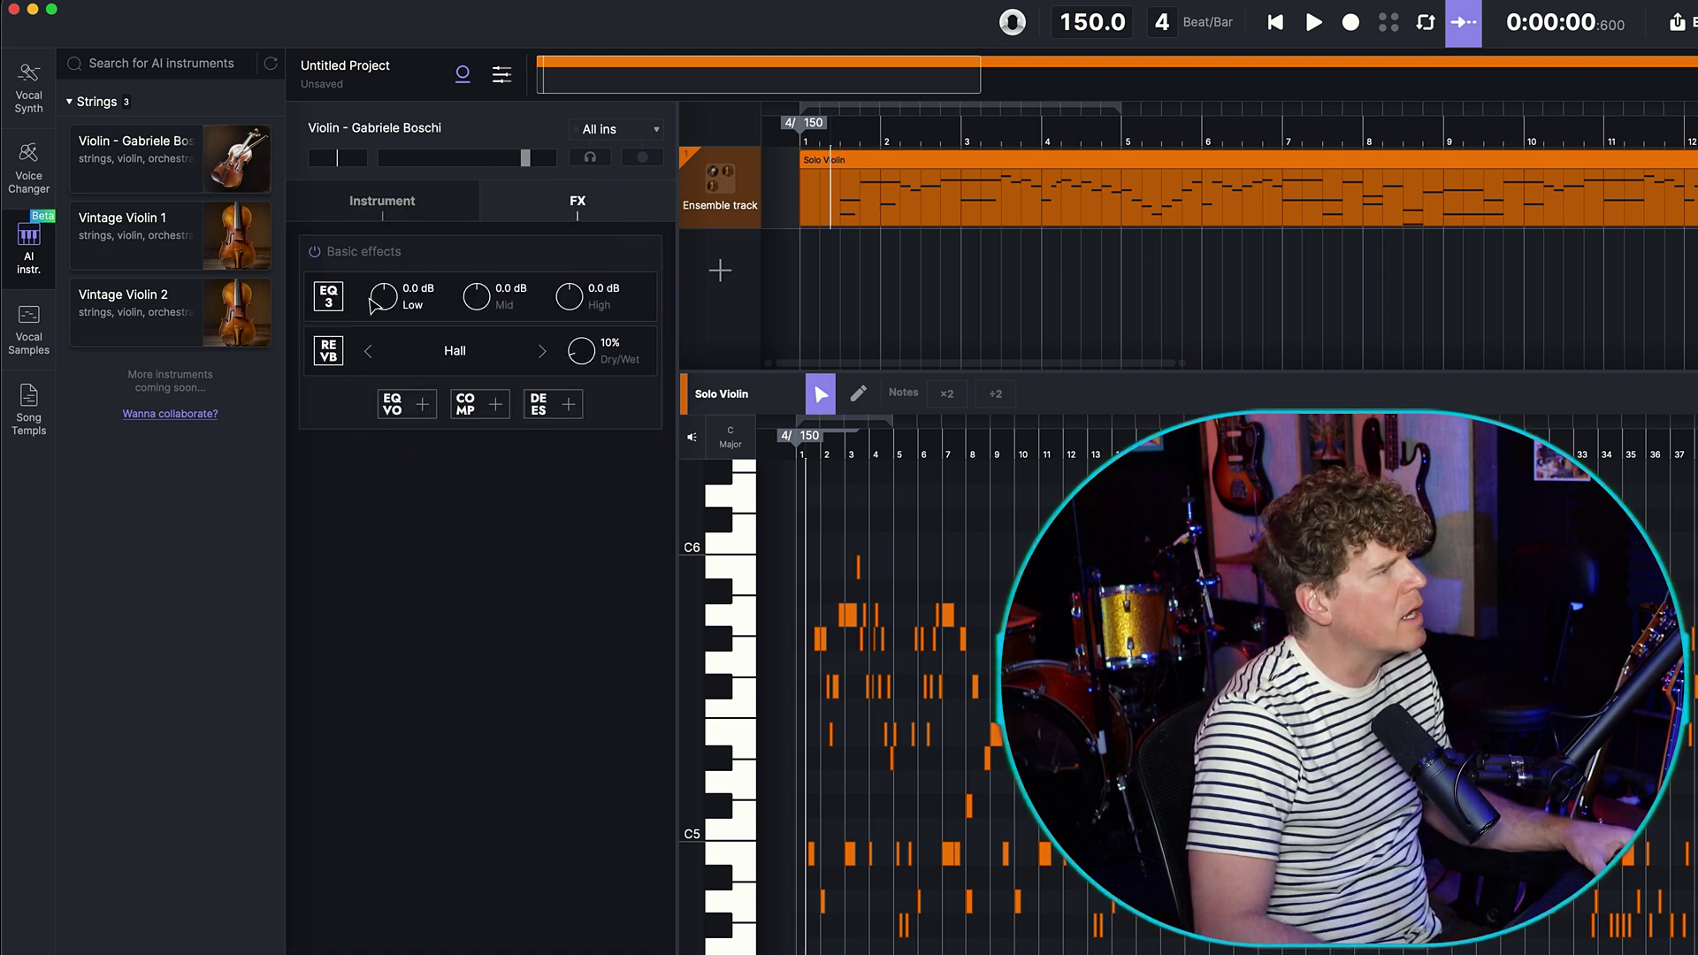
{"action": "left_click", "coordinate": [542, 351]}
{"action": "left_click", "coordinate": [542, 351]}
{"action": "left_click", "coordinate": [542, 351]}
{"action": "left_click", "coordinate": [542, 351]}
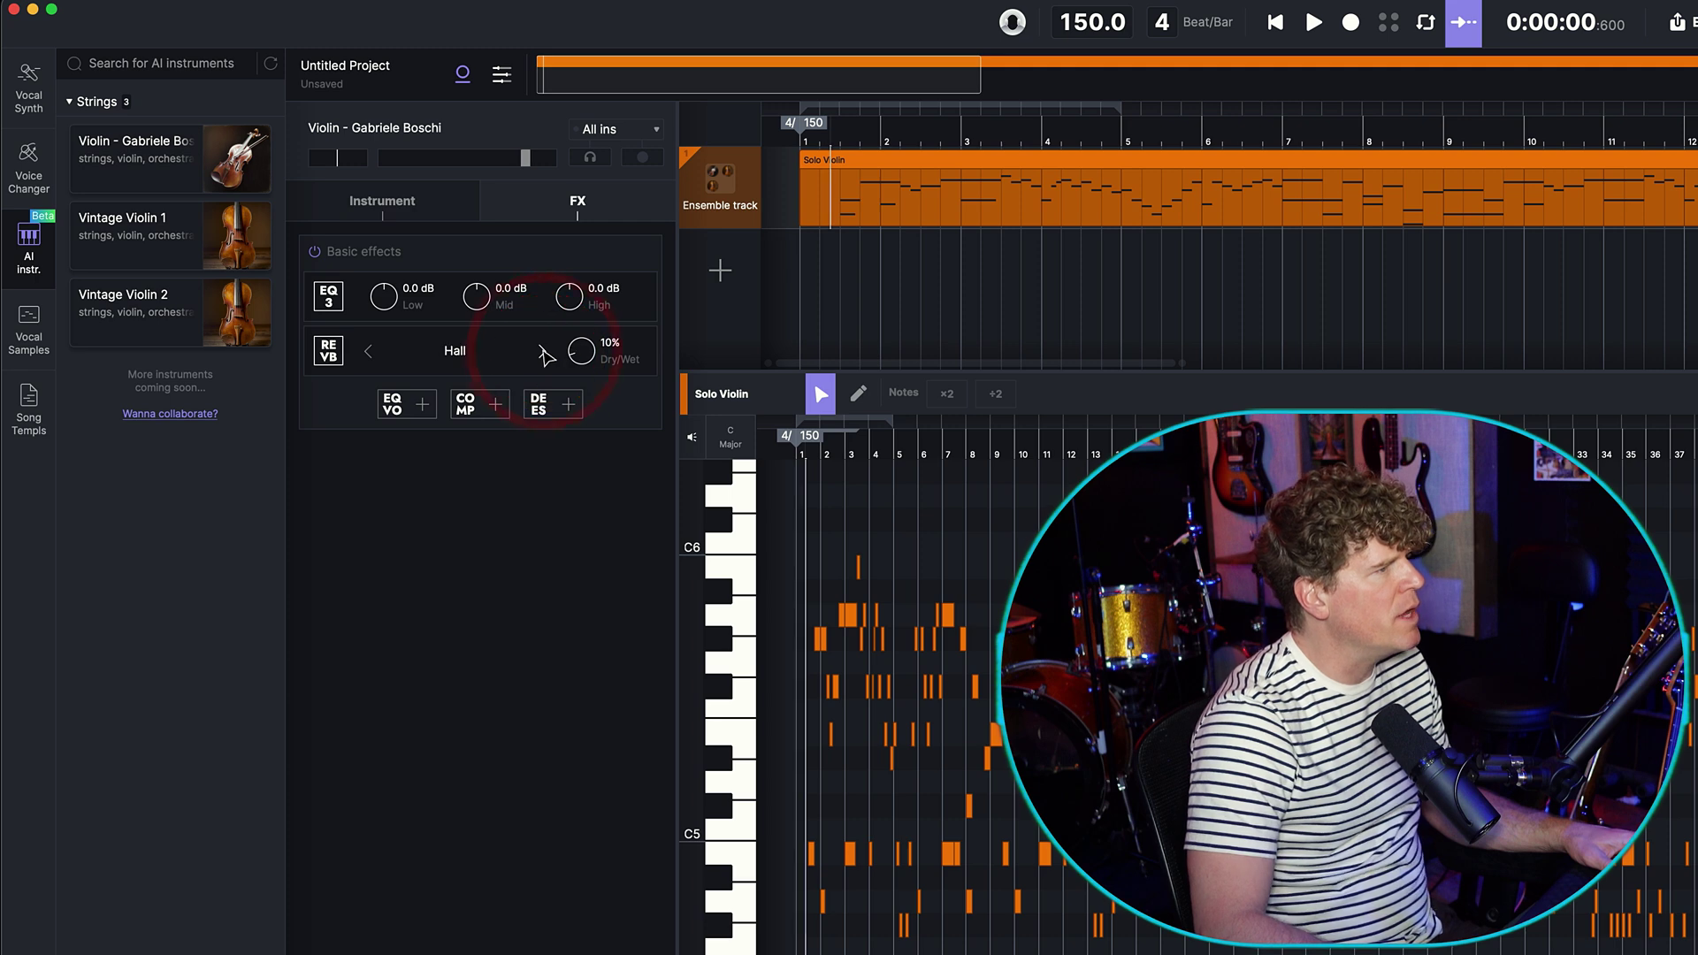
{"action": "left_click", "coordinate": [542, 351]}
{"action": "left_click", "coordinate": [466, 402]}
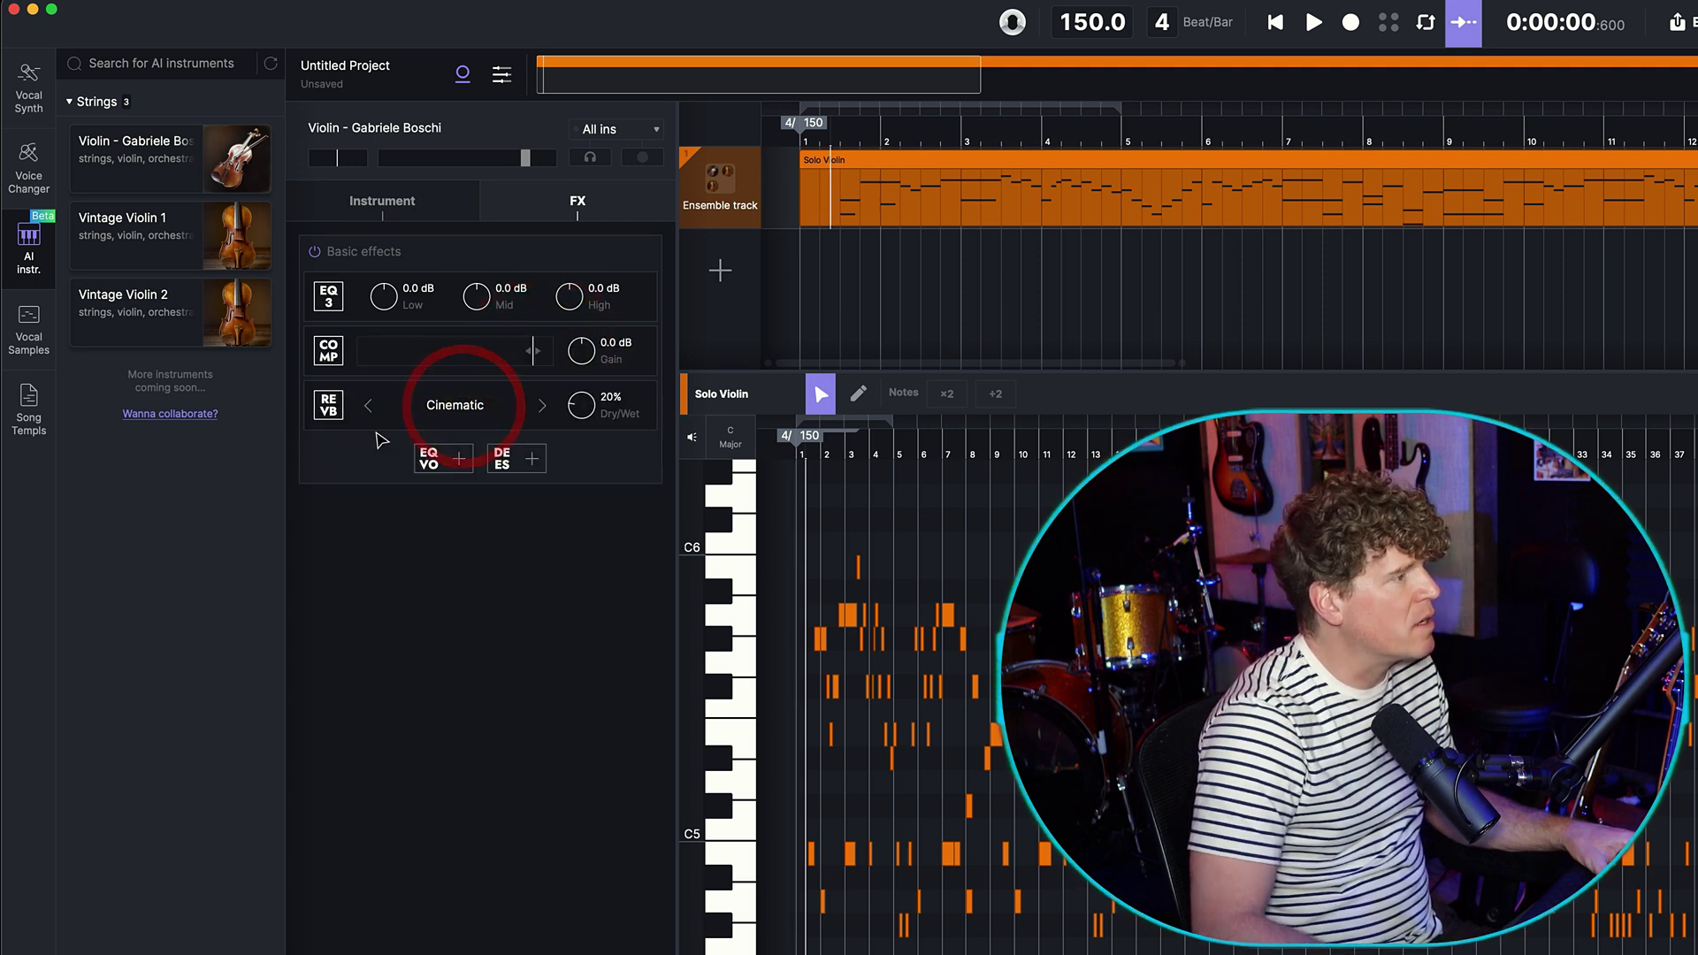
{"action": "left_click", "coordinate": [502, 464]}
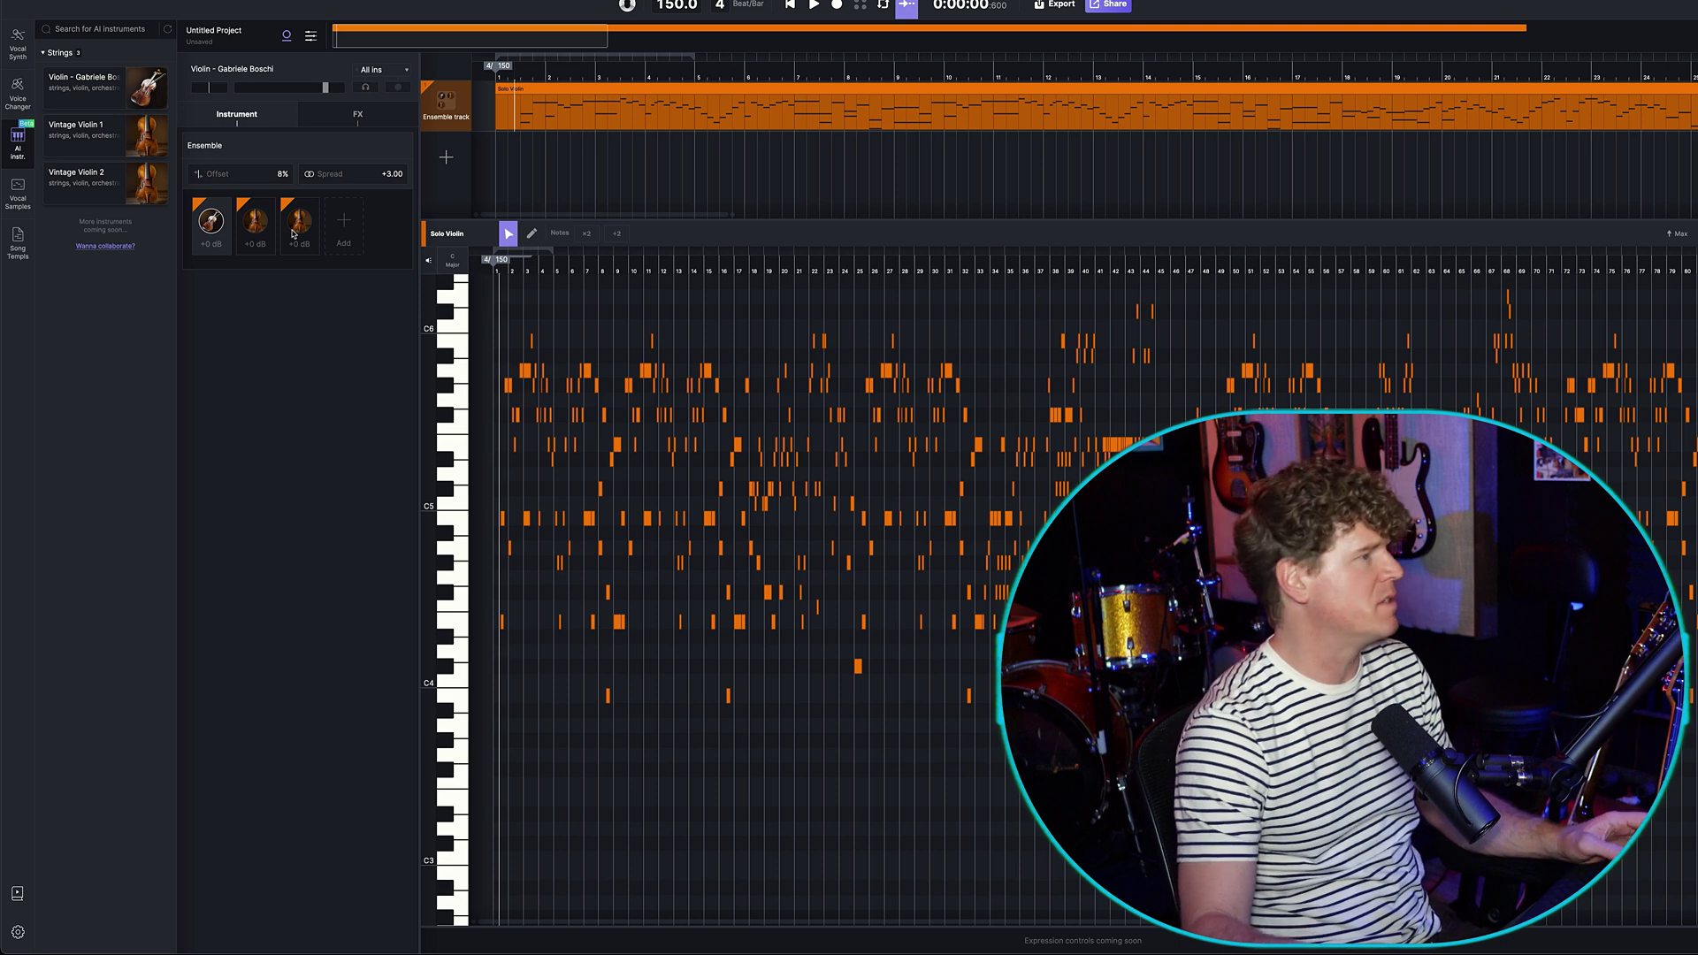
- Play the three-violin ensemble and set its Offset to 30% and Spread to +10.00
{"action": "key", "text": "space"}
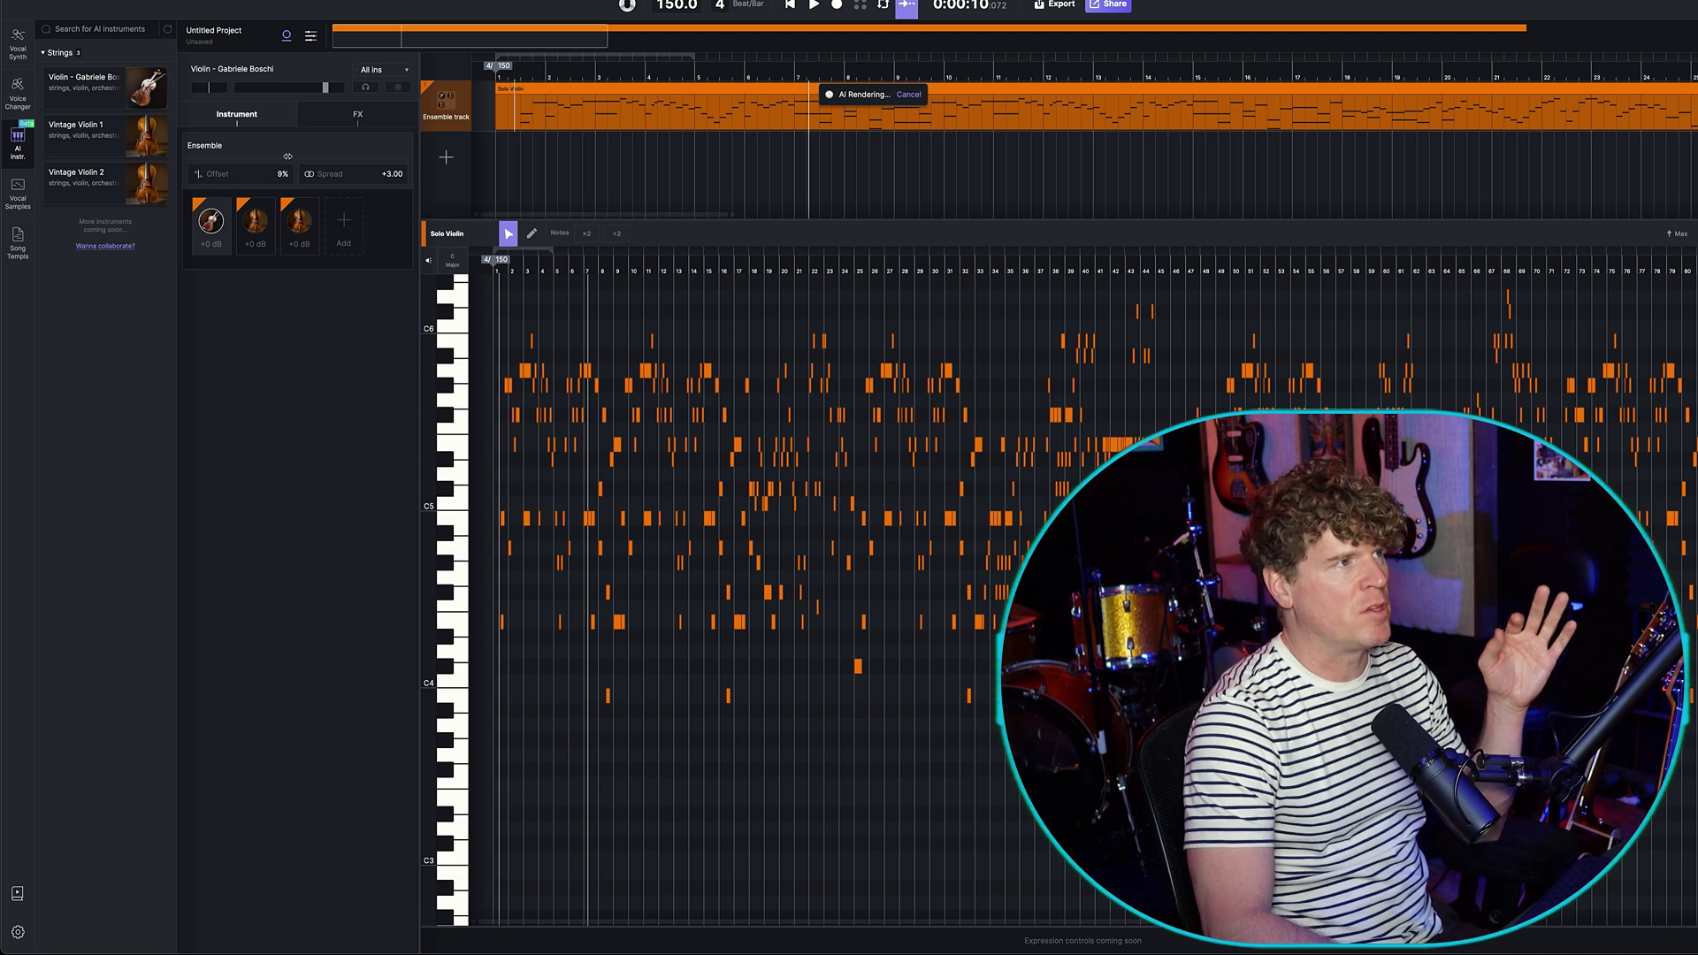
{"action": "left_click_drag", "start_coordinate": [287, 157], "coordinate": [301, 18]}
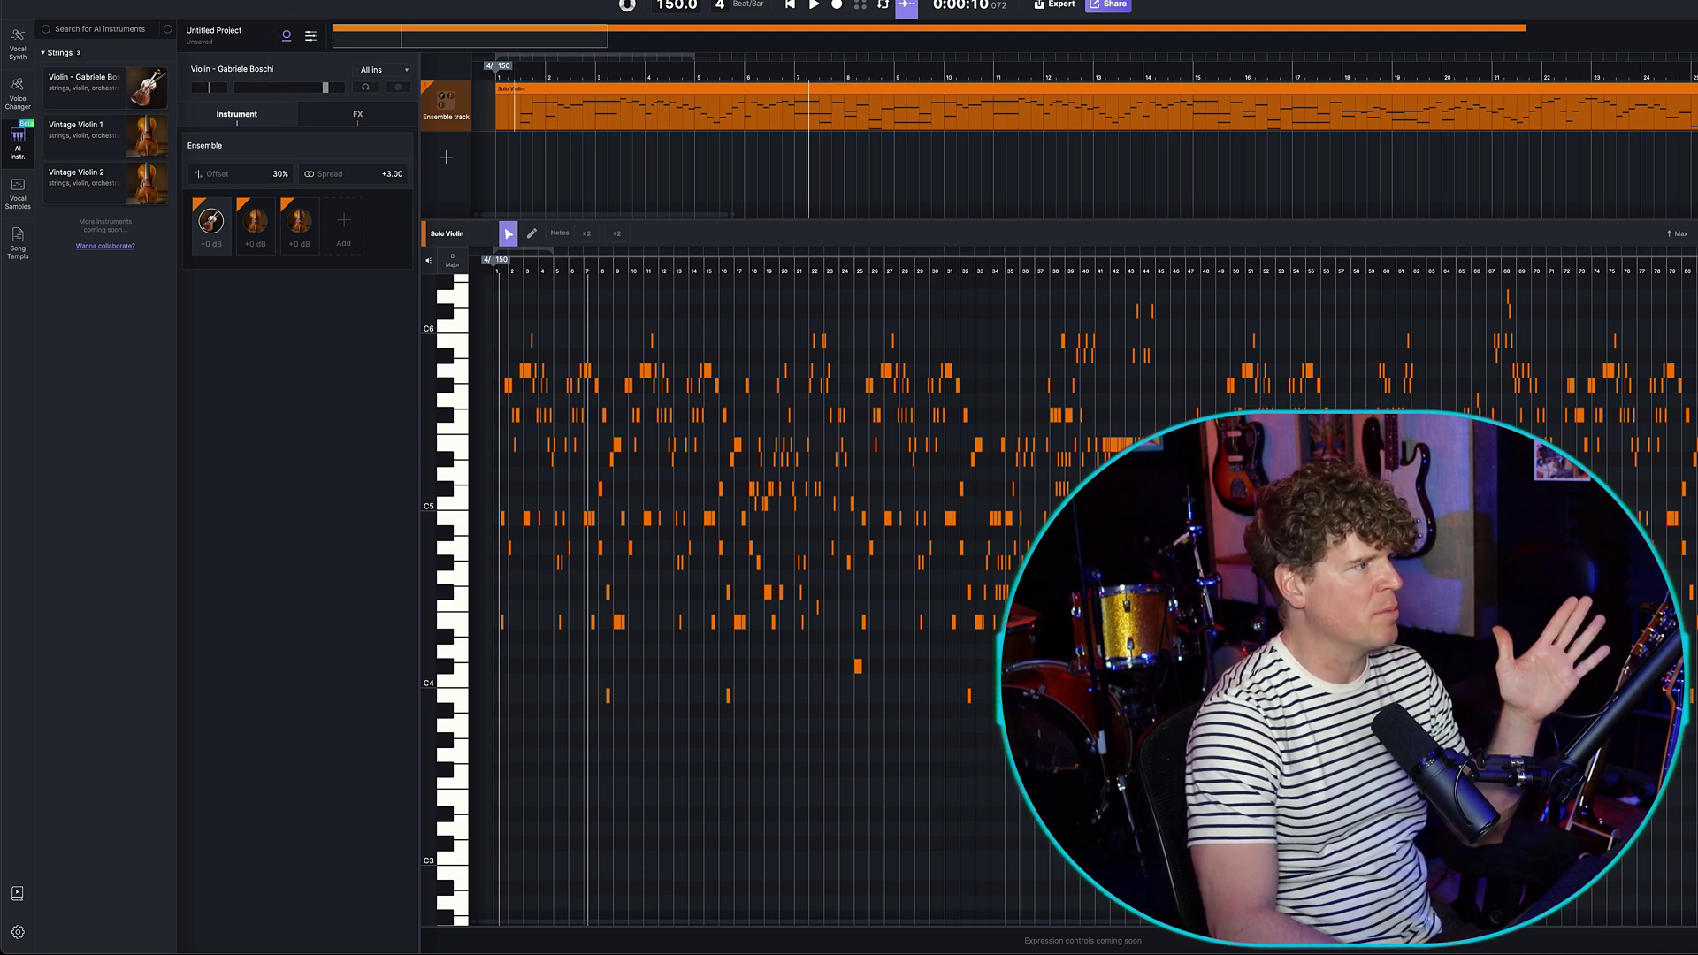
{"action": "left_click", "coordinate": [355, 177]}
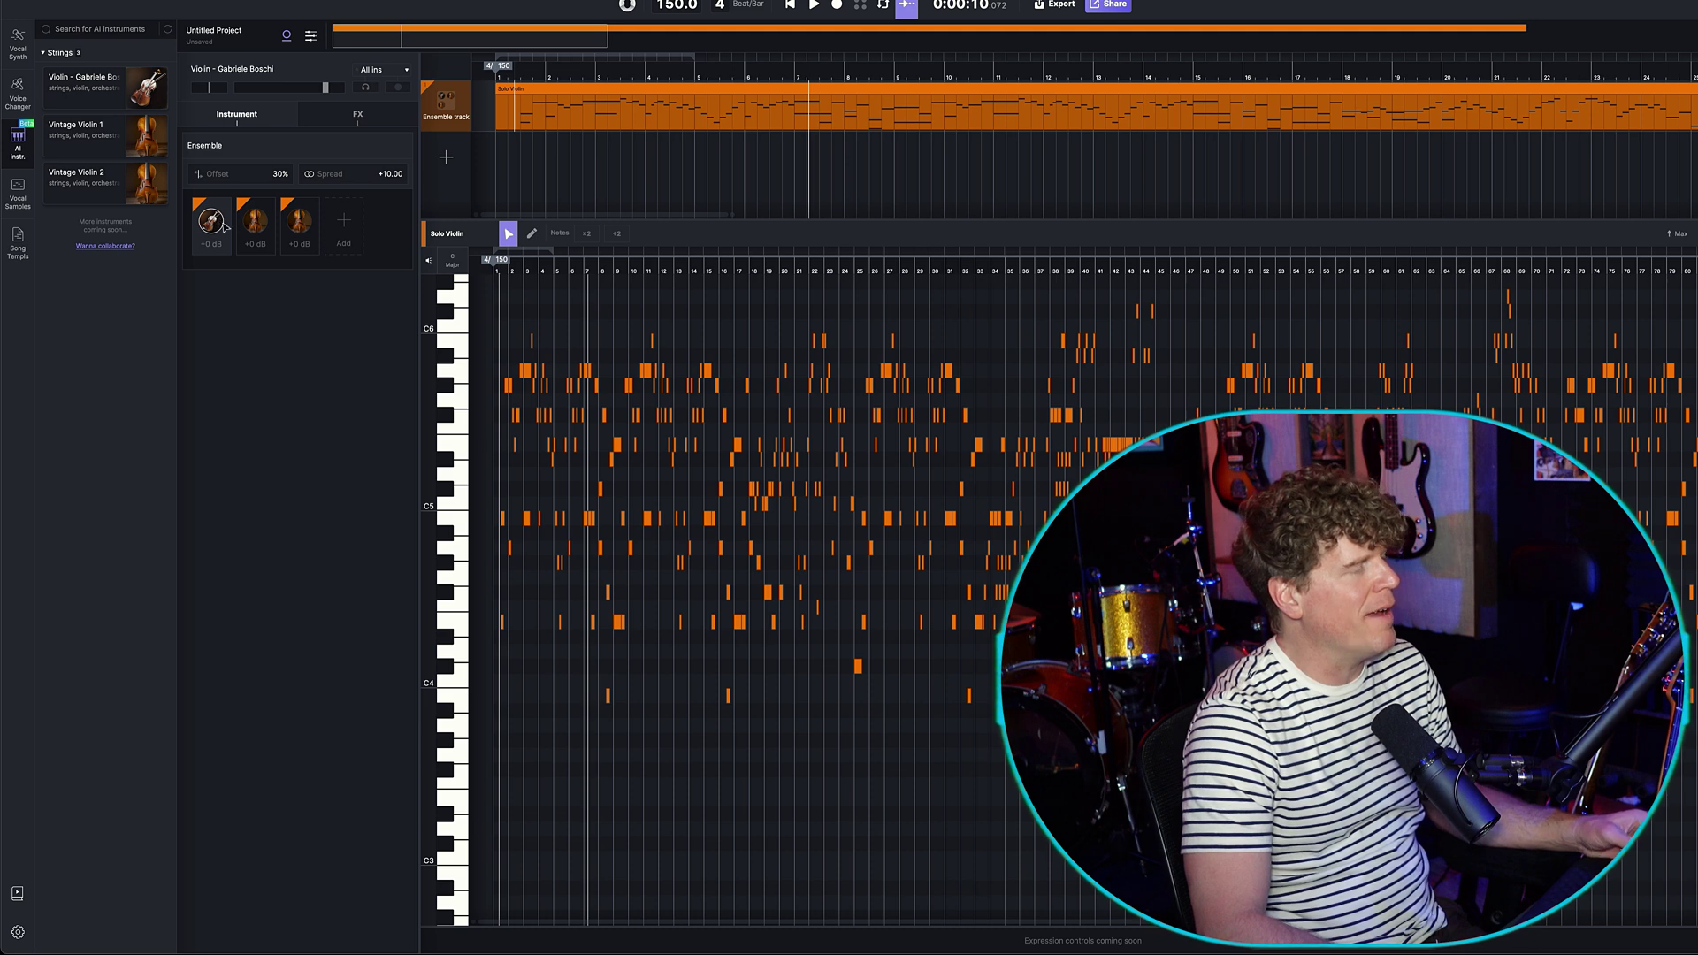
- Set the levels of both vintage violins to -6 dB and play the ensemble
{"action": "left_click", "coordinate": [256, 250]}
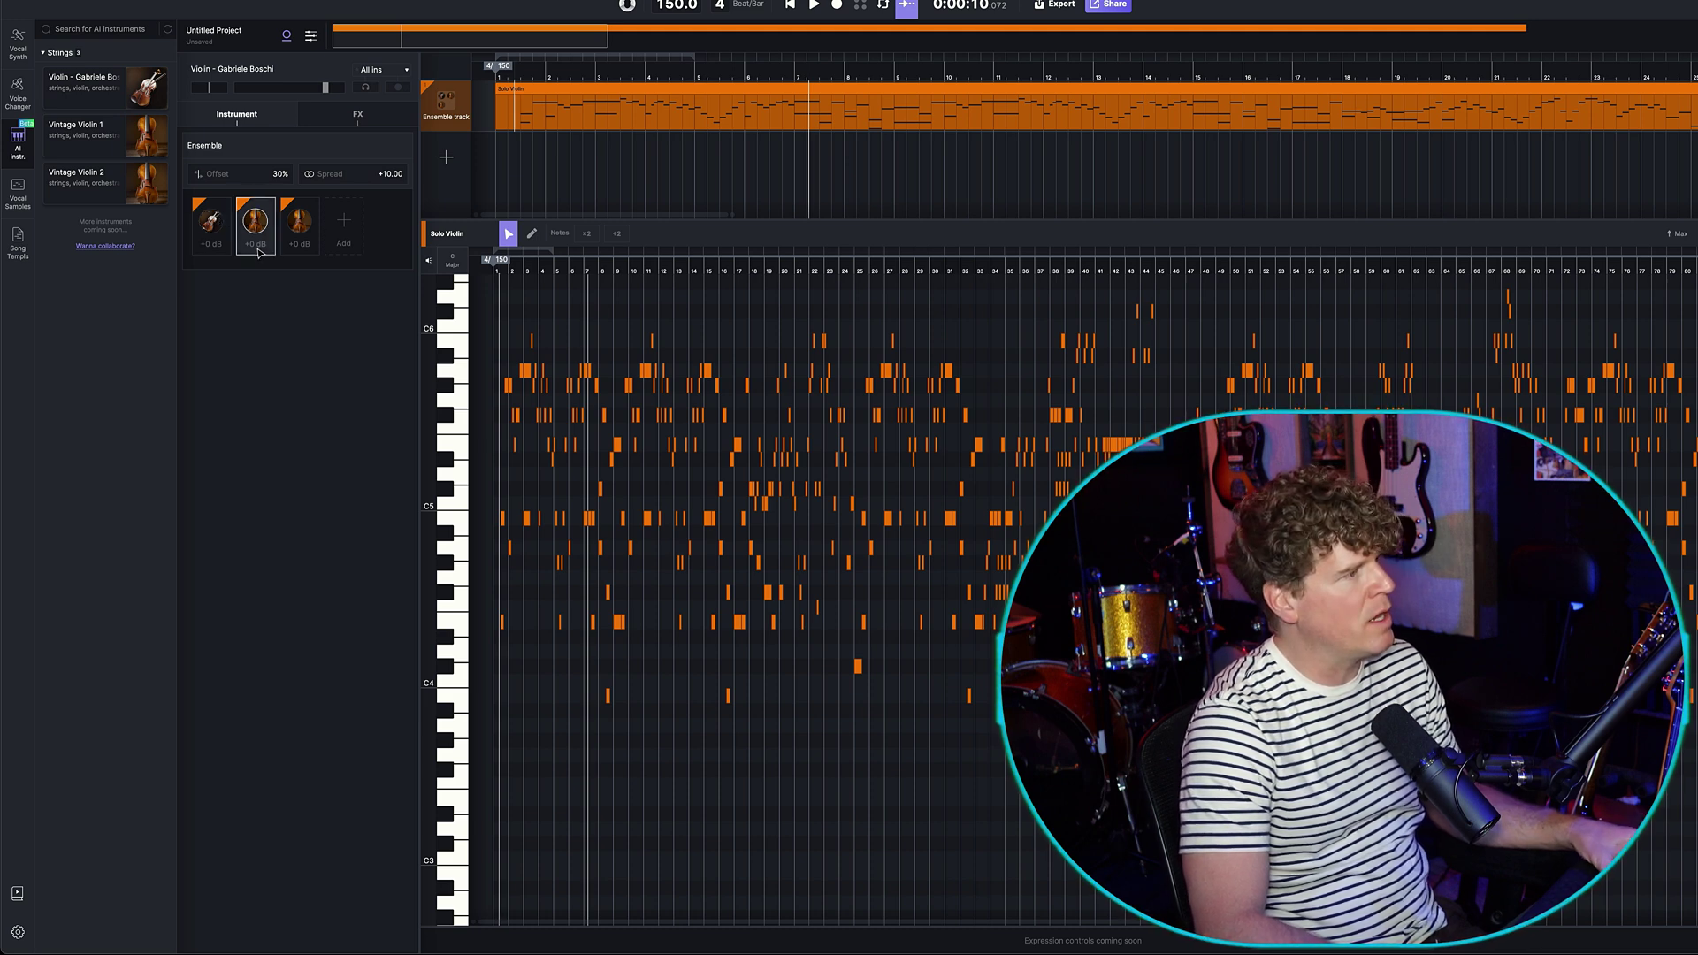
{"action": "left_click", "coordinate": [255, 246]}
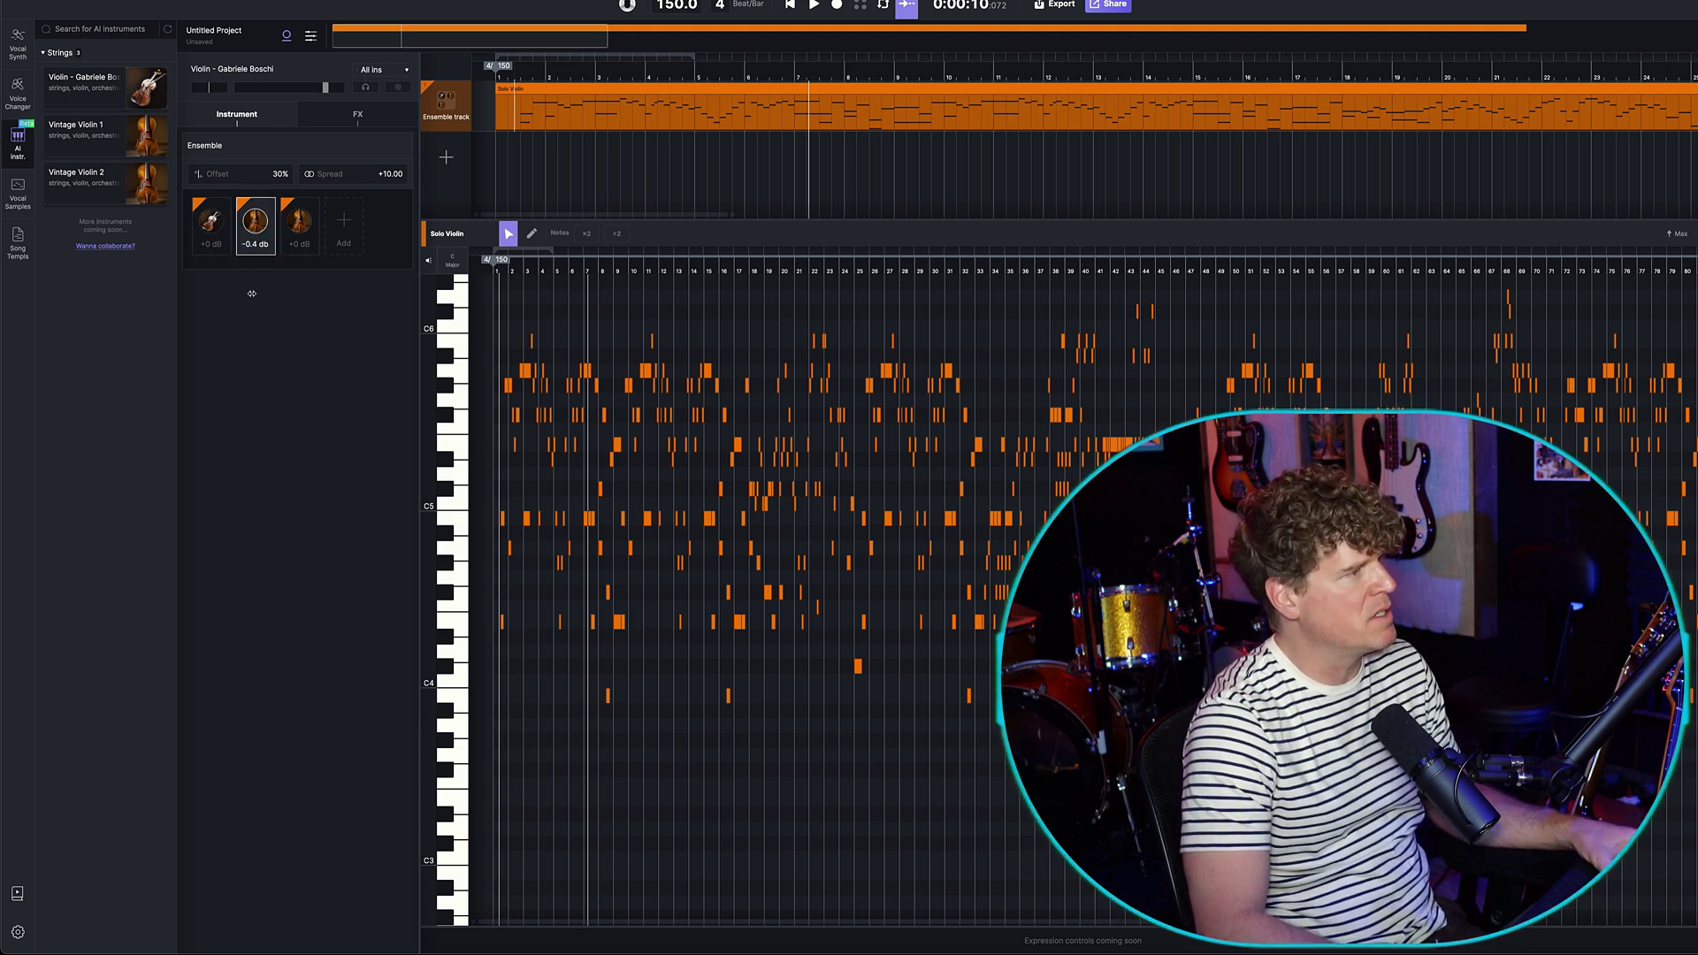
{"action": "type", "text": "-6"}
{"action": "key", "text": "Return"}
{"action": "key", "text": "space"}
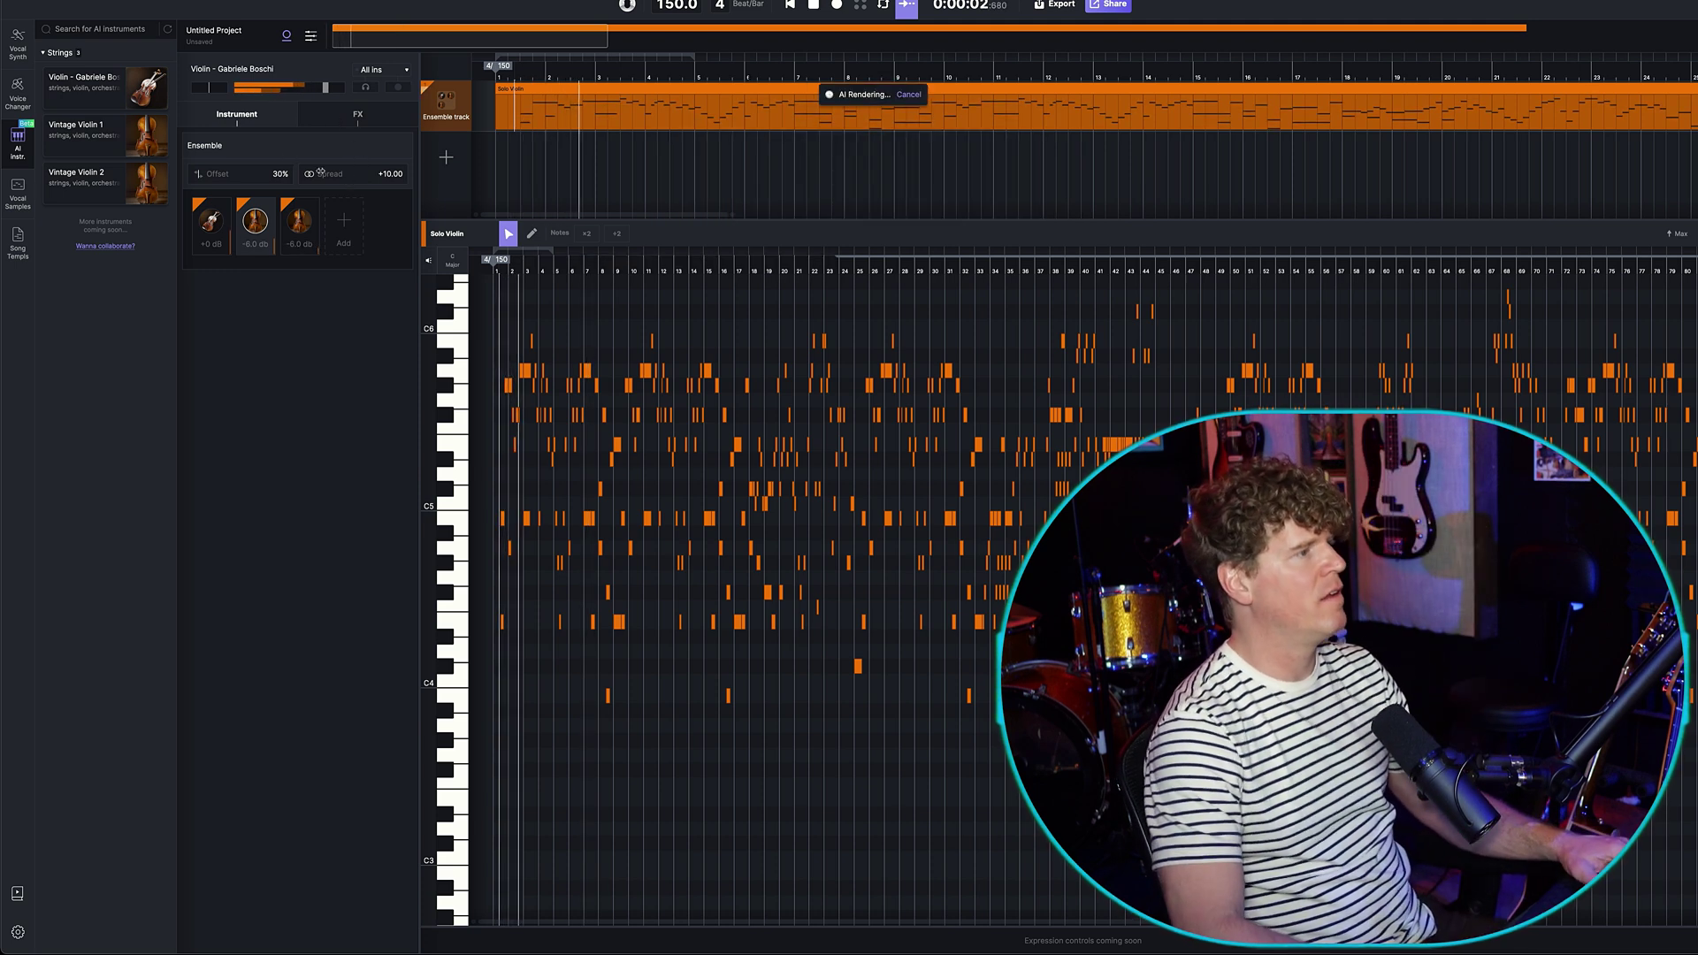
- Set the ensemble's Spread to +5.00 and Offset to 23% while auditioning the part
{"action": "left_click", "coordinate": [390, 173]}
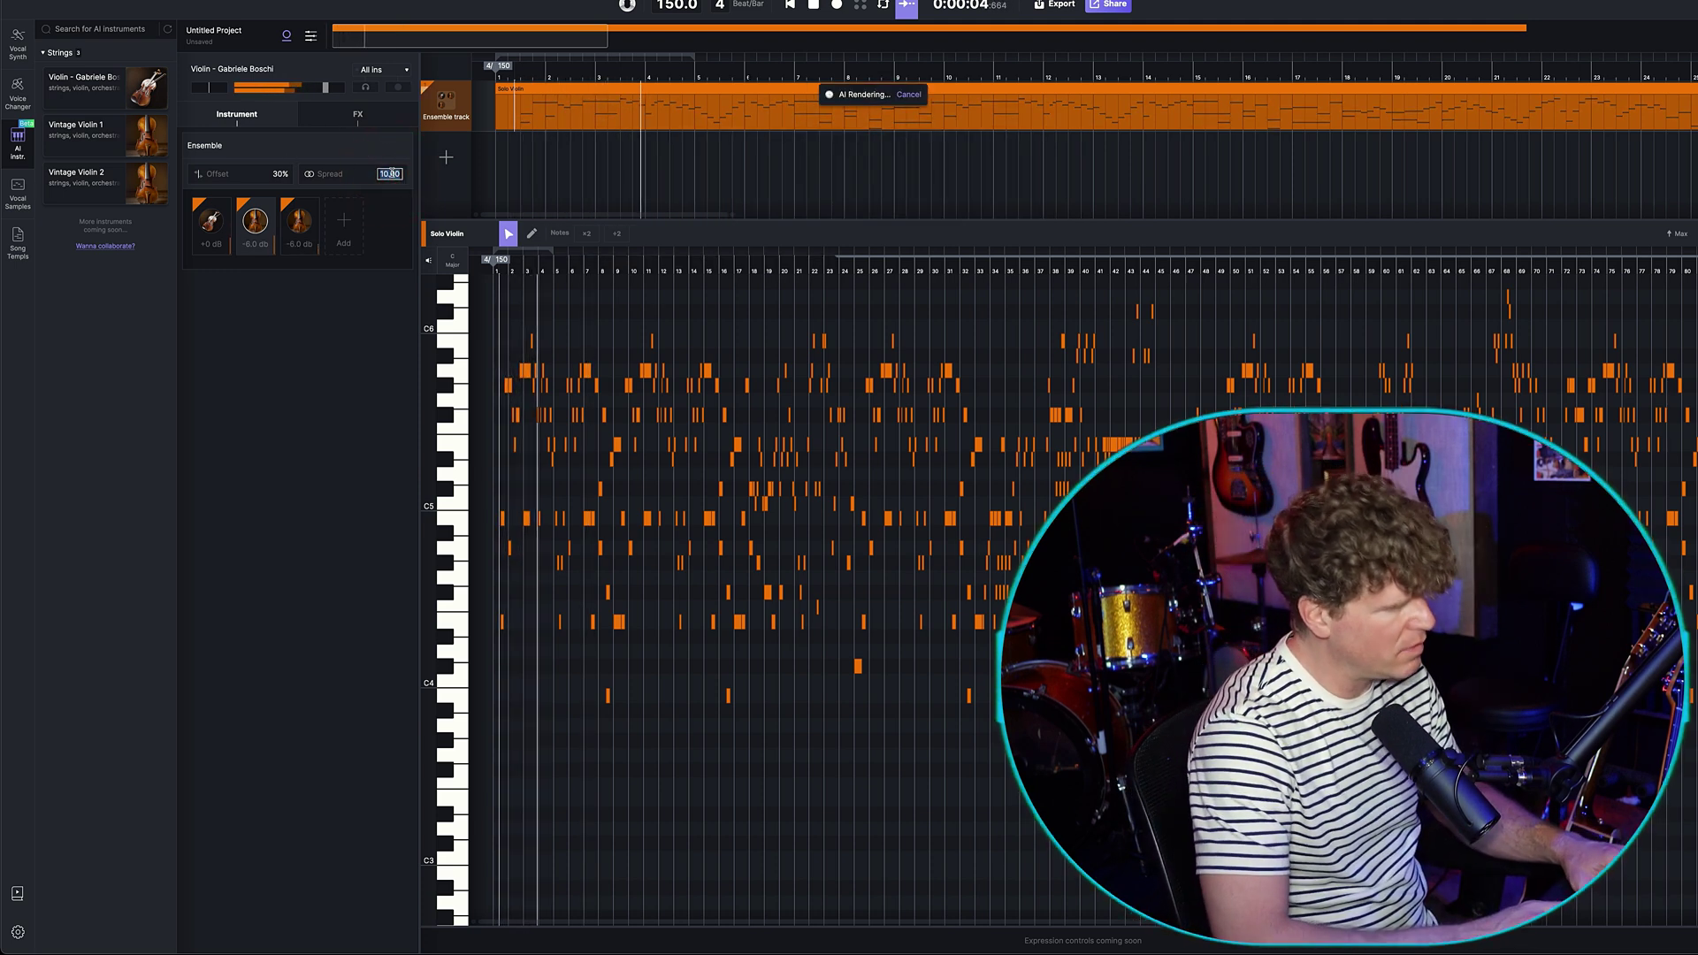
{"action": "type", "text": "5"}
{"action": "key", "text": "Return"}
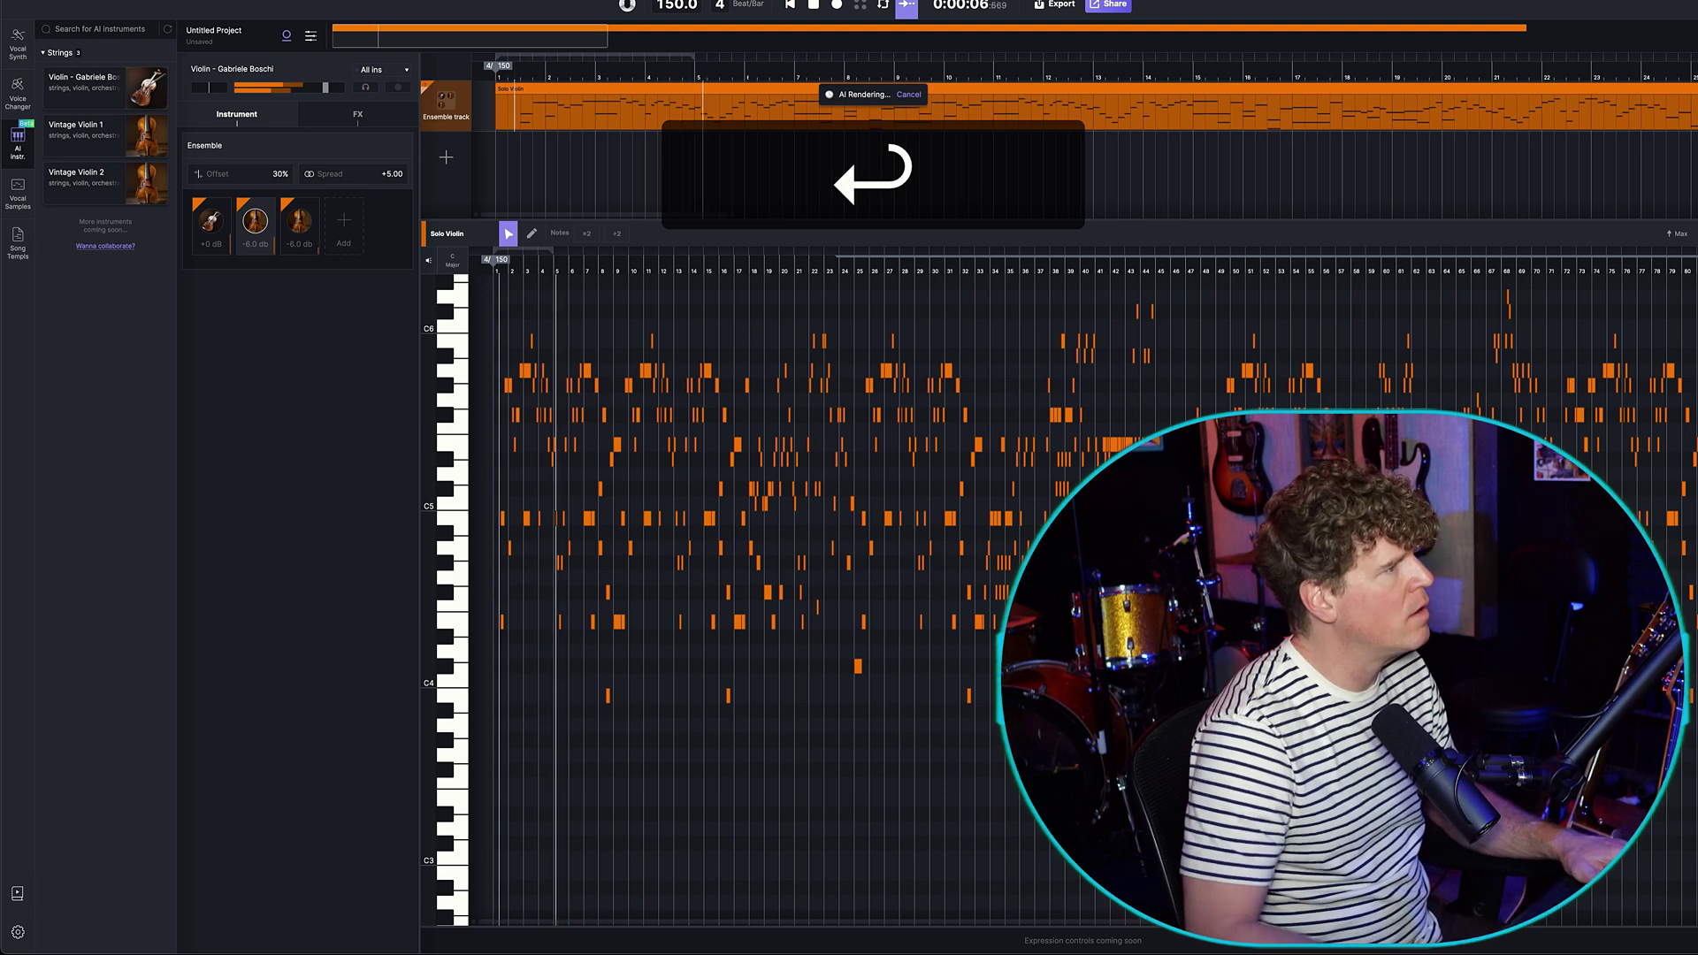
{"action": "key", "text": "space"}
{"action": "left_click_drag", "start_coordinate": [289, 175], "coordinate": [284, 182]}
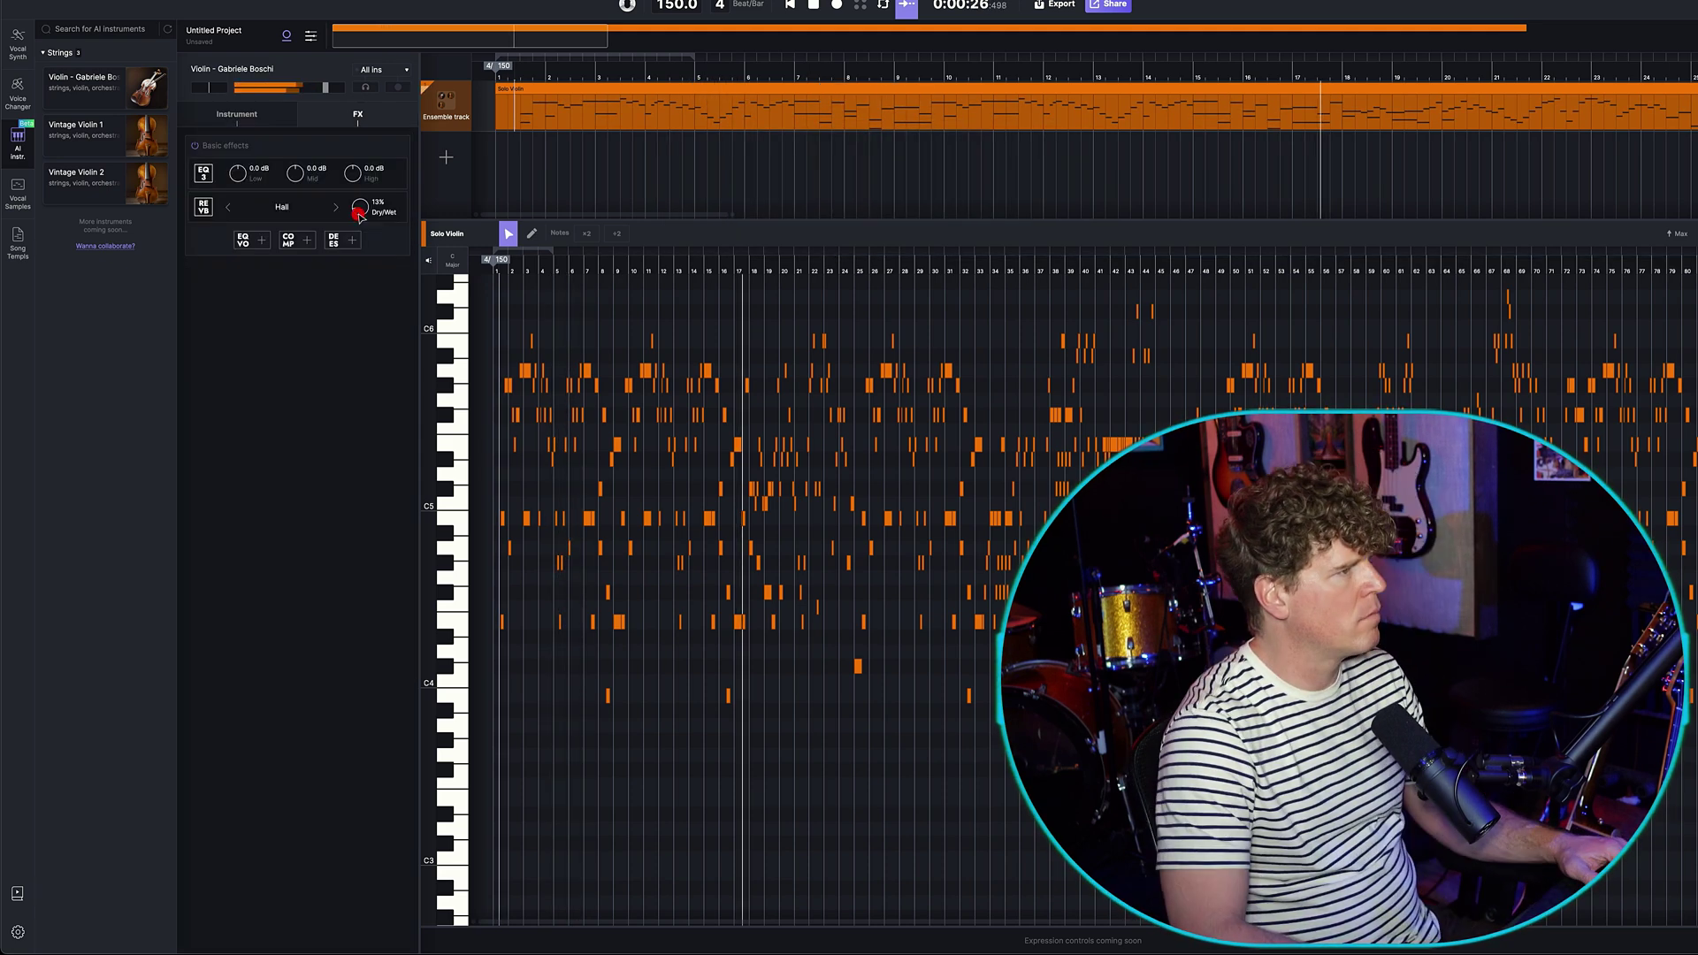
- Set the Hall reverb's dry/wet mix to 13% and both vintage violins' levels to -10 dB, and stop playback
{"action": "left_click", "coordinate": [360, 212]}
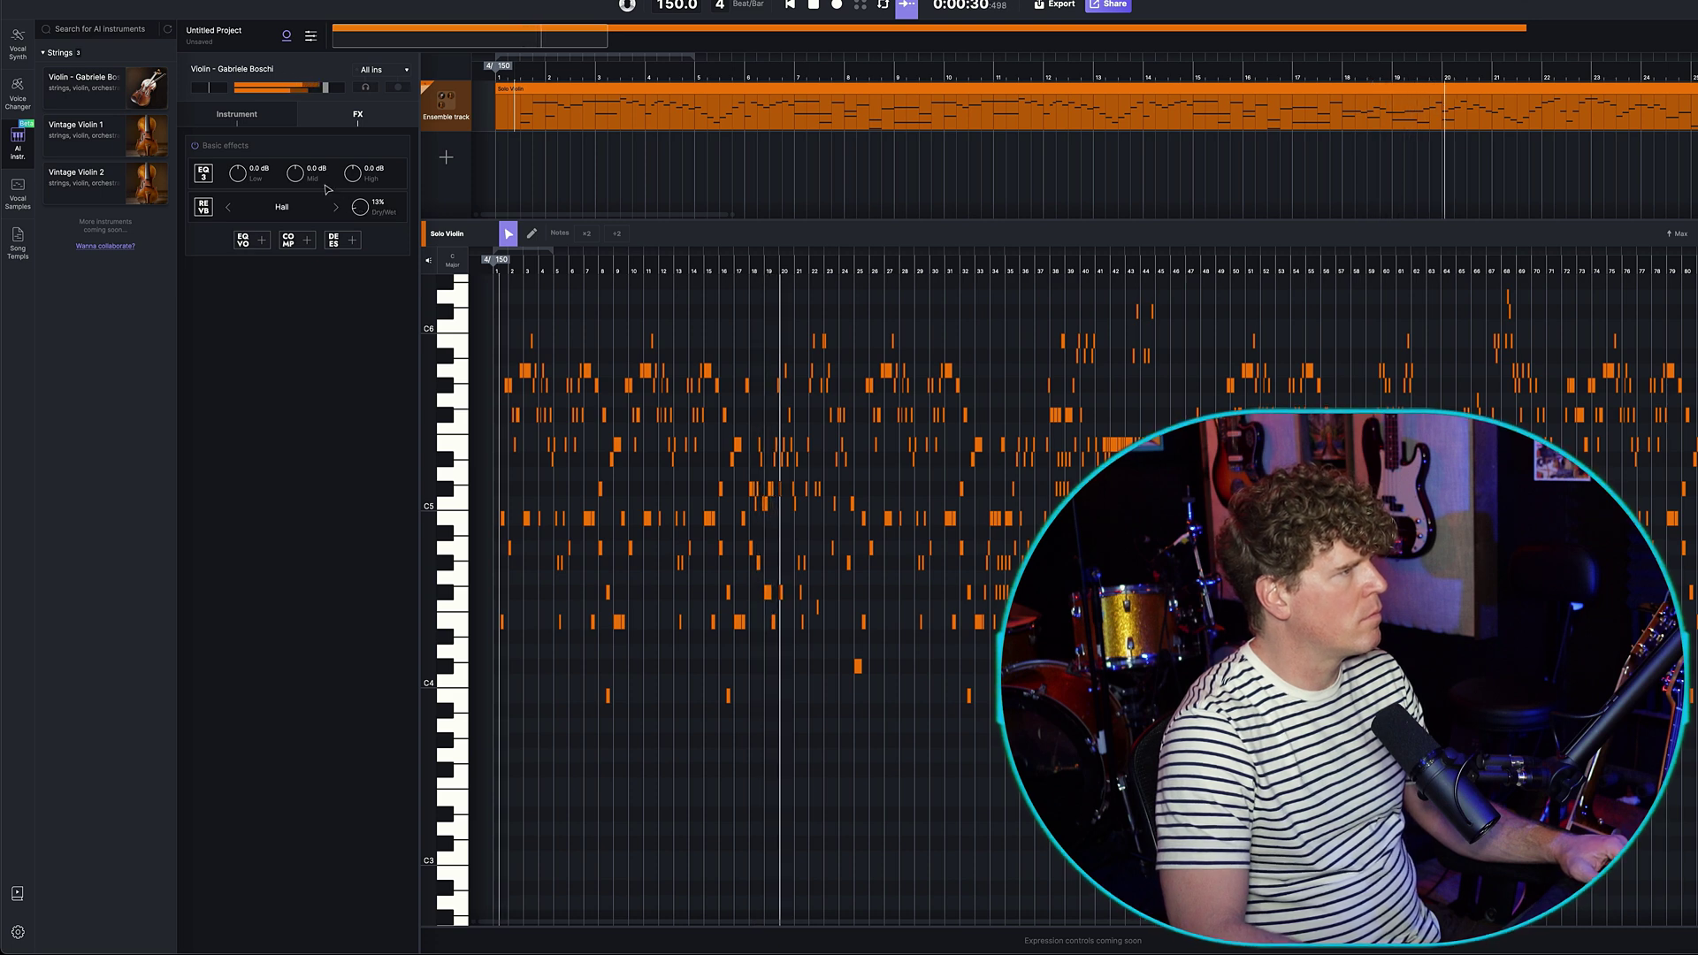
{"action": "left_click", "coordinate": [258, 119]}
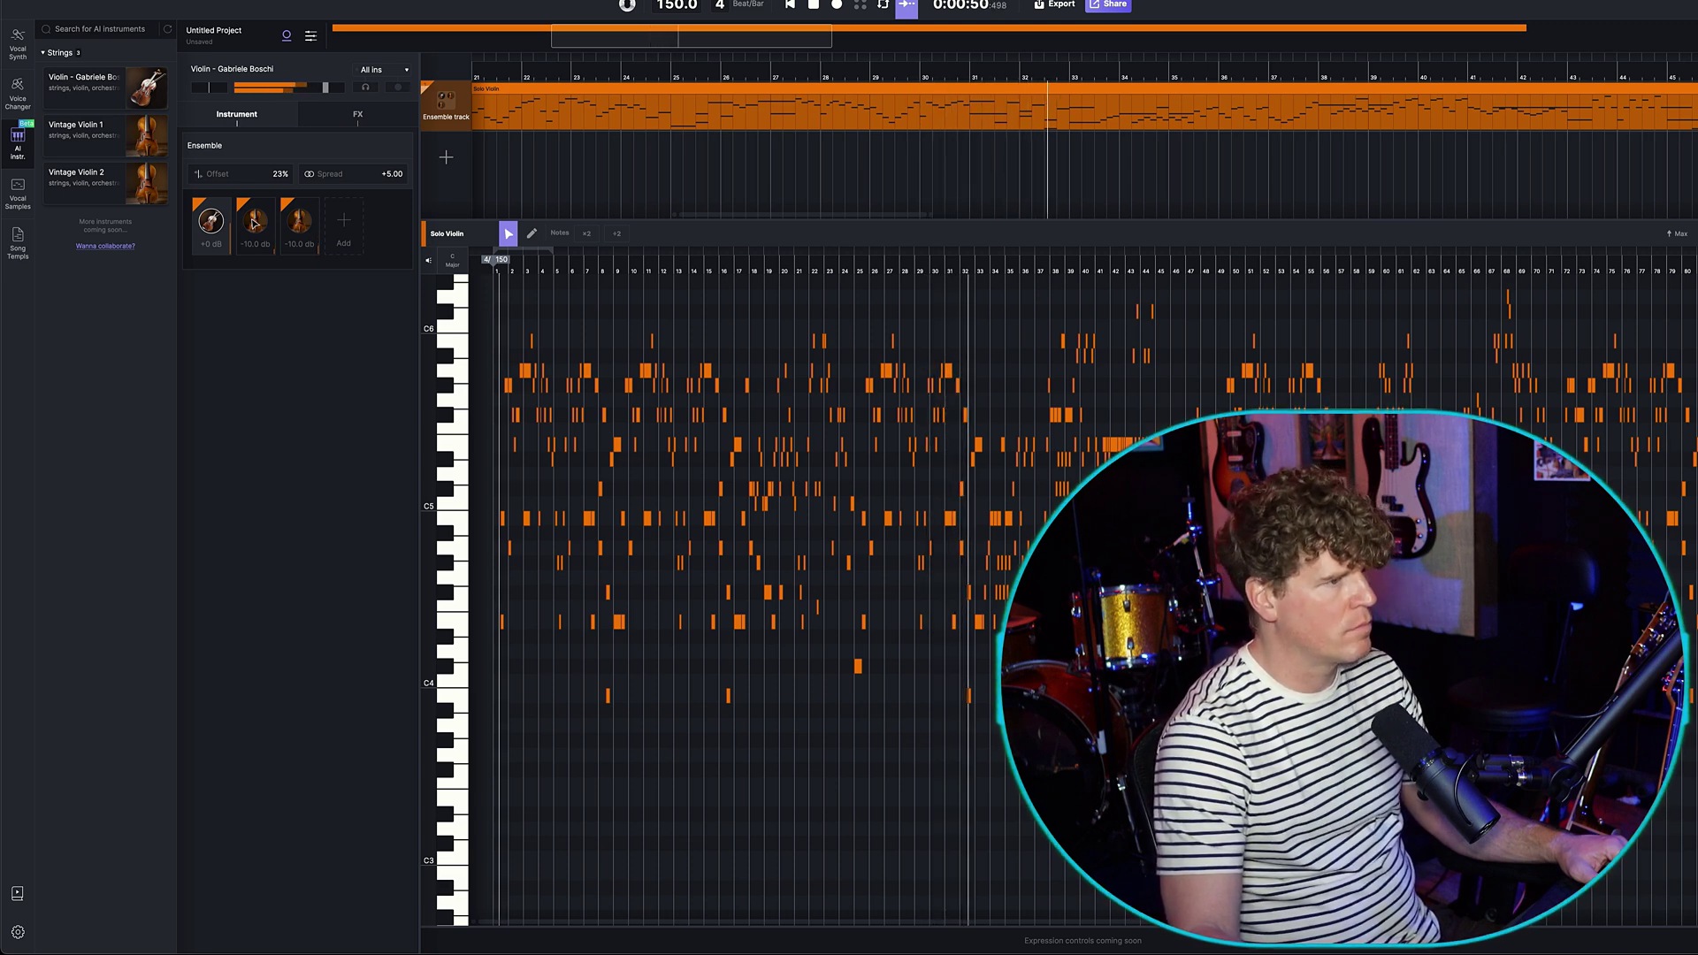
{"action": "key", "text": "space"}
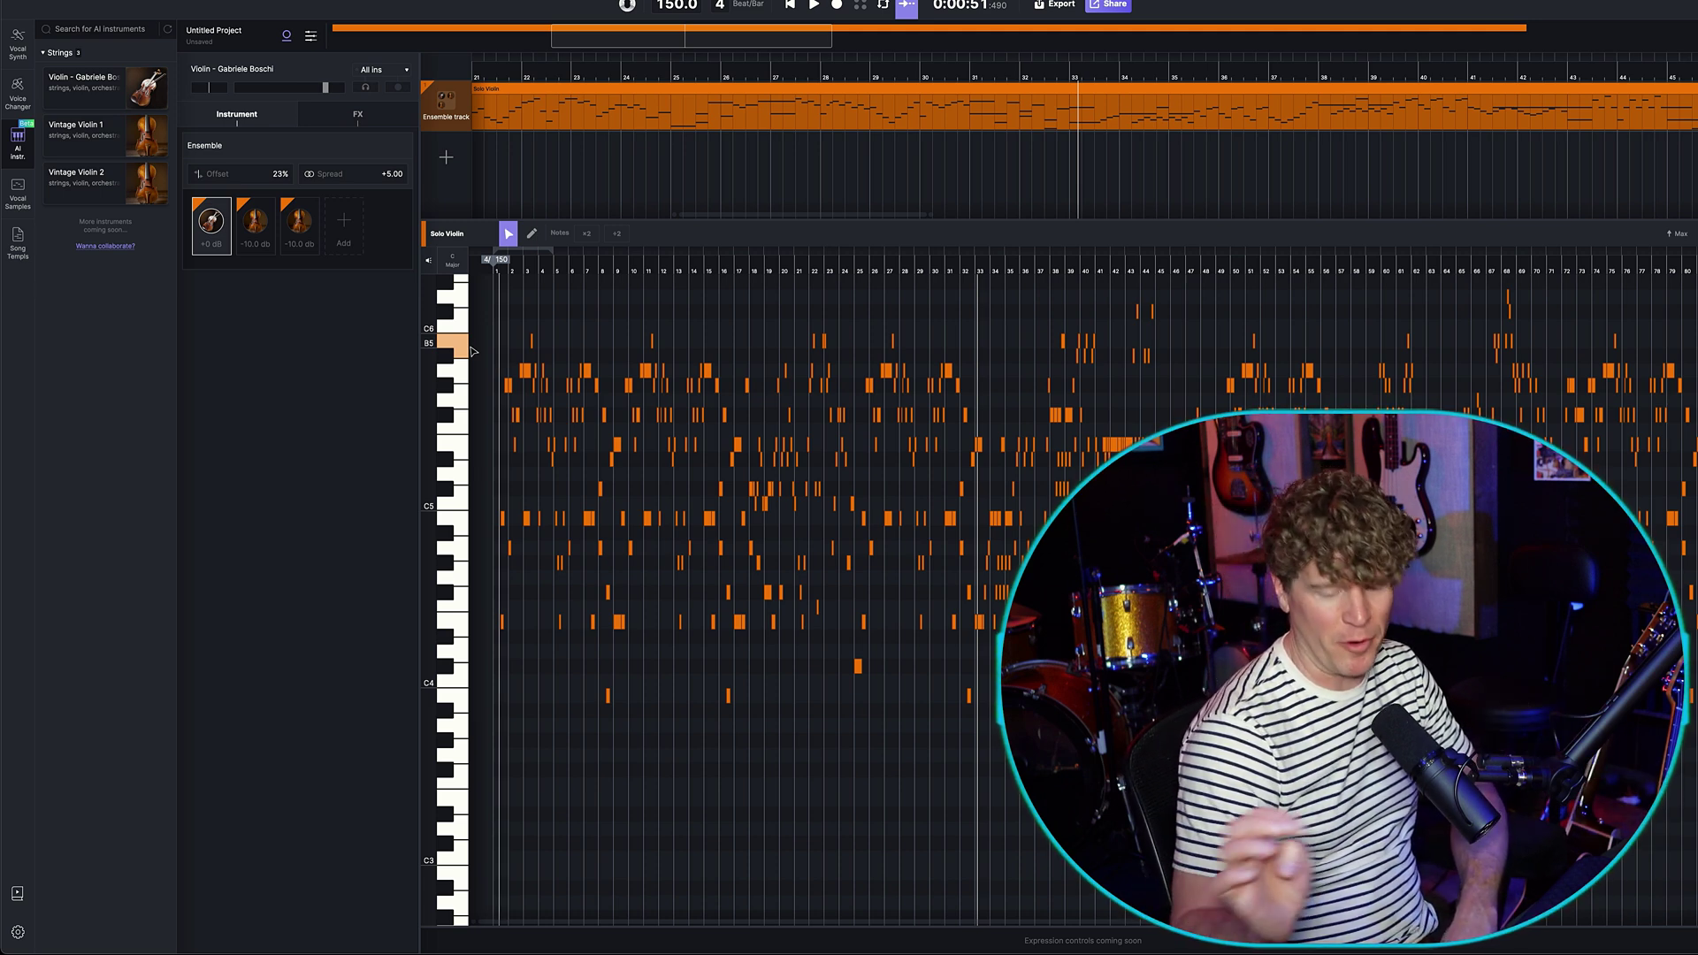
{"action": "left_click", "coordinate": [525, 78]}
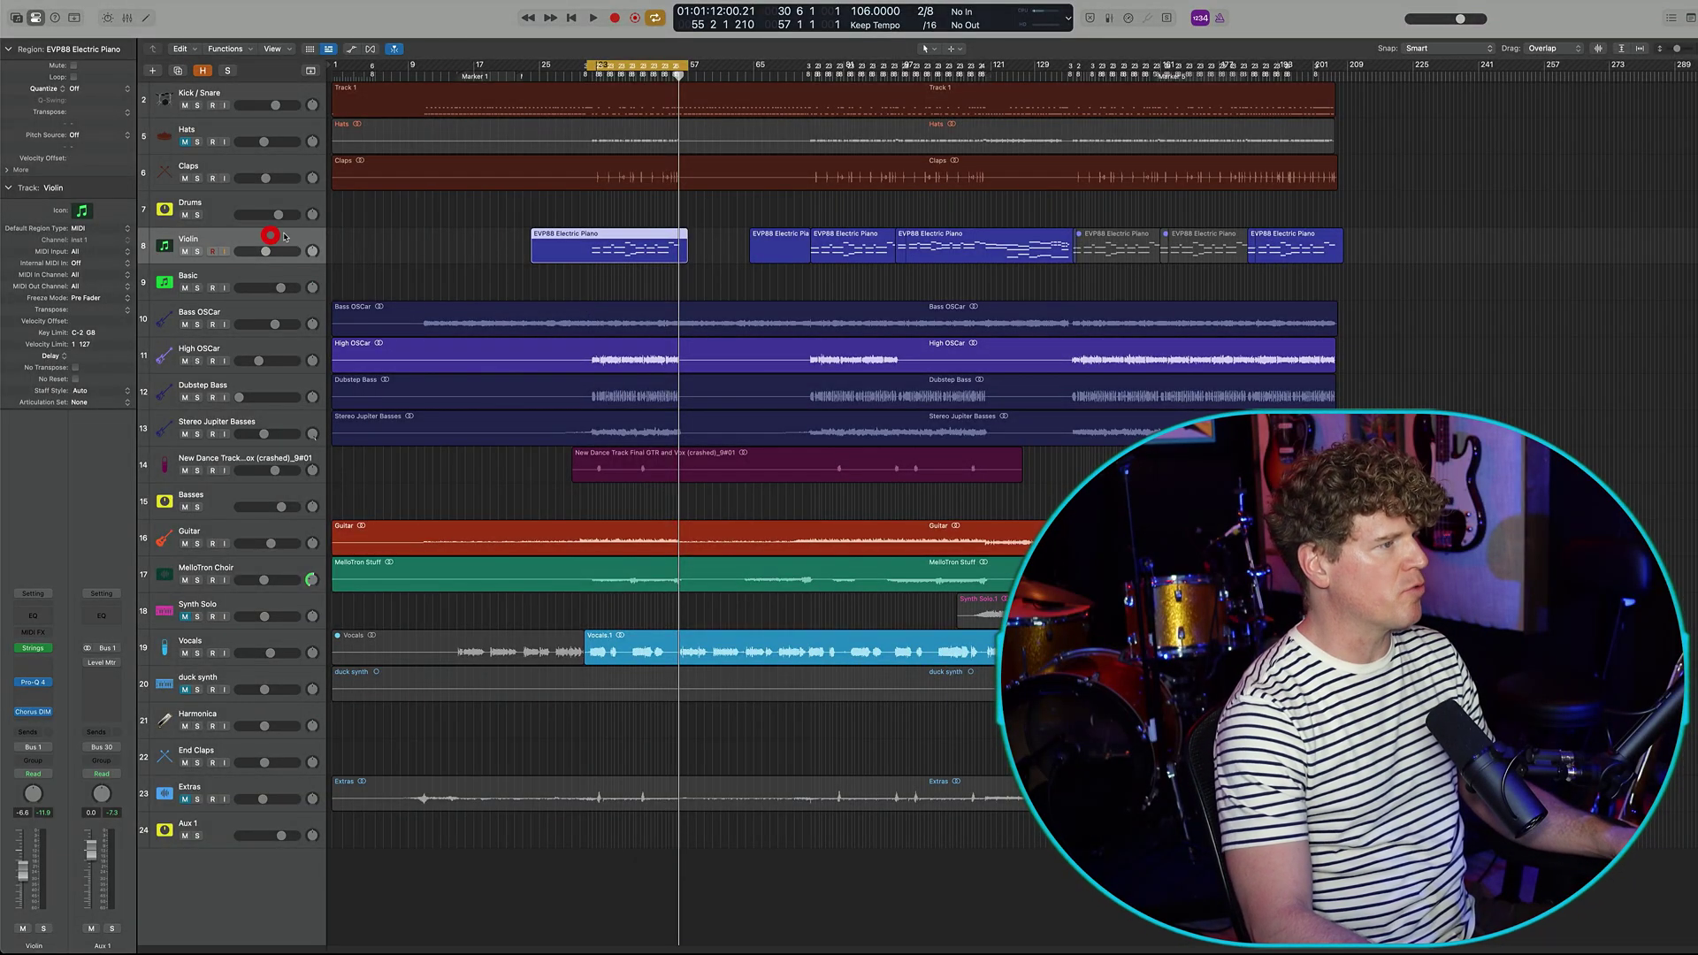
- Switch to the Logic Pro song project, solo the Violin track and show the mixer
{"action": "scroll", "coordinate": [617, 311], "scroll_direction": "up", "scroll_amount": 5, "text": "alt"}
{"action": "scroll", "coordinate": [618, 311], "scroll_direction": "up", "scroll_amount": 6, "text": "alt+super"}
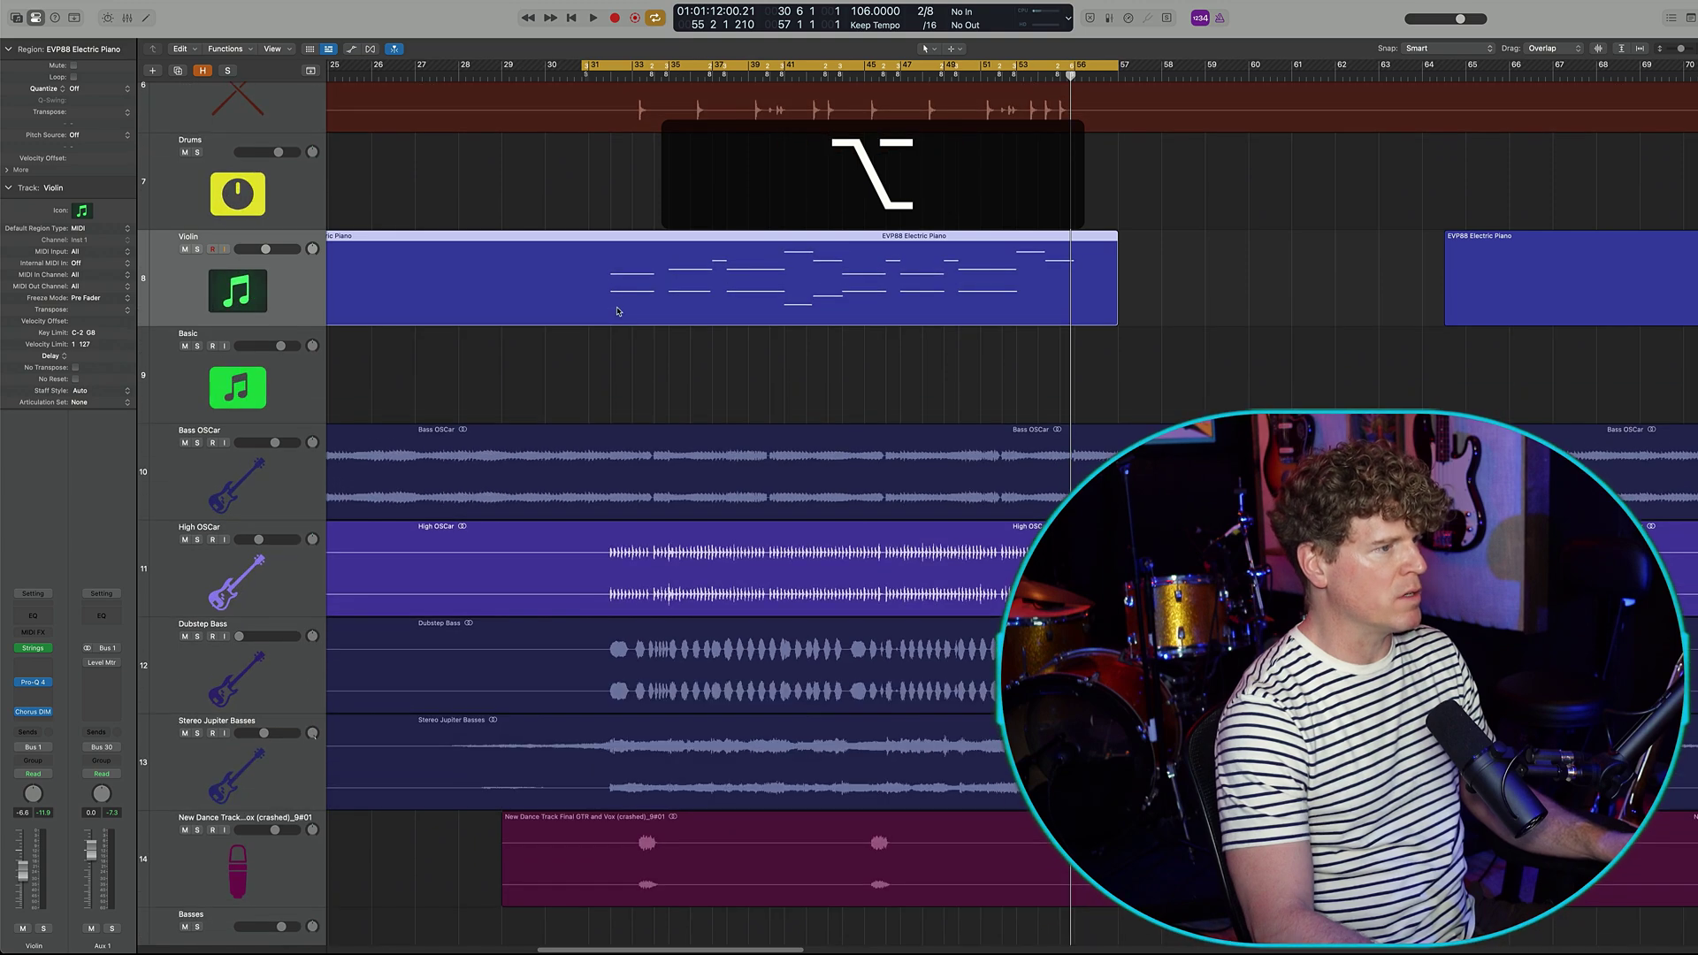
{"action": "scroll", "coordinate": [617, 311], "scroll_direction": "up", "scroll_amount": 3, "text": "alt+super"}
{"action": "scroll", "coordinate": [617, 310], "scroll_direction": "down", "scroll_amount": 1, "text": "alt+super"}
{"action": "left_click", "coordinate": [198, 248]}
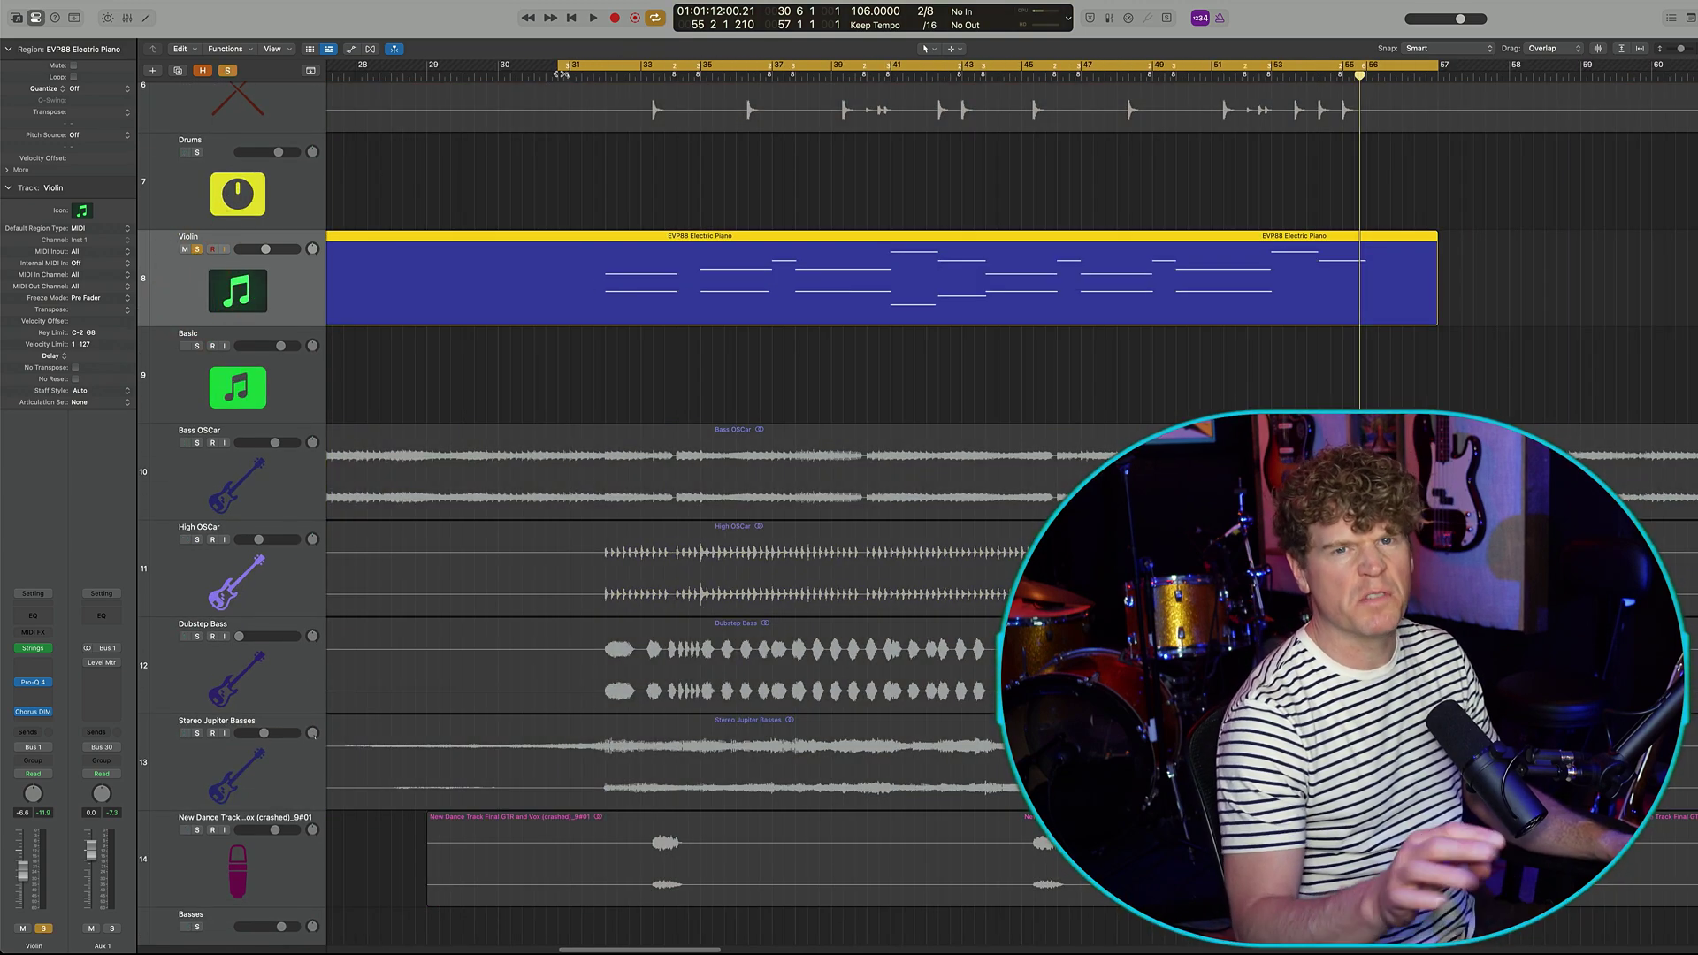
{"action": "key", "text": "x"}
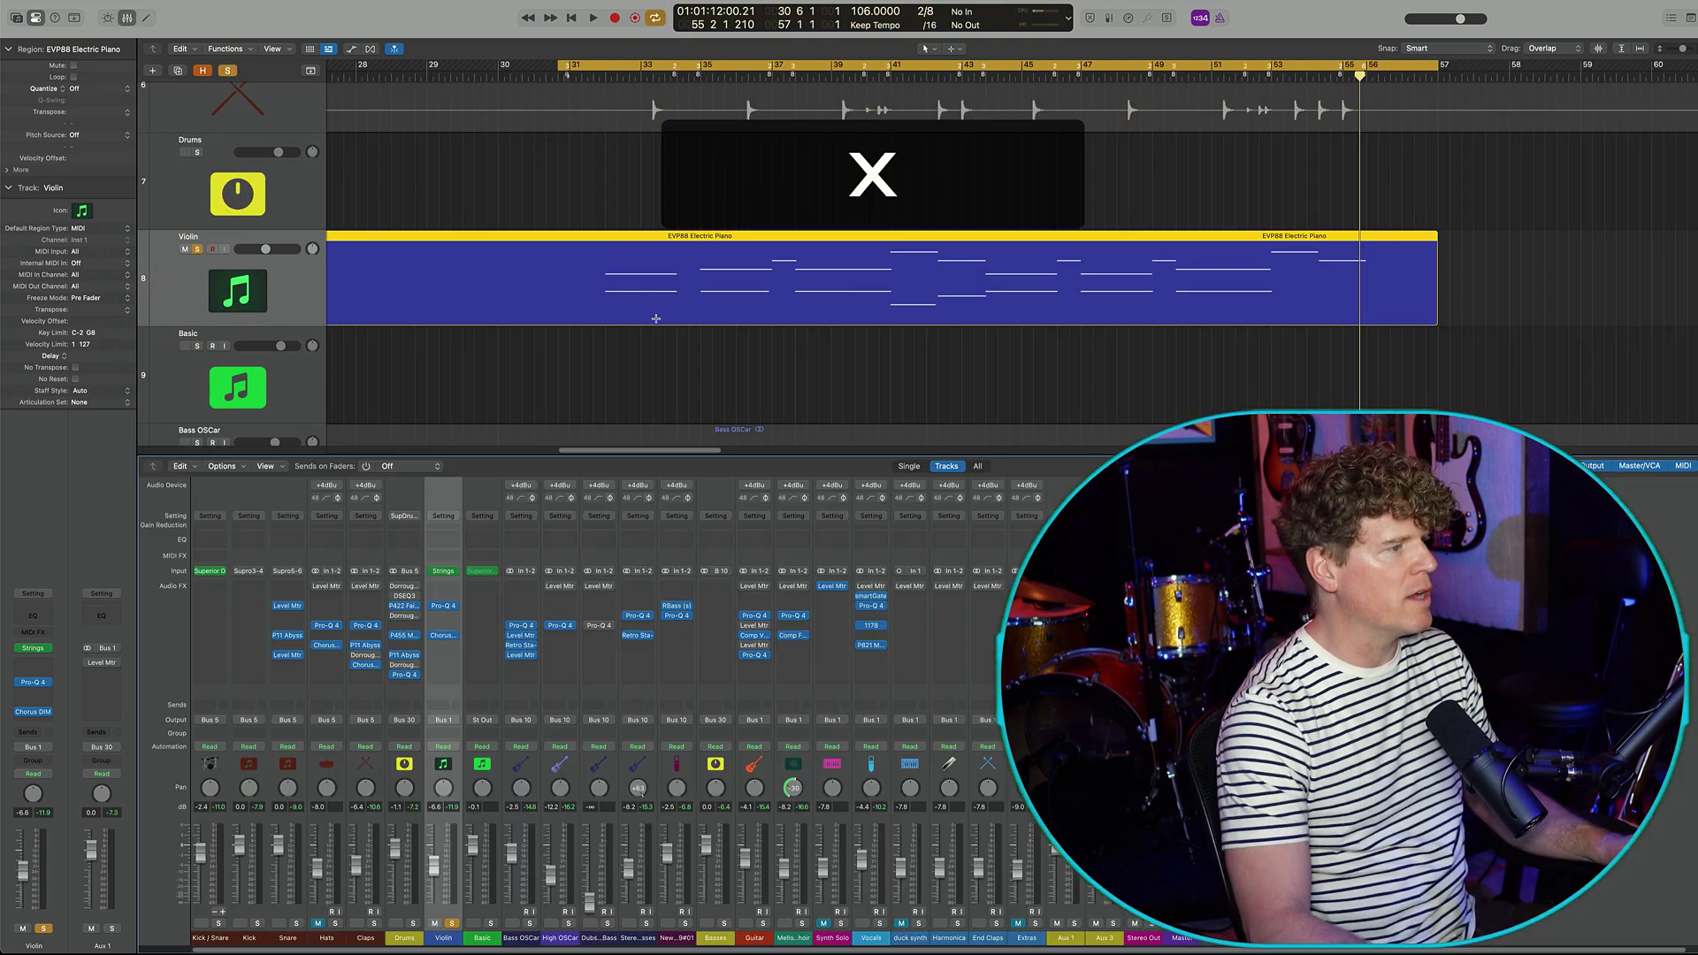
- Play the soloed Violin part from about bar 31, stop playback and turn off the solo
{"action": "left_click", "coordinate": [590, 299]}
{"action": "key", "text": "space"}
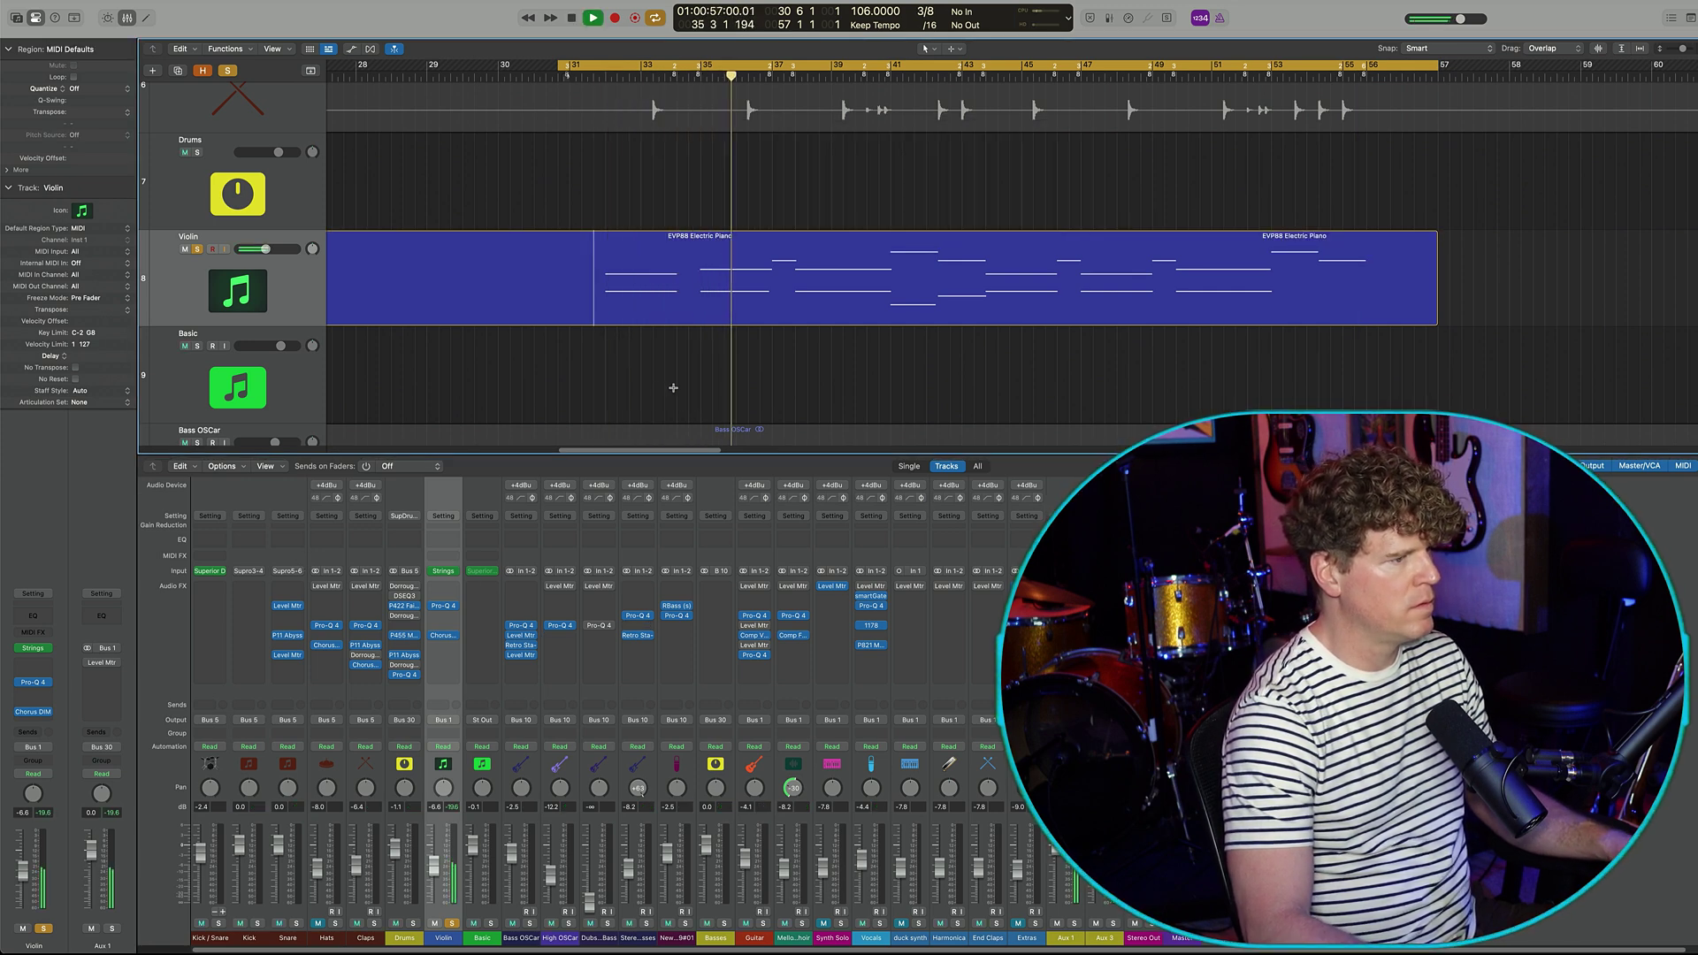
{"action": "left_click", "coordinate": [651, 347]}
{"action": "scroll", "coordinate": [664, 354], "scroll_direction": "down", "scroll_amount": 5}
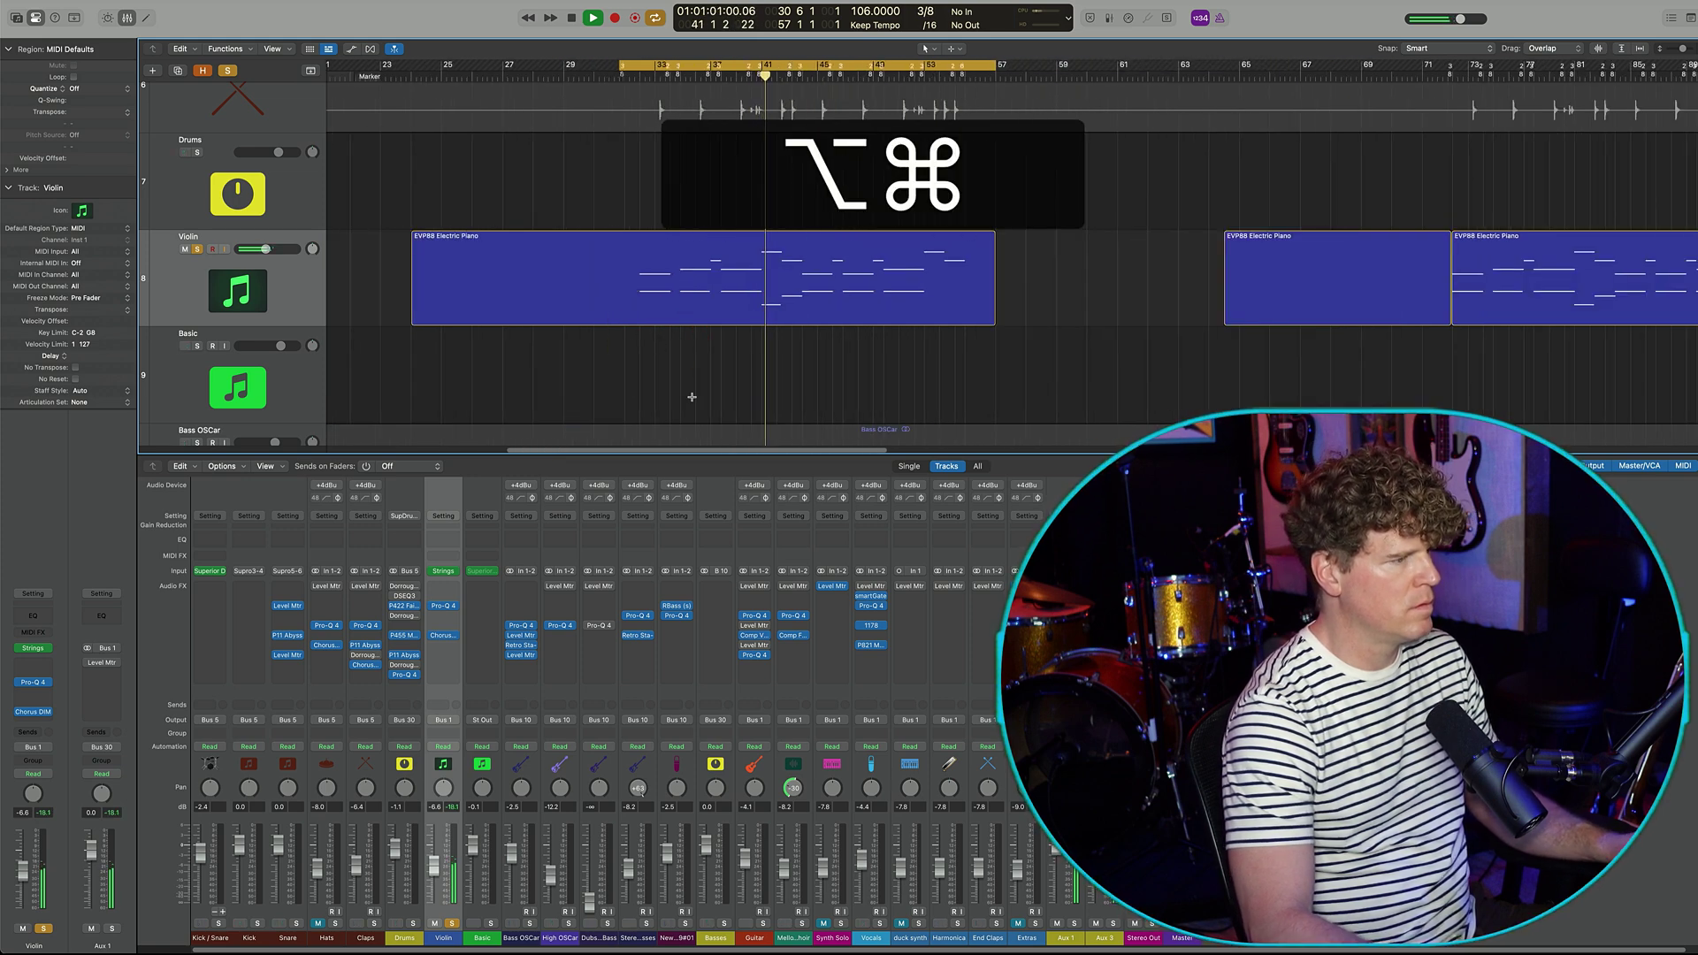
{"action": "scroll", "coordinate": [688, 397], "scroll_direction": "down", "scroll_amount": 2}
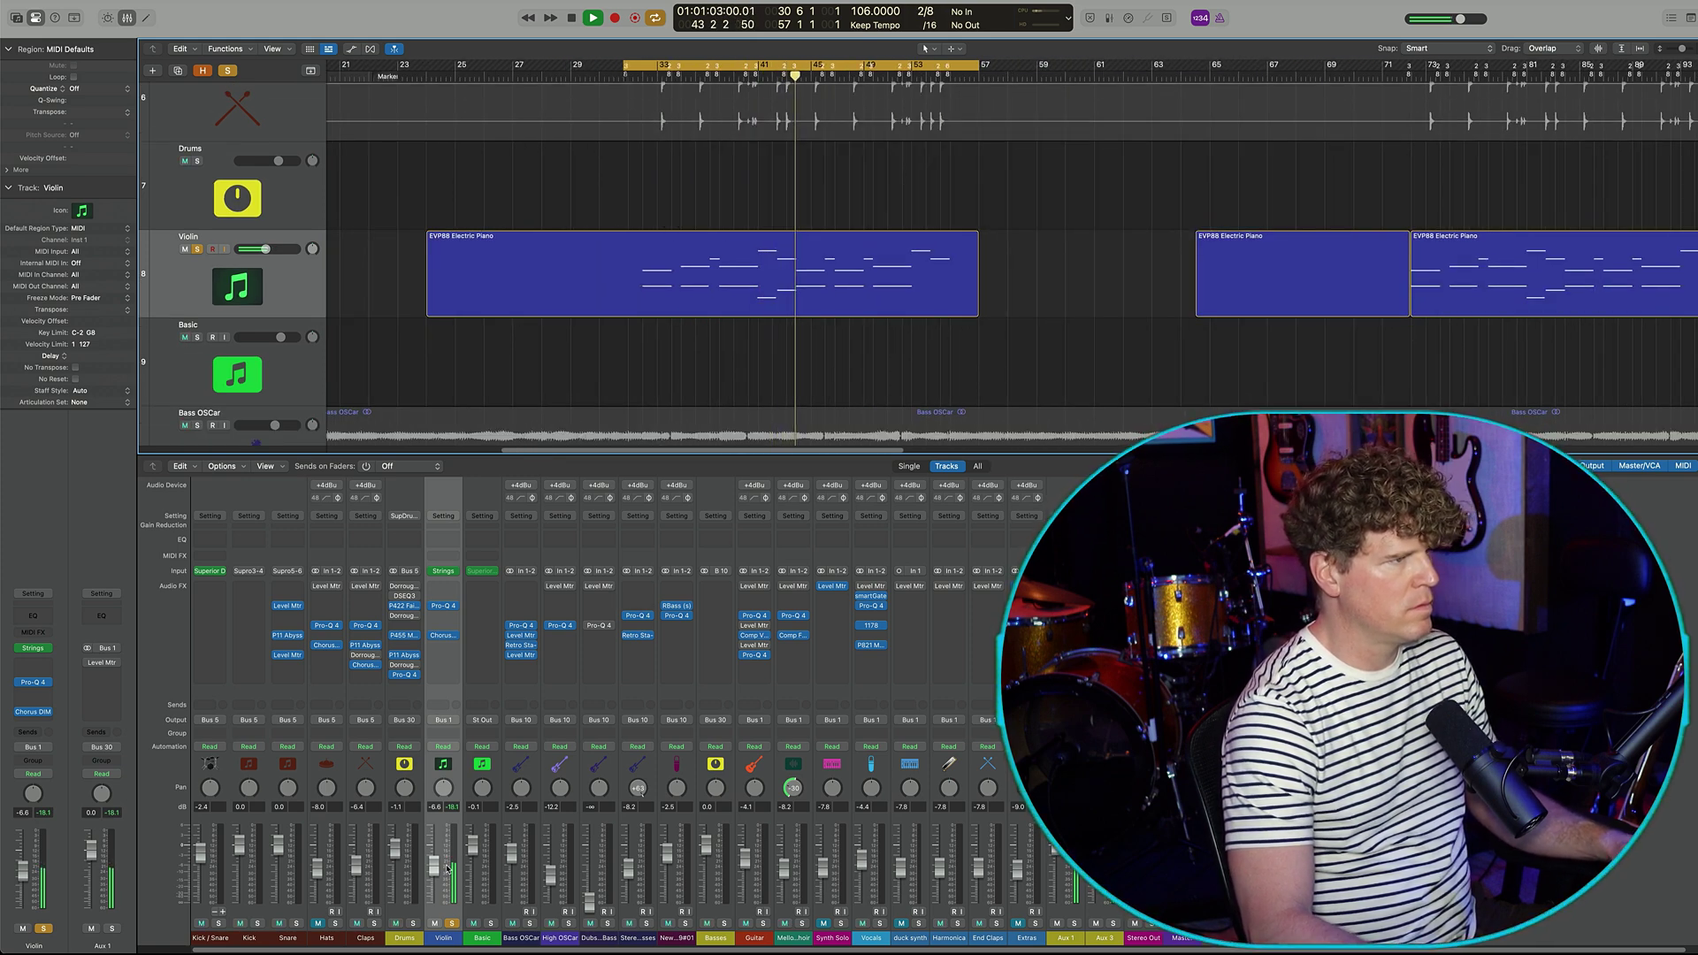
{"action": "key", "text": "space"}
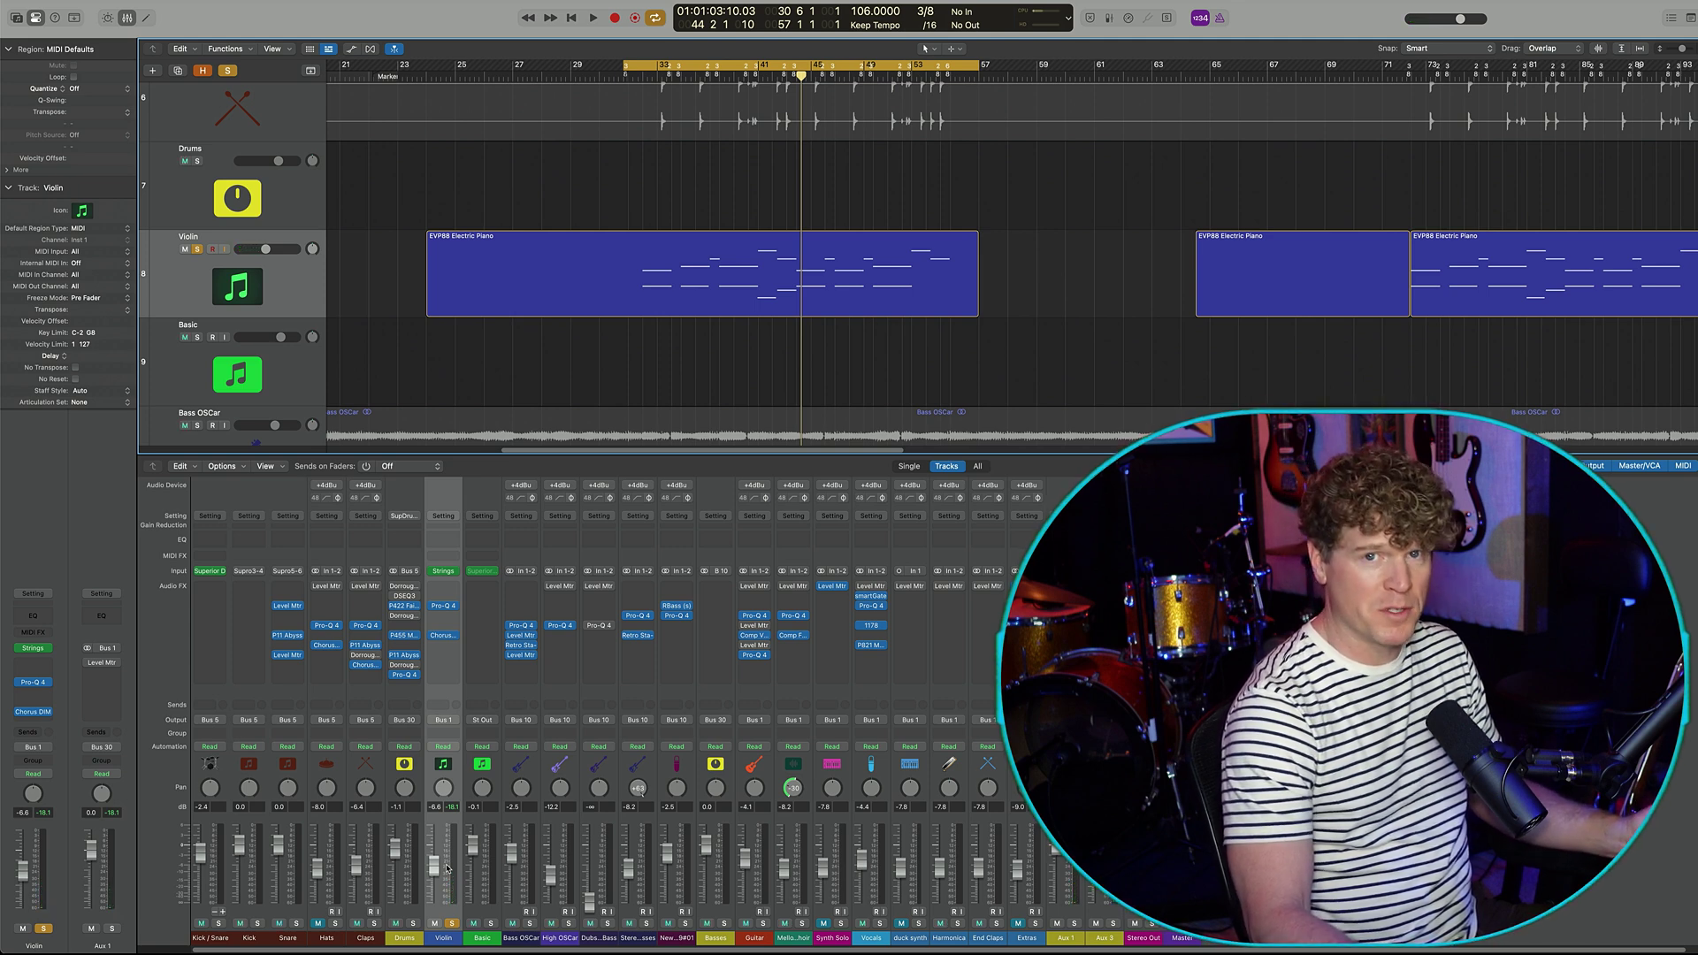
{"action": "left_click", "coordinate": [197, 249]}
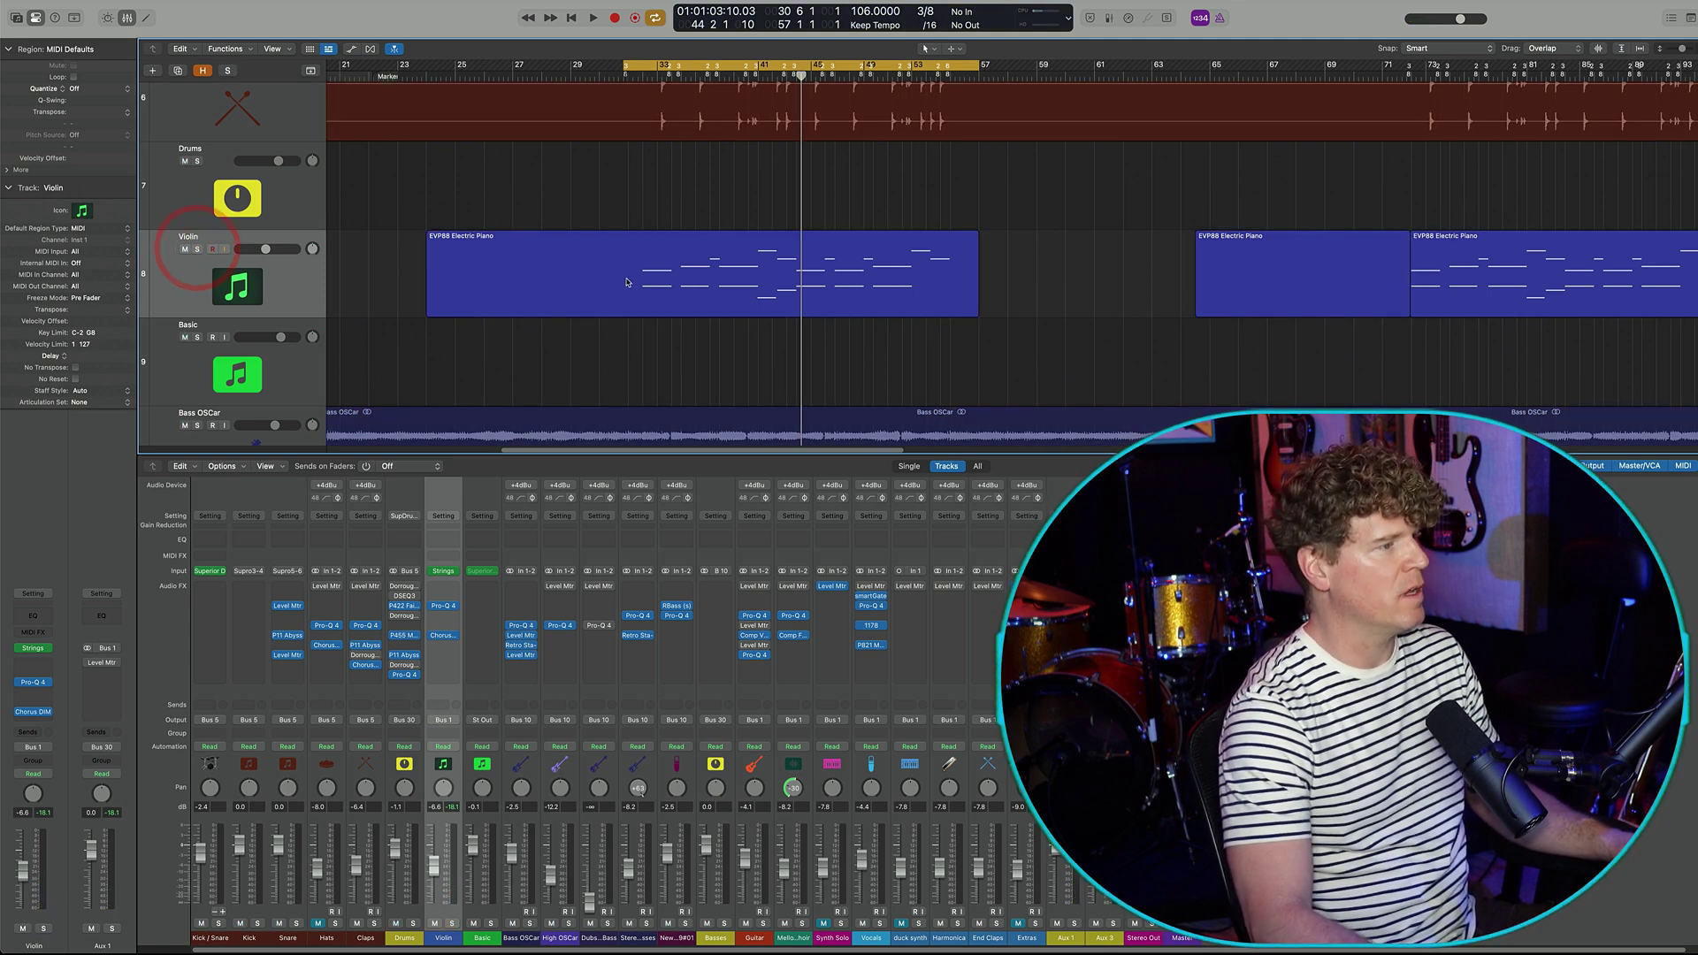
- Play the song section with the sampled violin in the full mix and stop playback near bar 56
{"action": "key", "text": "space"}
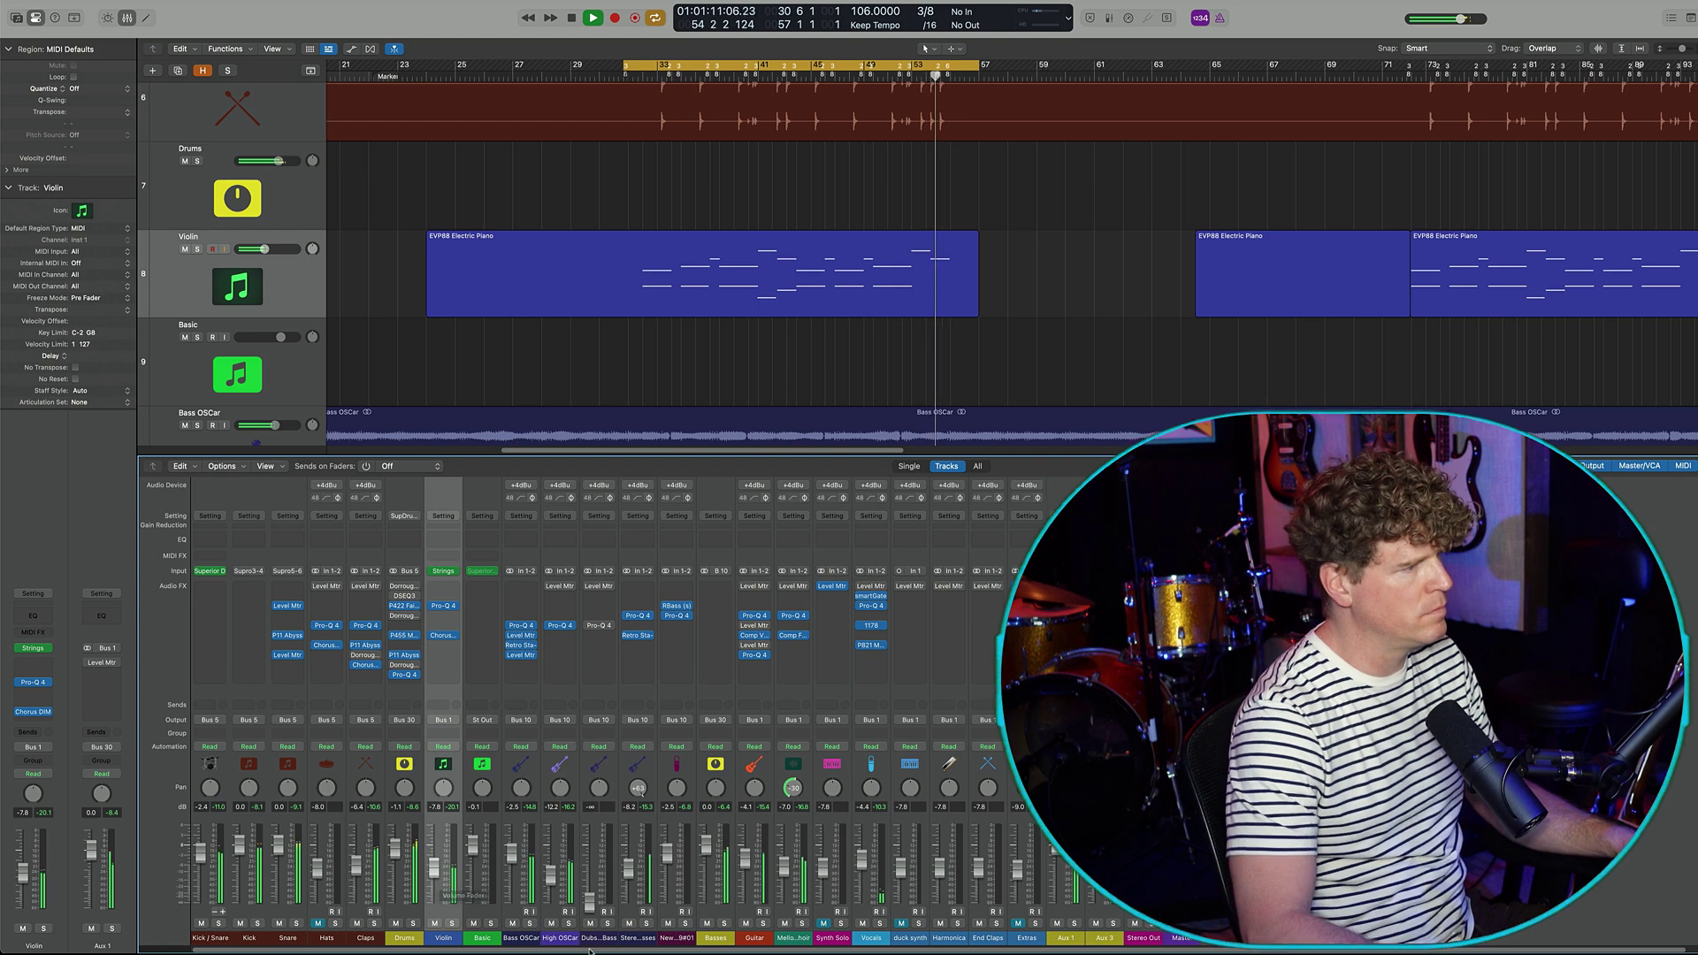
{"action": "key", "text": "space"}
{"action": "scroll", "coordinate": [737, 330], "scroll_direction": "down", "scroll_amount": 2}
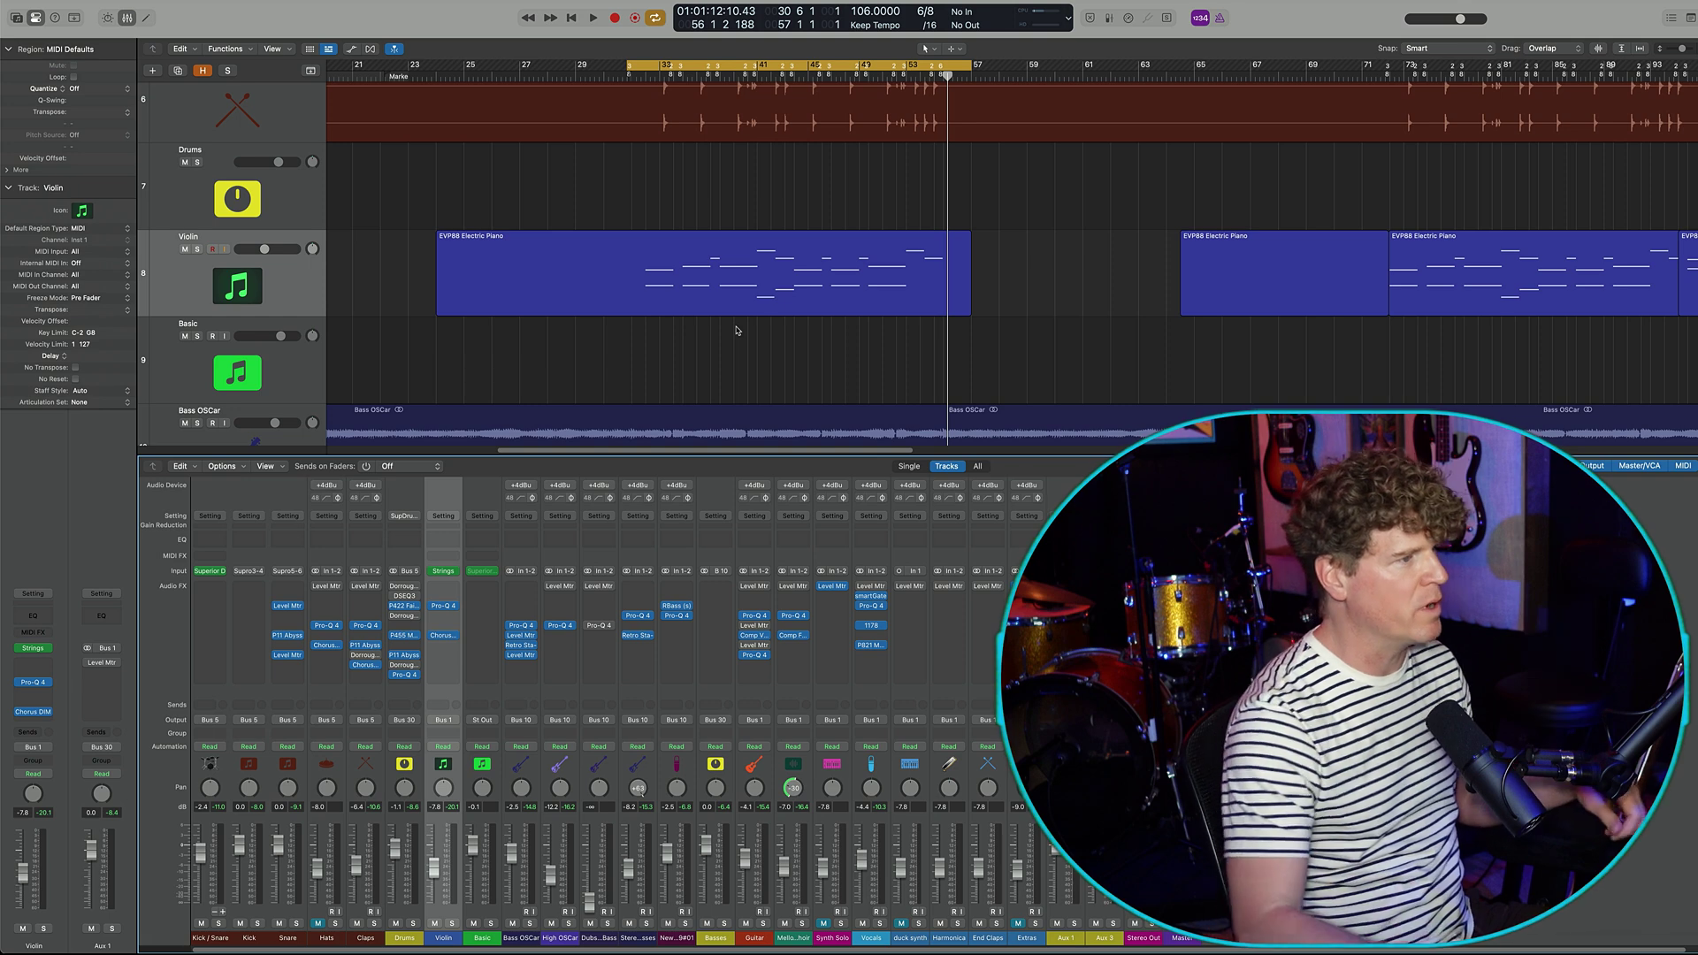
- Replace the Violin track's instrument with ACE Bridge 2
{"action": "left_click", "coordinate": [455, 573]}
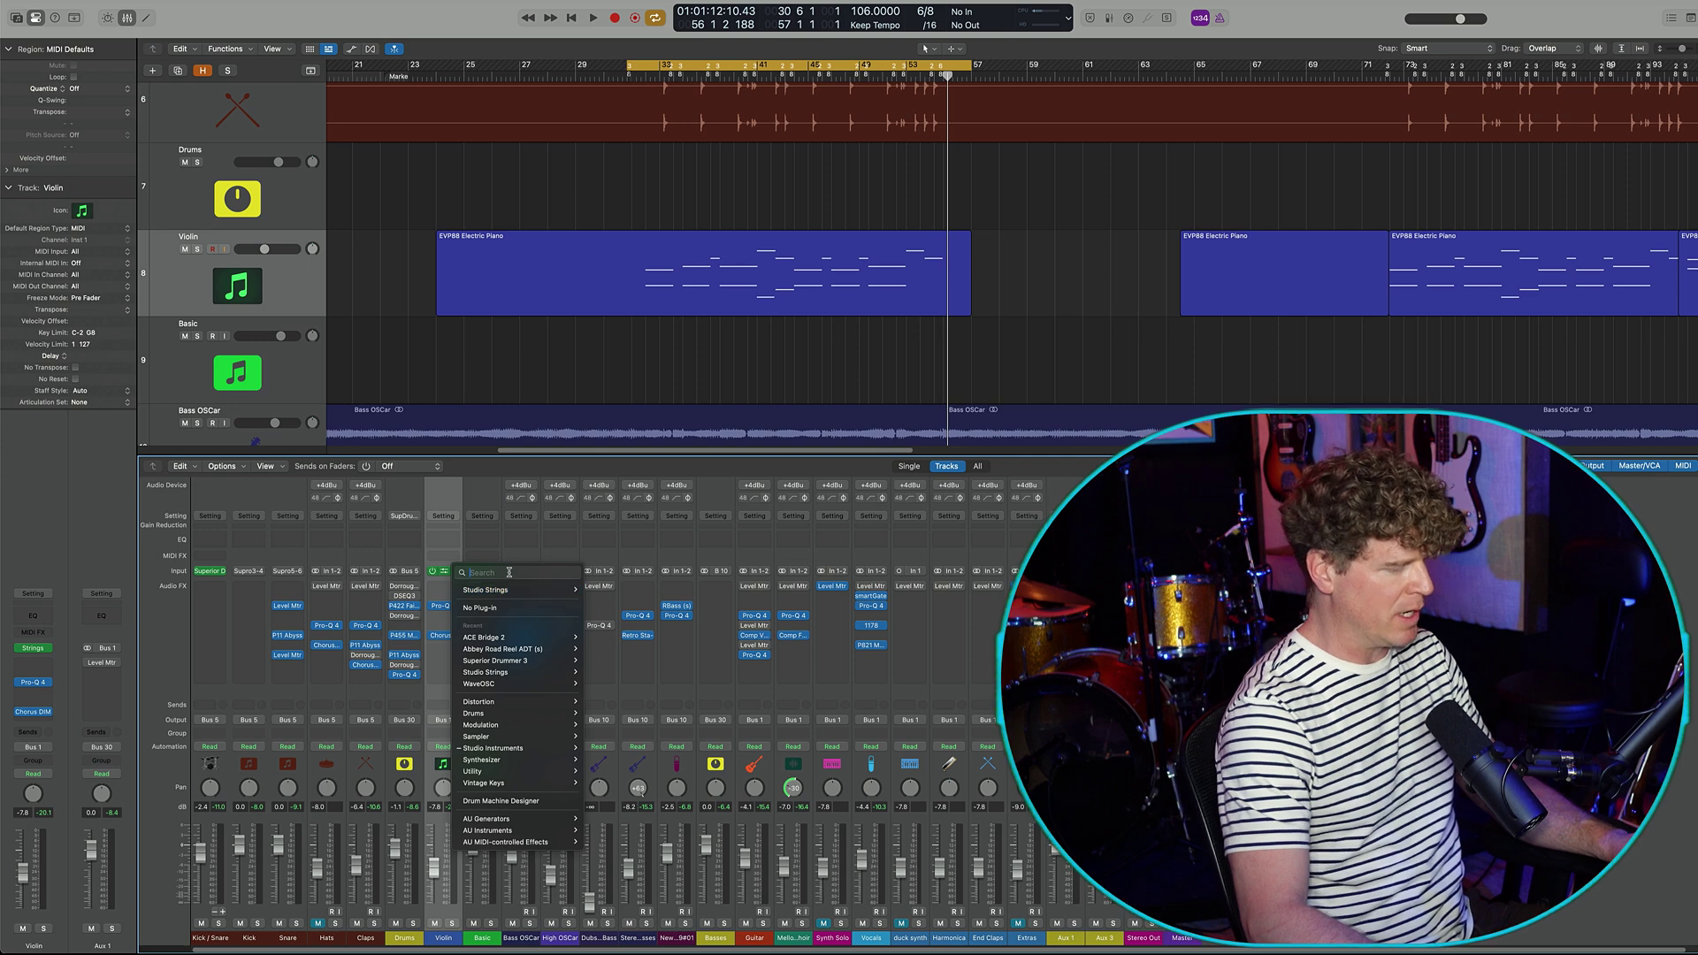
{"action": "type", "text": "ace"}
{"action": "mouse_move", "coordinate": [513, 590]}
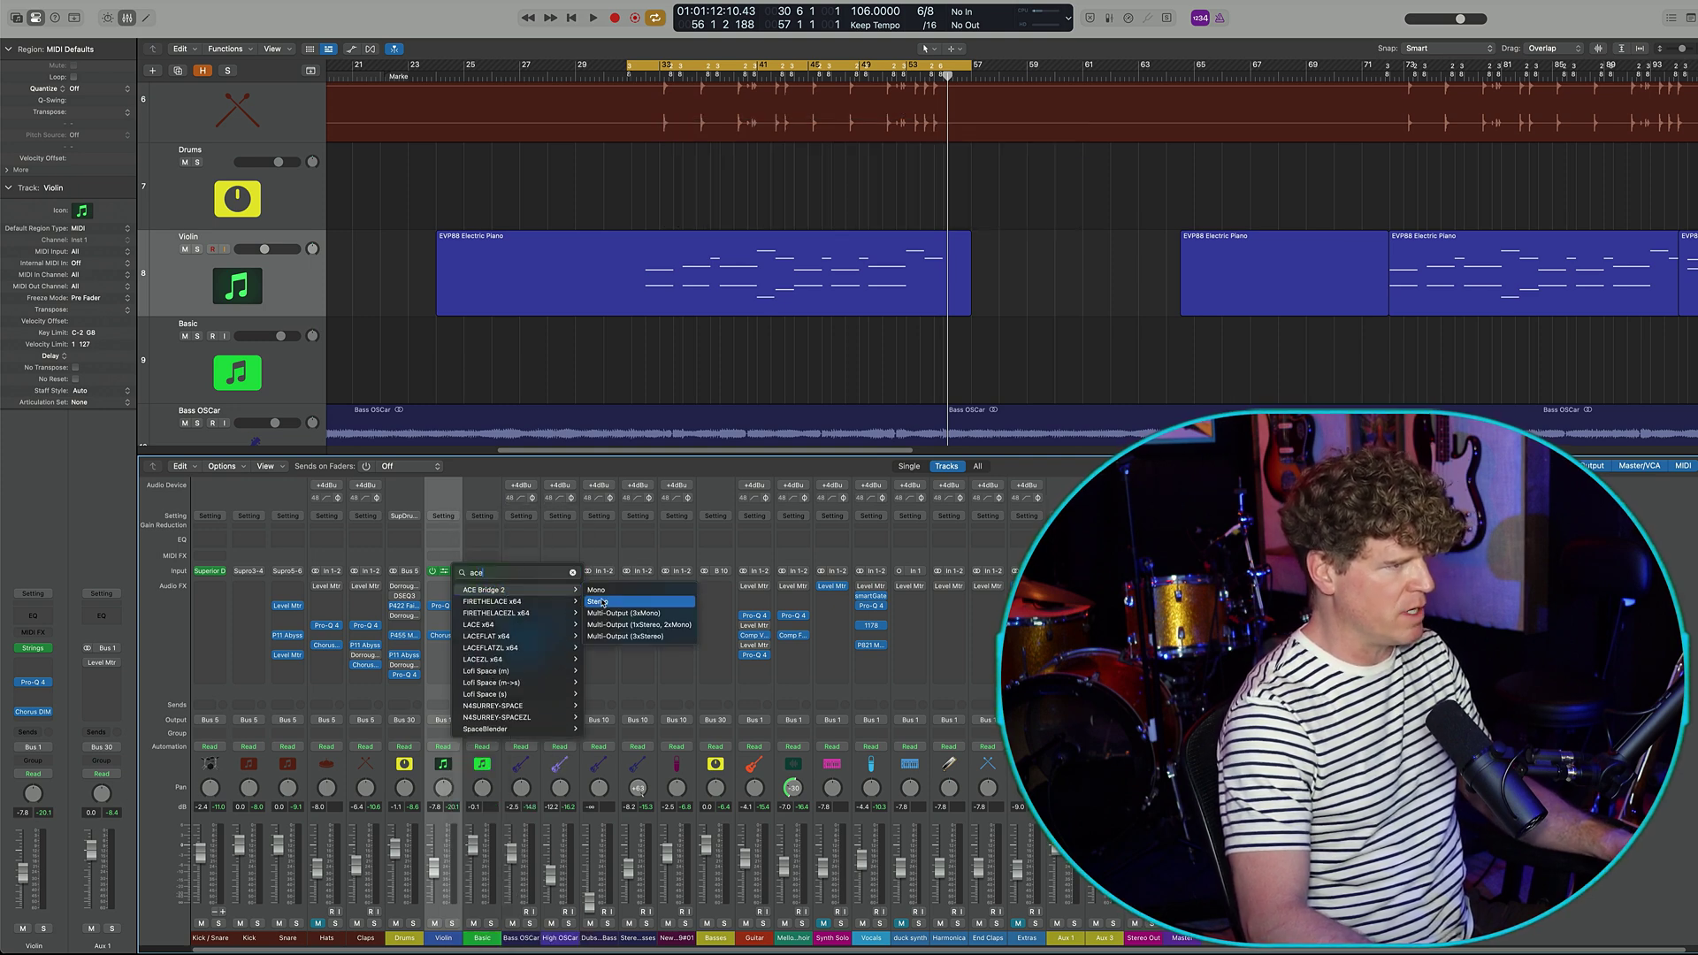
{"action": "left_click", "coordinate": [637, 592]}
- Open ACE Studio side by side with Logic Pro and connect the Violin track's ACE Bridge 2 to it
{"action": "mouse_move", "coordinate": [716, 929]}
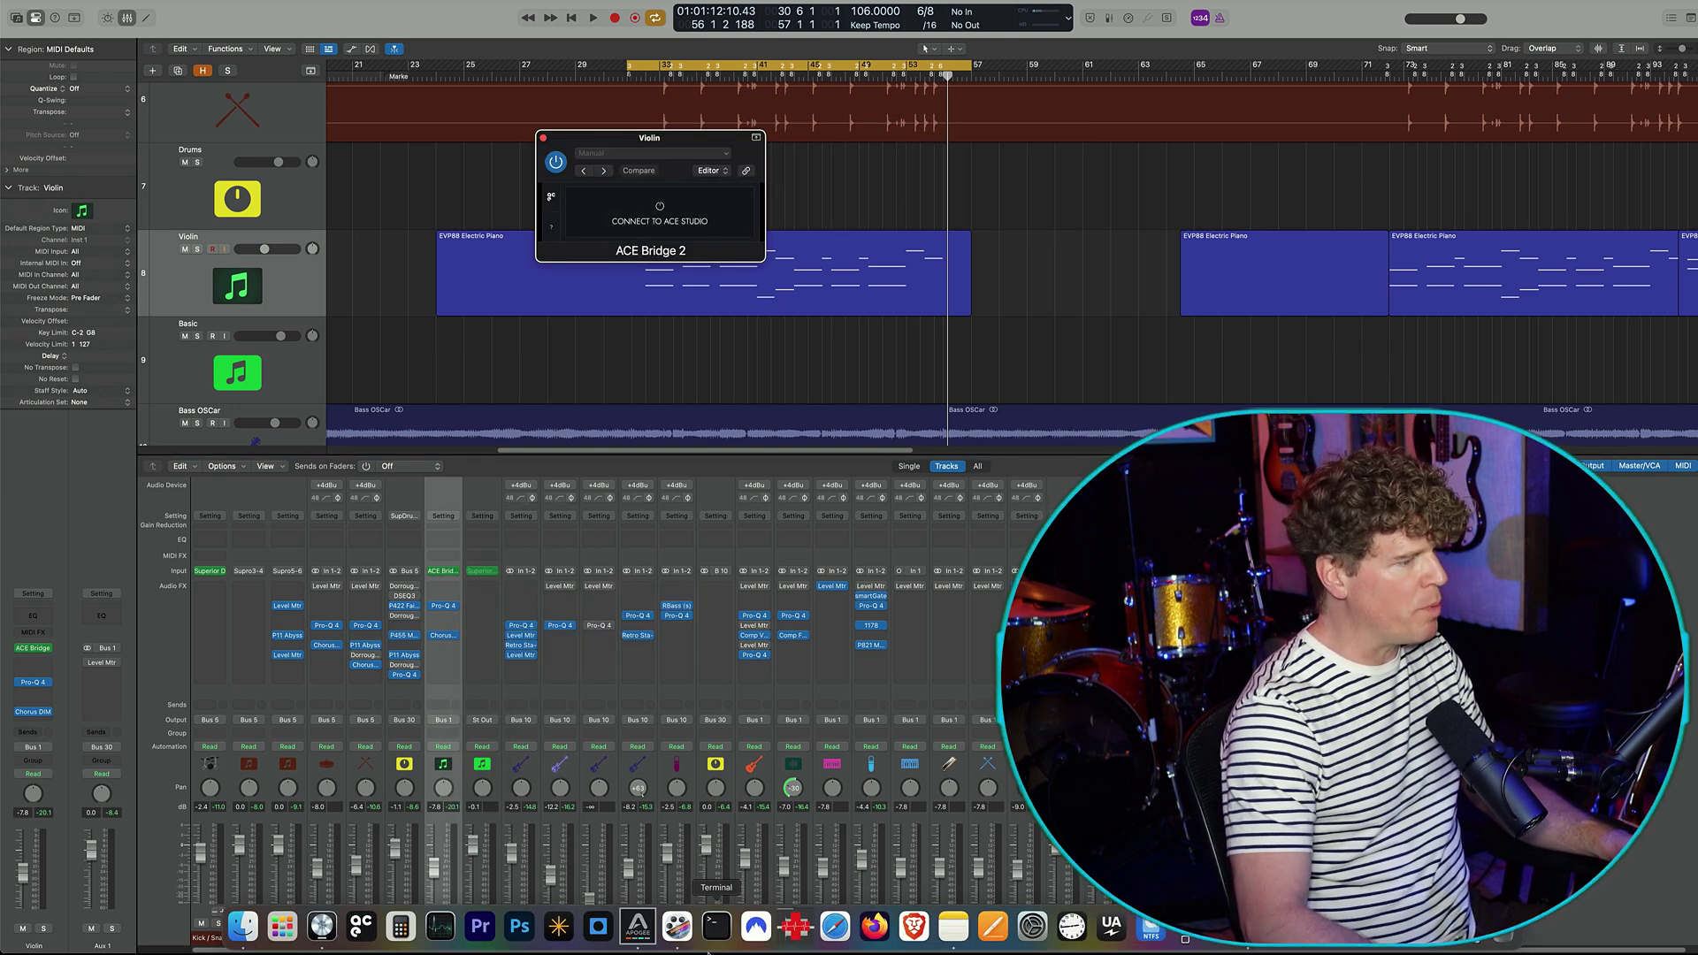
{"action": "left_click", "coordinate": [372, 930]}
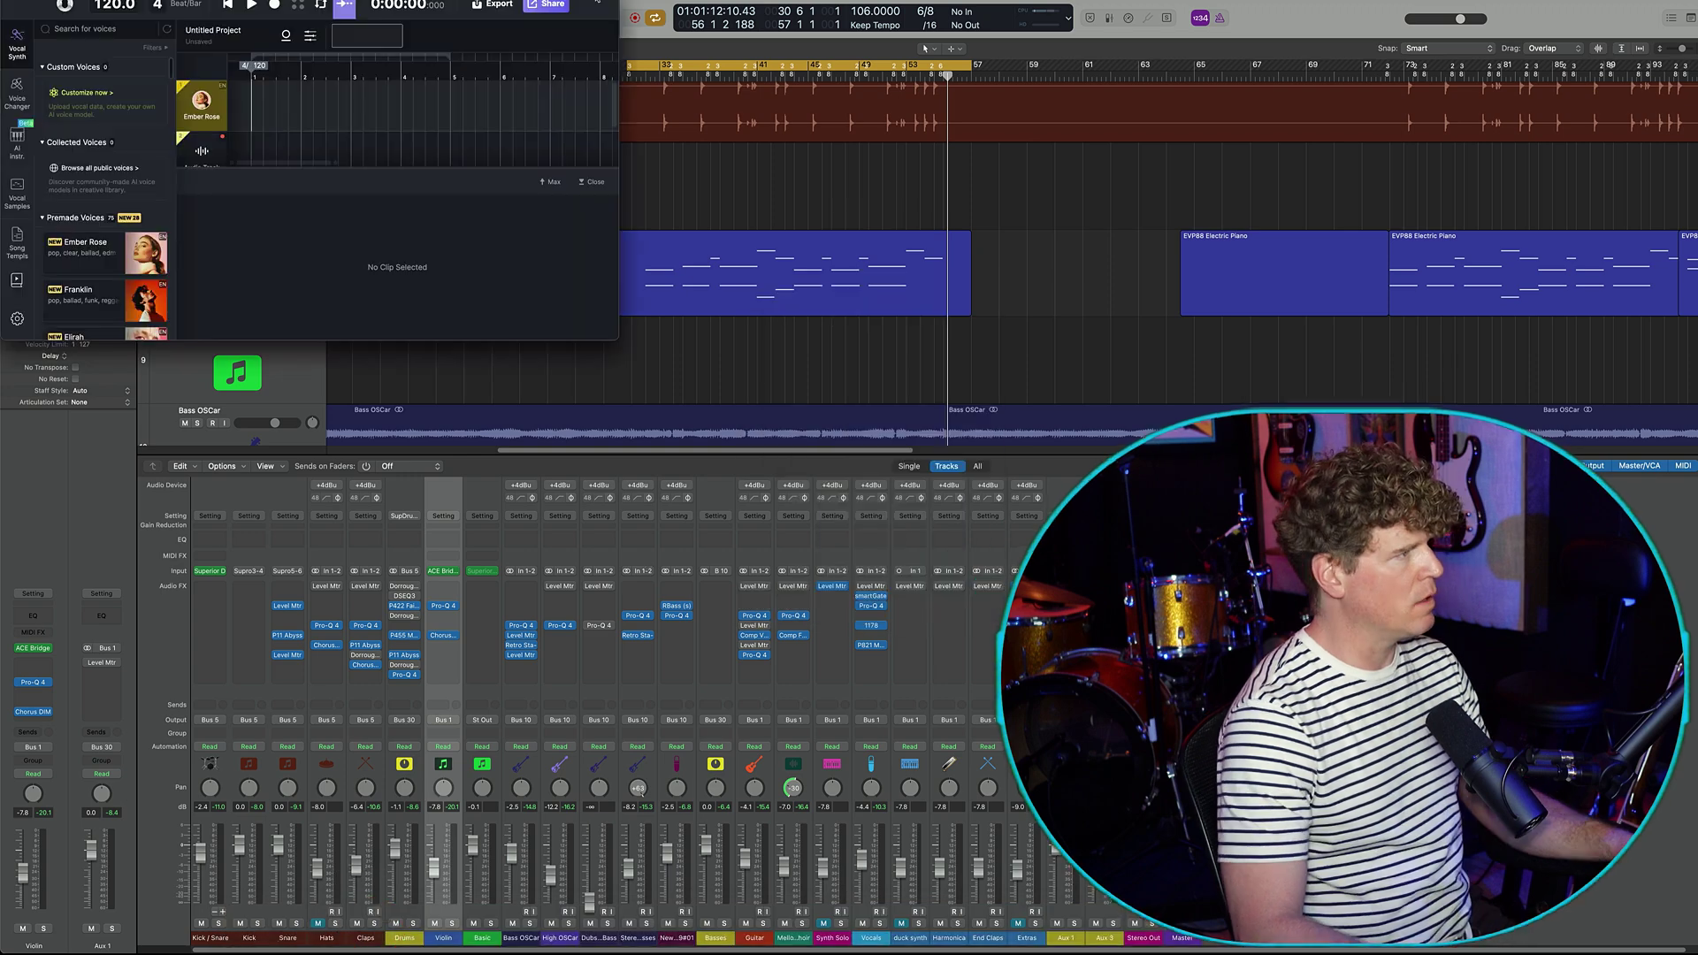
{"action": "left_click_drag", "start_coordinate": [618, 340], "coordinate": [798, 944]}
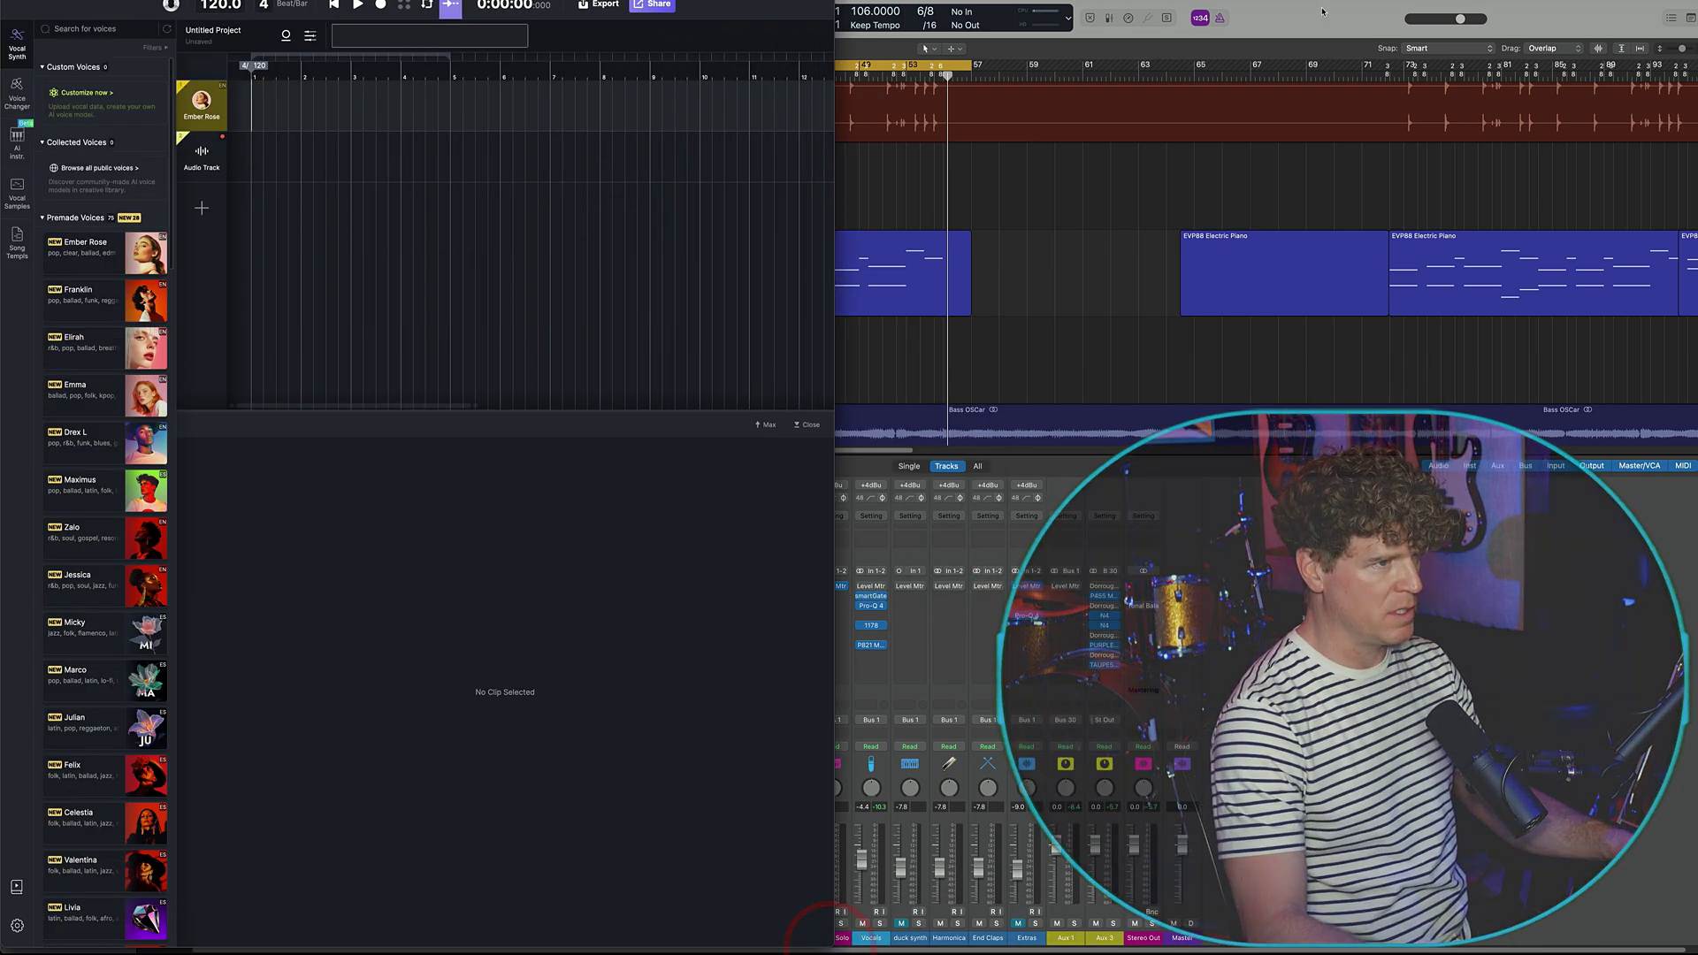
{"action": "left_click", "coordinate": [1323, 11]}
{"action": "left_click", "coordinate": [1175, 221]}
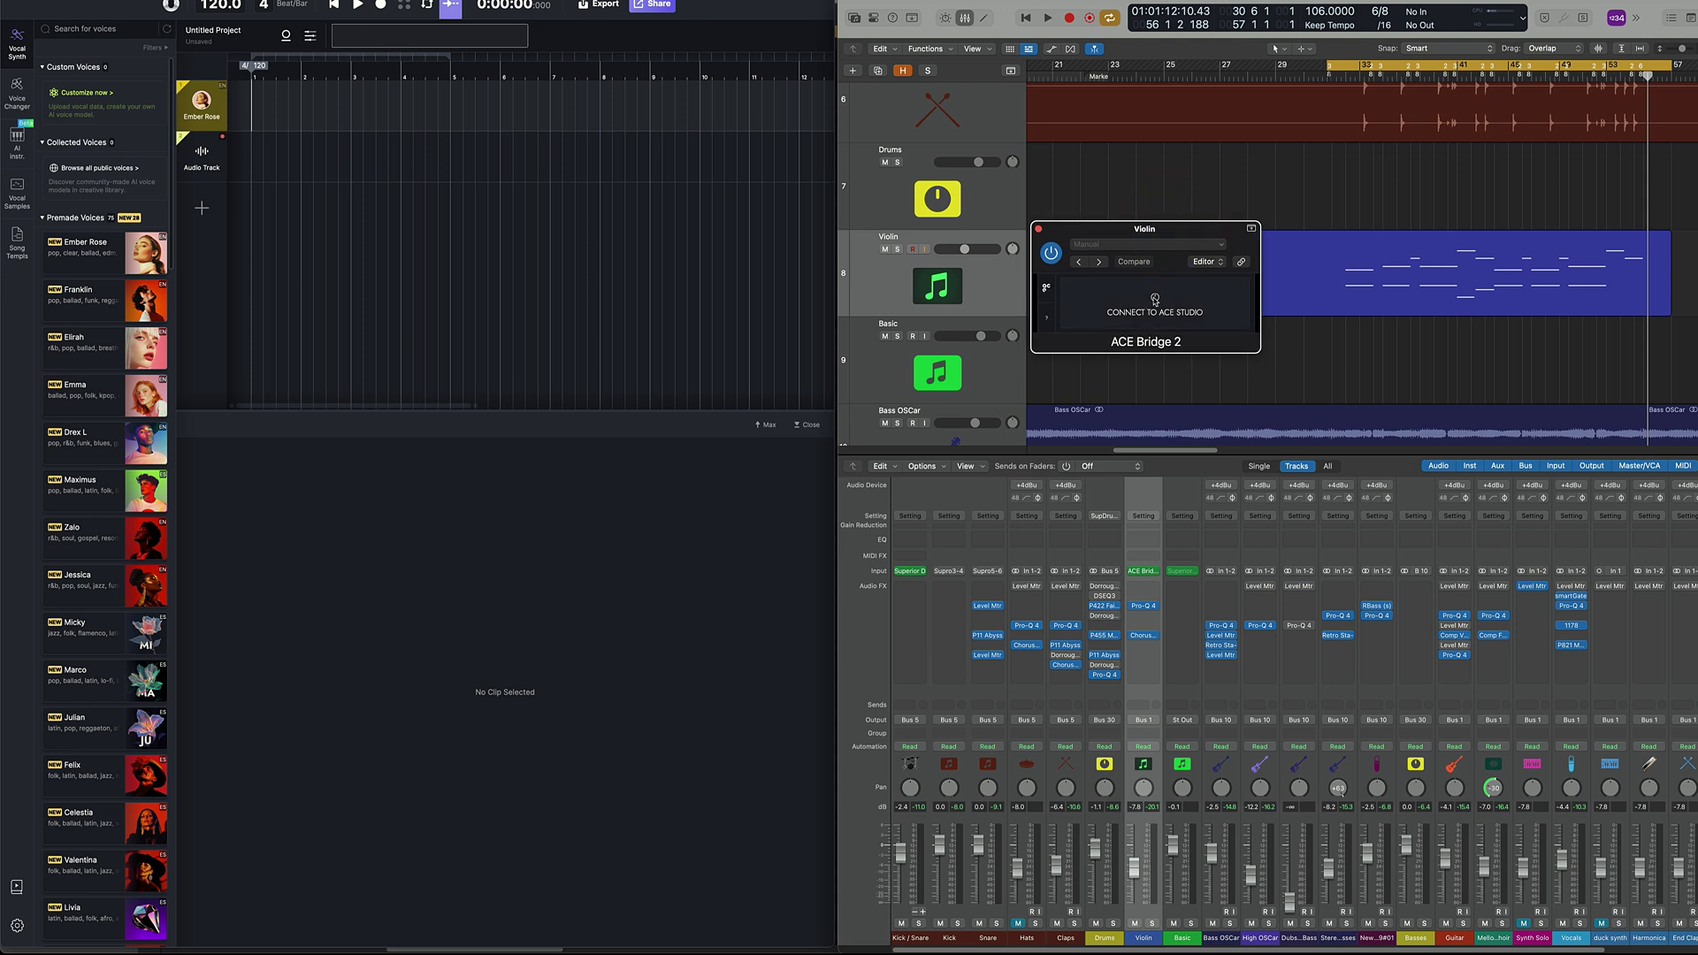
{"action": "left_click", "coordinate": [1154, 301]}
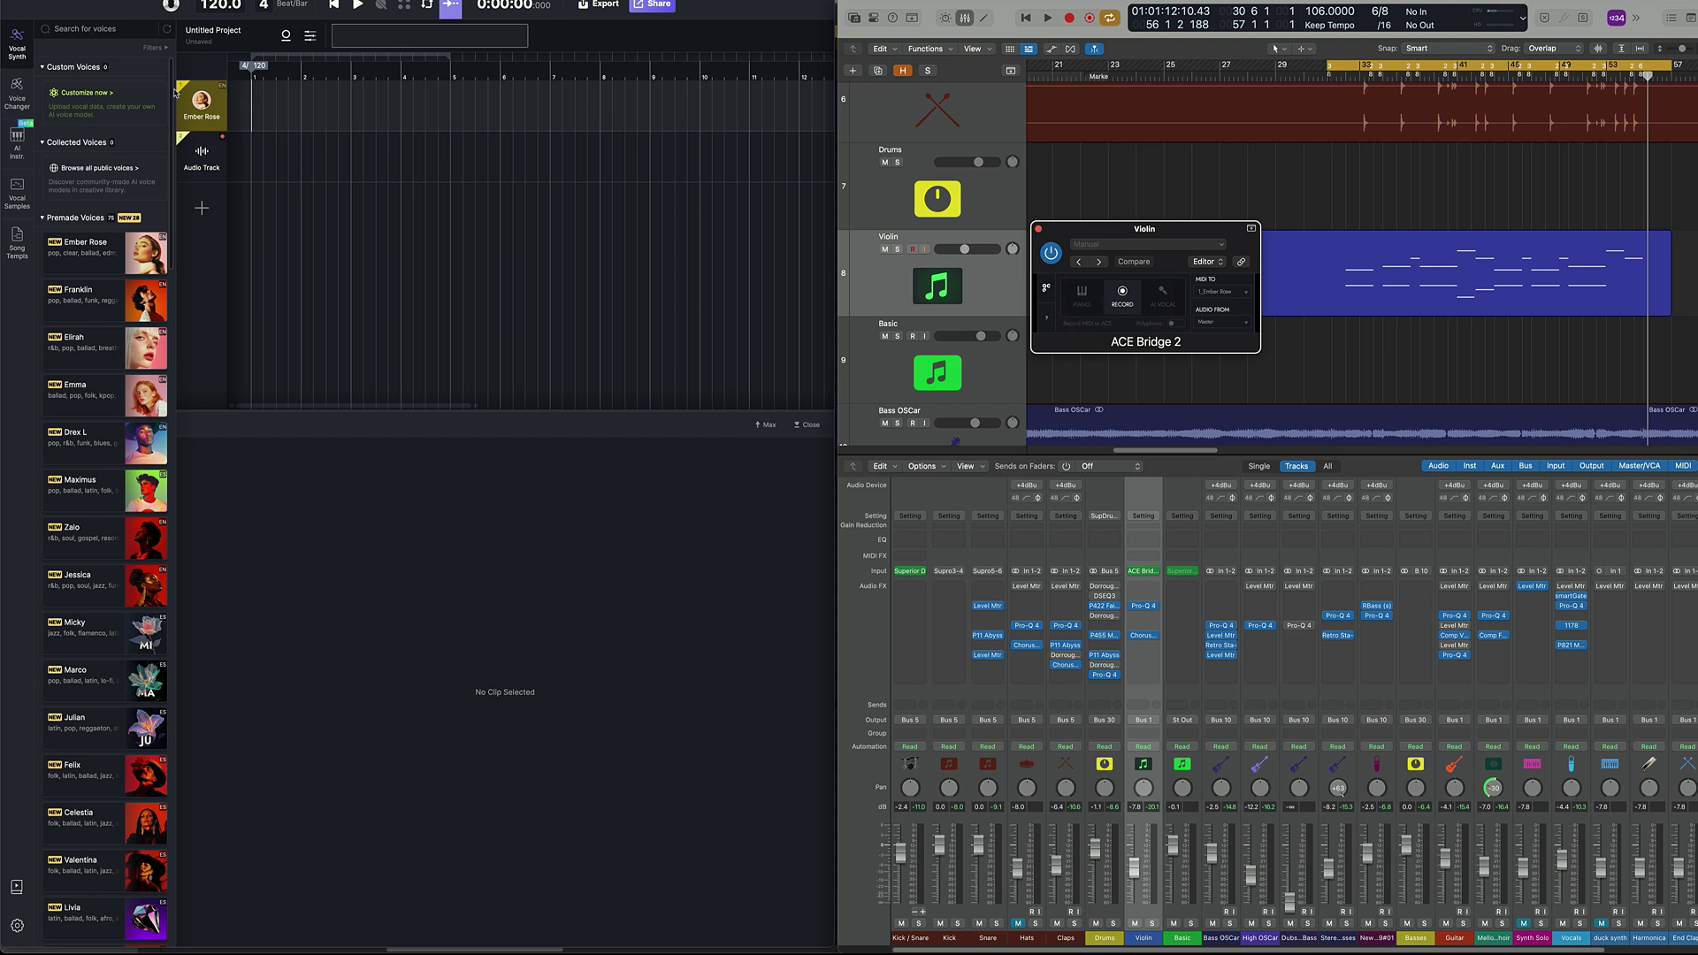
- Delete the Ember Rose singer track in ACE Studio and try to delete the remaining audio track
{"action": "left_click", "coordinate": [133, 16]}
{"action": "right_click", "coordinate": [188, 104]}
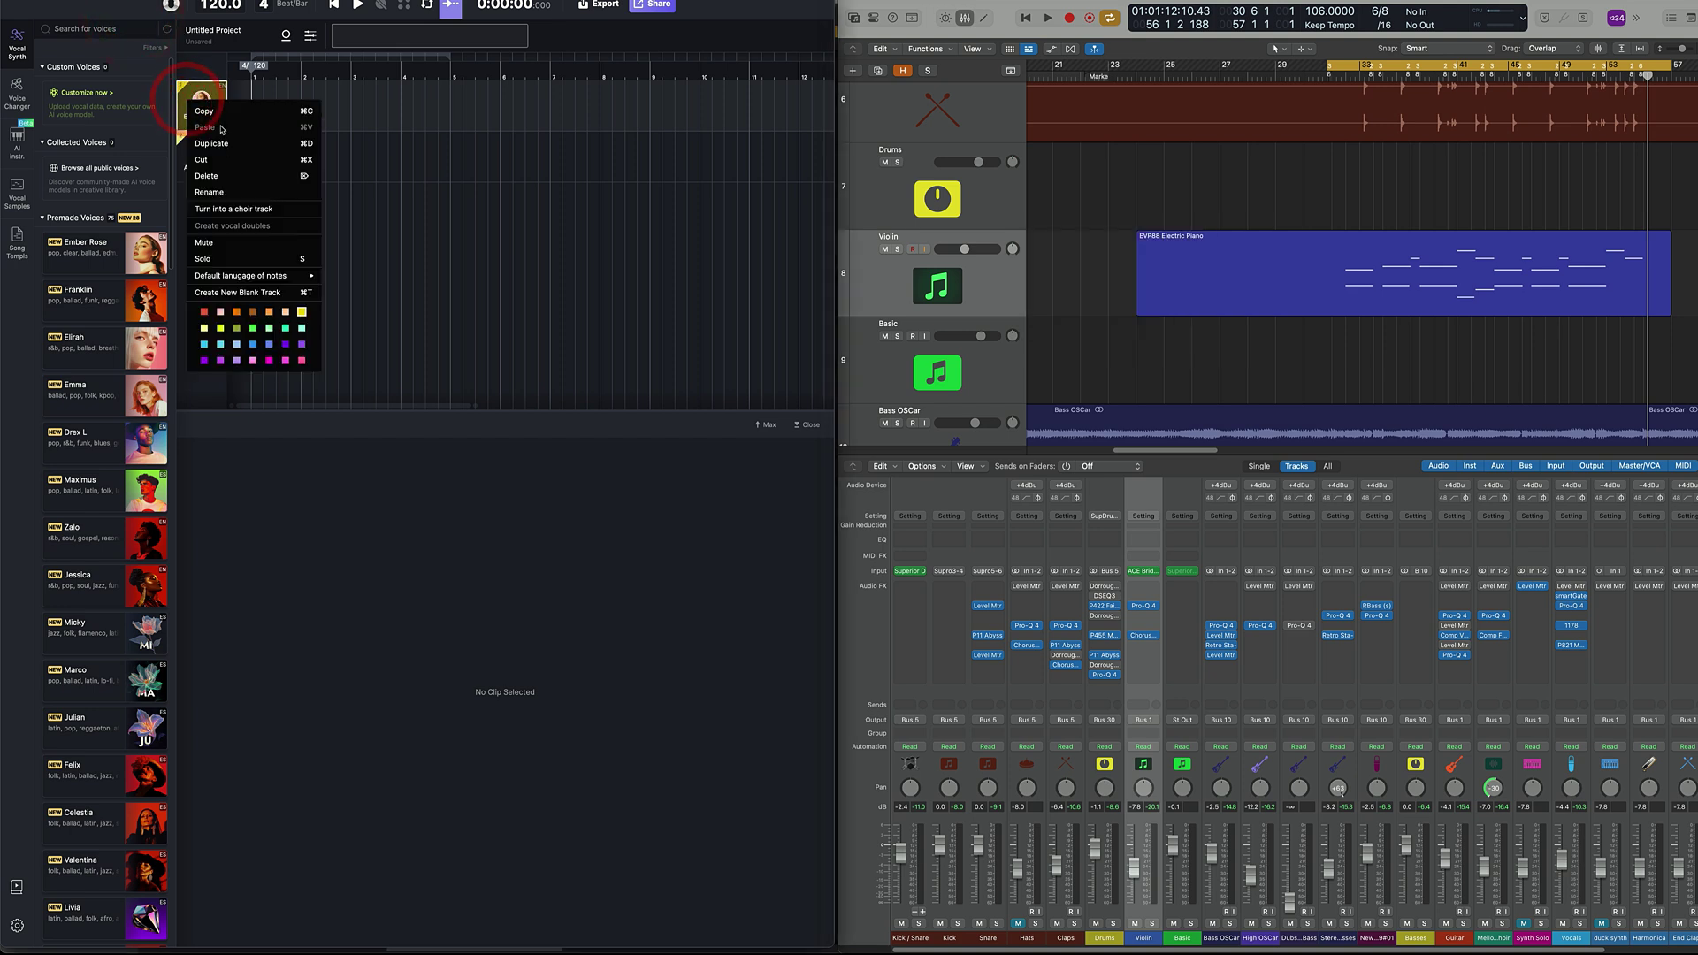
{"action": "left_click", "coordinate": [223, 171]}
{"action": "right_click", "coordinate": [198, 123]}
{"action": "left_click", "coordinate": [224, 197]}
- Show the AI instruments and add a new track set as an AI instrument track
{"action": "left_click", "coordinate": [17, 141]}
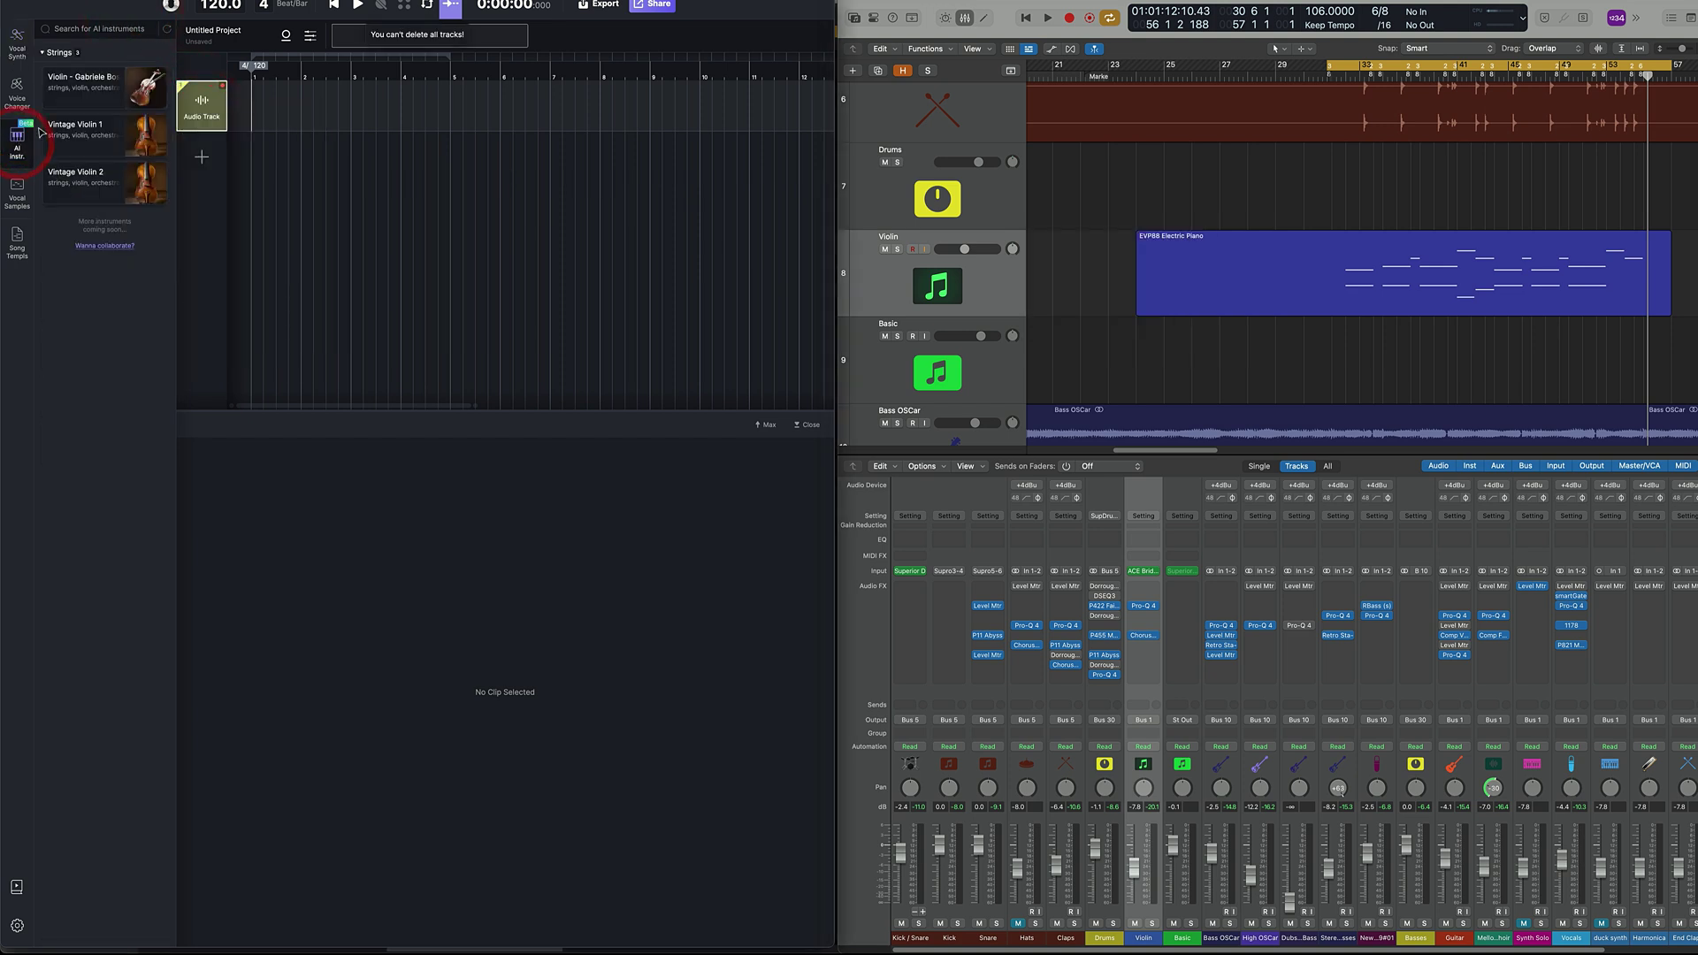
{"action": "left_click", "coordinate": [202, 157]}
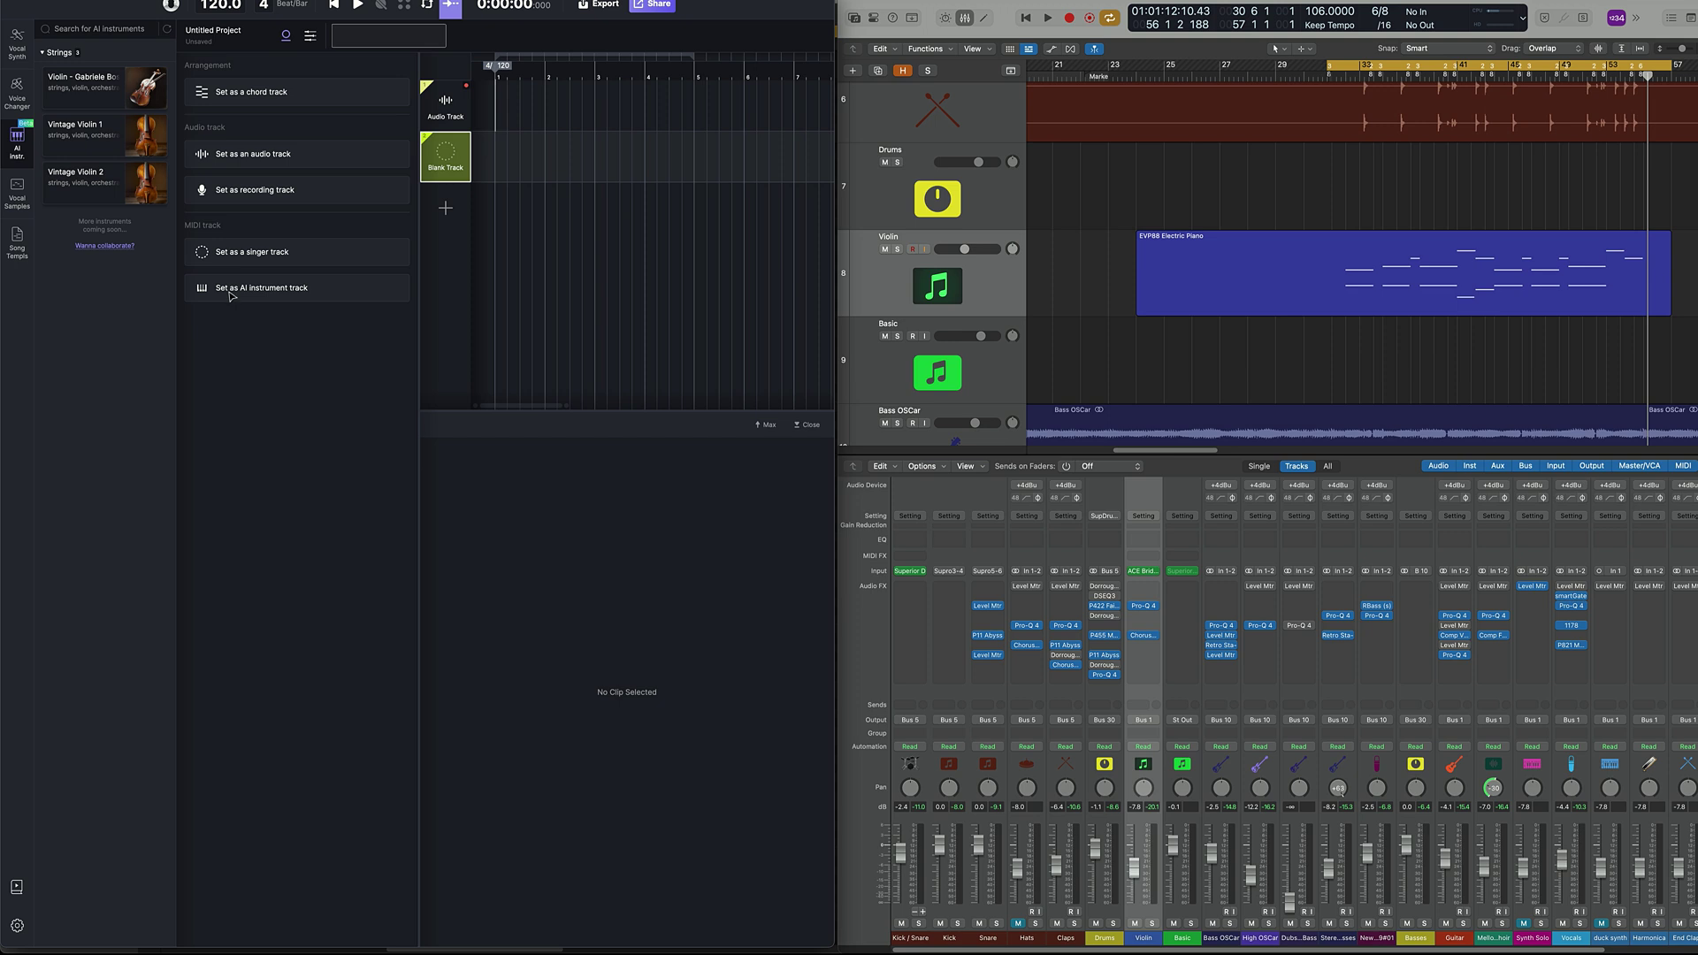
{"action": "left_click", "coordinate": [230, 292]}
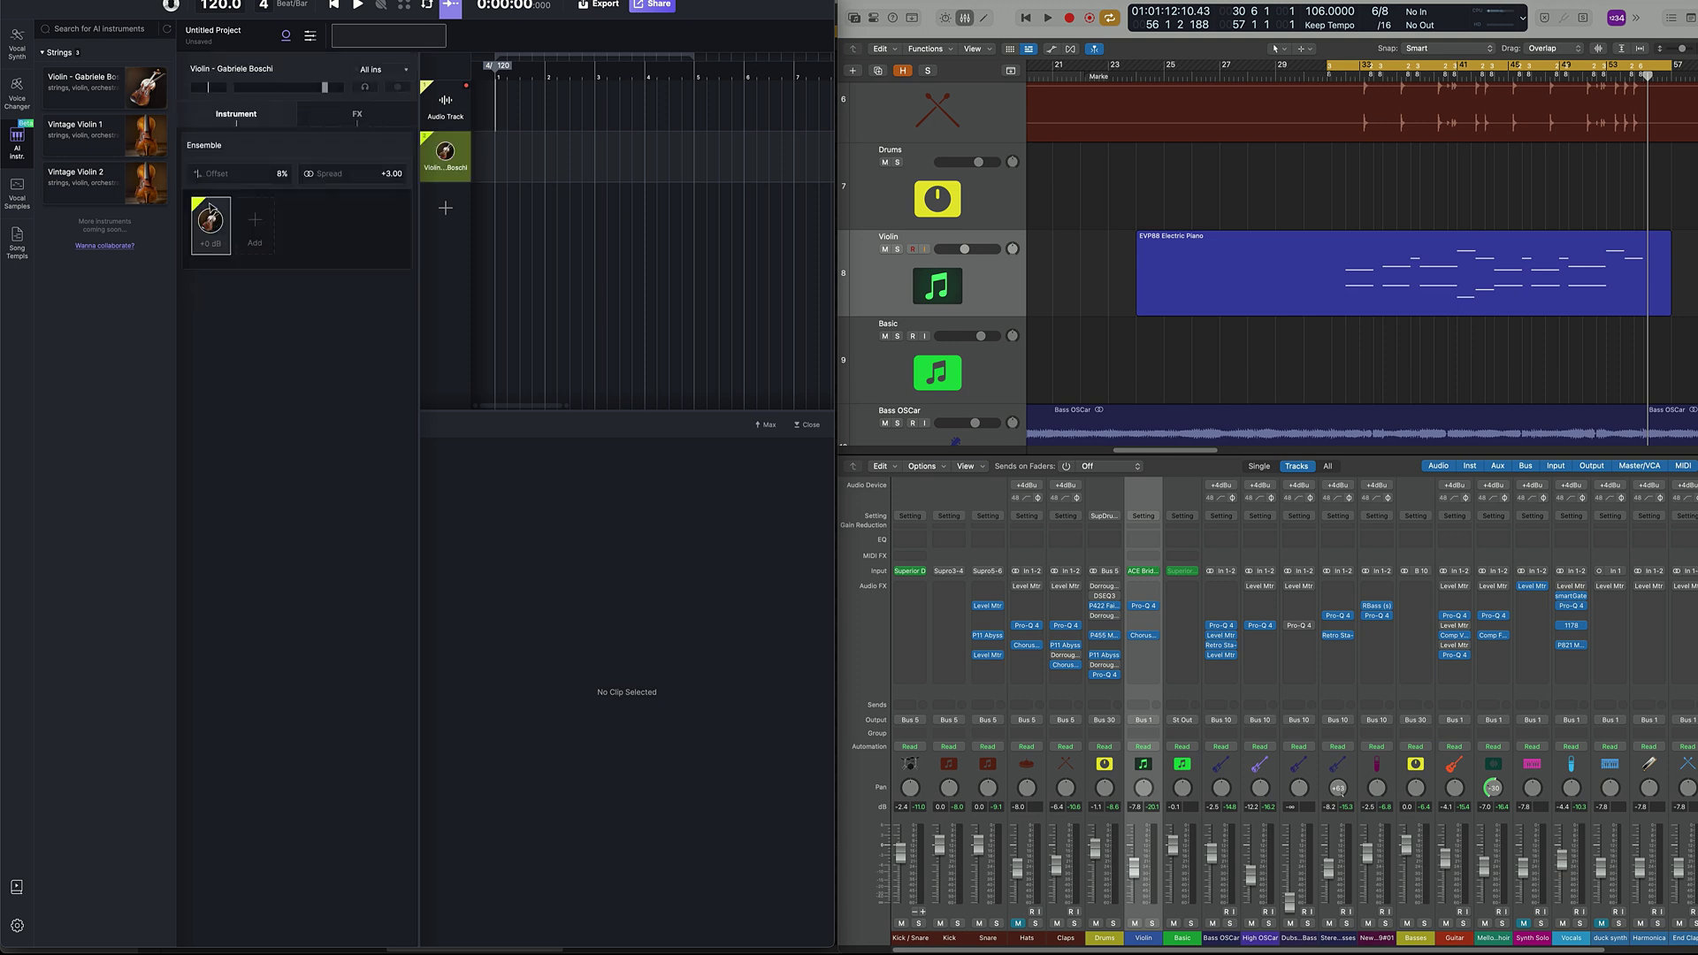
- Record the Violin part's MIDI from about bar 32 through ACE Bridge 2 into the AI violin track and bring the recorded clip into view
{"action": "left_click", "coordinate": [1143, 571]}
{"action": "left_click_drag", "start_coordinate": [1174, 226], "coordinate": [1154, 197]}
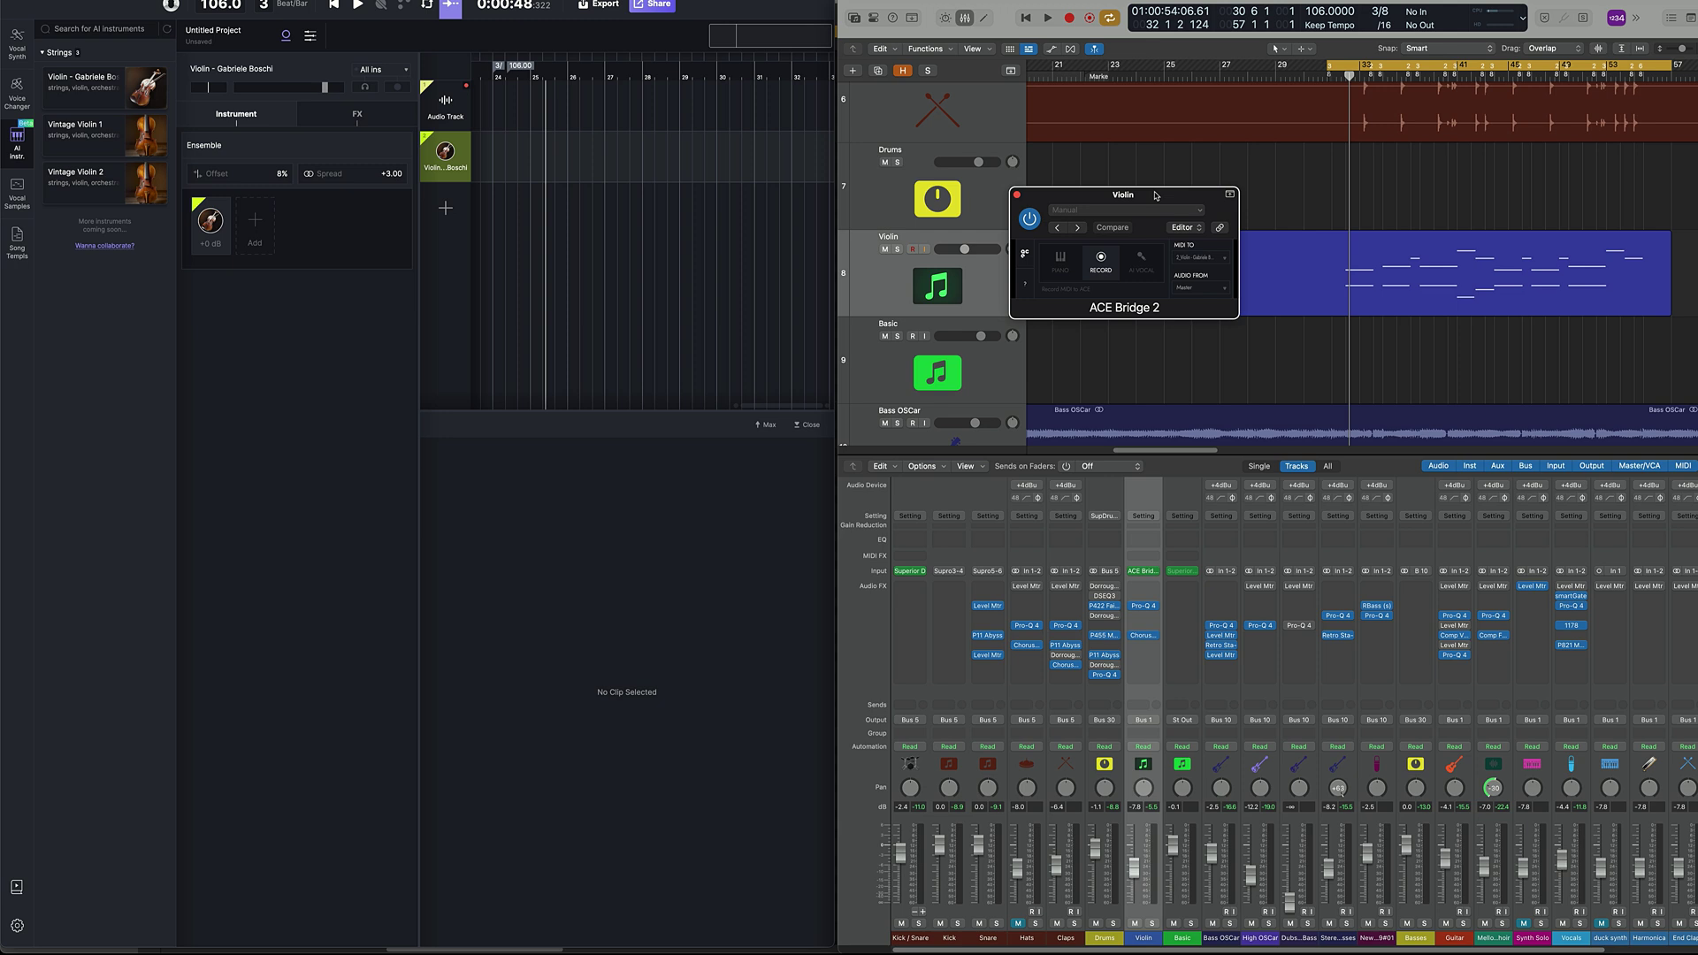
{"action": "key", "text": "space"}
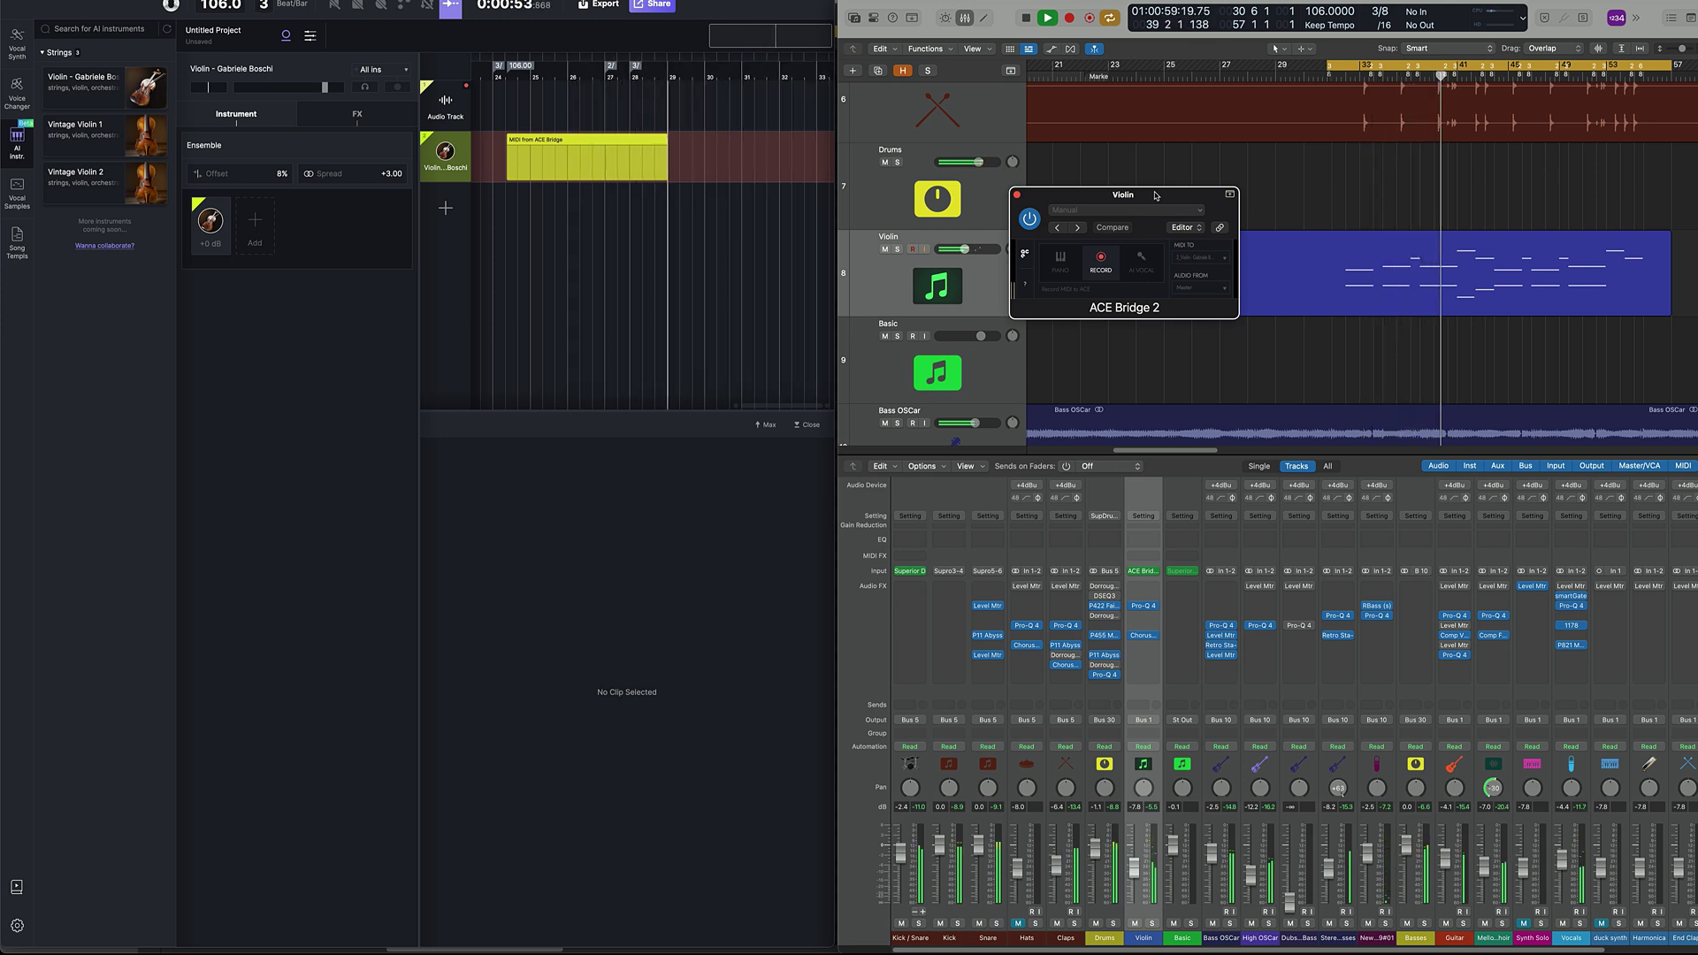
{"action": "left_click", "coordinate": [1101, 258]}
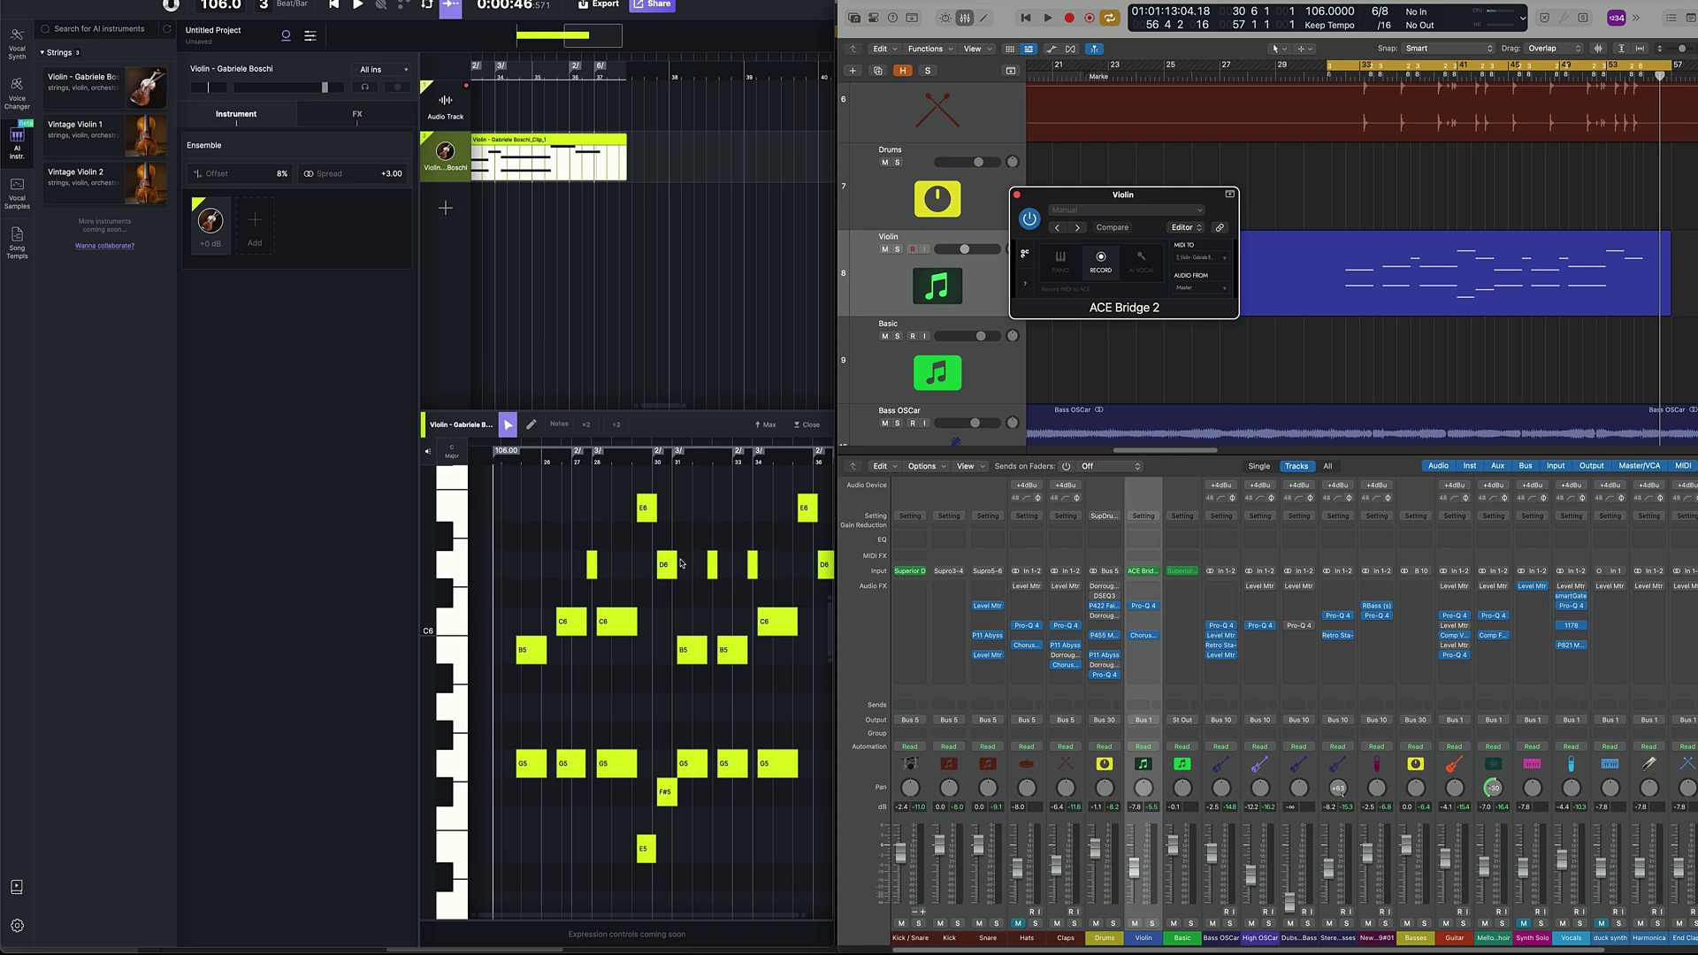
{"action": "left_click", "coordinate": [91, 5]}
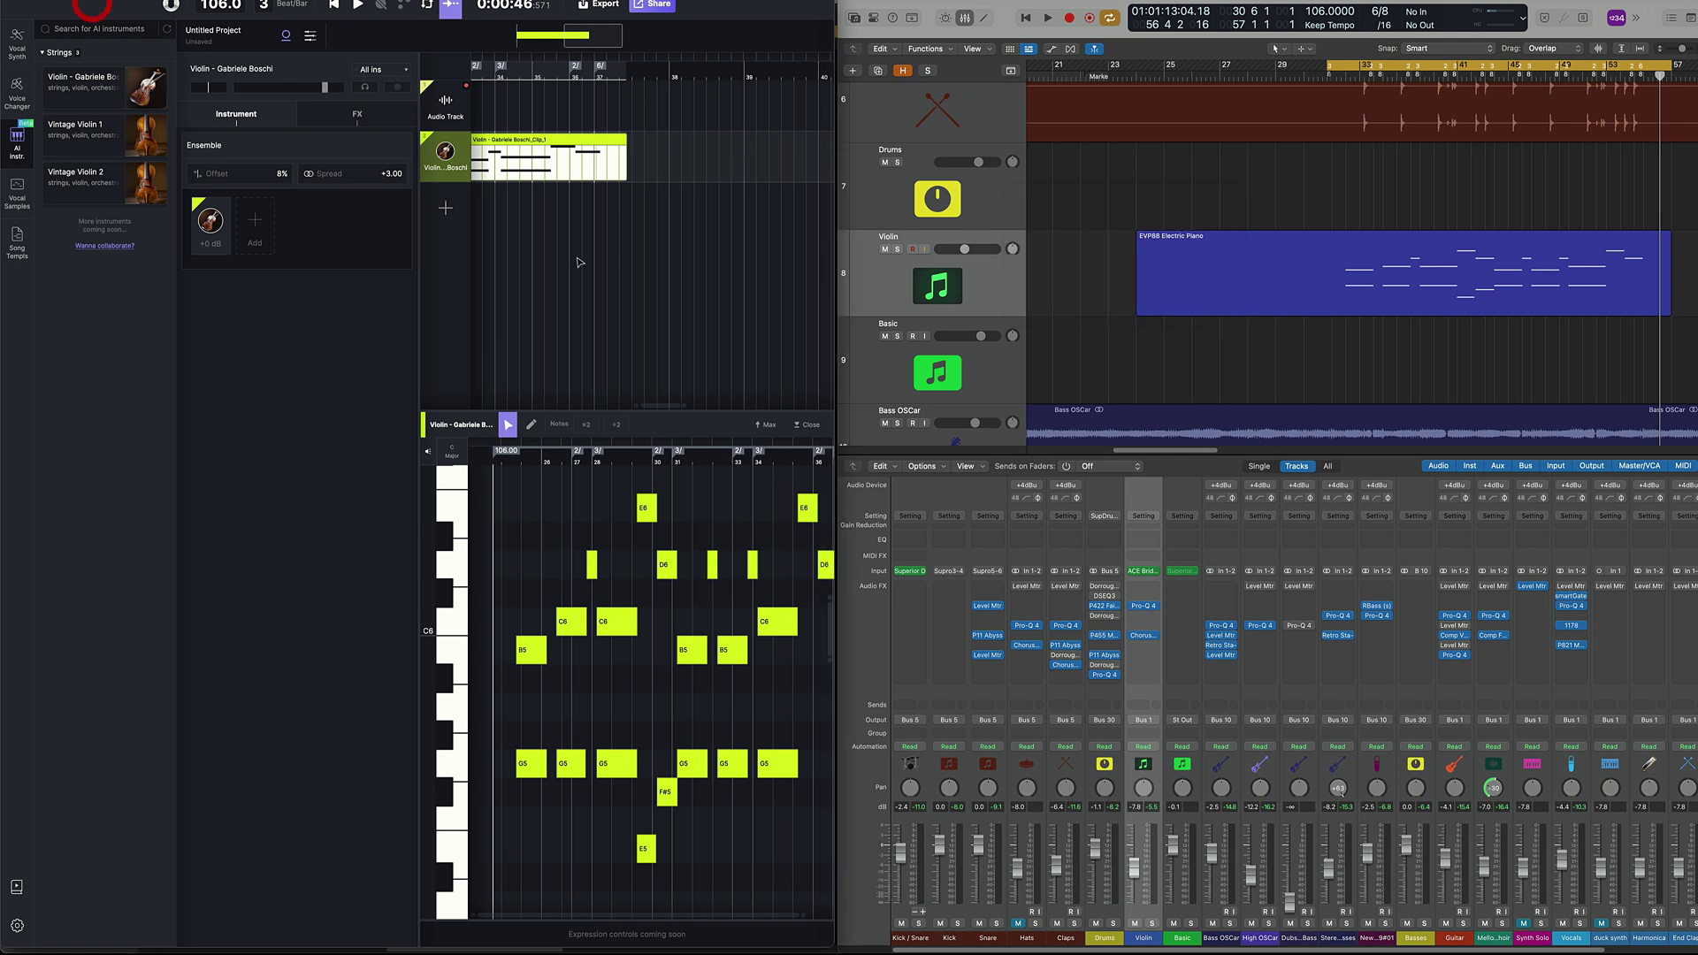
{"action": "scroll", "coordinate": [576, 257], "scroll_direction": "left", "scroll_amount": 5}
{"action": "scroll", "coordinate": [576, 258], "scroll_direction": "down", "scroll_amount": 3}
{"action": "left_click", "coordinate": [643, 47]}
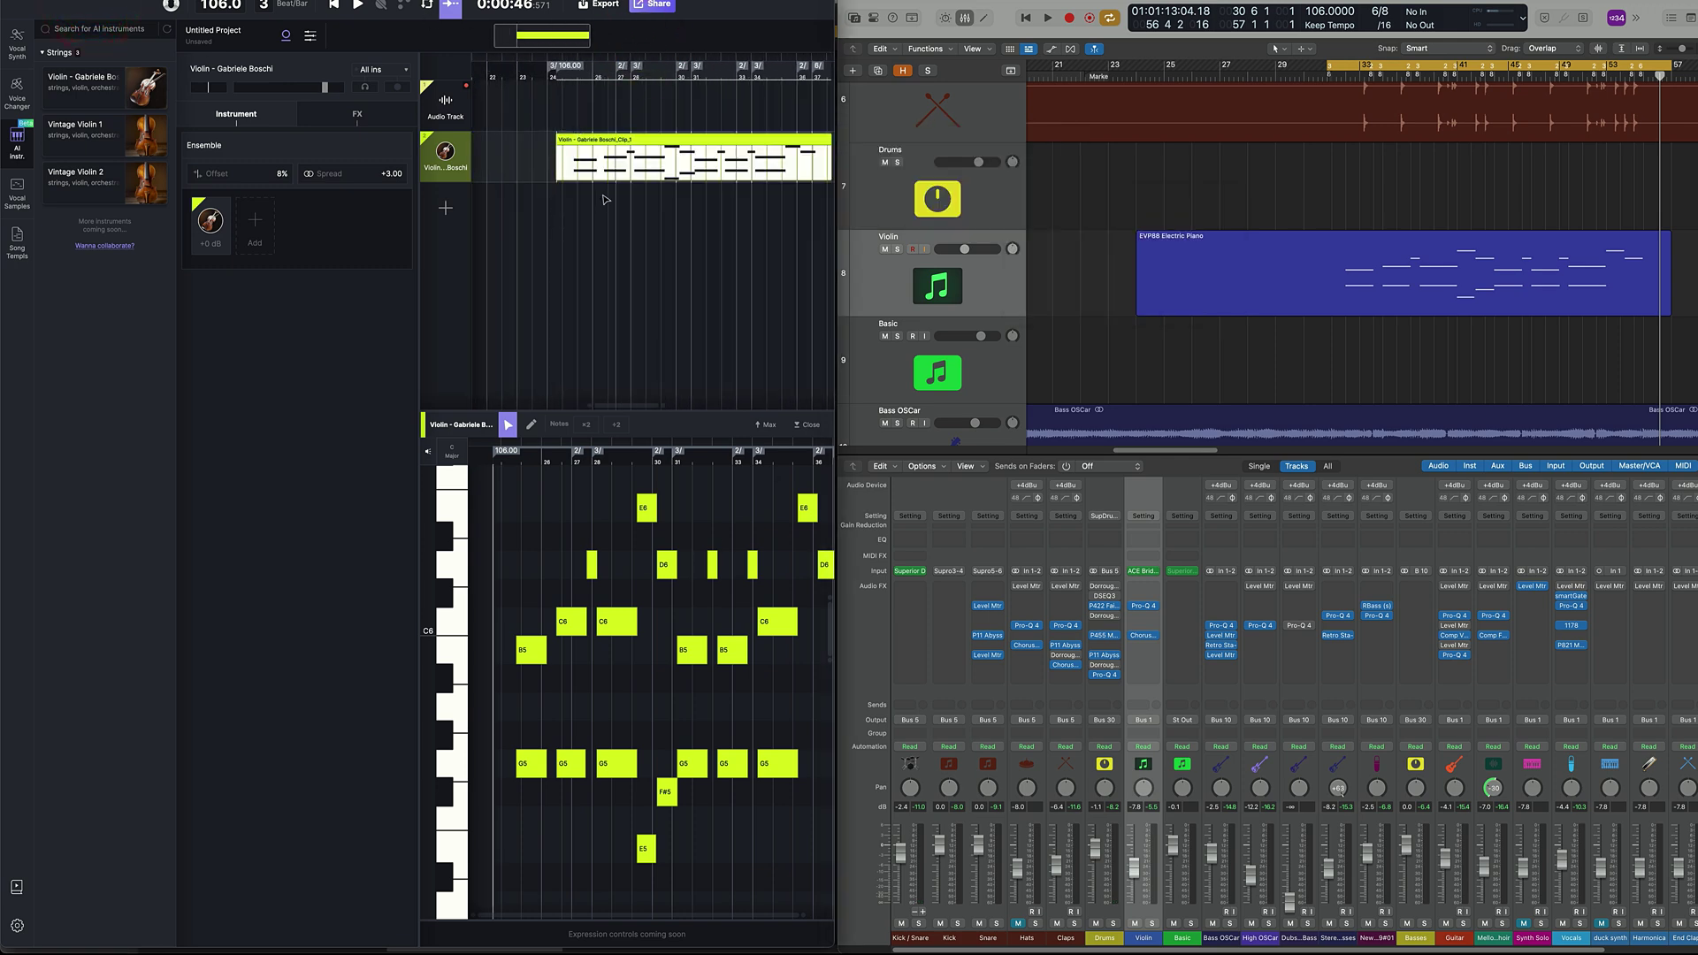
- Mute the first EVP88 Electric Piano region on Logic's Violin track
{"action": "left_click", "coordinate": [1142, 570]}
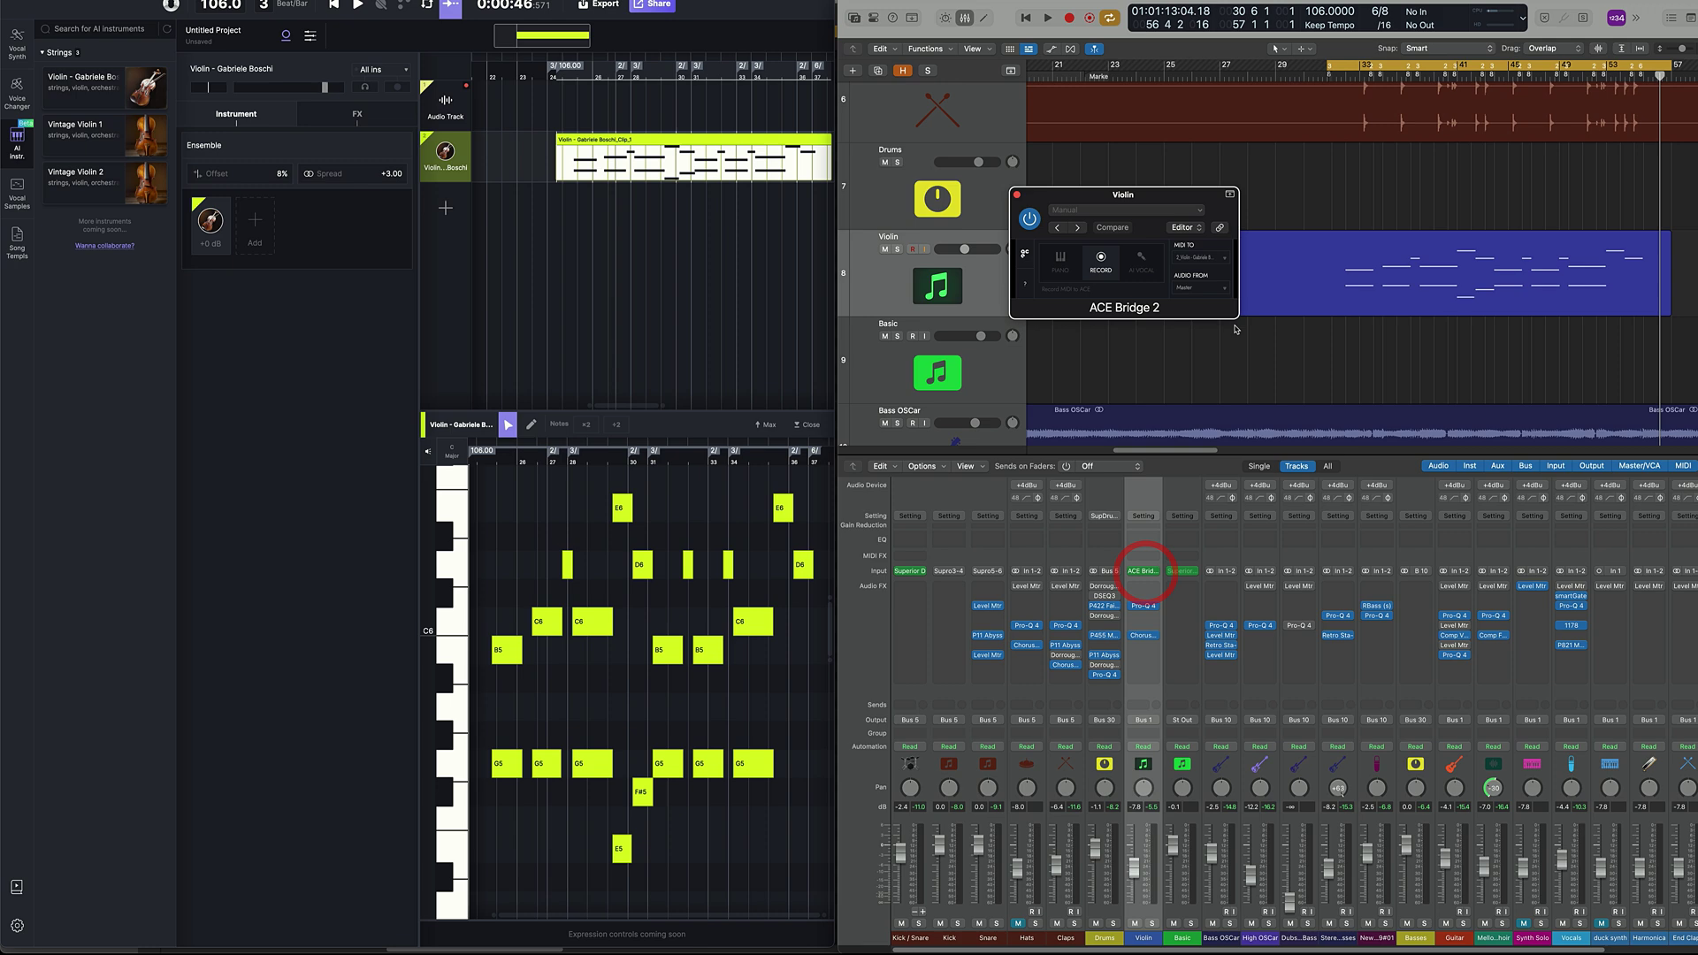
{"action": "left_click", "coordinate": [1388, 236]}
{"action": "key", "text": "ctrl"}
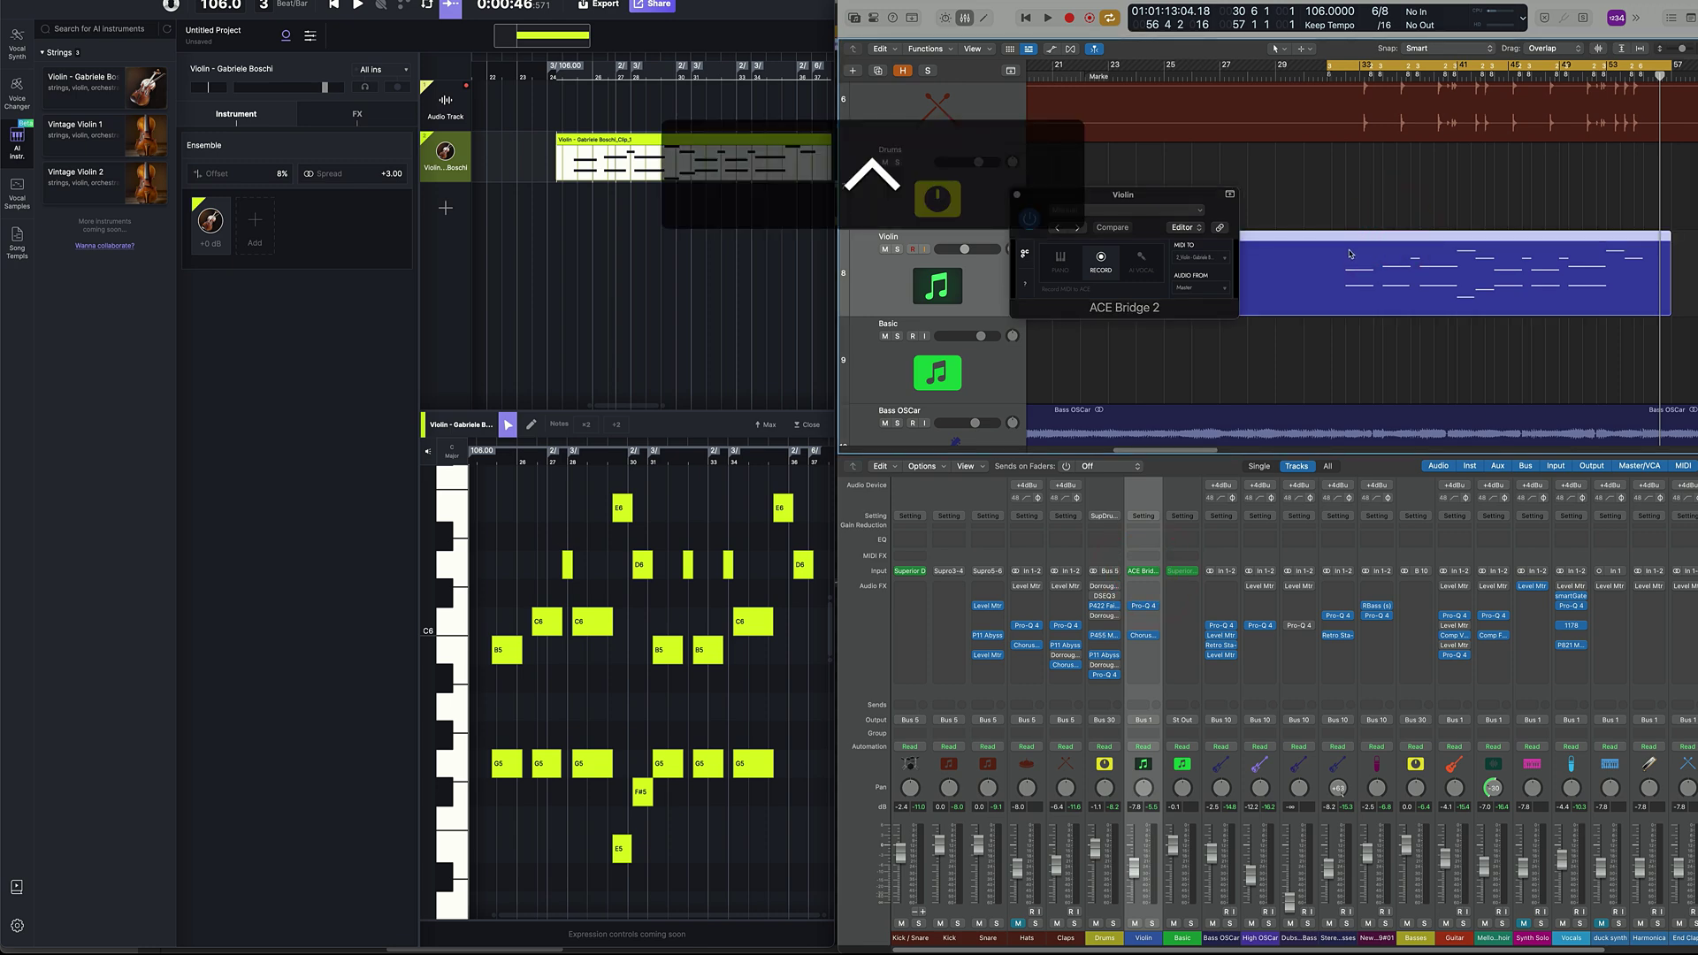
{"action": "key", "text": "ctrl+m"}
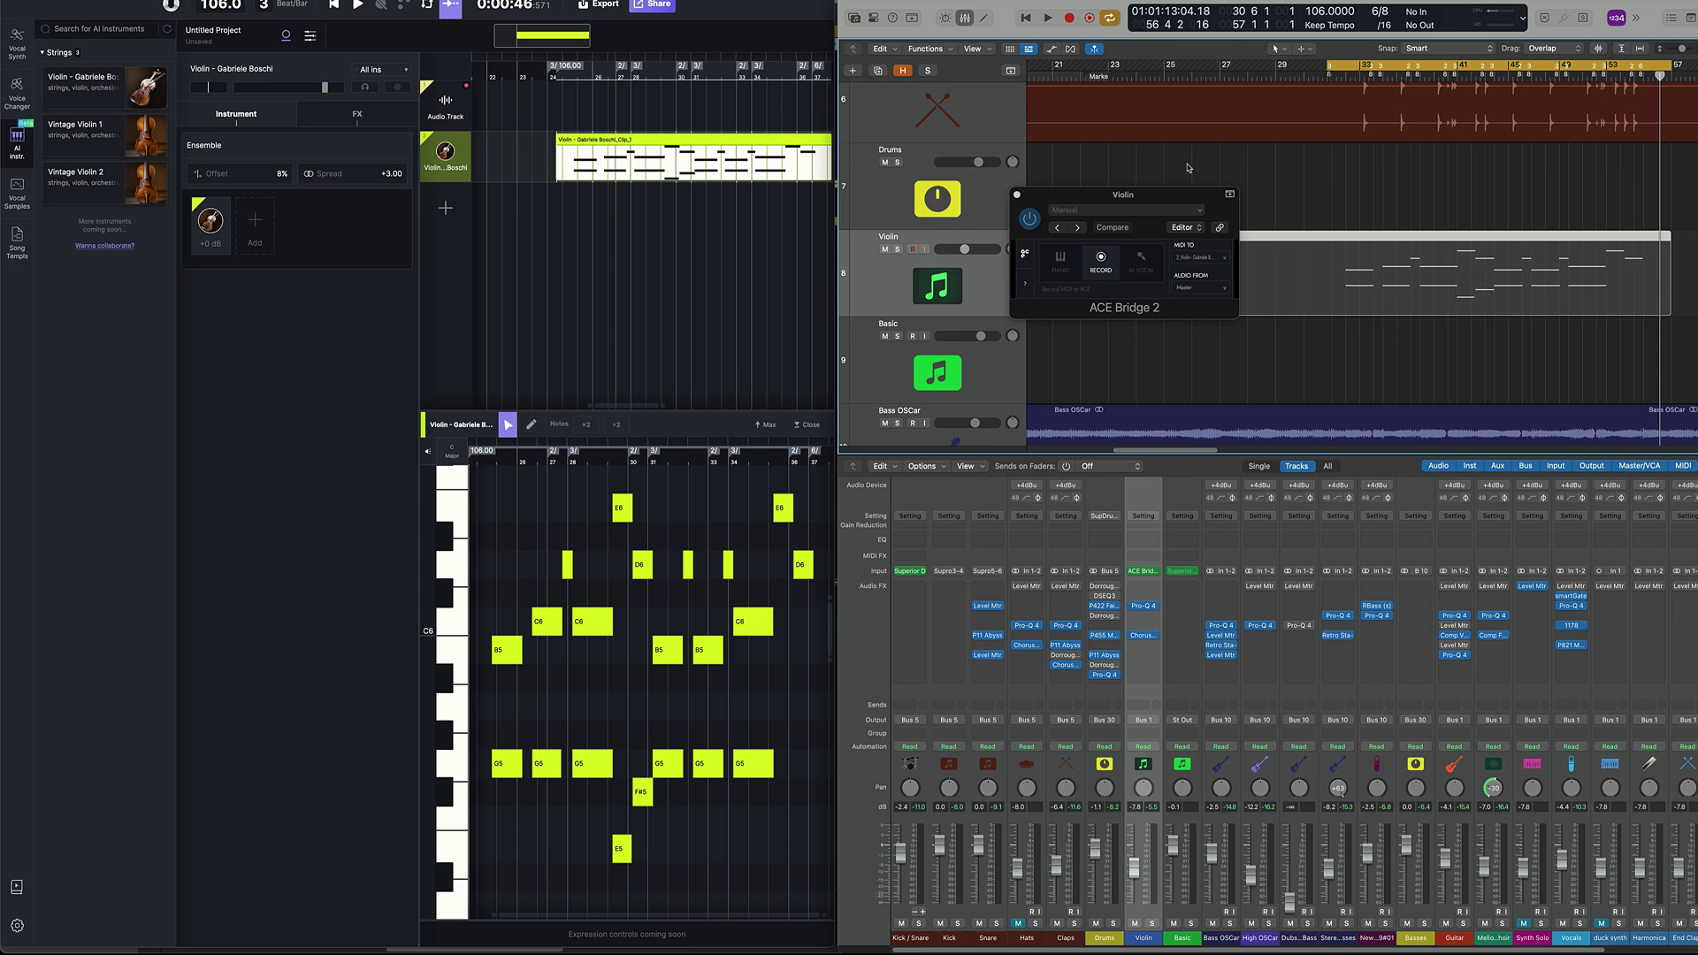
- Switch ACE Bridge 2 to AI Vocal mode and move its window clear of the muted Violin region
{"action": "left_click_drag", "start_coordinate": [1176, 192], "coordinate": [1165, 66]}
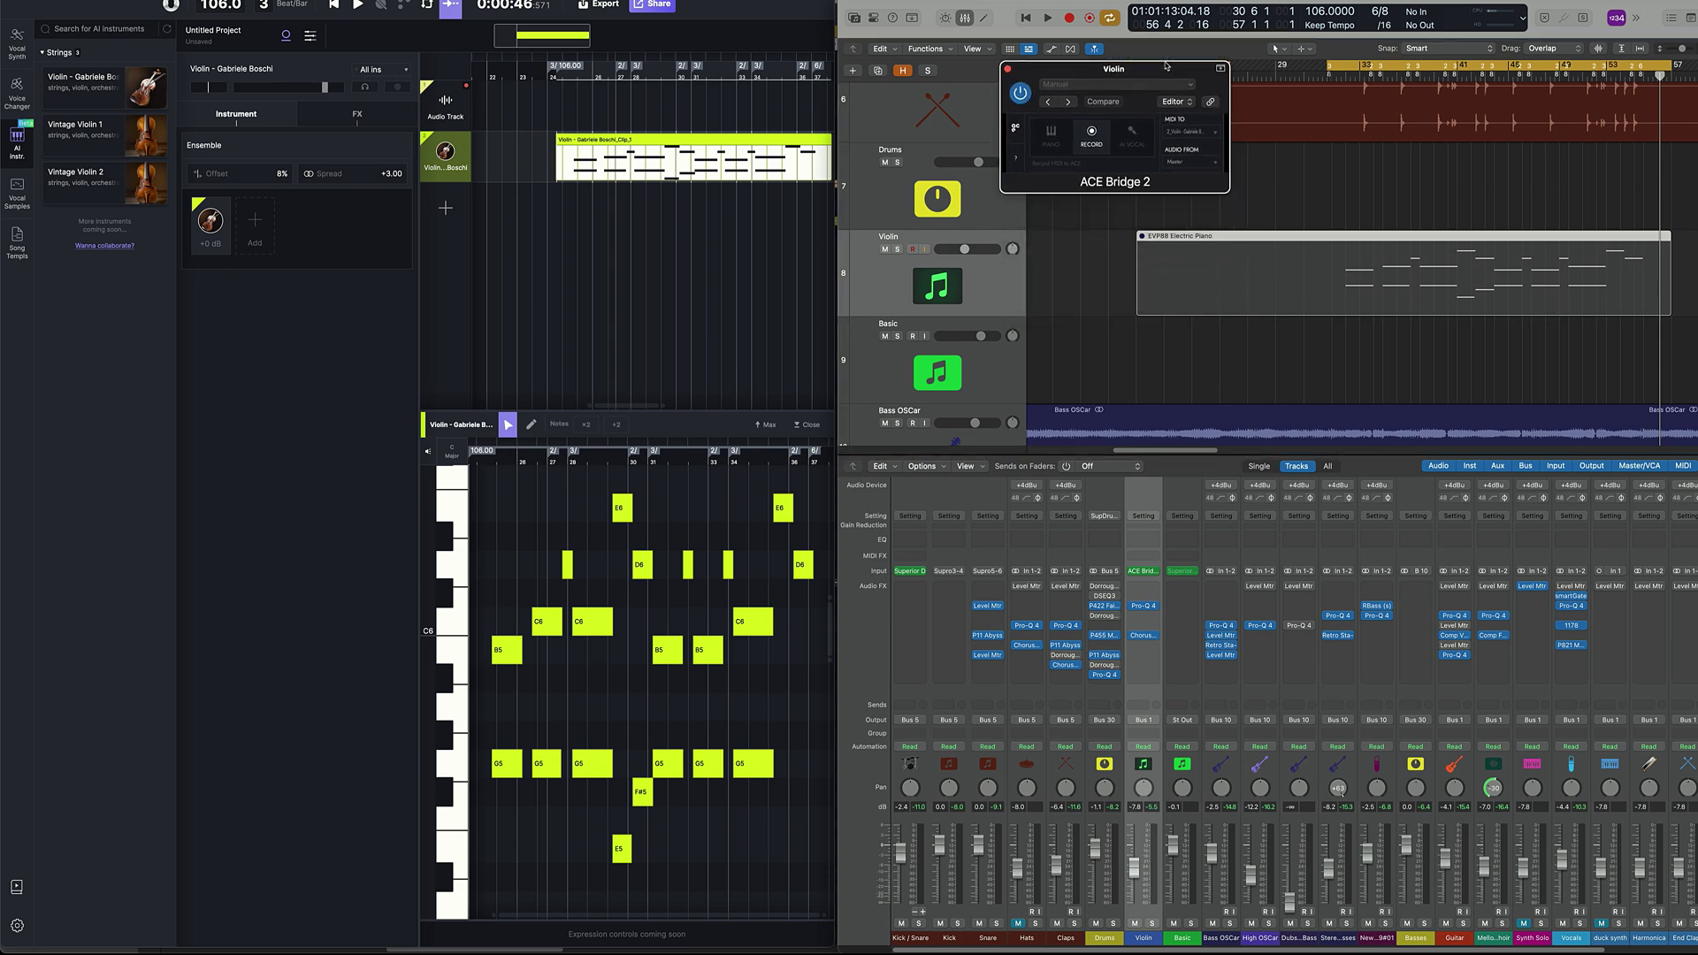
{"action": "left_click", "coordinate": [1136, 137]}
{"action": "left_click_drag", "start_coordinate": [1156, 72], "coordinate": [1150, 64]}
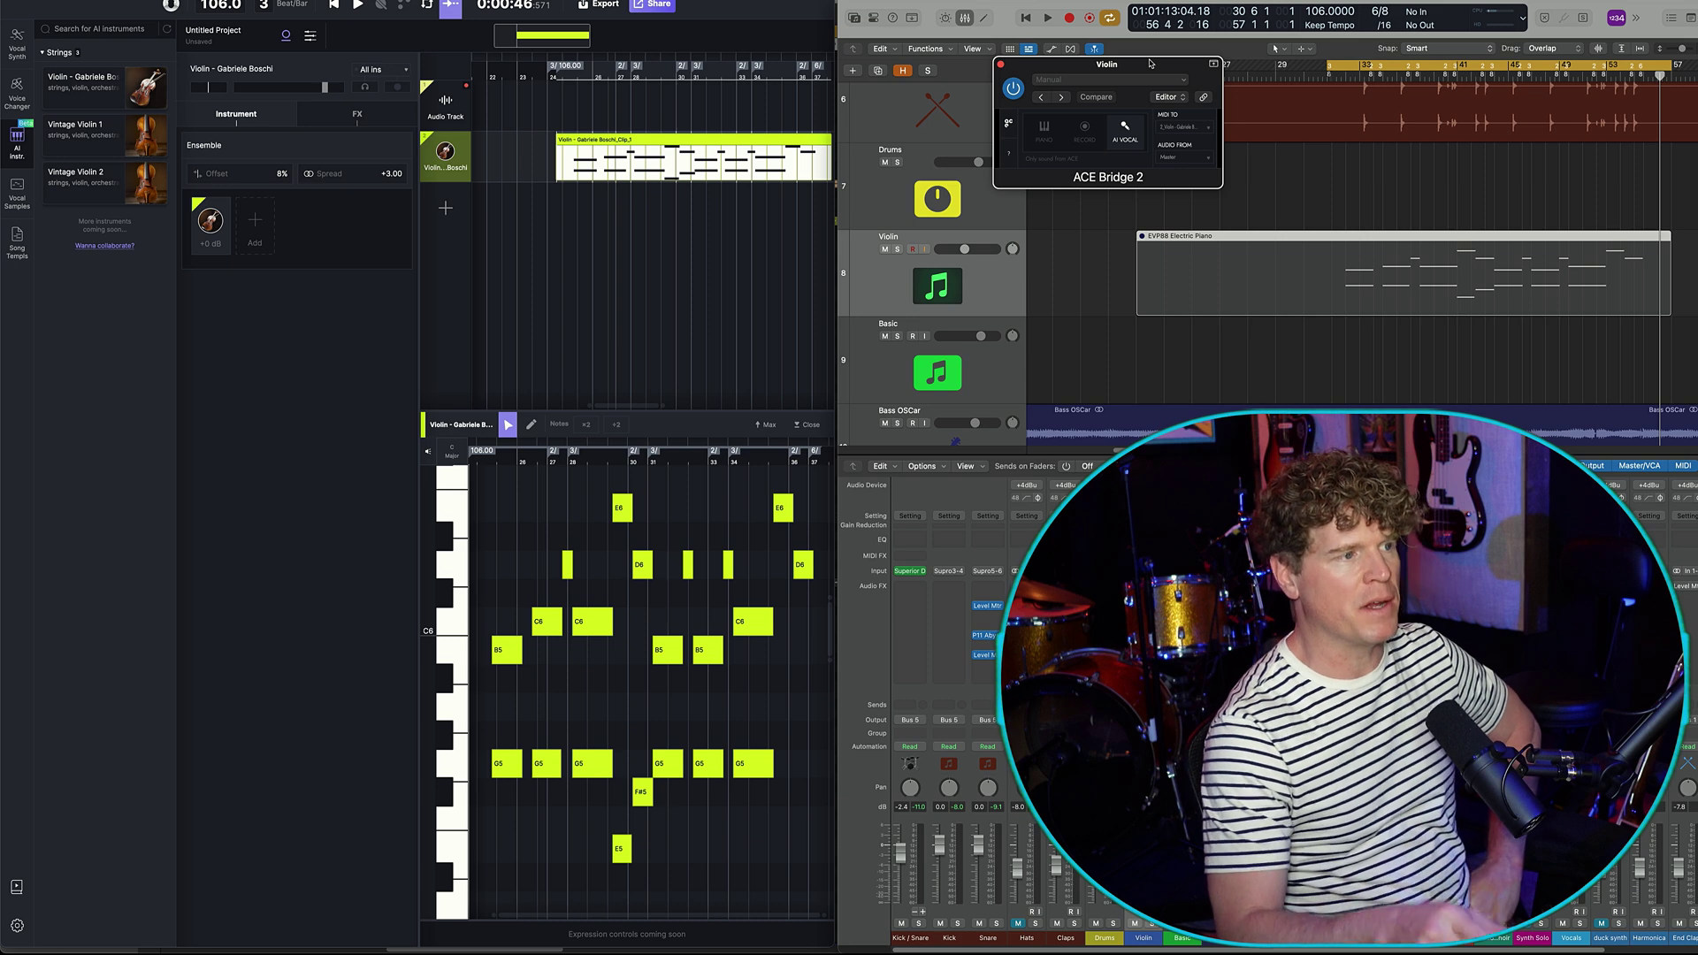
{"action": "left_click", "coordinate": [1133, 124]}
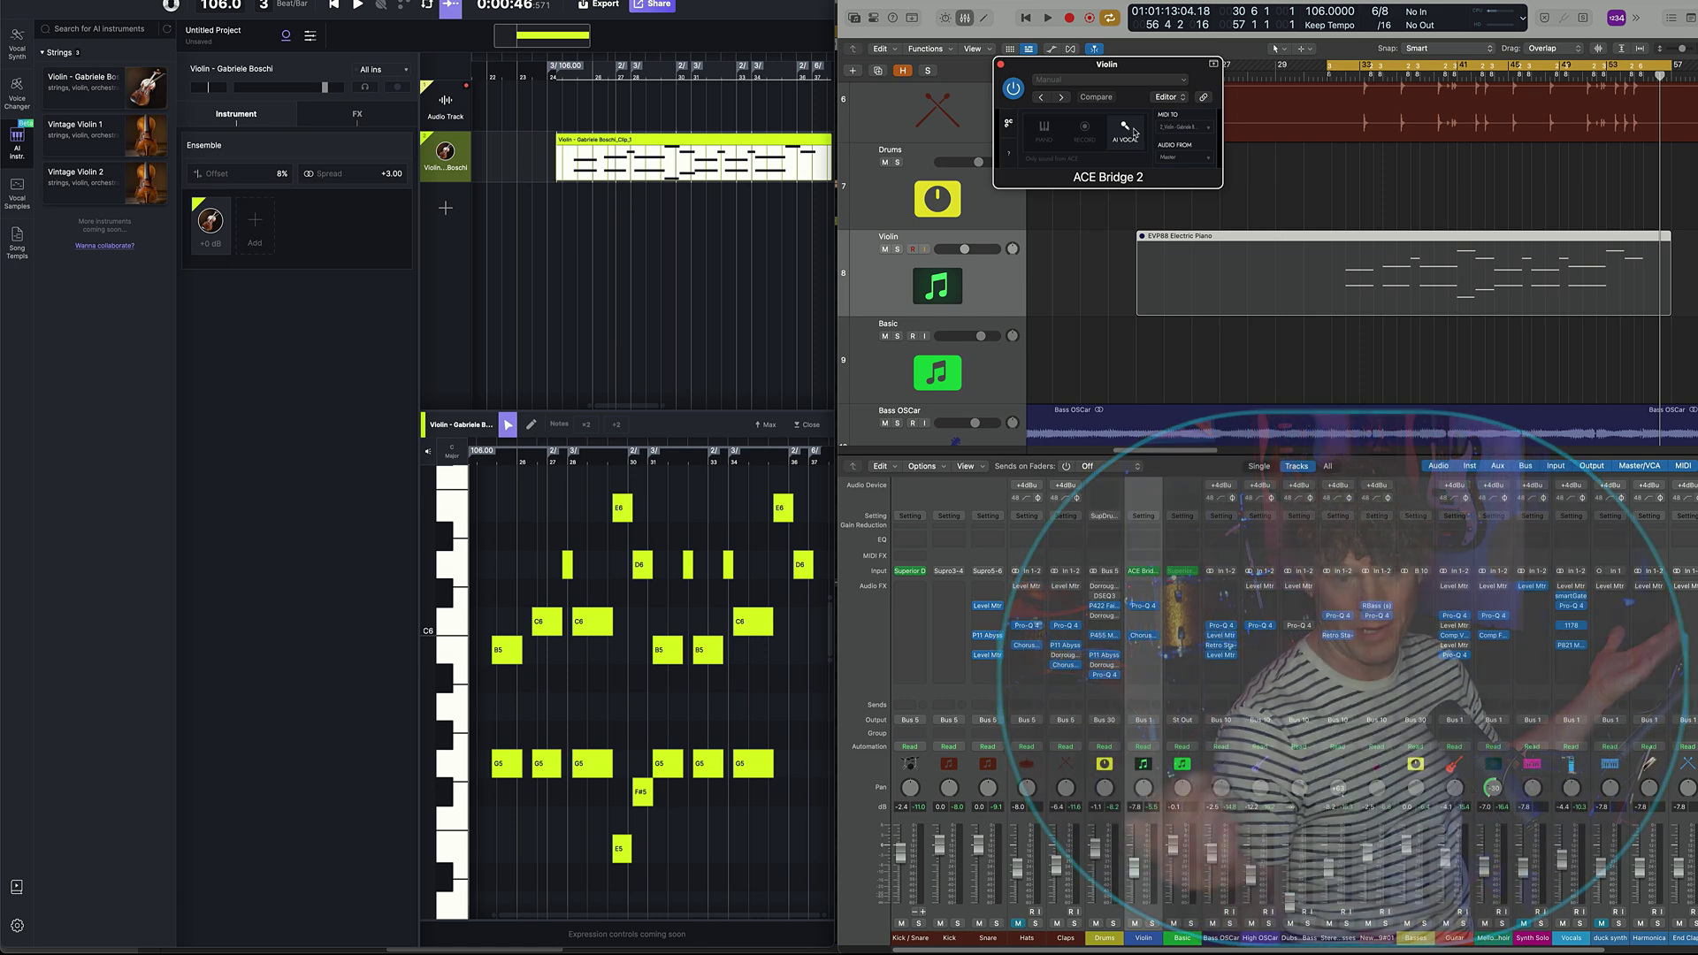
- Play the song with the AI violin in the mix and adjust the Violin channel's fader
{"action": "key", "text": "space"}
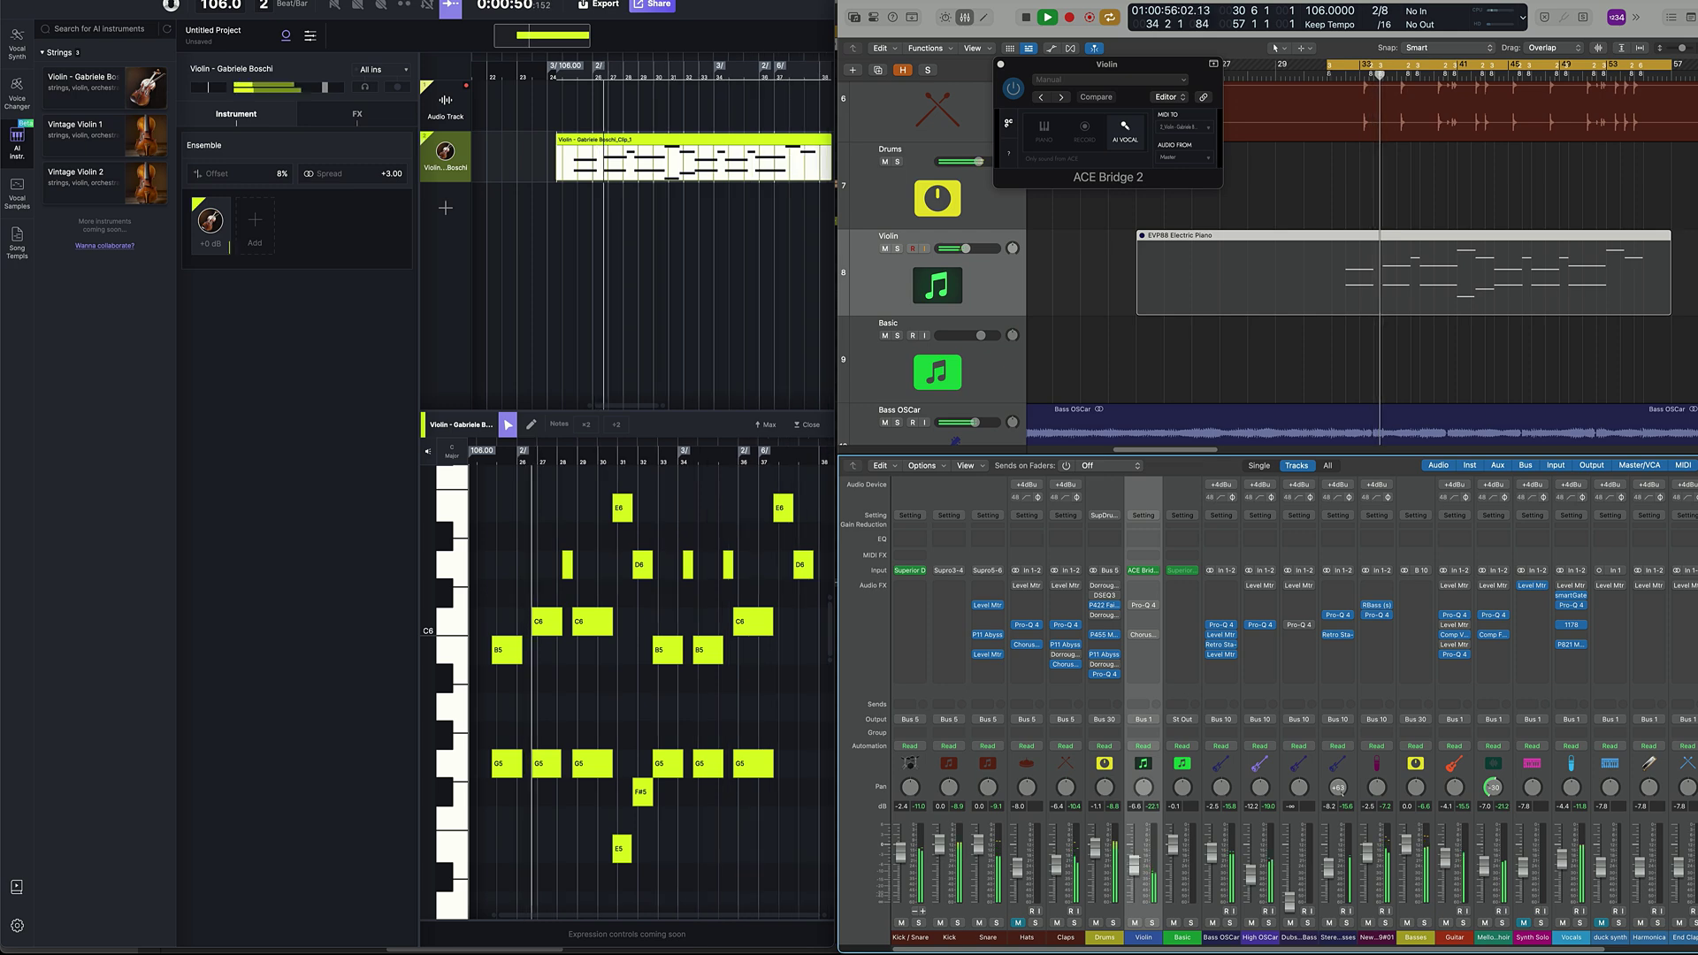
{"action": "left_click_drag", "start_coordinate": [1136, 860], "coordinate": [1137, 864]}
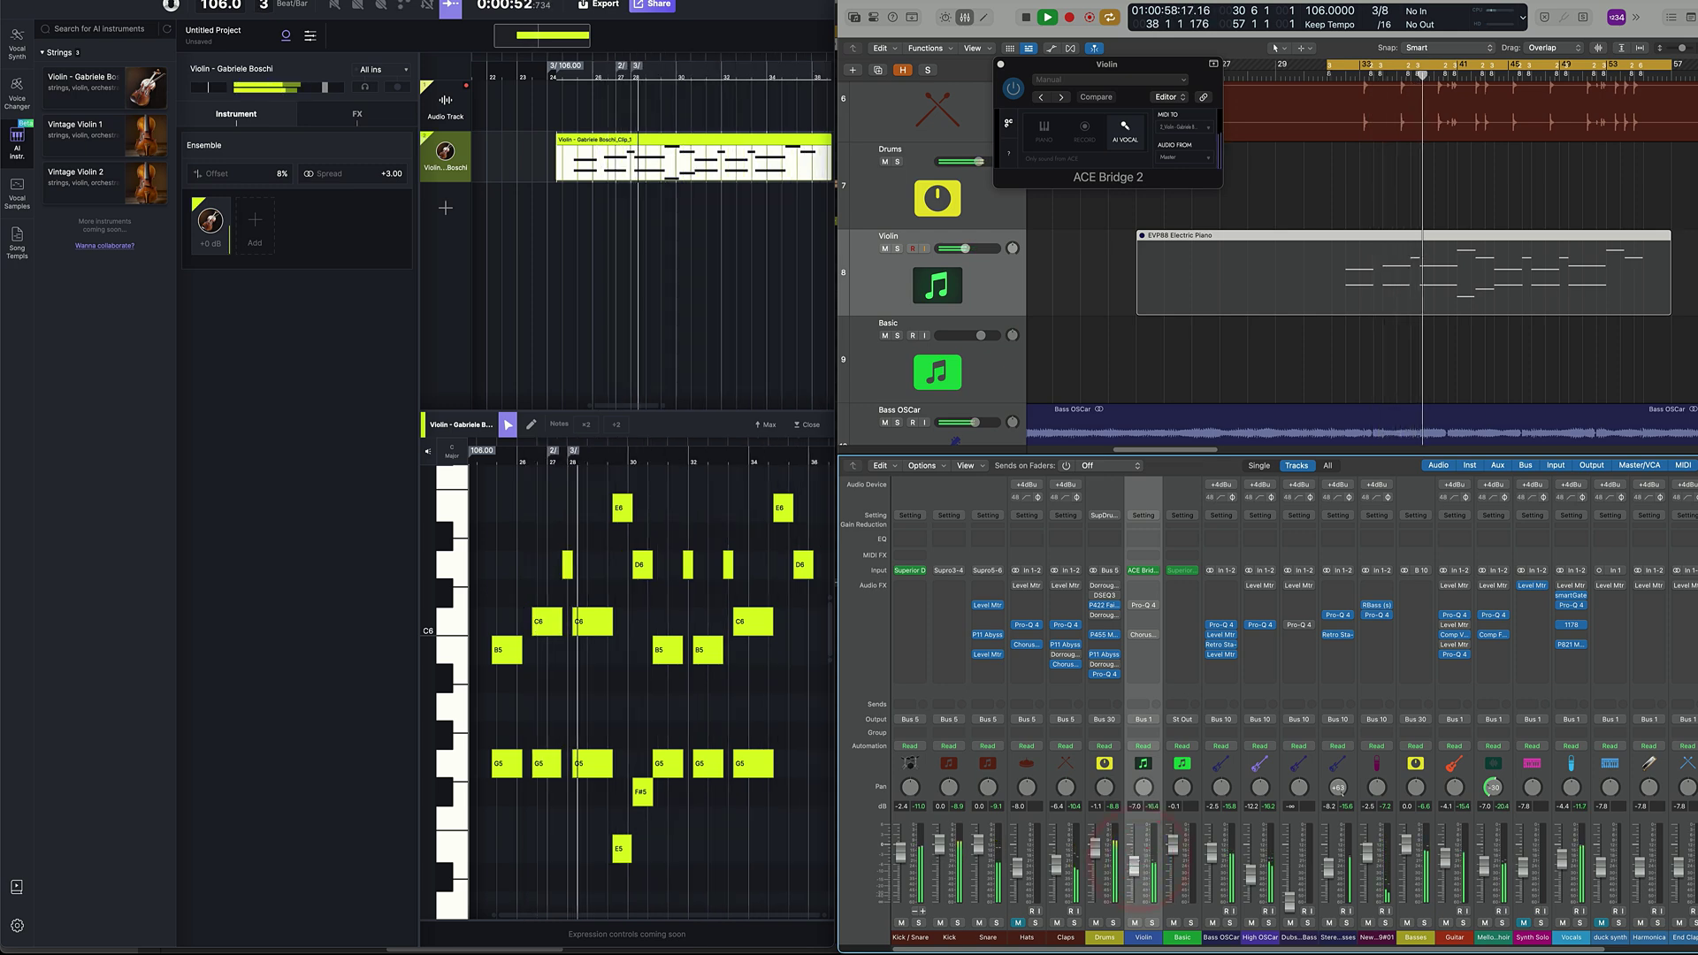
- Enlarge ACE Studio, zoom in on the recorded violin clip and play it on its own to the end
{"action": "left_click", "coordinate": [752, 5]}
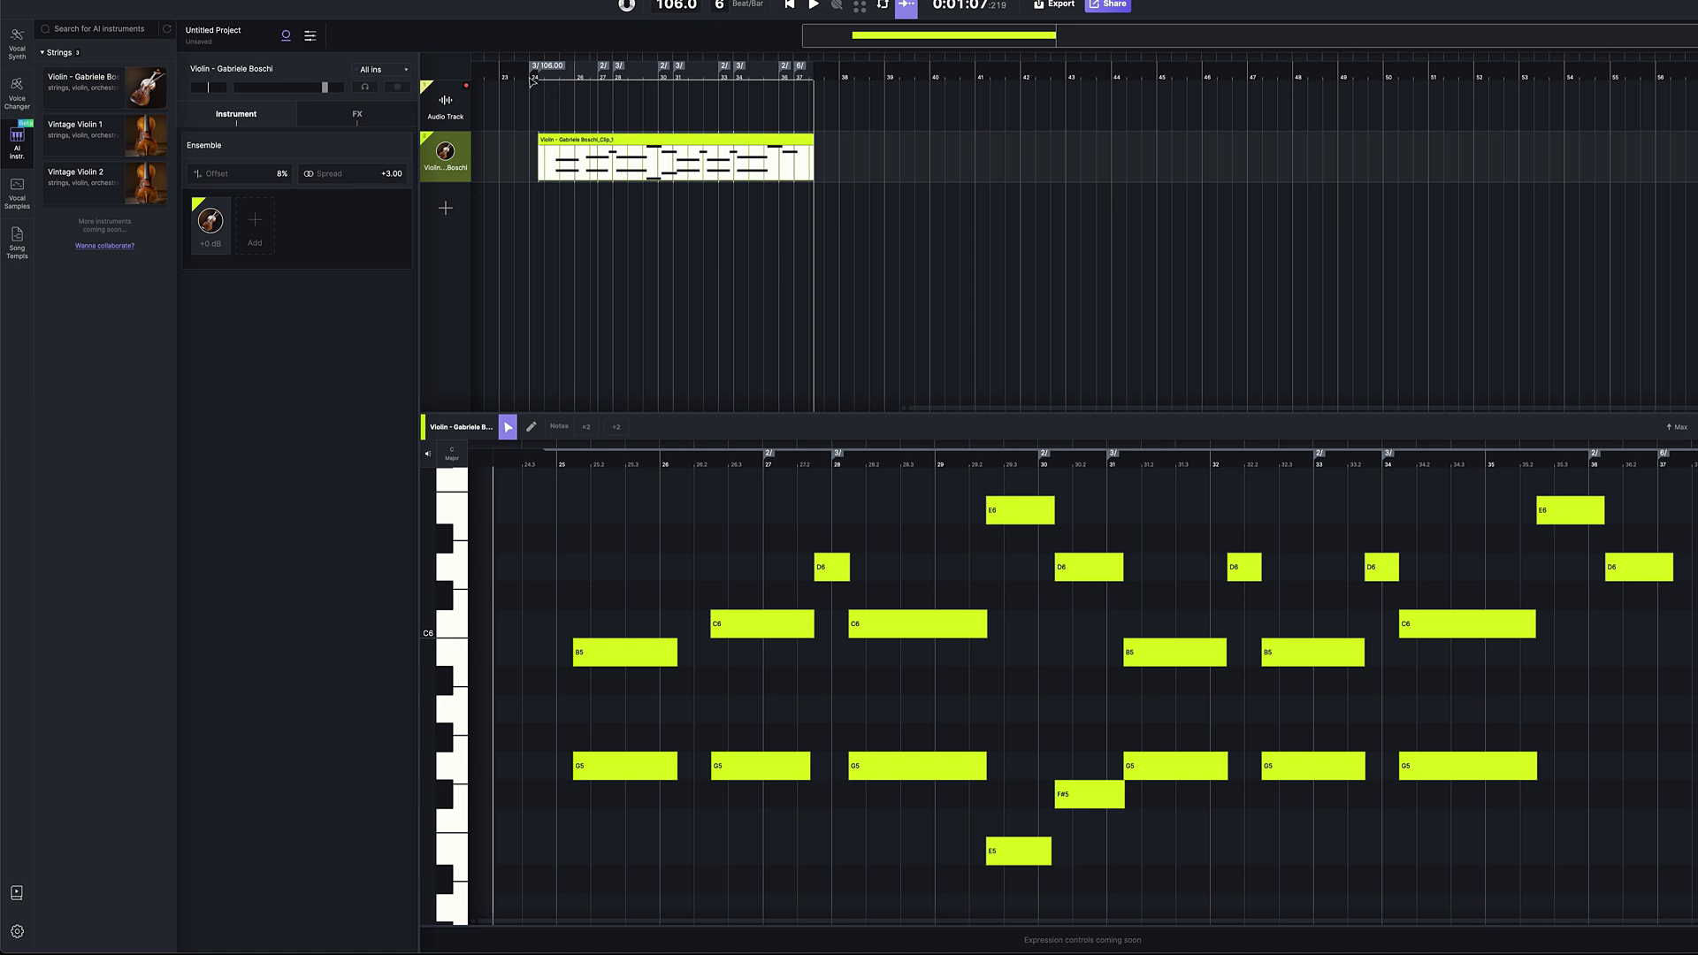
{"action": "scroll", "coordinate": [535, 132], "scroll_direction": "up", "scroll_amount": 5}
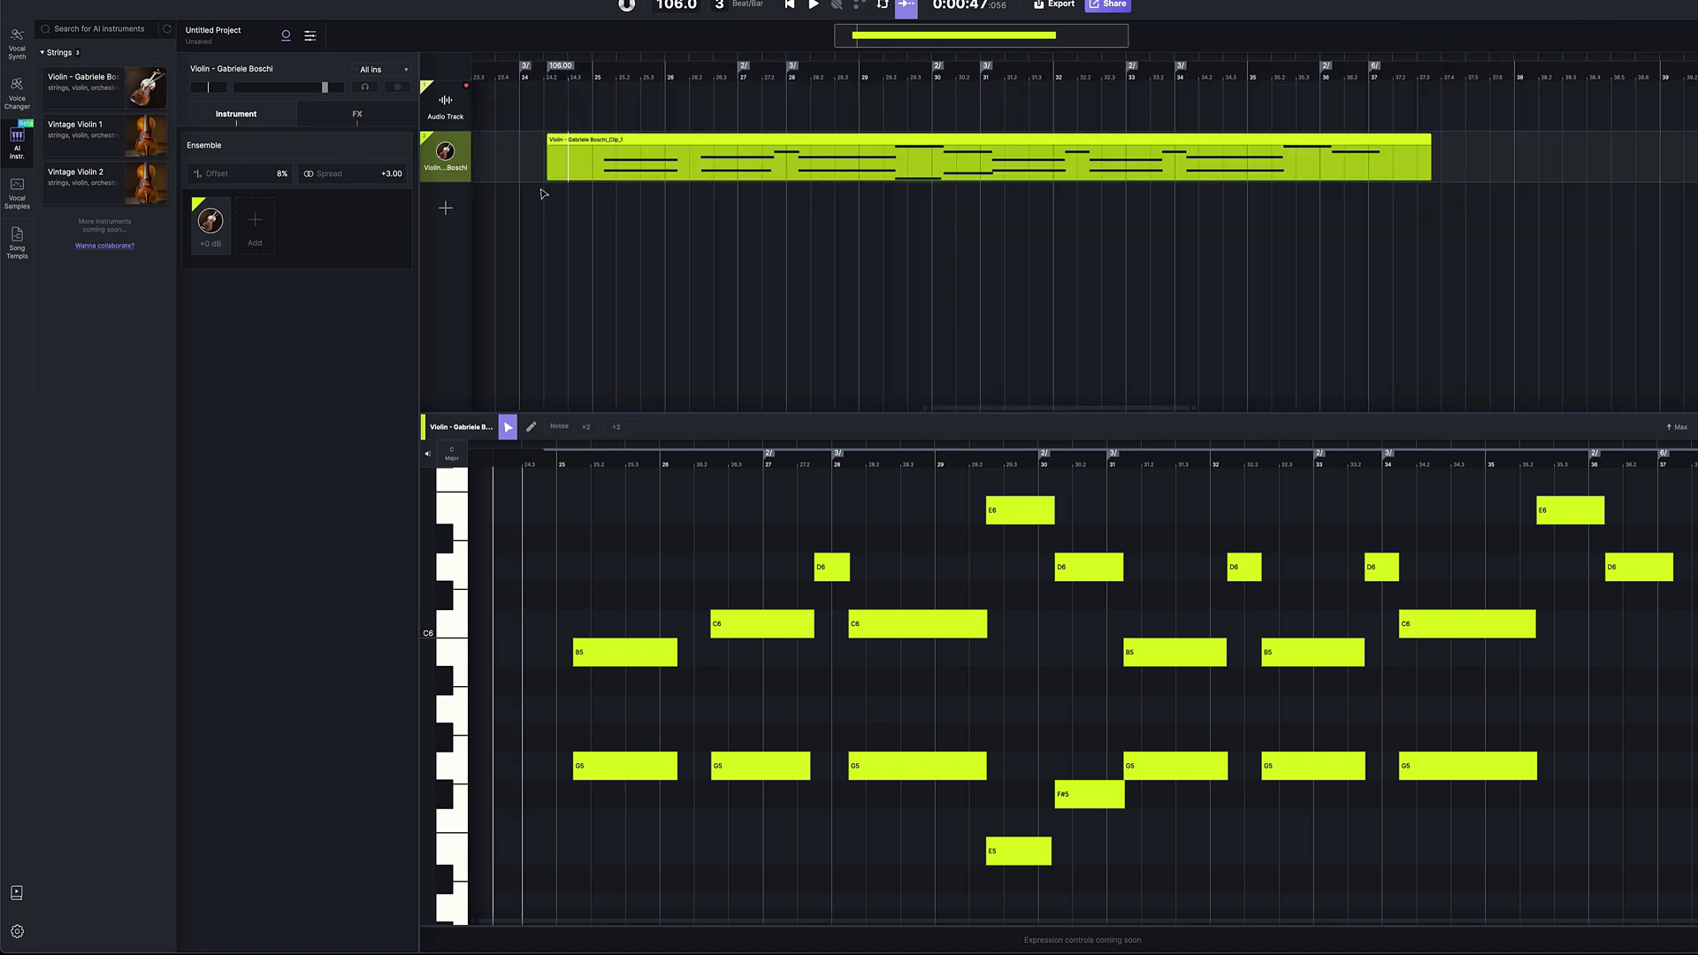
{"action": "key", "text": "space"}
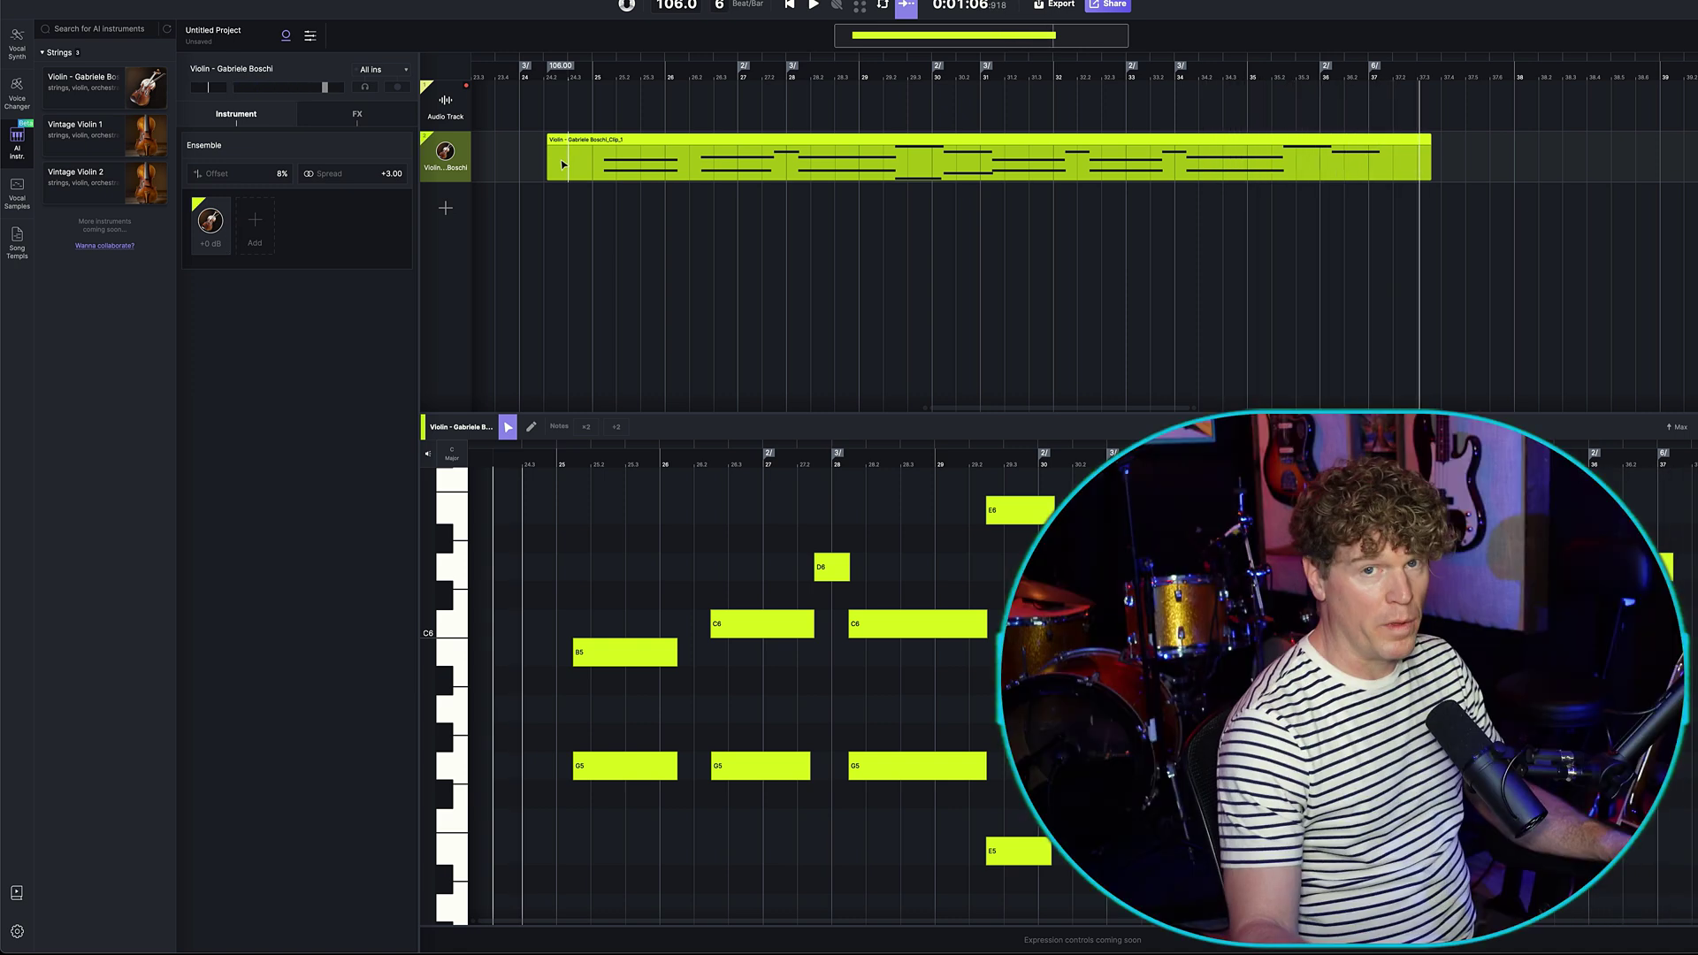
{"action": "key", "text": "space"}
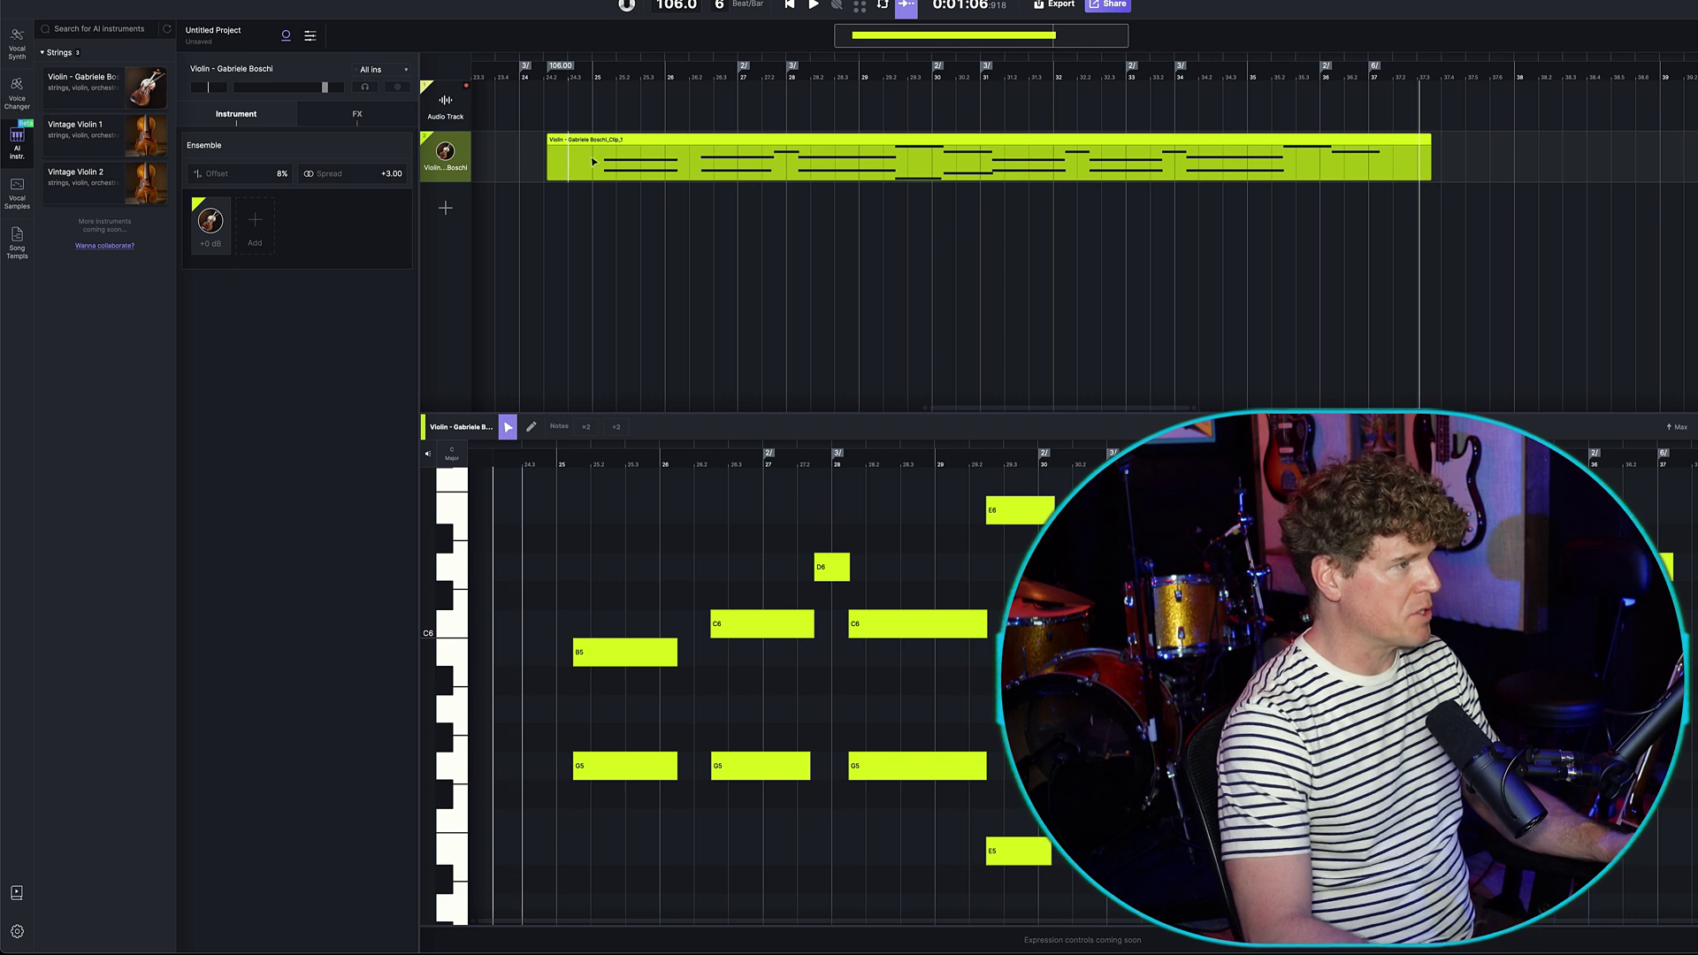
- Replace the AI track's violin with Vintage Violin 1, audition the clip and stop playback
{"action": "mouse_move", "coordinate": [160, 195]}
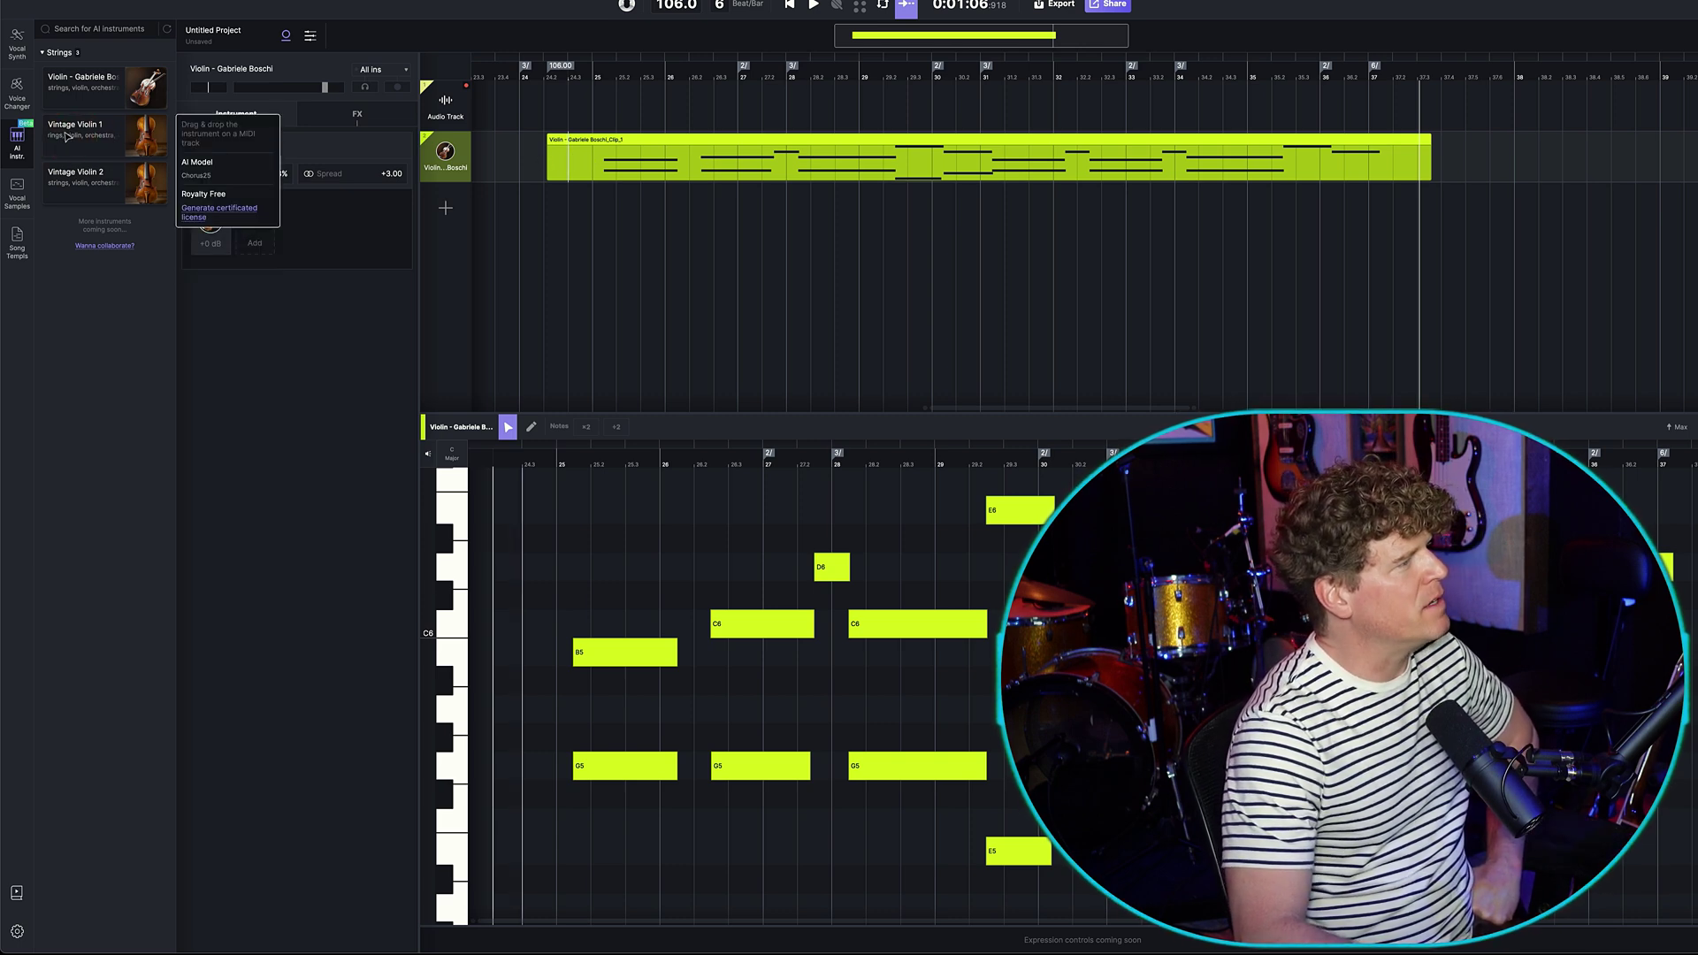
{"action": "left_click_drag", "start_coordinate": [81, 132], "coordinate": [85, 135]}
{"action": "left_click_drag", "start_coordinate": [245, 214], "coordinate": [247, 217]}
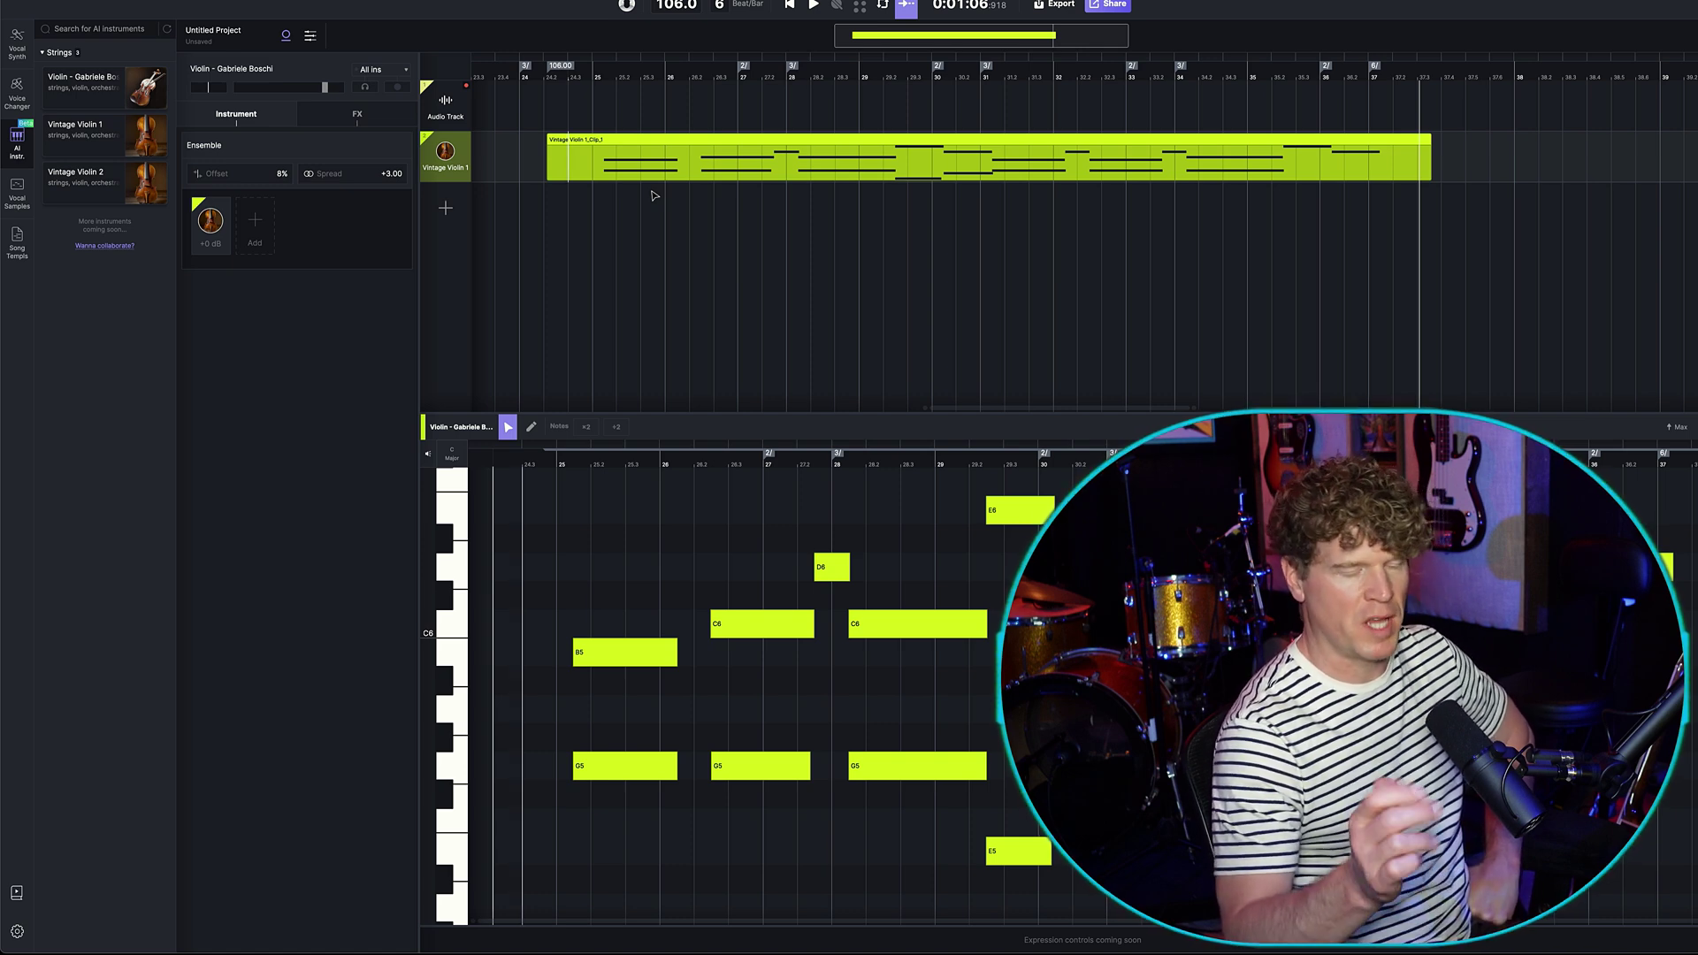
{"action": "key", "text": "space"}
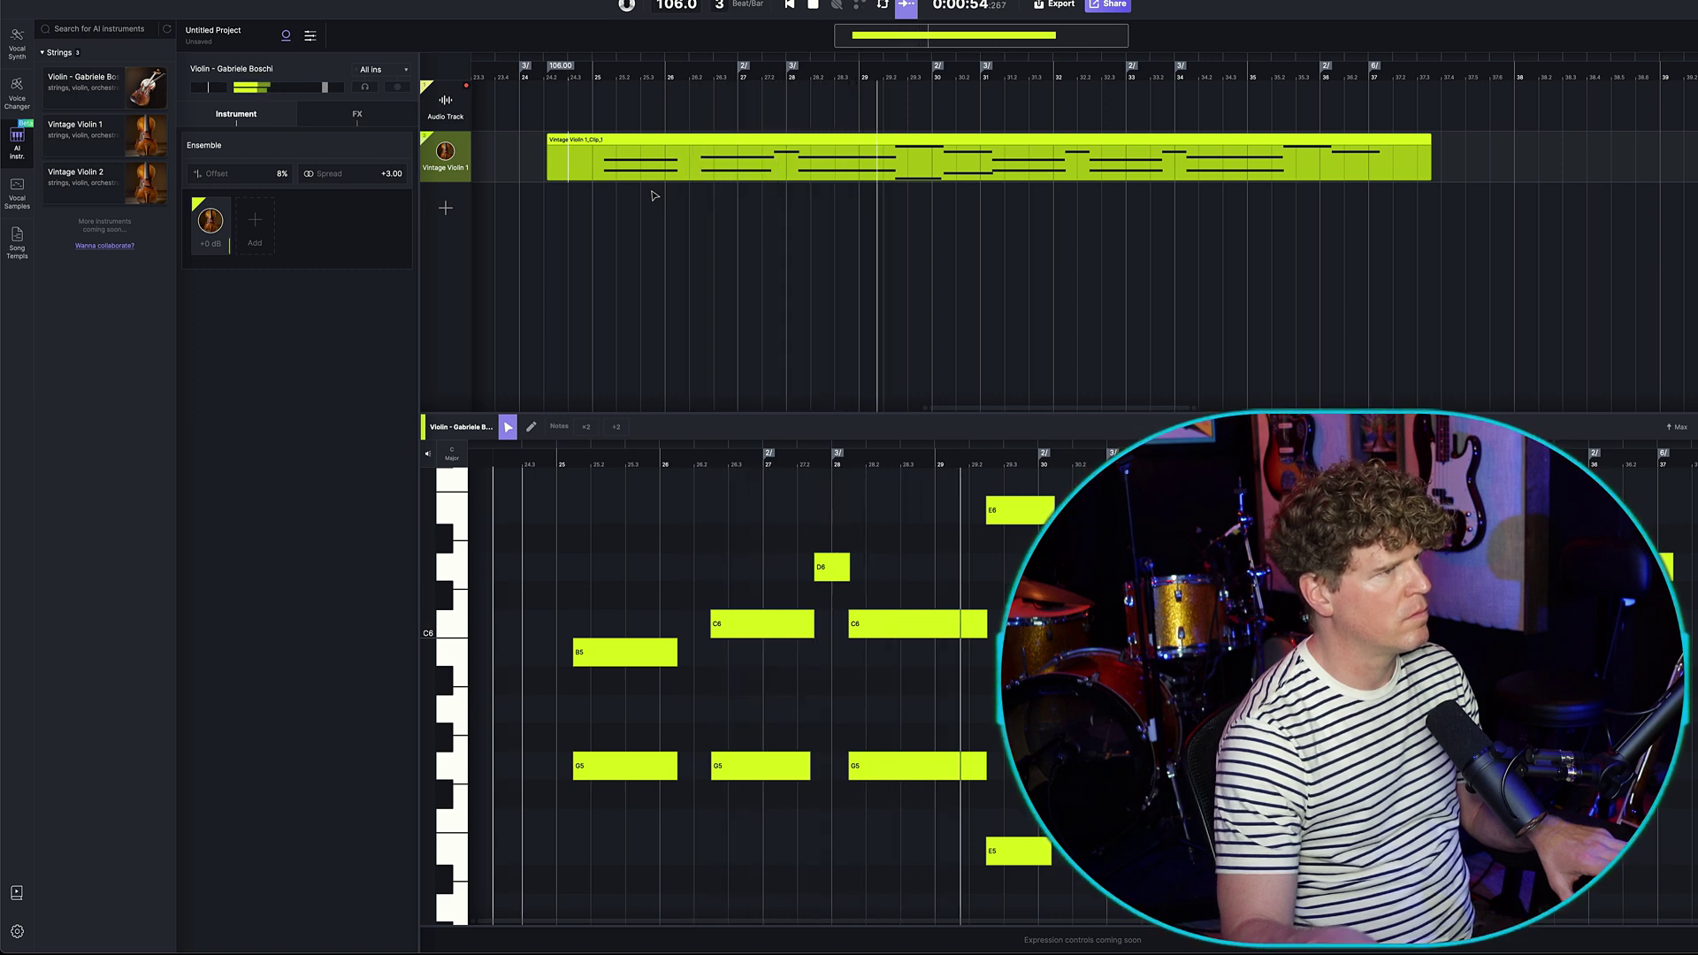
{"action": "key", "text": "space"}
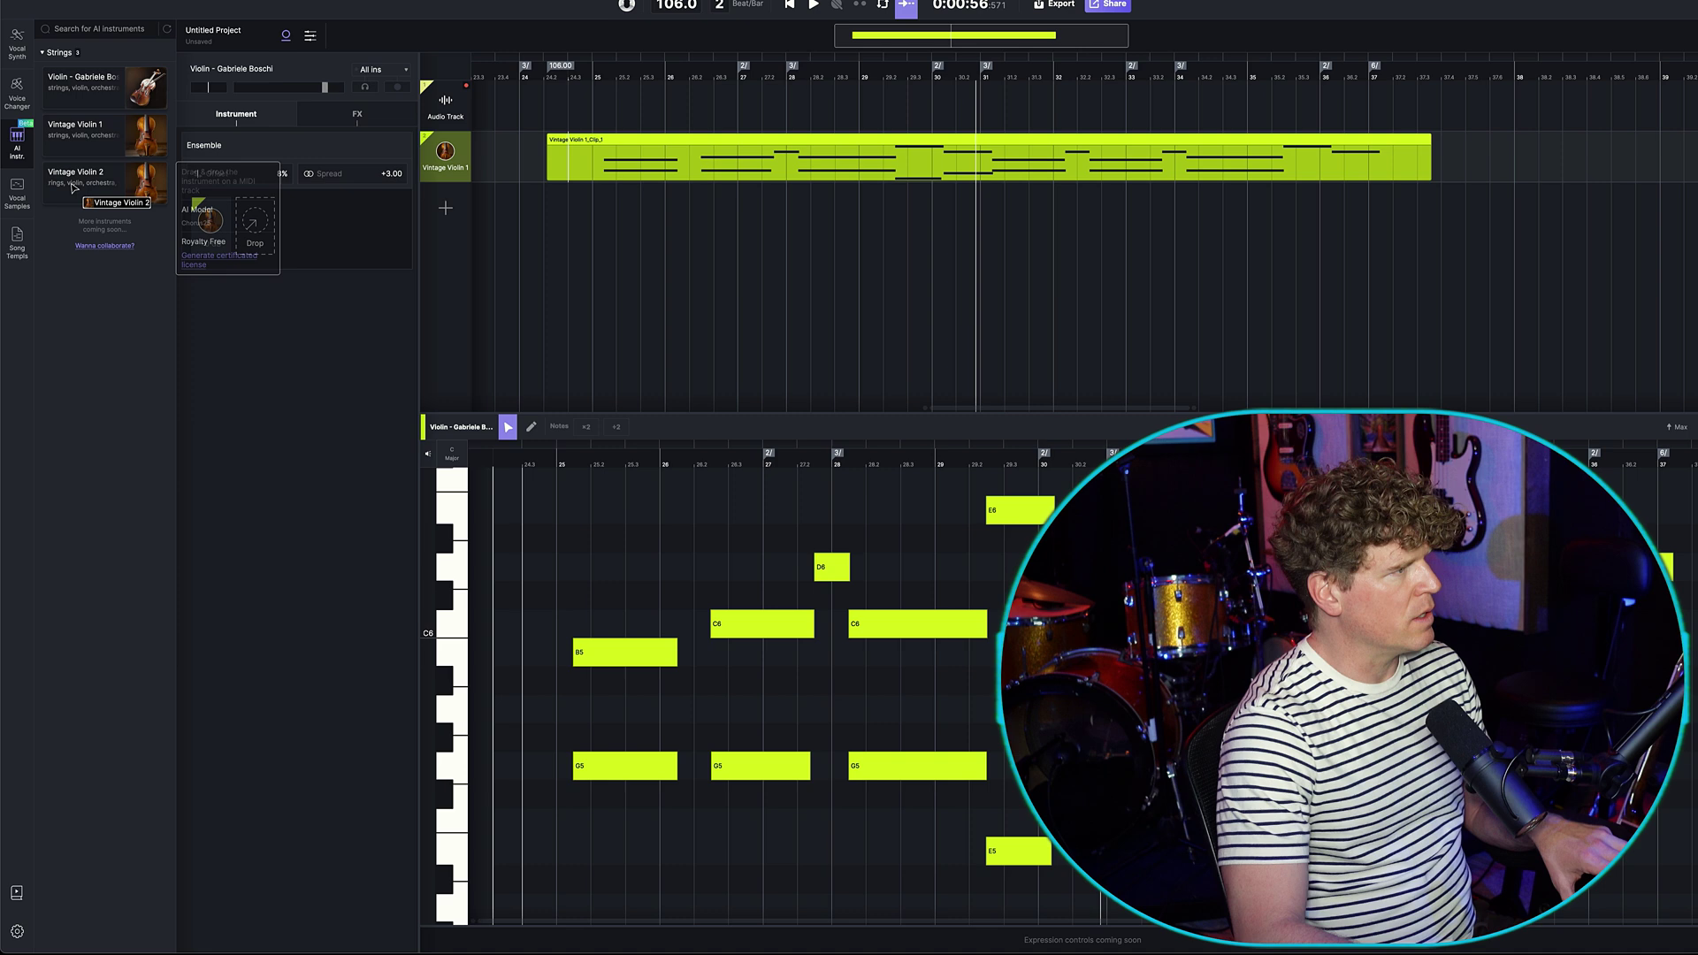
- Replace the AI track's instrument with Vintage Violin 2 and start playing the clip
{"action": "left_click_drag", "start_coordinate": [73, 187], "coordinate": [248, 222]}
{"action": "key", "text": "space"}
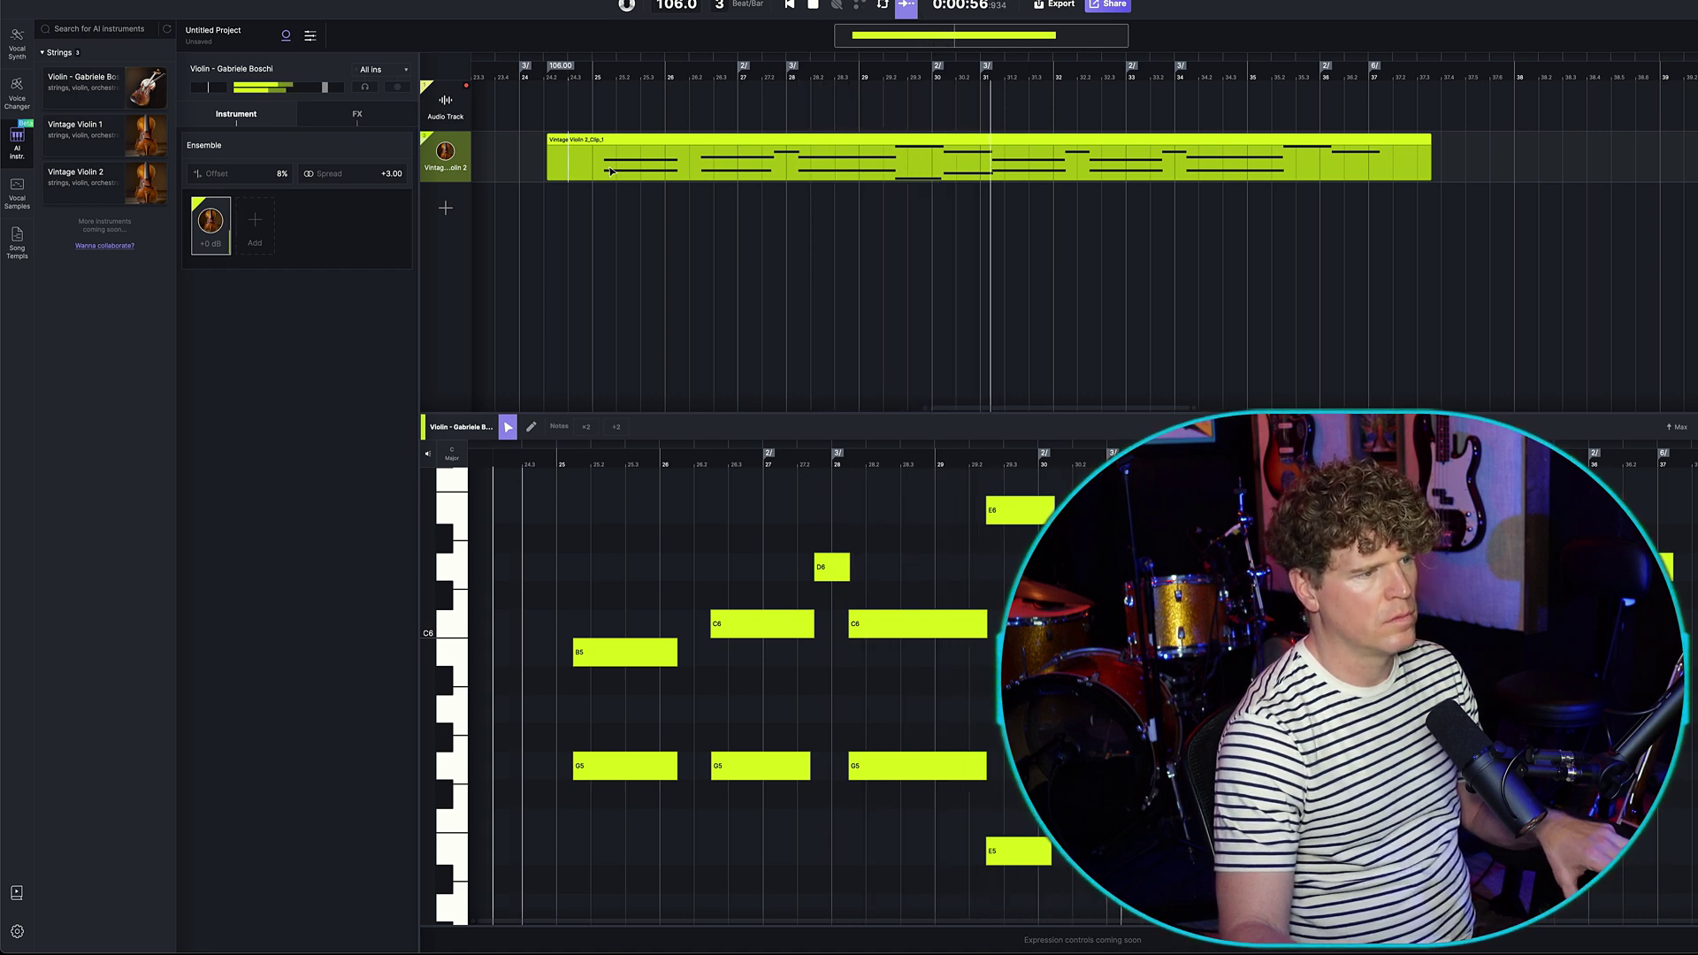
- Stop playback, add the solo Violin to the AI track's ensemble alongside Vintage Violin 2 and show its instrument settings
{"action": "key", "text": "space"}
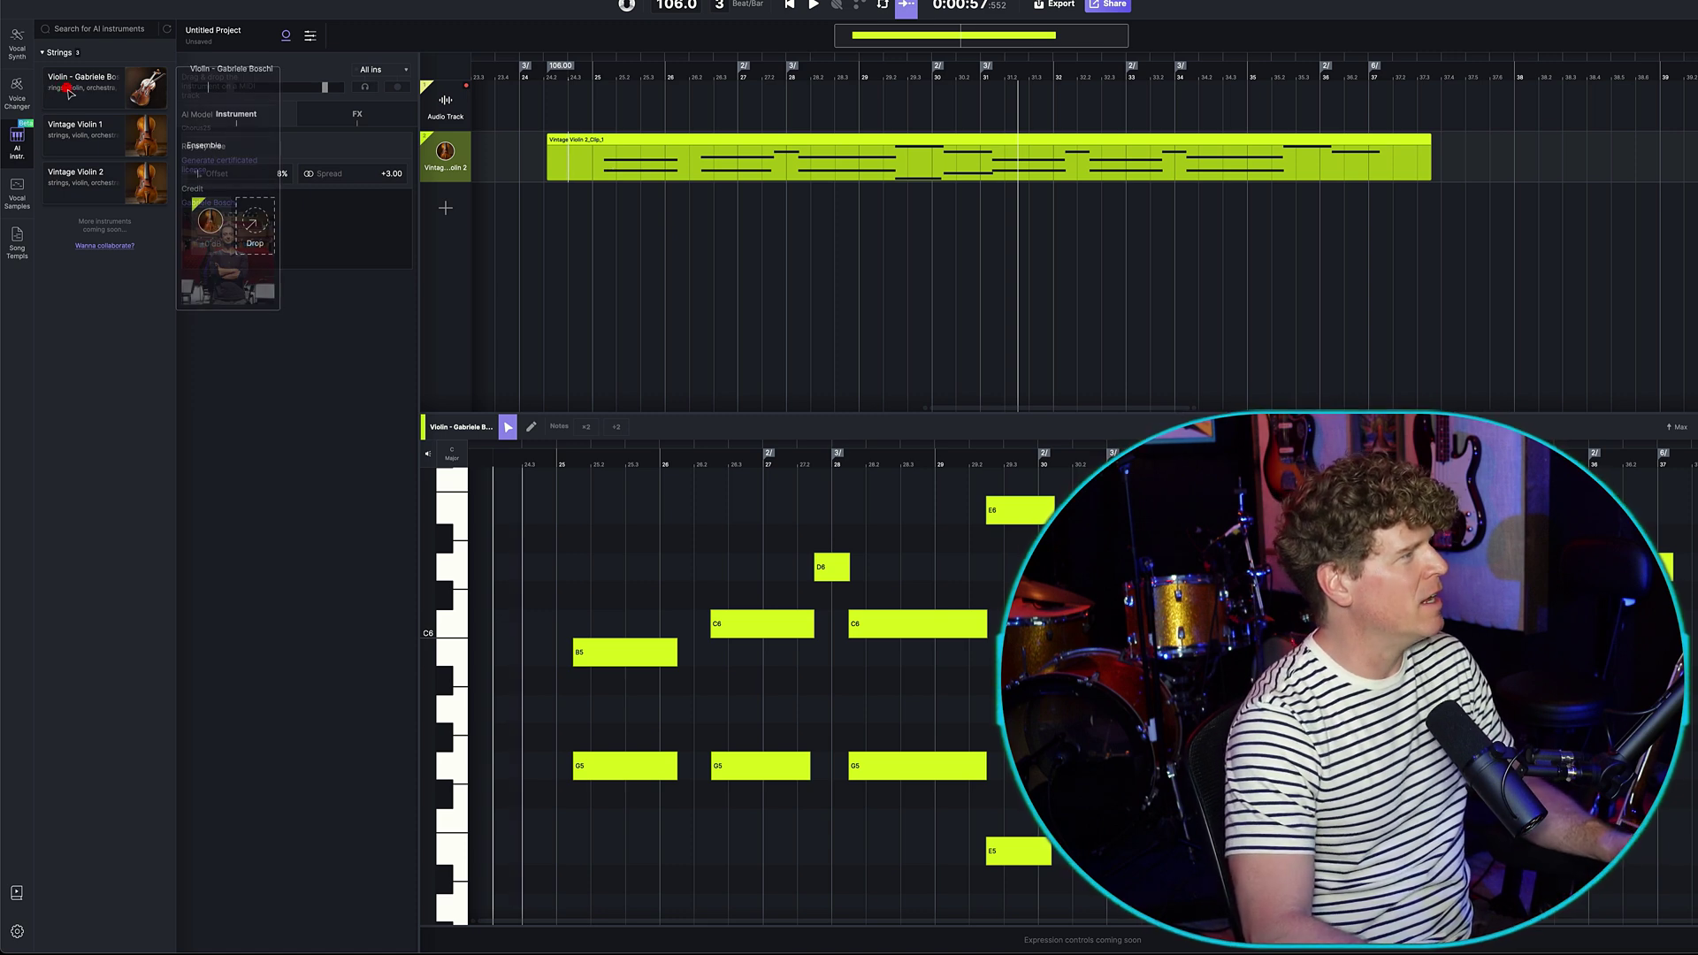
{"action": "left_click_drag", "start_coordinate": [64, 86], "coordinate": [64, 89]}
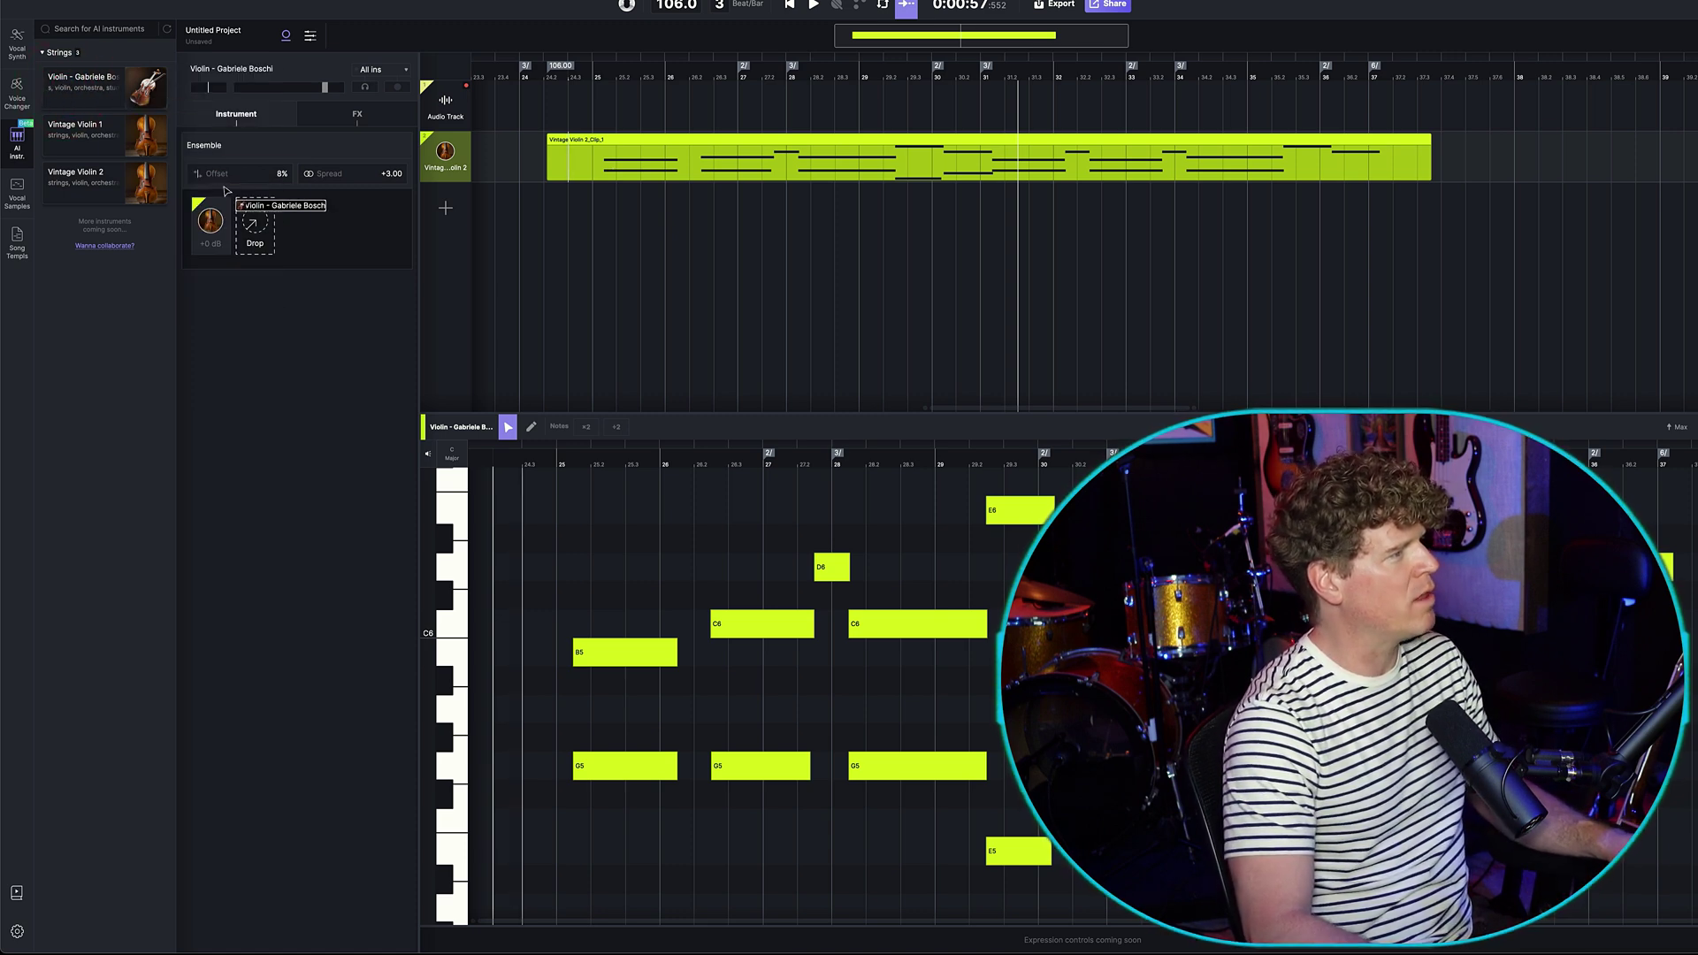
{"action": "left_click_drag", "start_coordinate": [227, 191], "coordinate": [251, 237]}
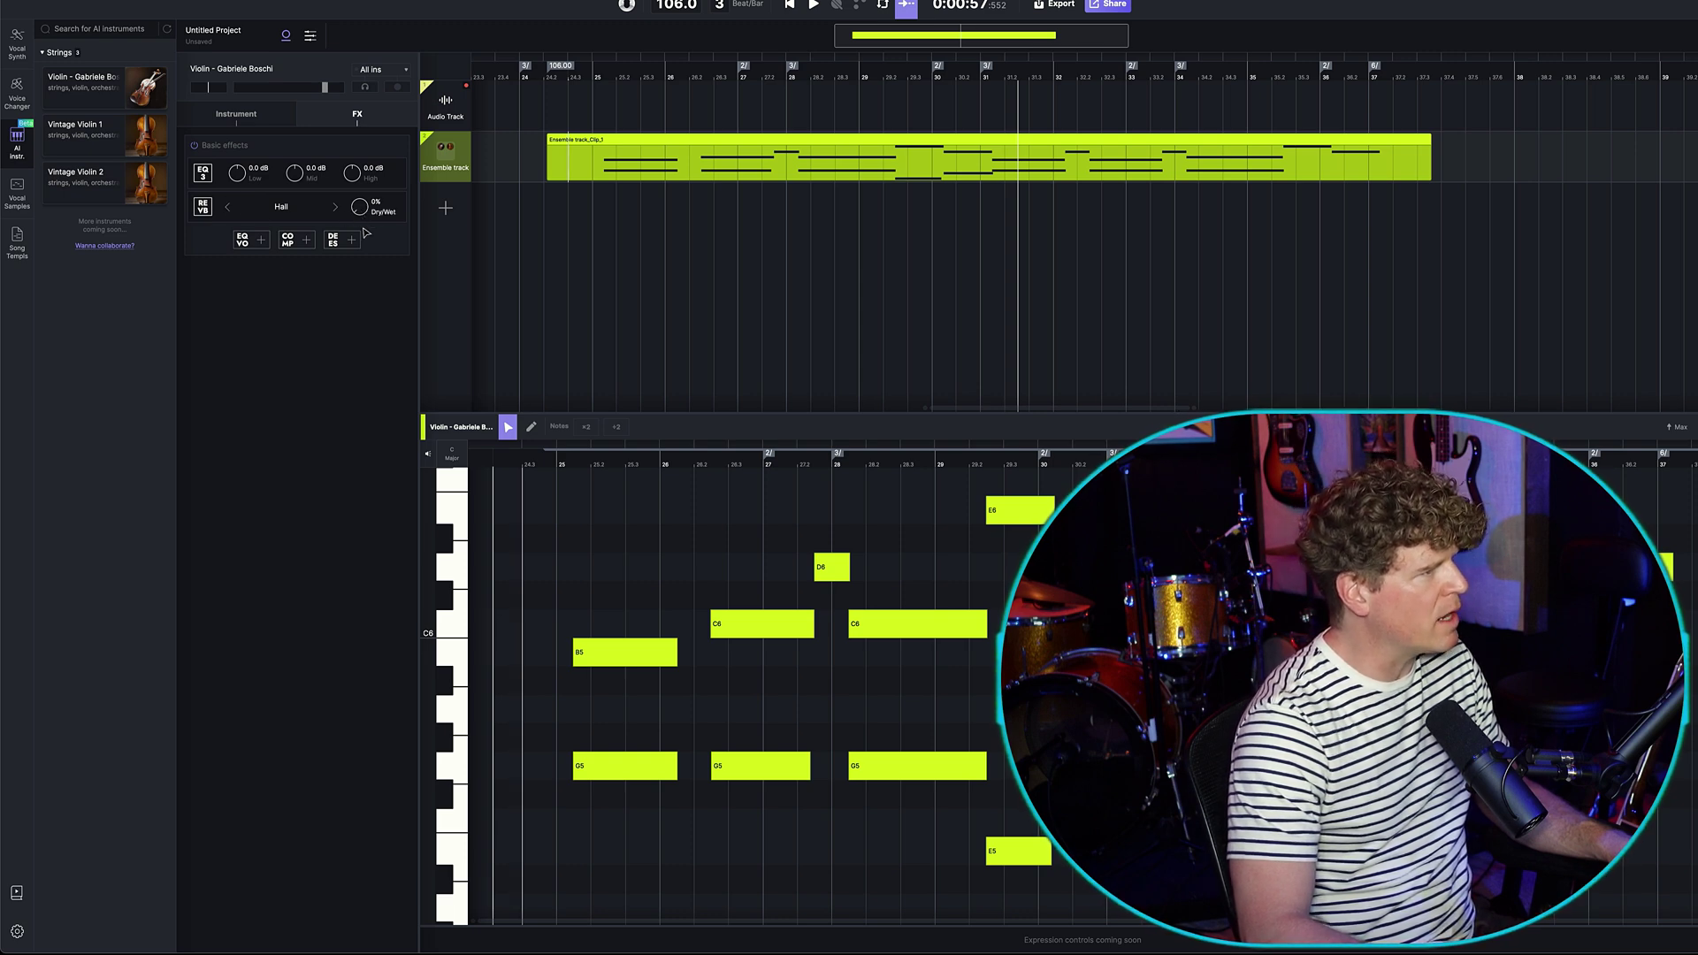
{"action": "left_click", "coordinate": [252, 121]}
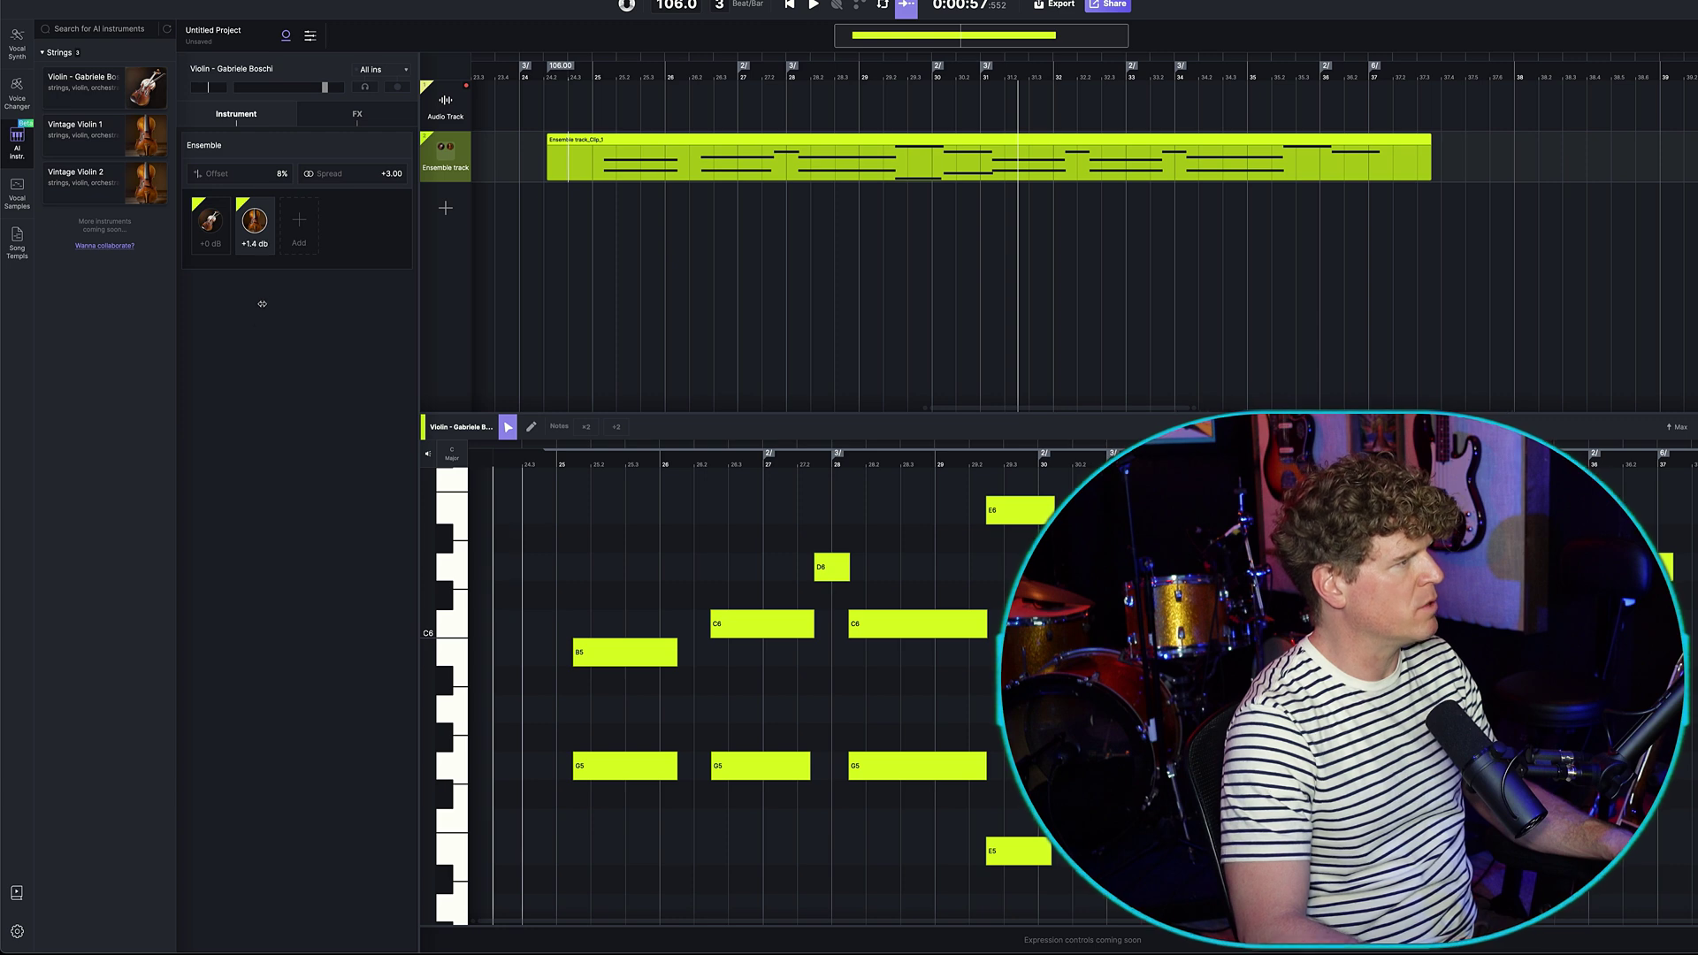
- Set the second ensemble violin's level to -4.0 dB, audition the clip and select the lower G5 note near bar 31
{"action": "key", "text": "Return"}
{"action": "key", "text": "space"}
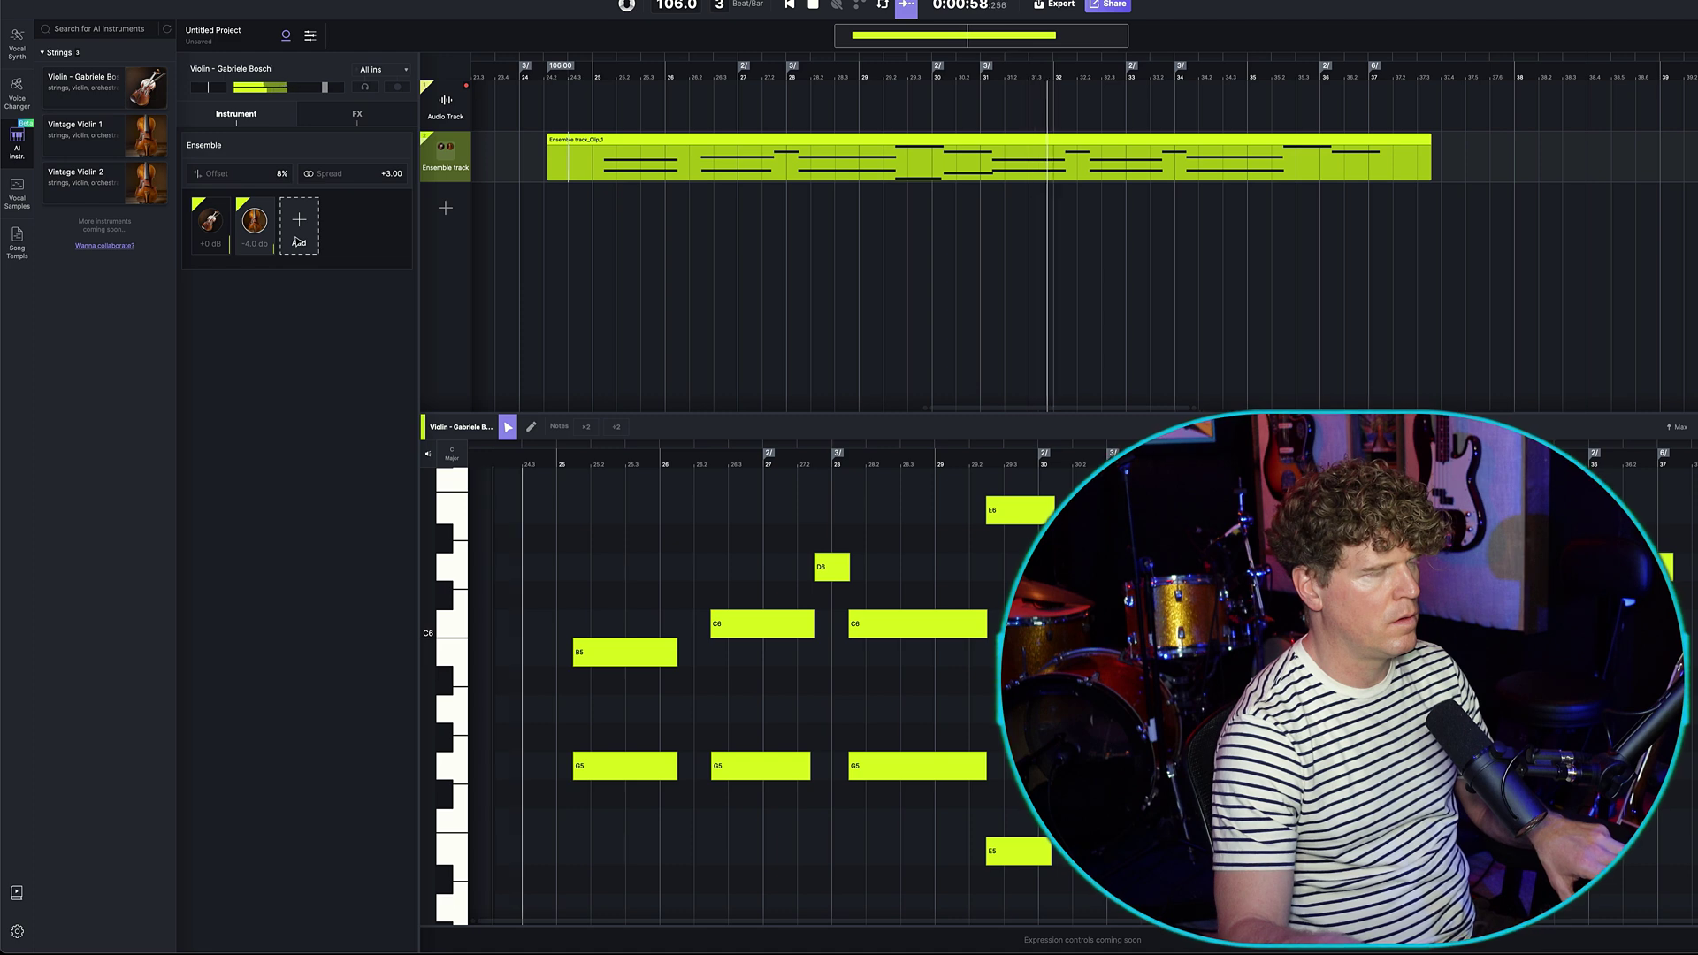
{"action": "key", "text": "space"}
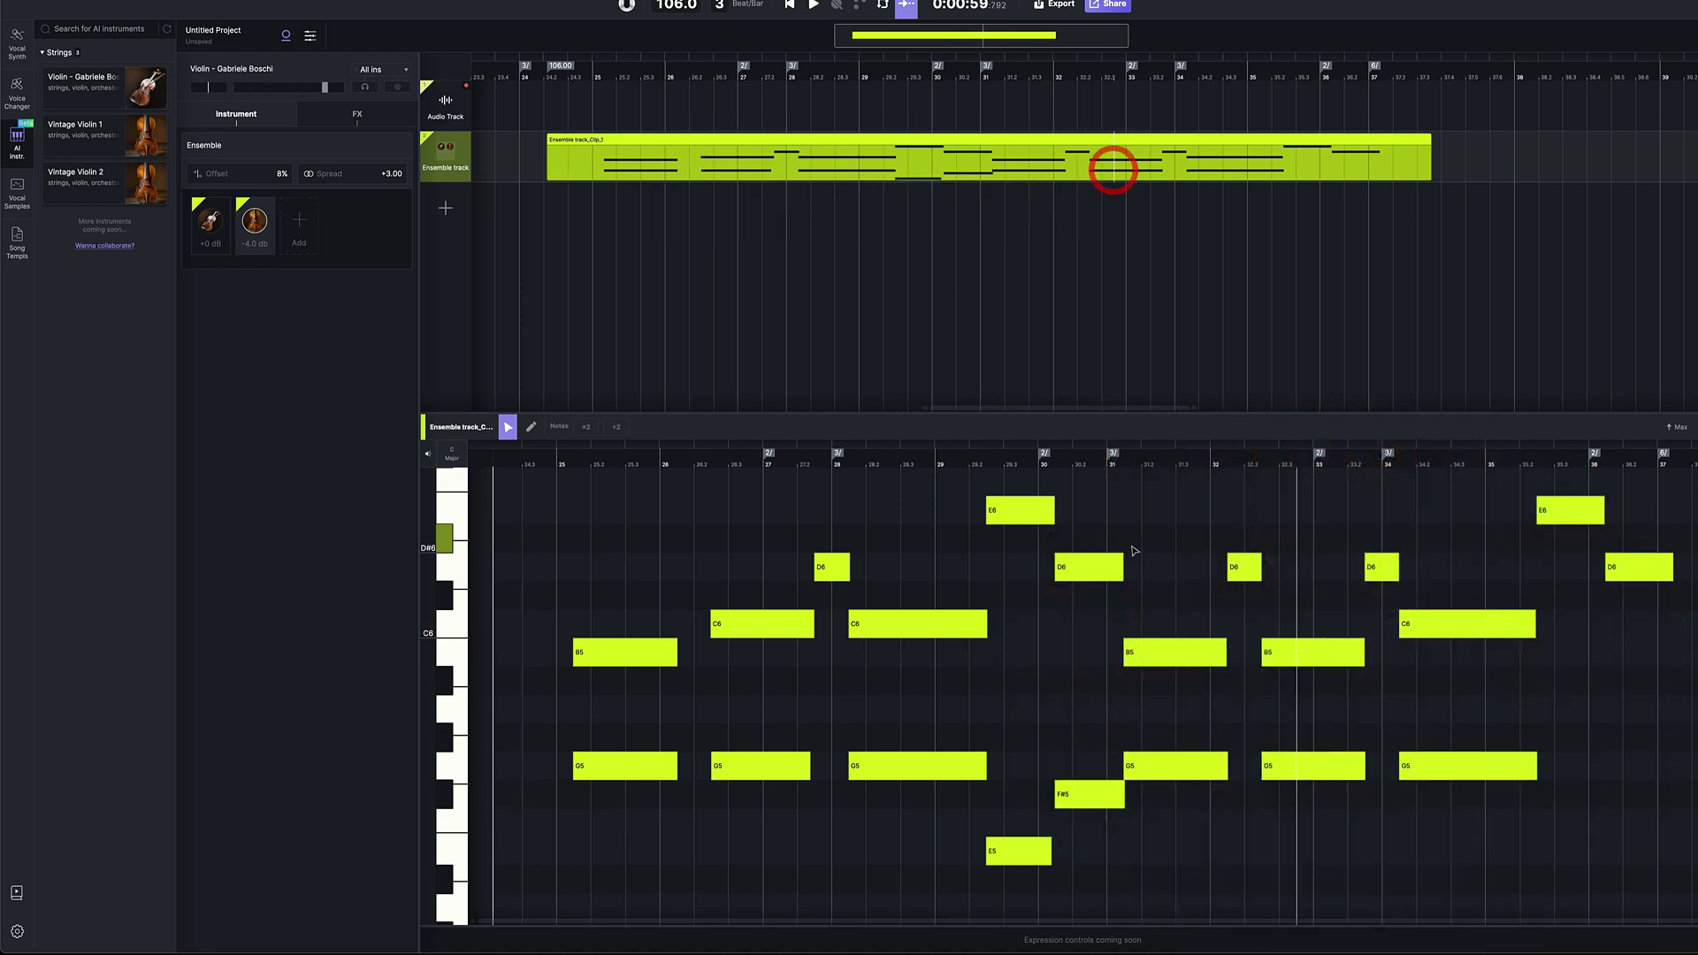
{"action": "left_click", "coordinate": [1146, 767]}
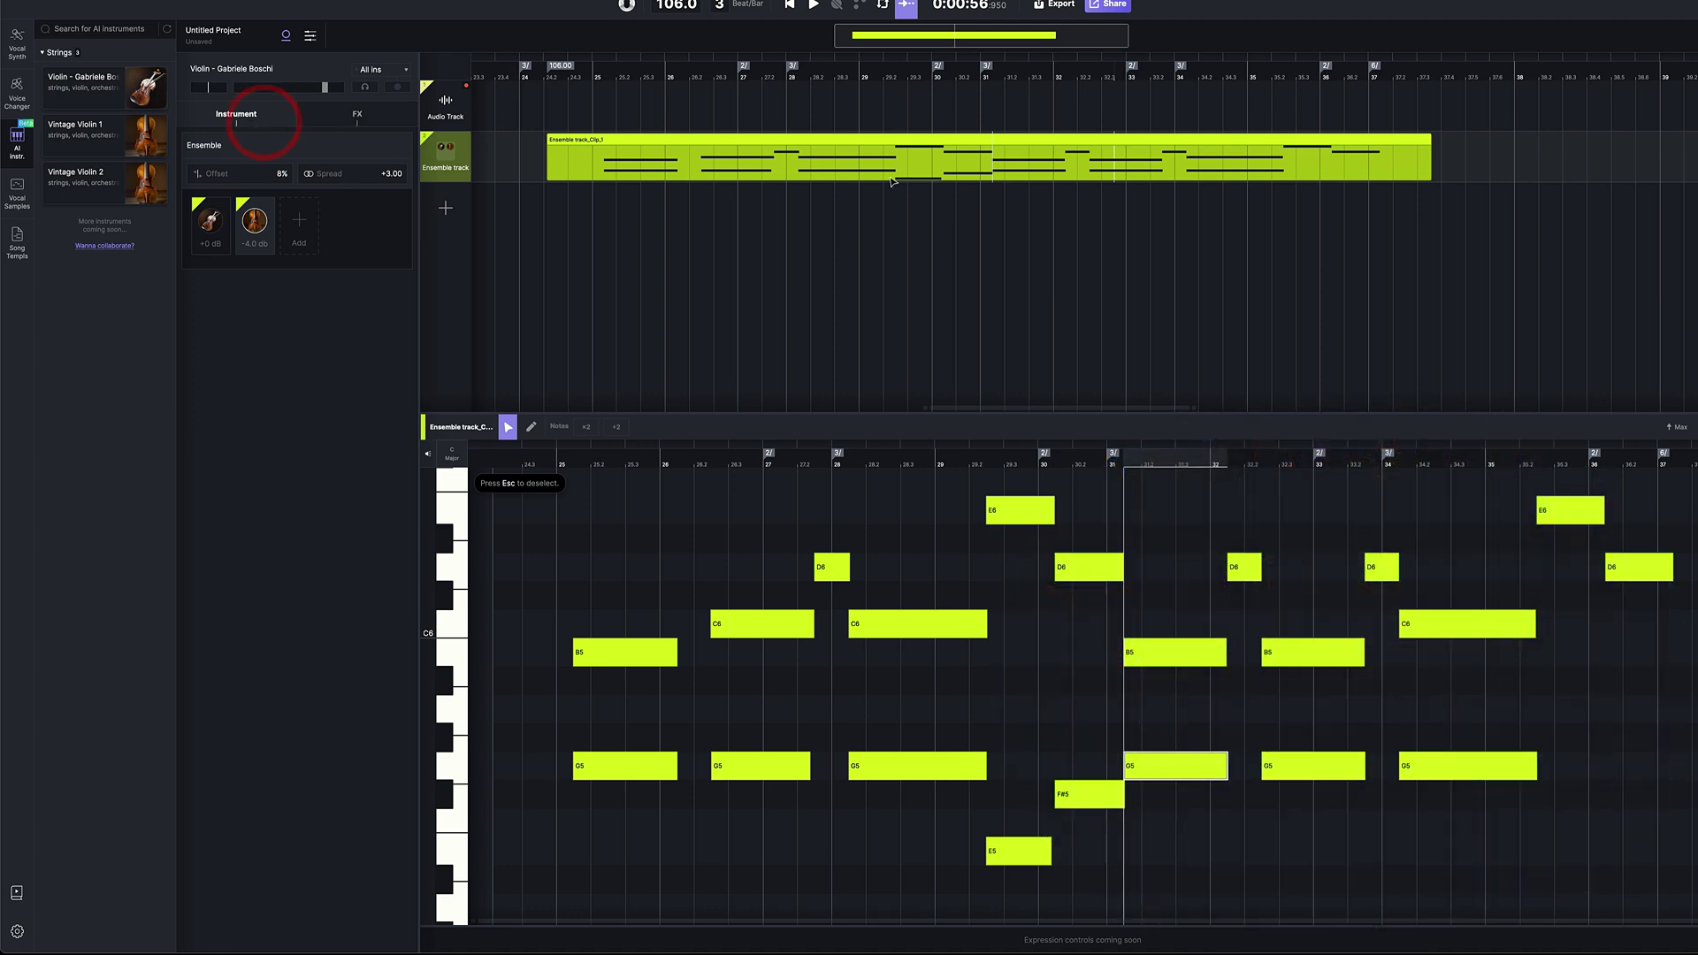
- Switch to Logic Pro beside ACE Studio, then open and close ACE Bridge 2 on the Violin channel
{"action": "left_click", "coordinate": [865, 139]}
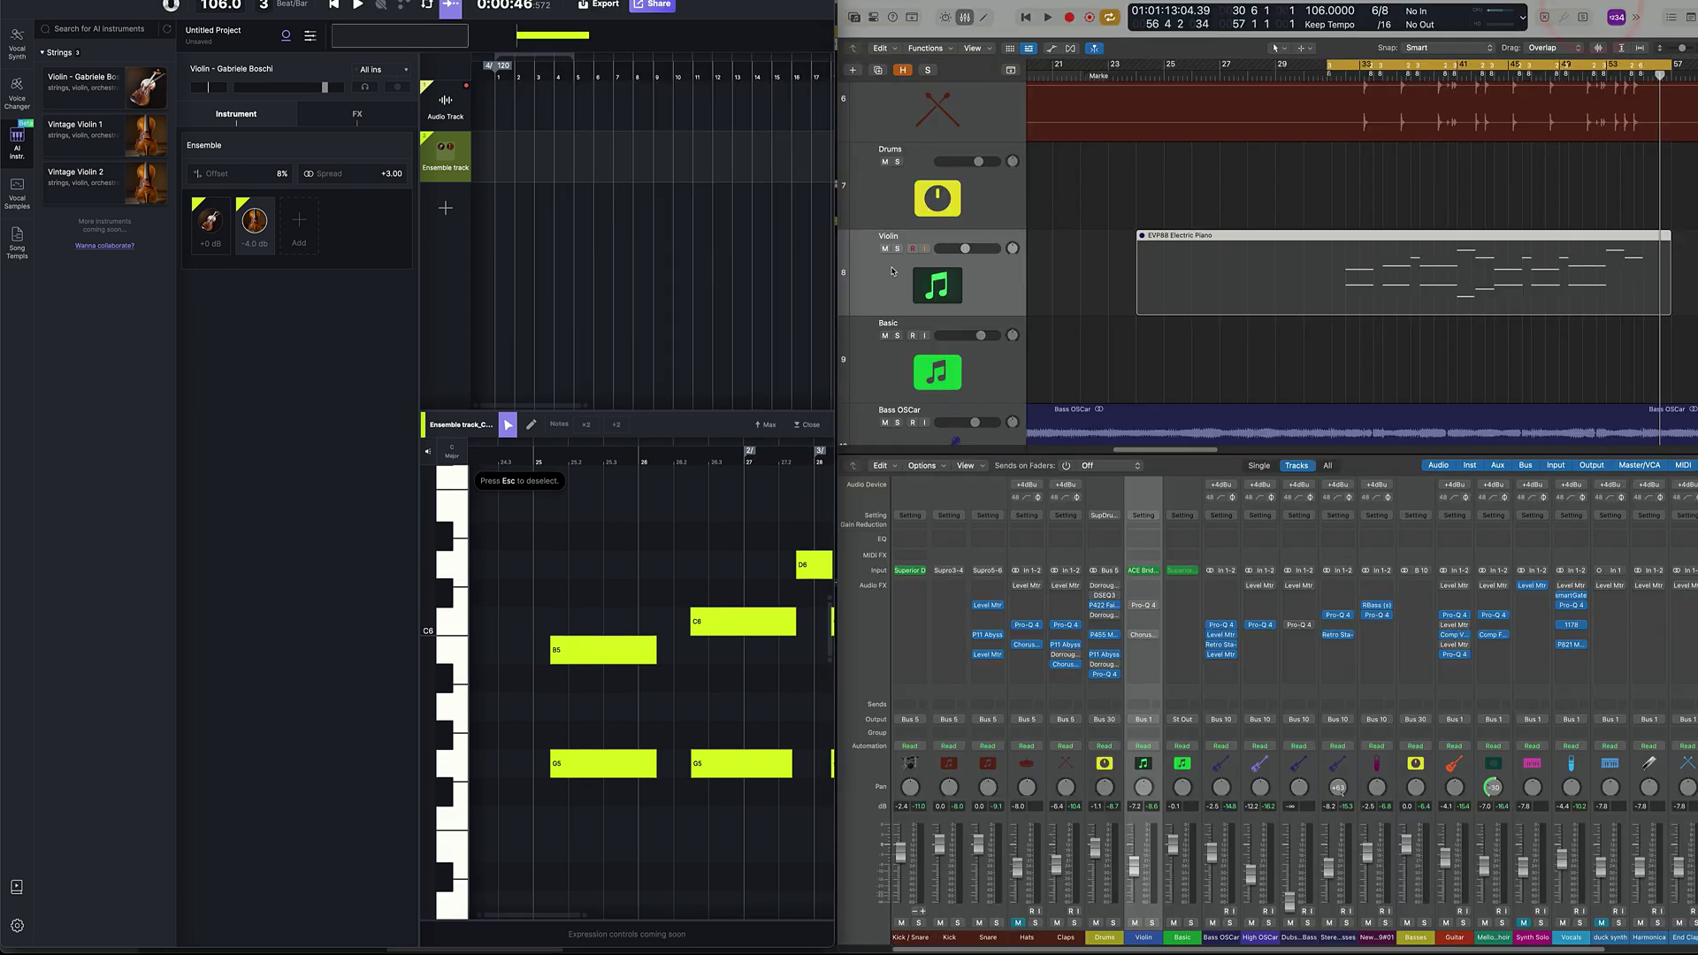
{"action": "left_click", "coordinate": [967, 16]}
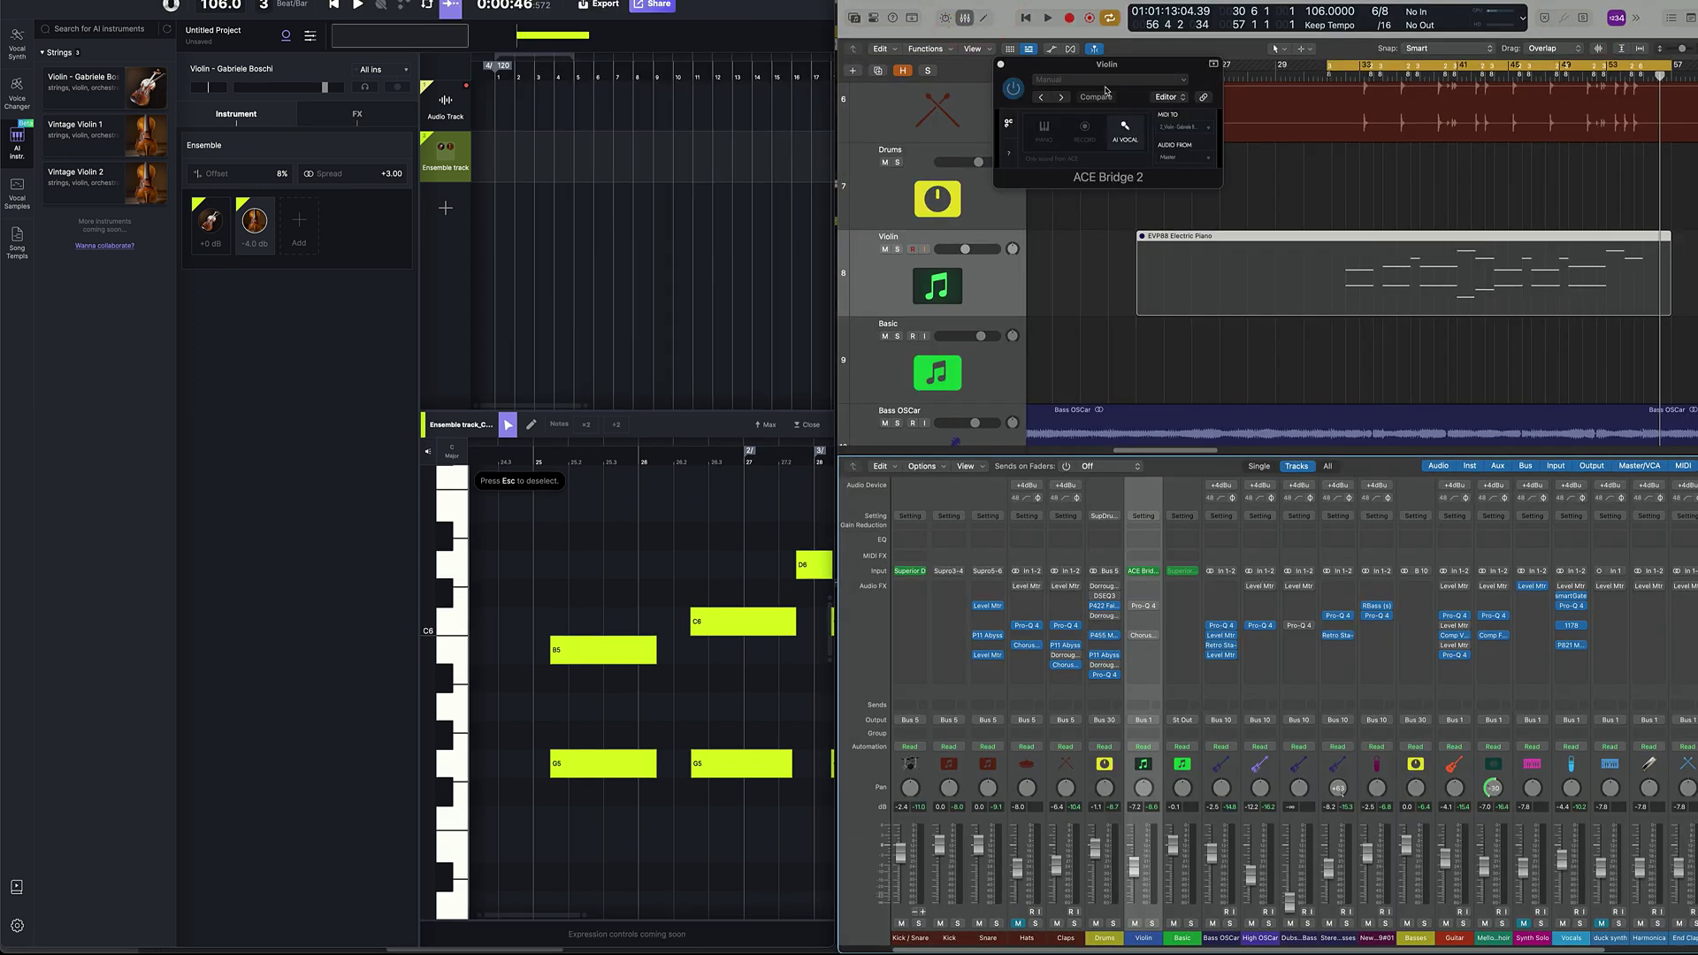
{"action": "left_click", "coordinate": [1000, 63]}
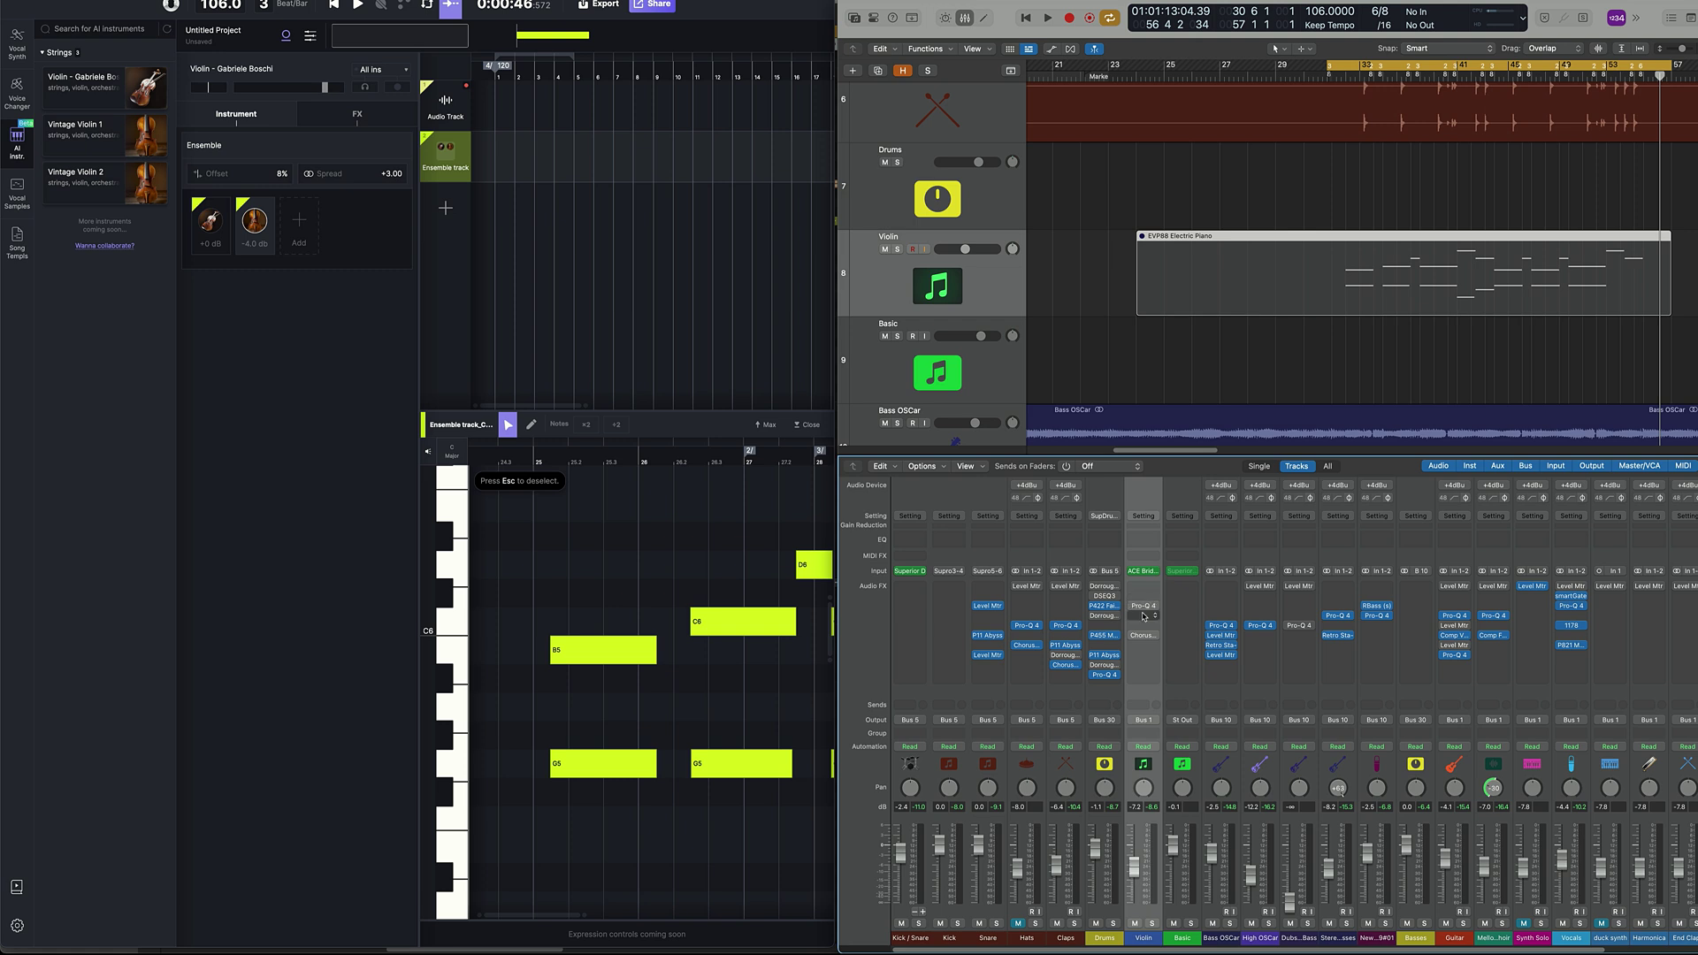
- Solo the Violin track, enable its Chorus DIMENSION-D and adjust the chorus mix in the advanced controls during playback
{"action": "key", "text": "s"}
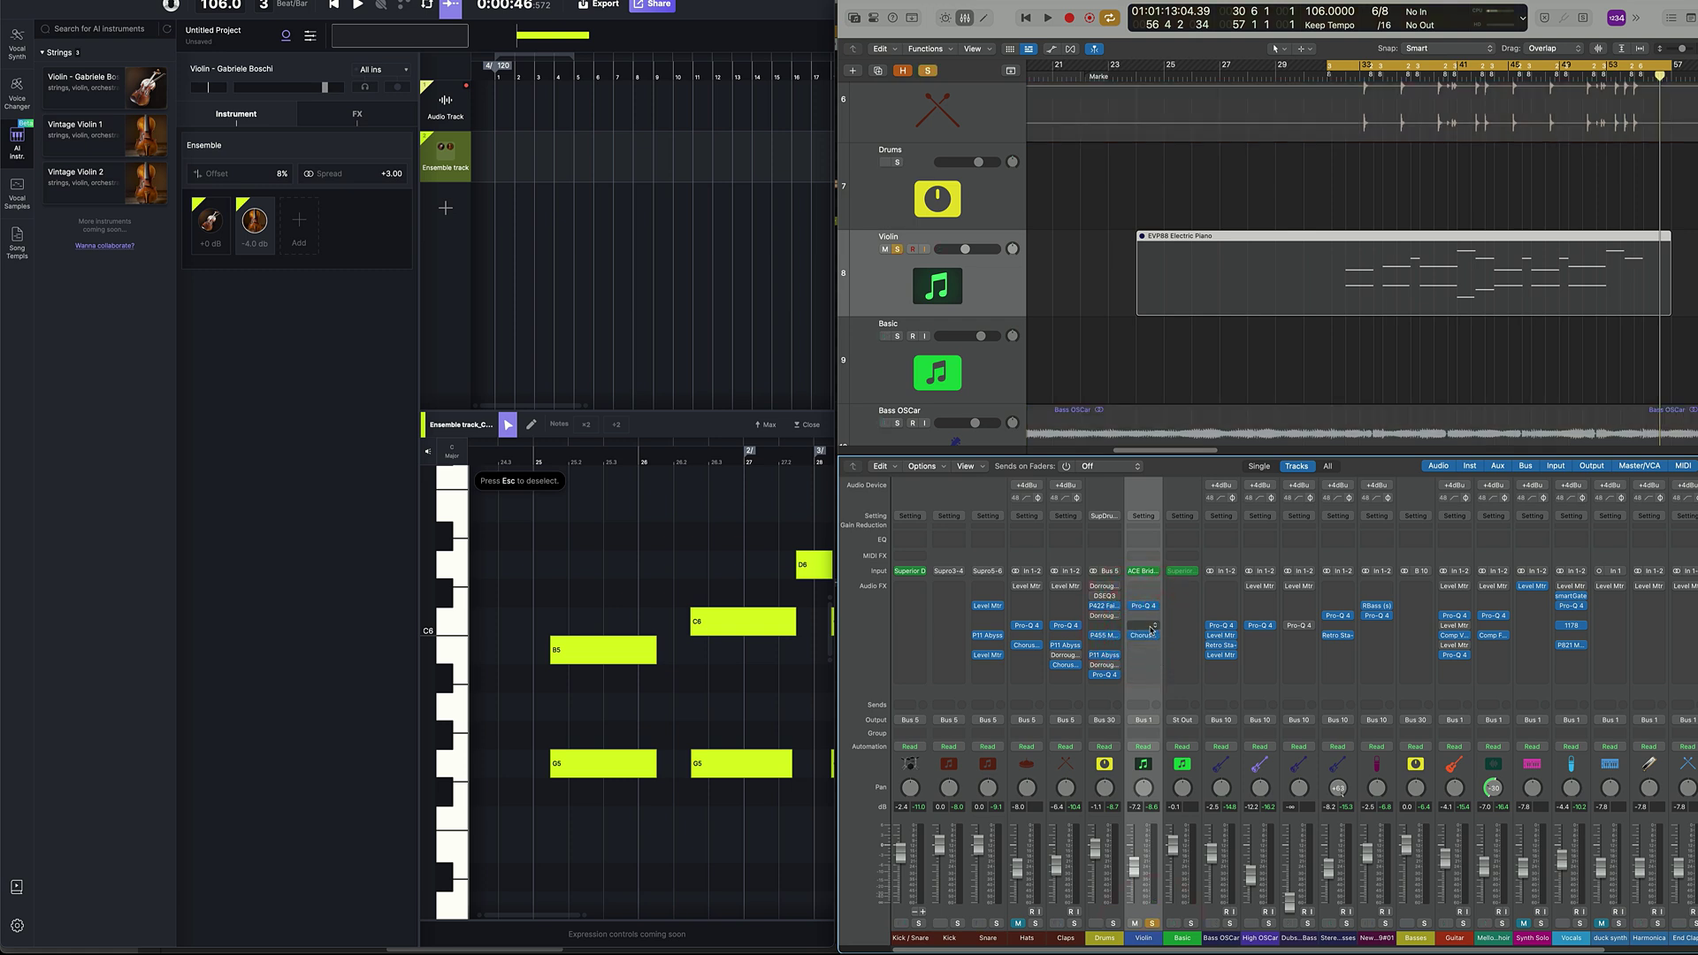
{"action": "left_click", "coordinate": [1142, 635]}
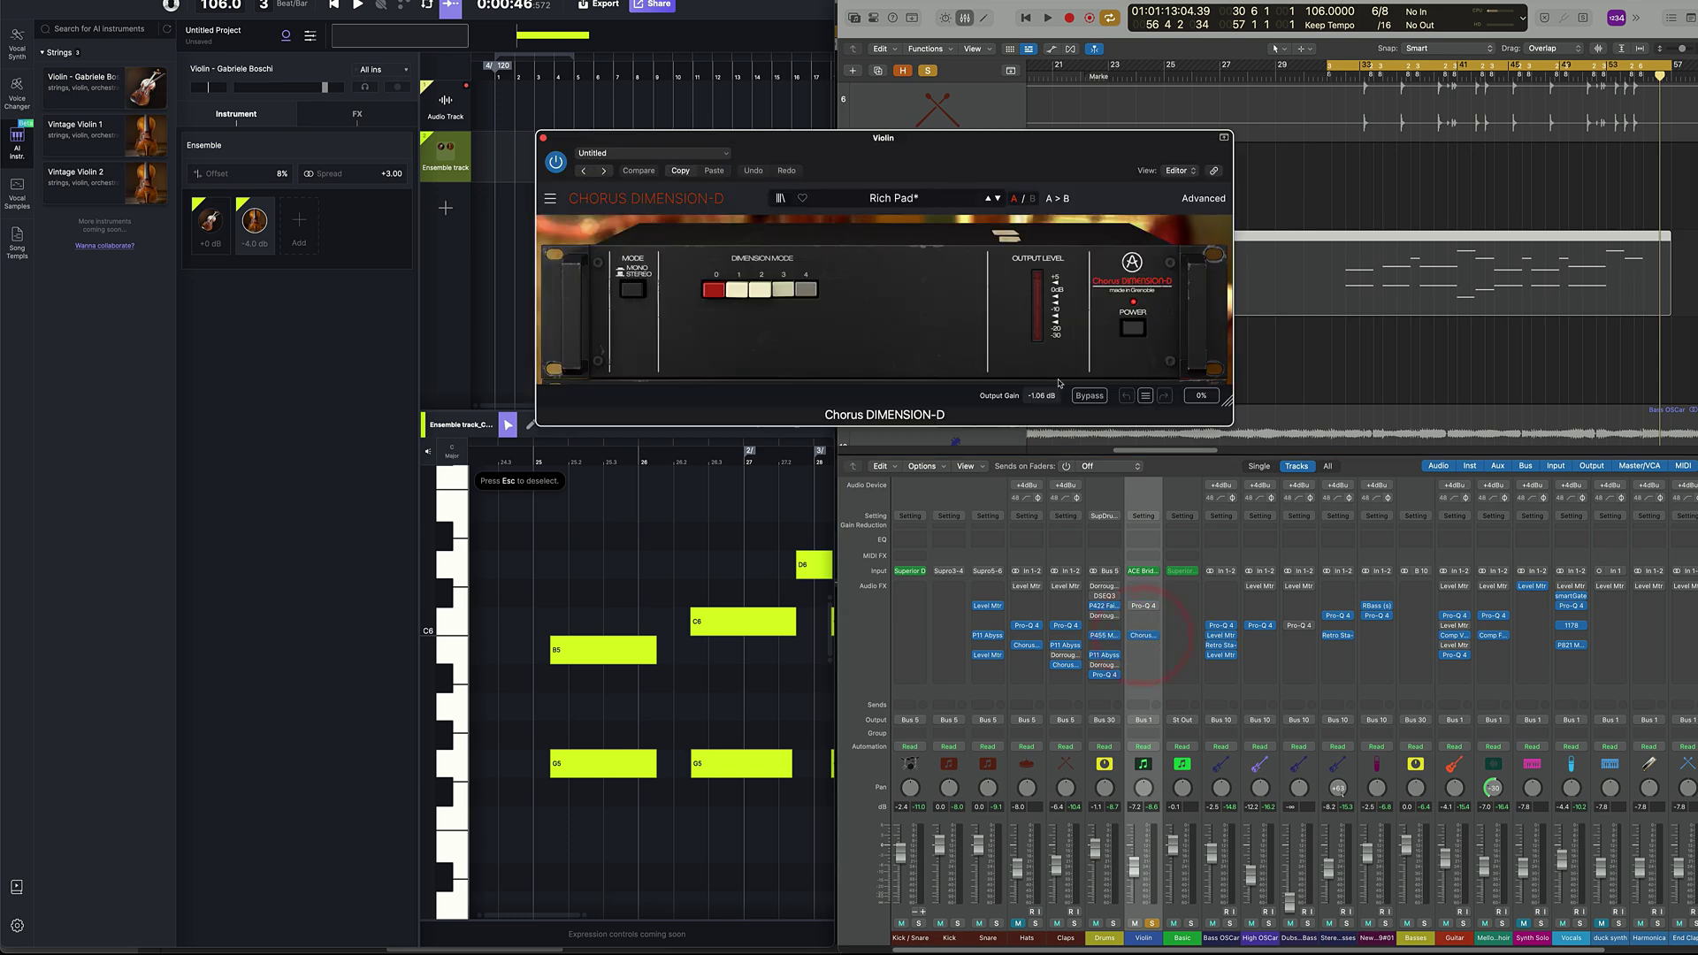
{"action": "left_click_drag", "start_coordinate": [884, 140], "coordinate": [941, 50]}
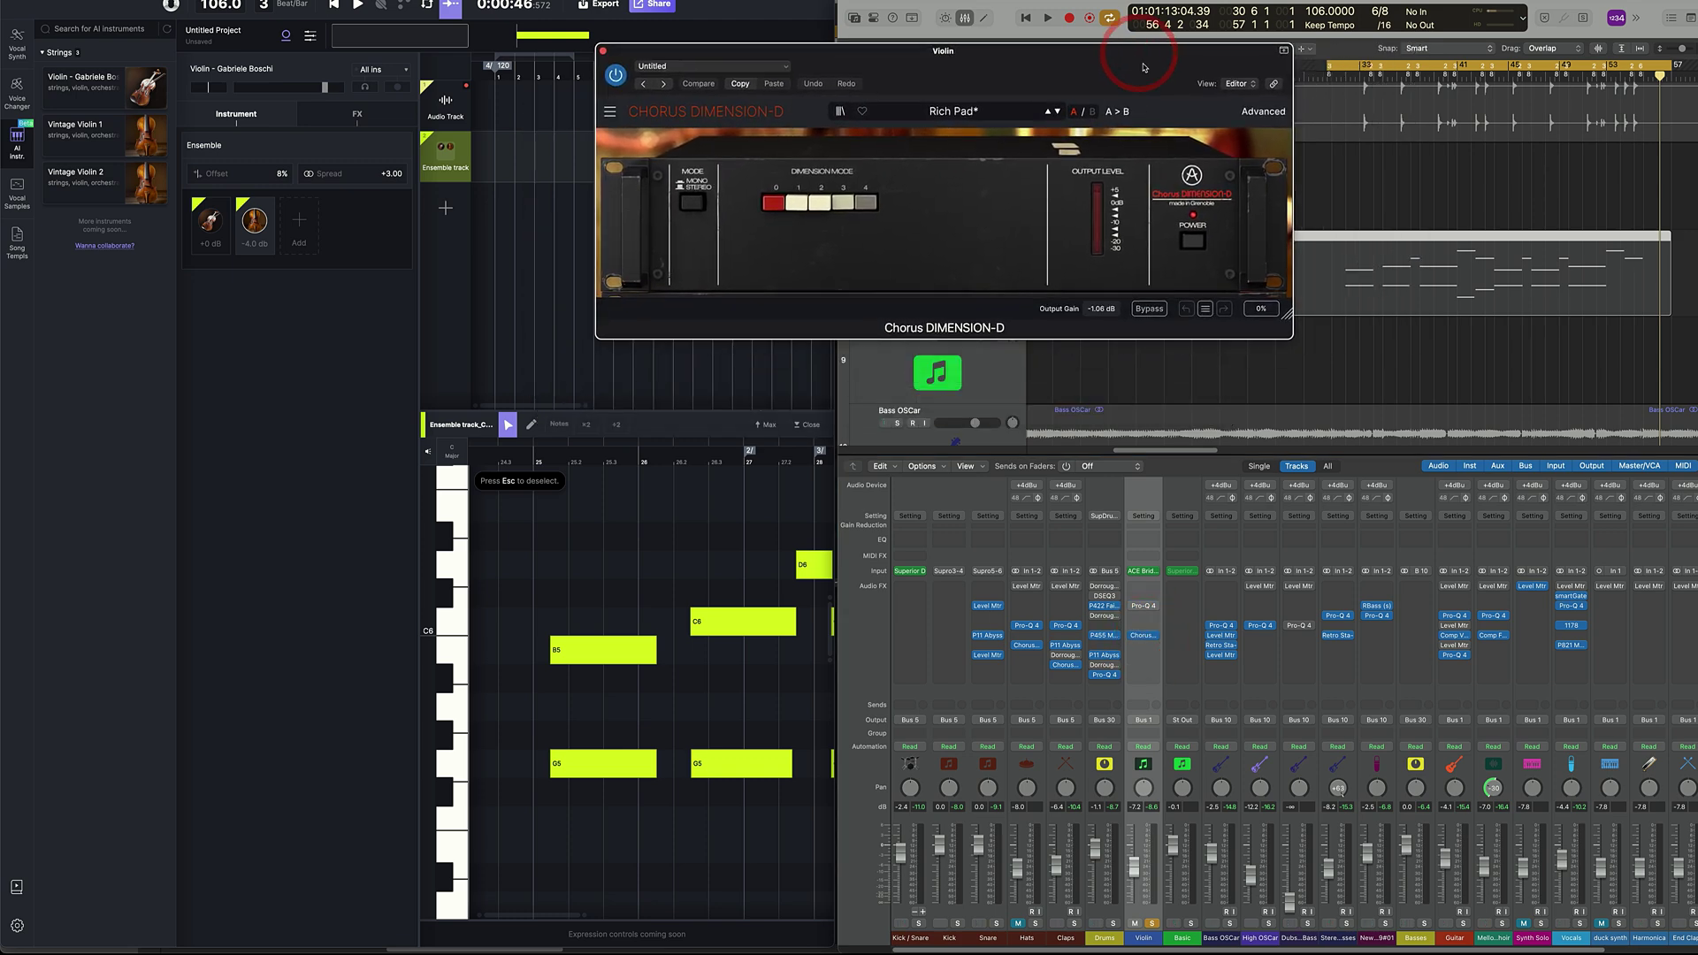
{"action": "left_click_drag", "start_coordinate": [1144, 67], "coordinate": [1080, 62]}
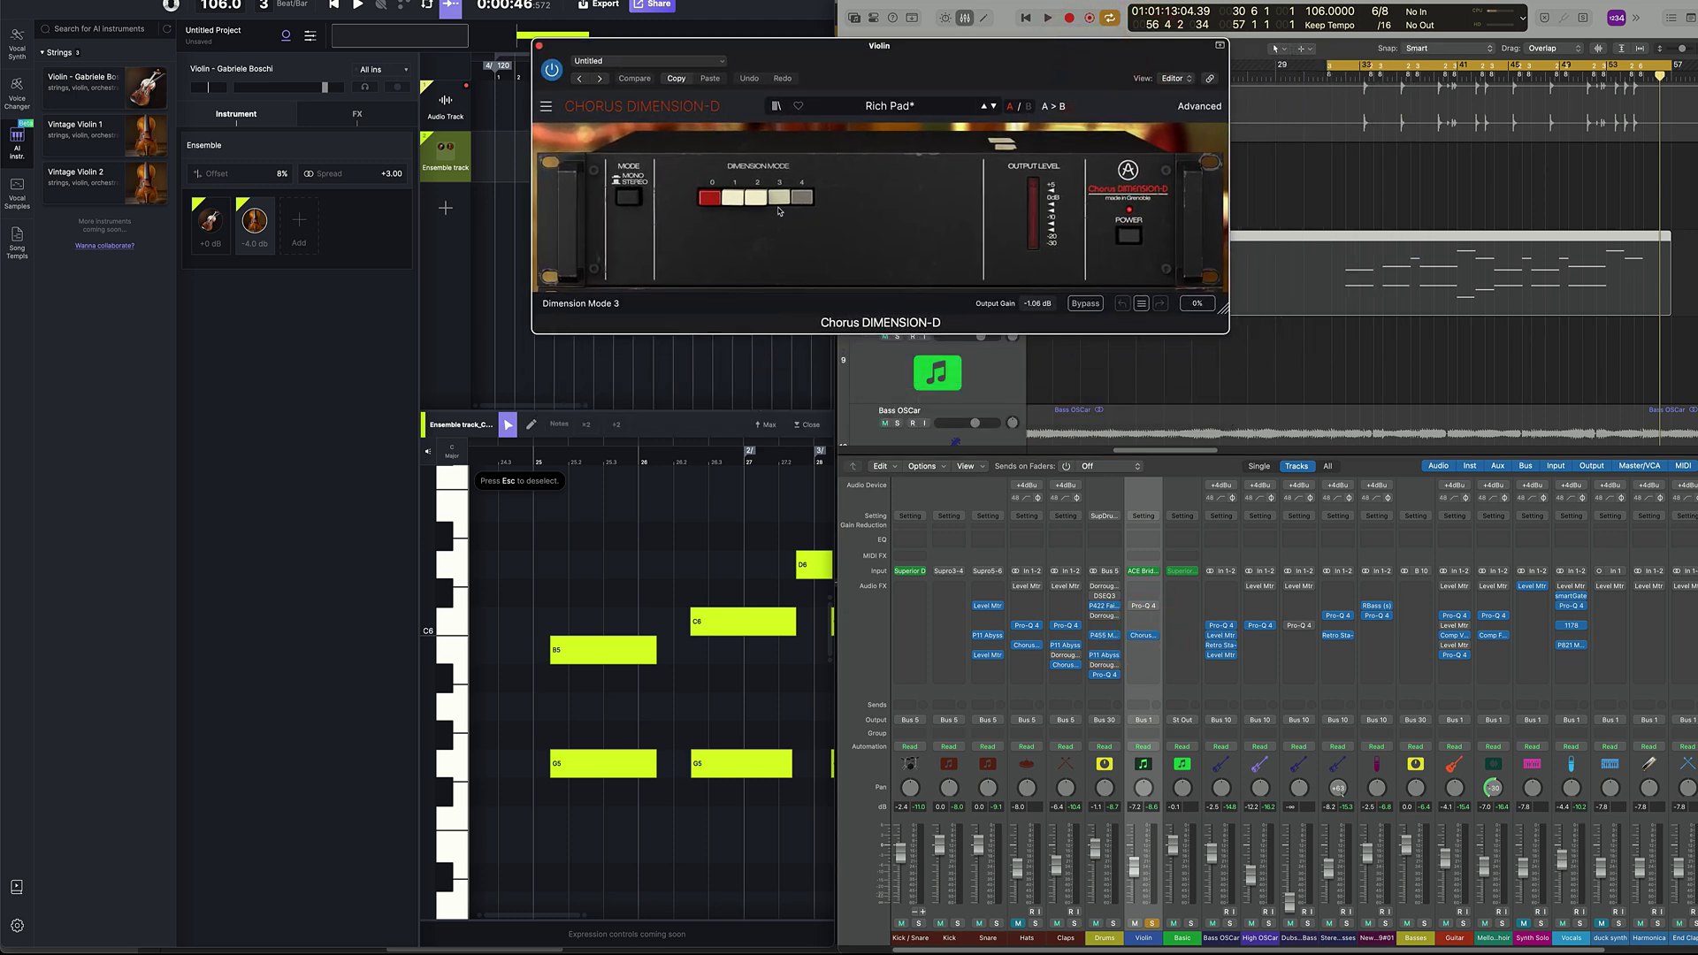
{"action": "key", "text": "space"}
{"action": "left_click", "coordinate": [1200, 106]}
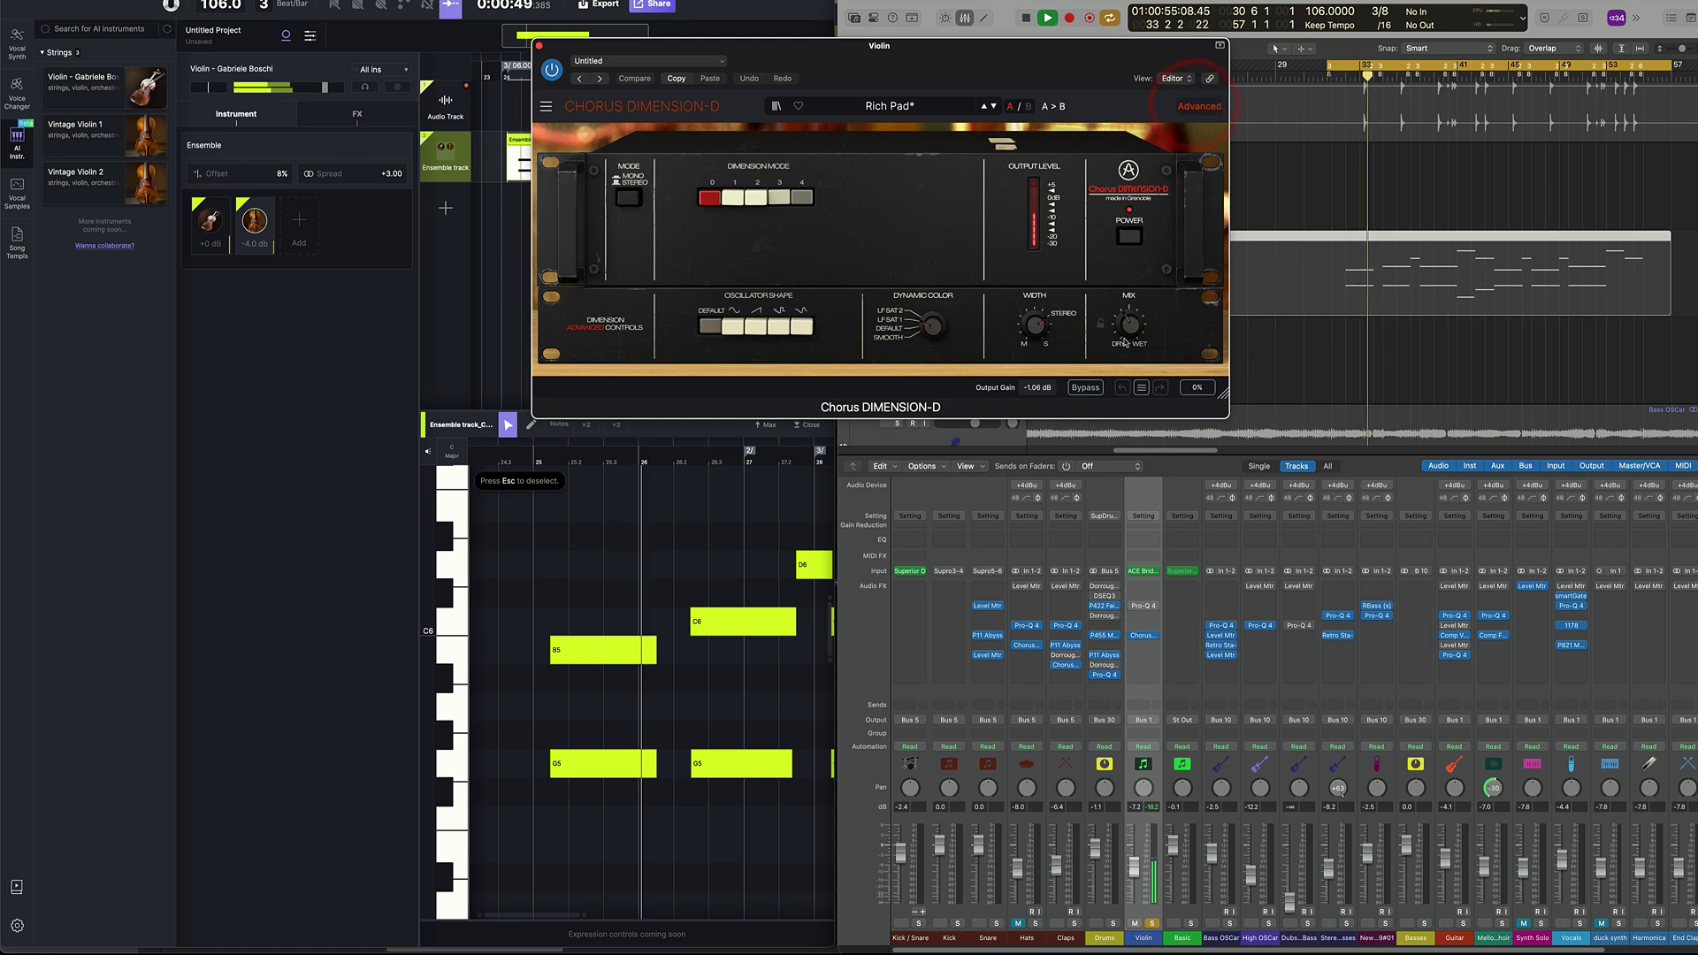
{"action": "left_click_drag", "start_coordinate": [1129, 325], "coordinate": [1130, 361]}
{"action": "key", "text": "space"}
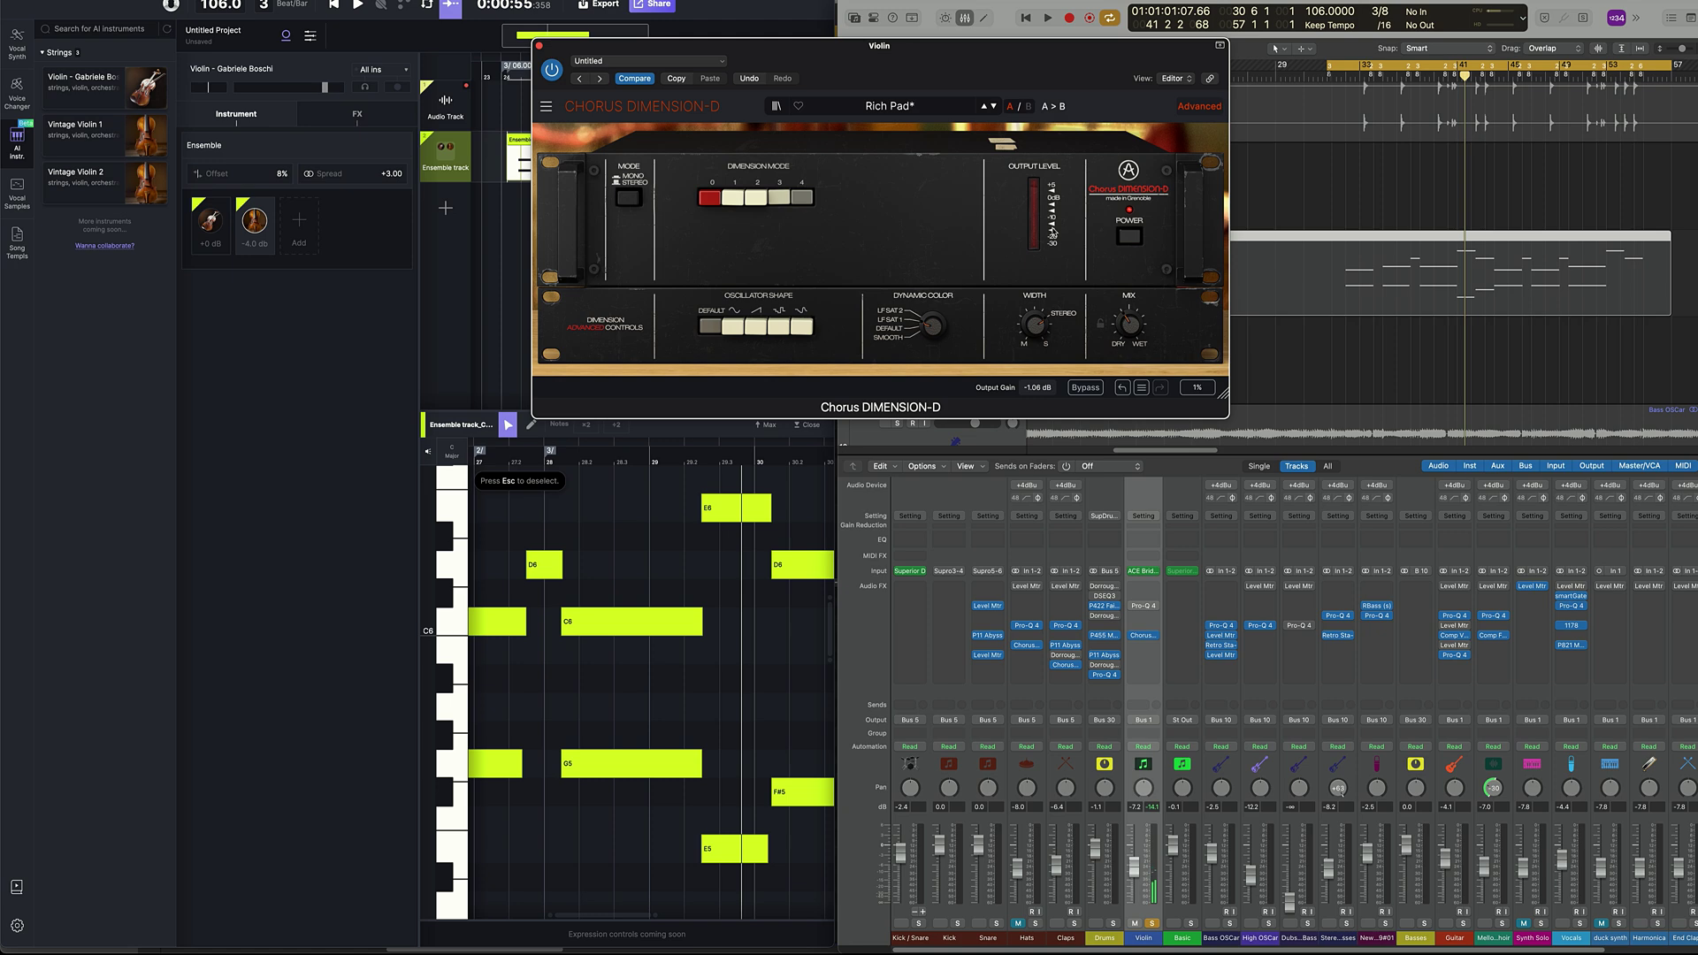
{"action": "key", "text": "super+w"}
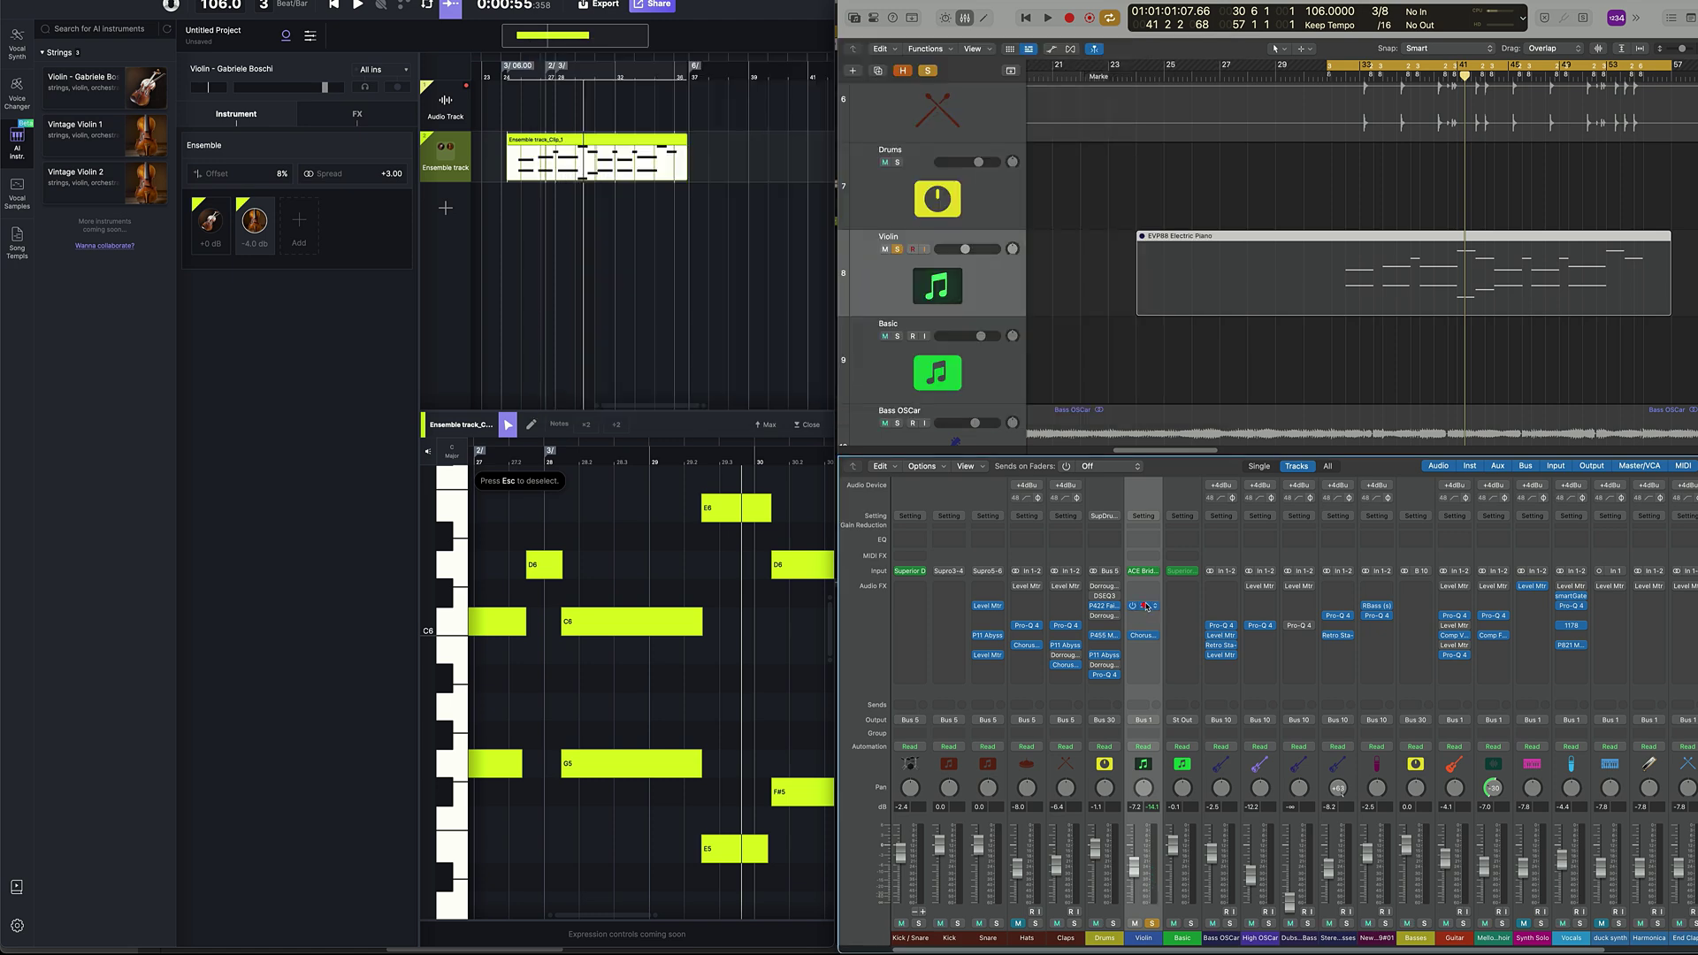
- Open the Violin channel's Pro-Q 4, turn off the channel's solo and close the equalizer
{"action": "left_click", "coordinate": [1144, 606]}
{"action": "left_click_drag", "start_coordinate": [1138, 152], "coordinate": [955, 64]}
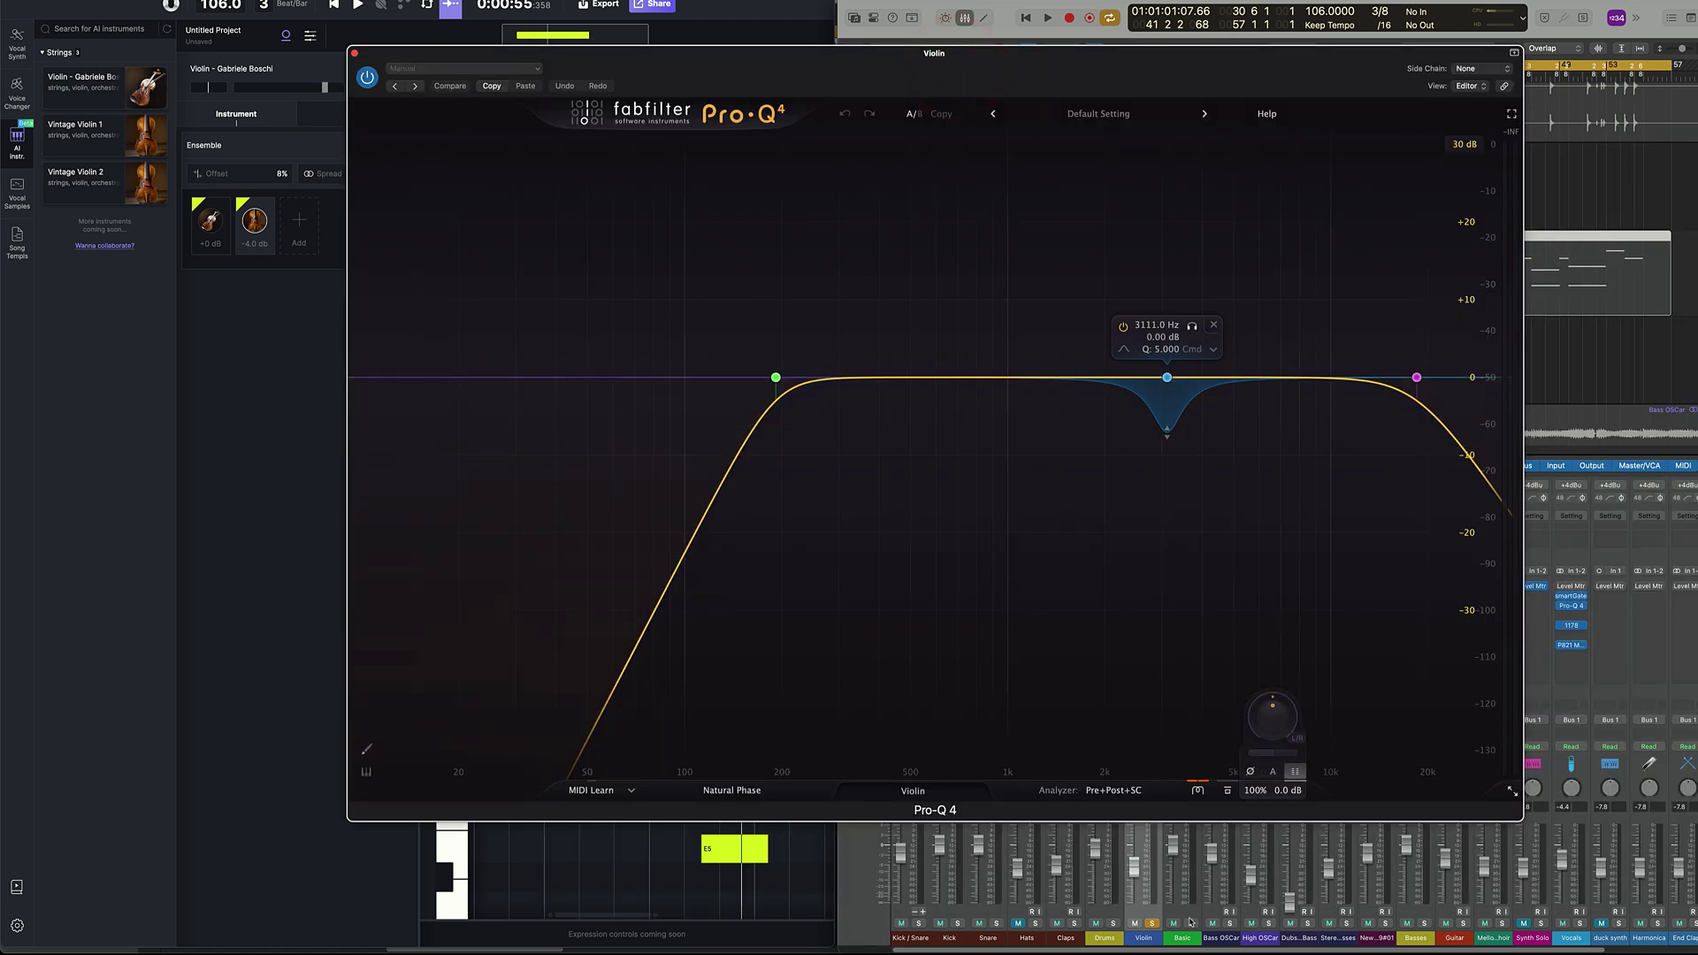
{"action": "left_click", "coordinate": [1153, 924]}
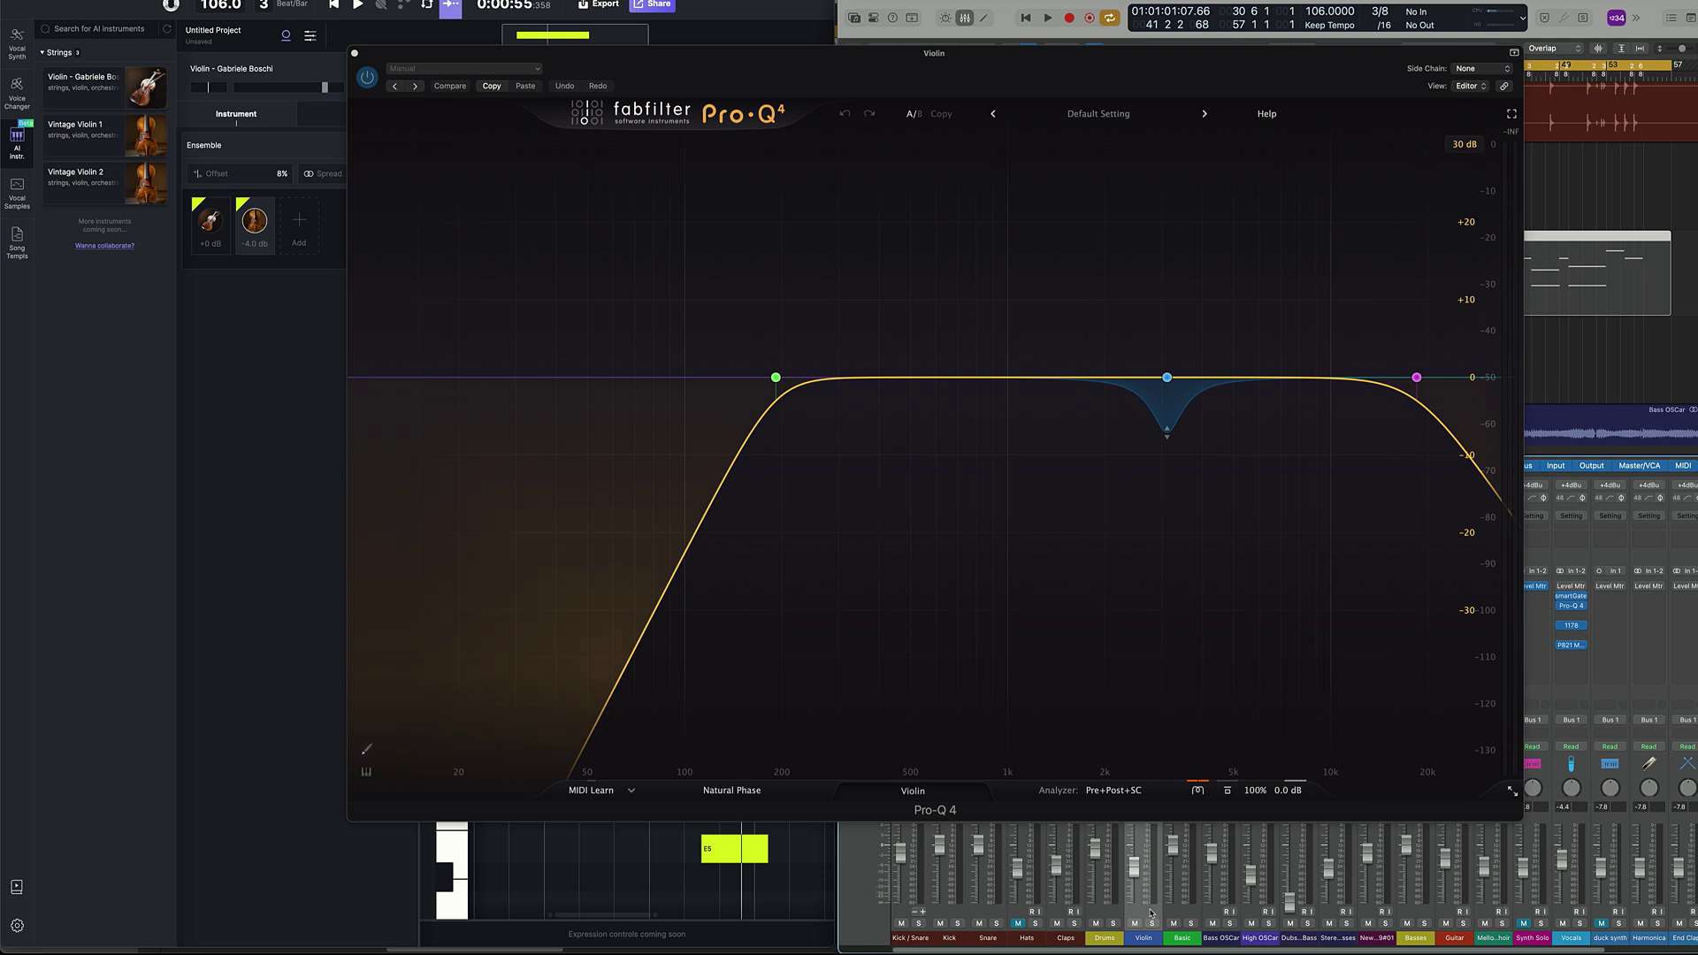
{"action": "key", "text": "super+w"}
- Play the song with the AI violin ensemble, unmute the Vocals channel and stop playback
{"action": "key", "text": "space"}
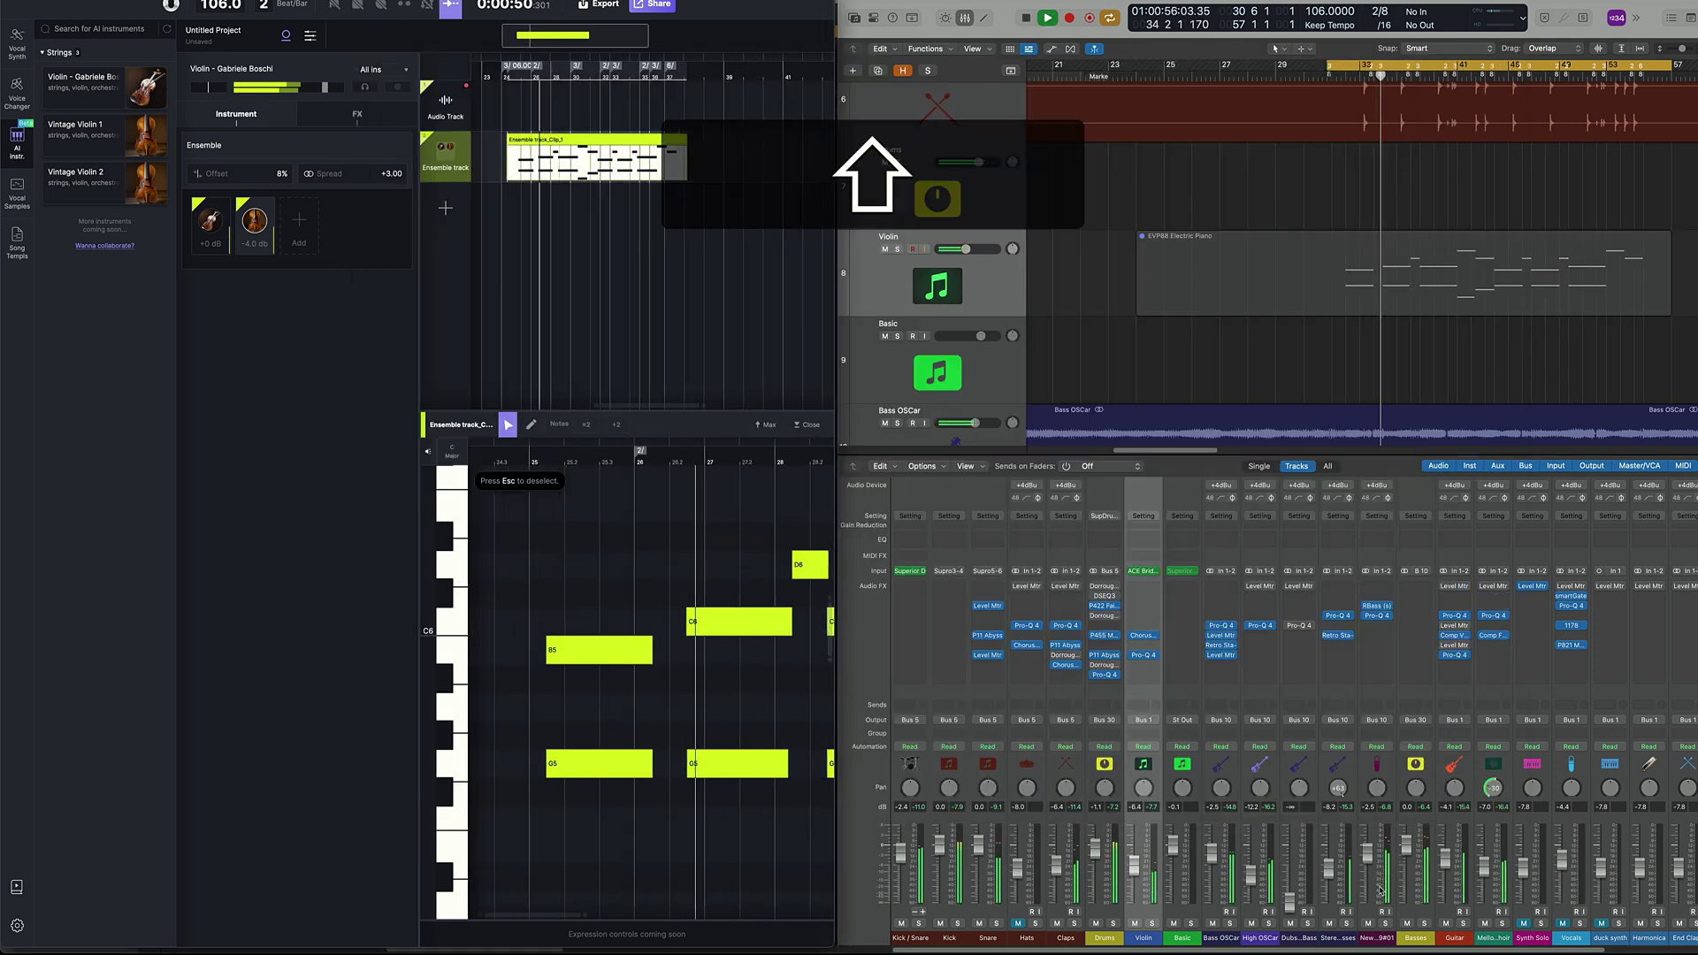
{"action": "scroll", "coordinate": [1461, 892], "scroll_direction": "right", "scroll_amount": 1}
{"action": "scroll", "coordinate": [1462, 891], "scroll_direction": "right", "scroll_amount": 1}
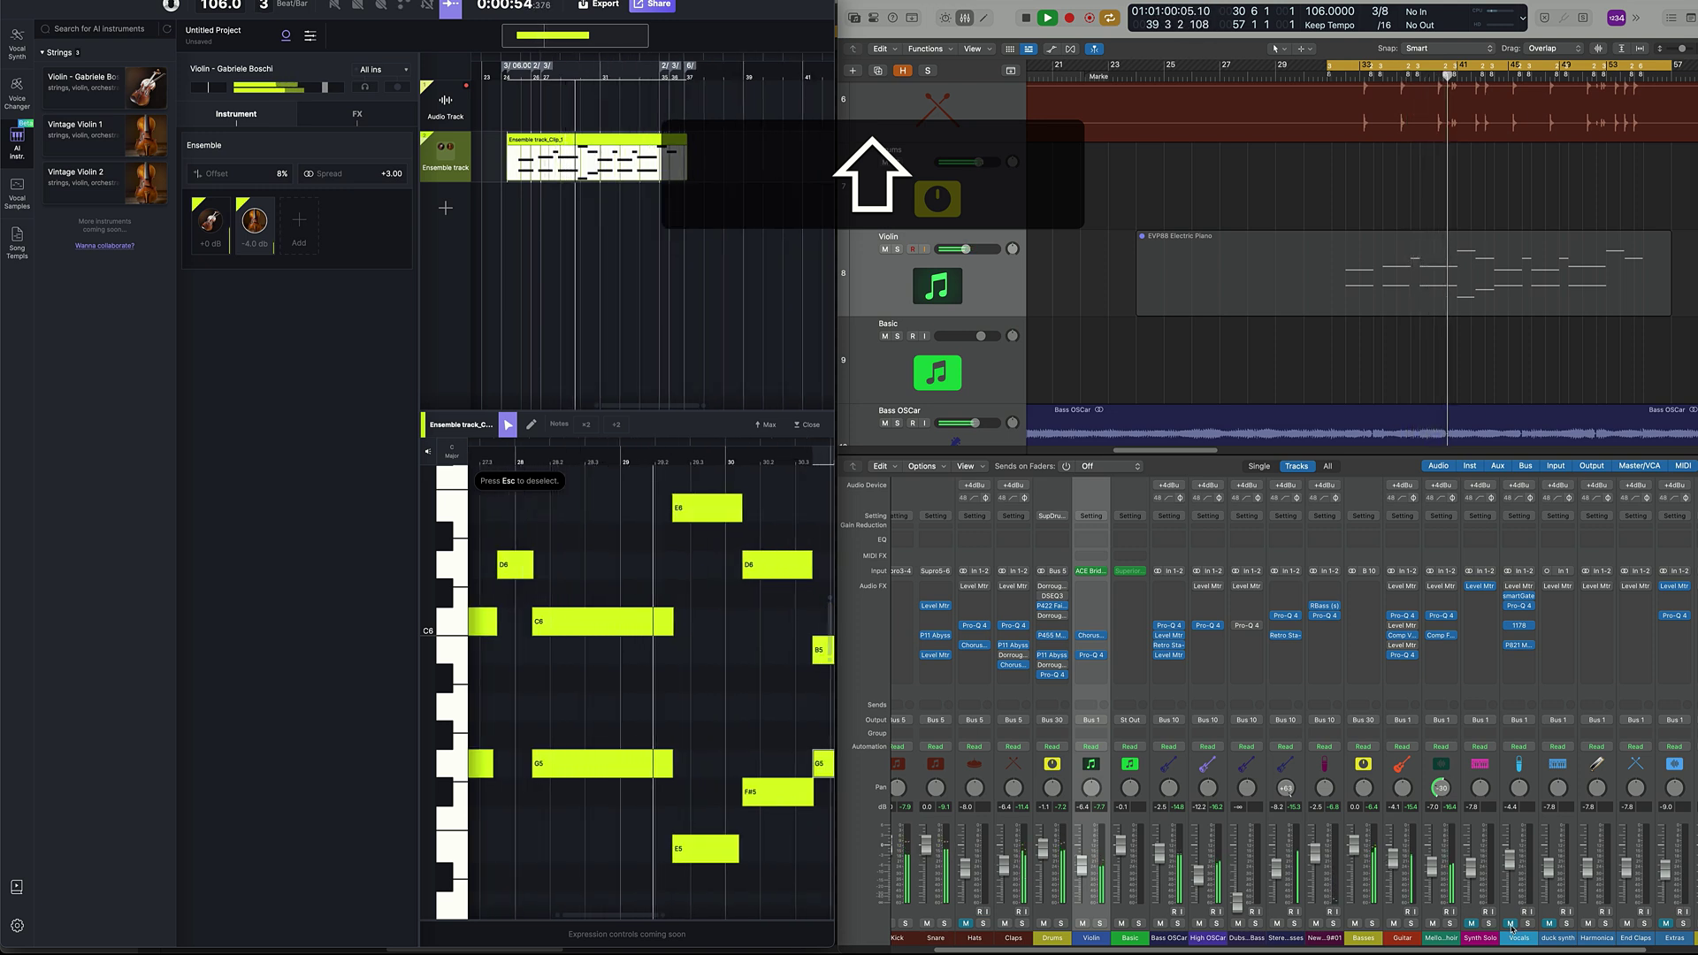
{"action": "left_click", "coordinate": [1512, 925]}
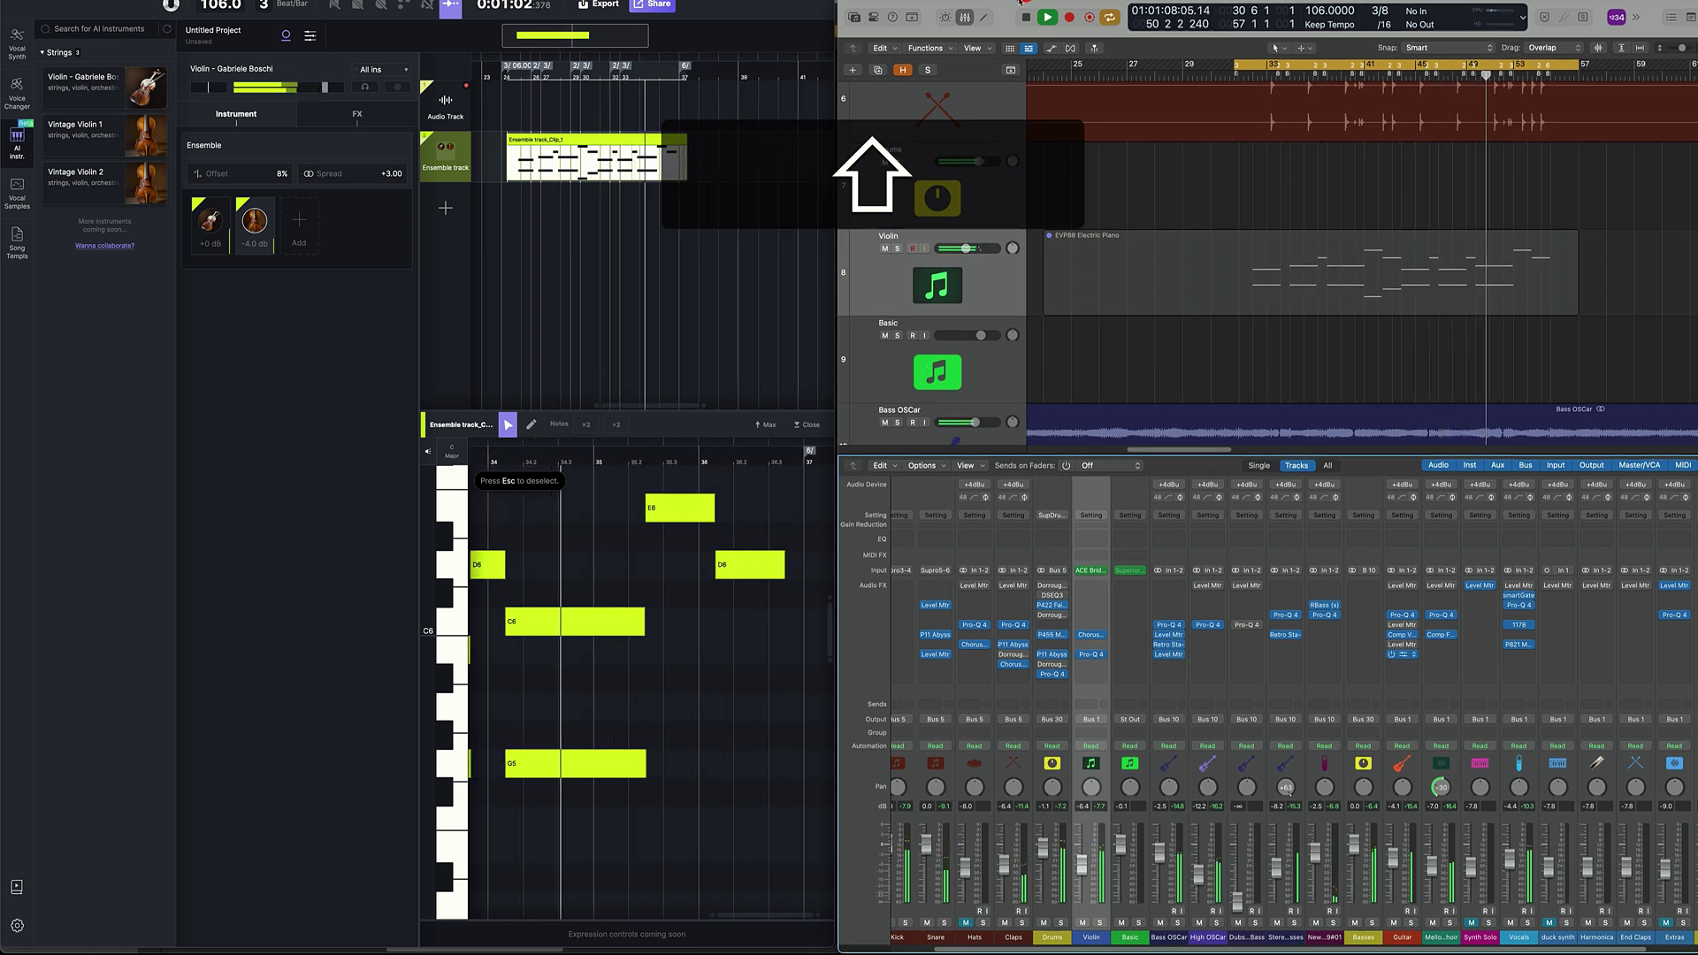
{"action": "key", "text": "space"}
- Widen ACE Studio, start the last two lower G5 notes slightly later than the notes above them, and audition the clip
{"action": "scroll", "coordinate": [754, 654], "scroll_direction": "left", "scroll_amount": 5}
{"action": "left_click", "coordinate": [758, 5]}
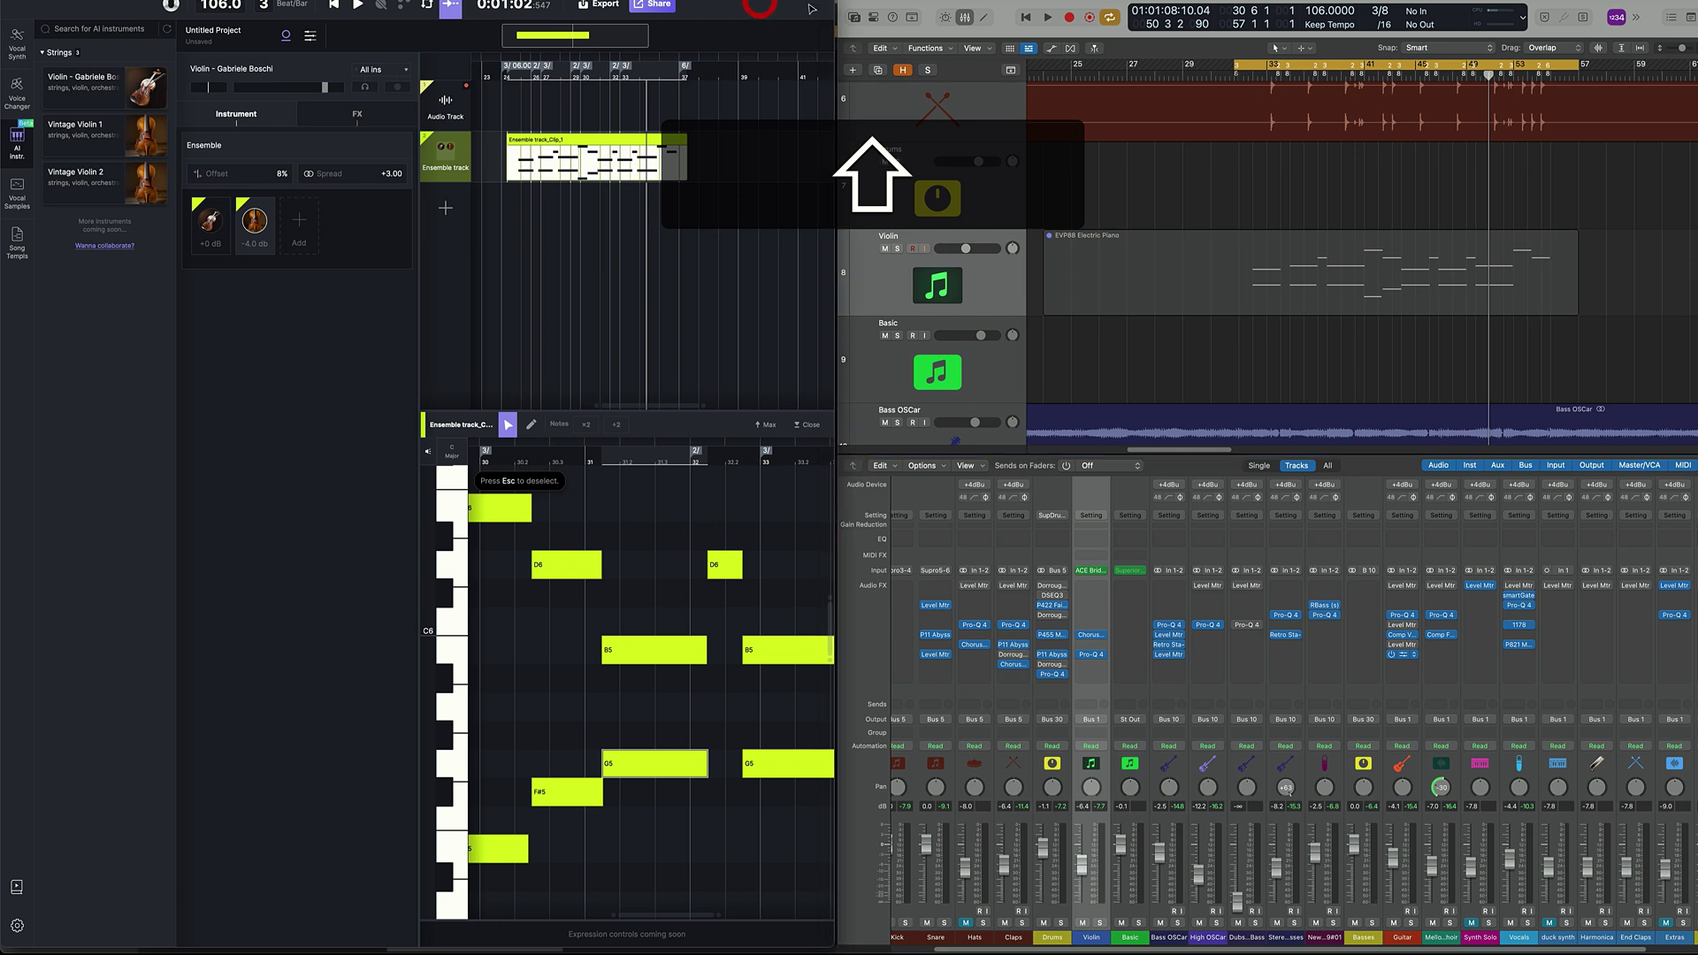
{"action": "left_click_drag", "start_coordinate": [833, 7], "coordinate": [1244, 64]}
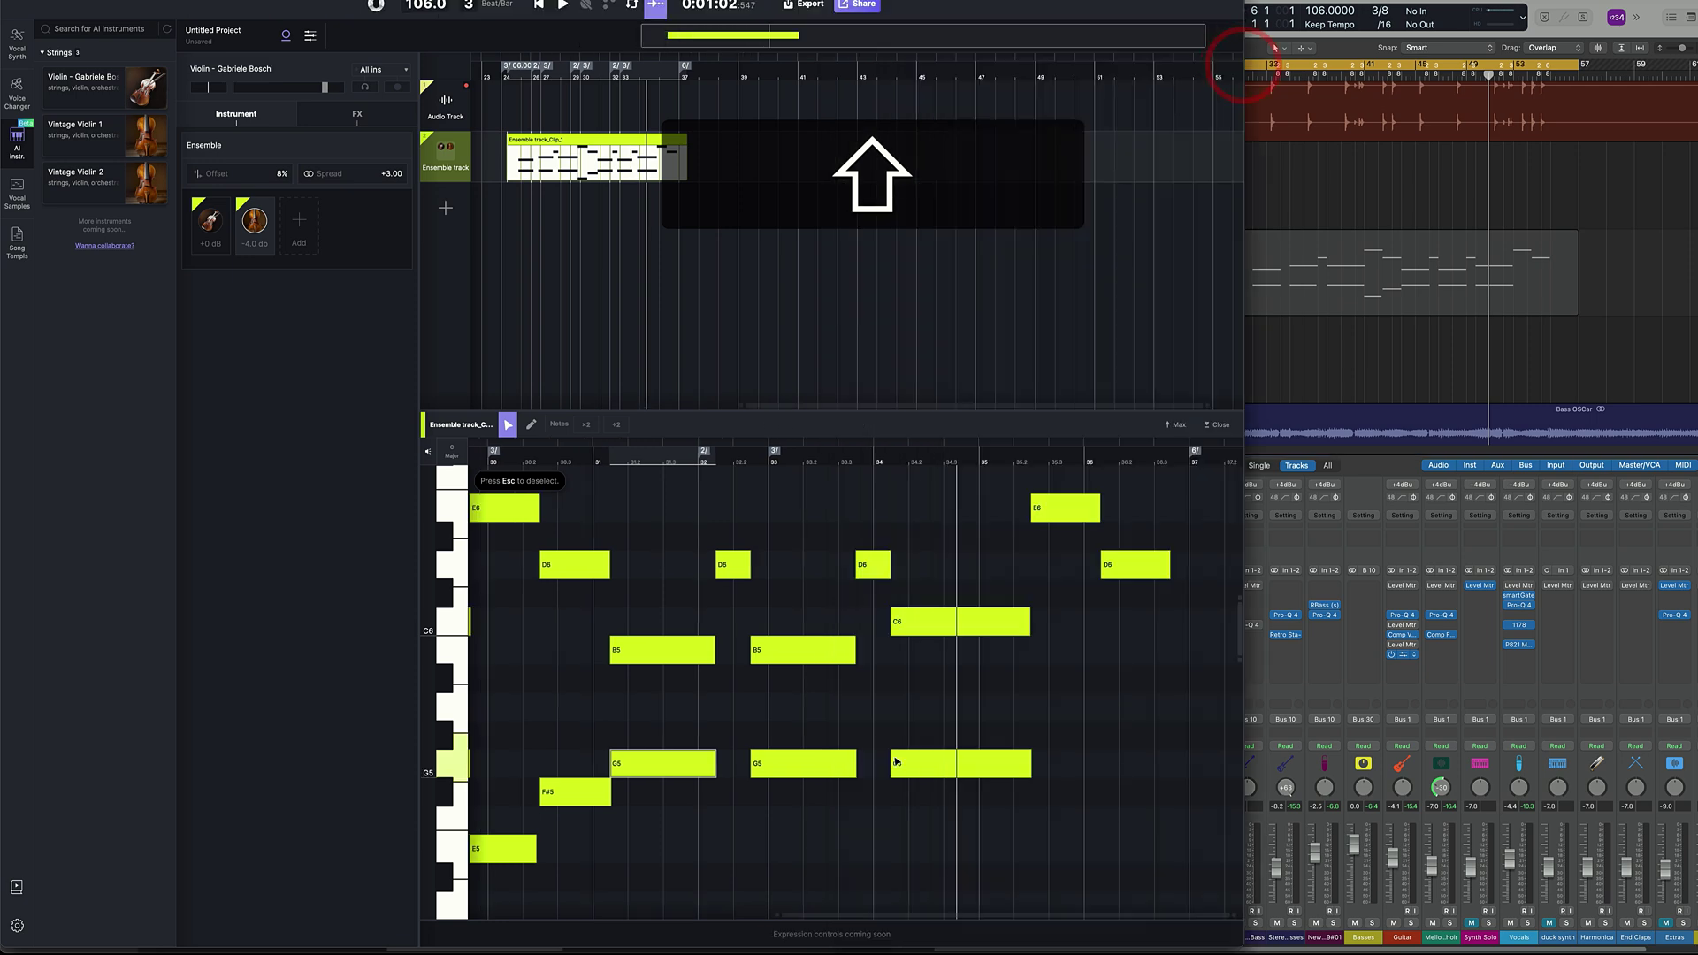
{"action": "left_click", "coordinate": [752, 766]}
{"action": "scroll", "coordinate": [753, 767], "scroll_direction": "up", "scroll_amount": 5}
{"action": "left_click_drag", "start_coordinate": [779, 768], "coordinate": [791, 768]}
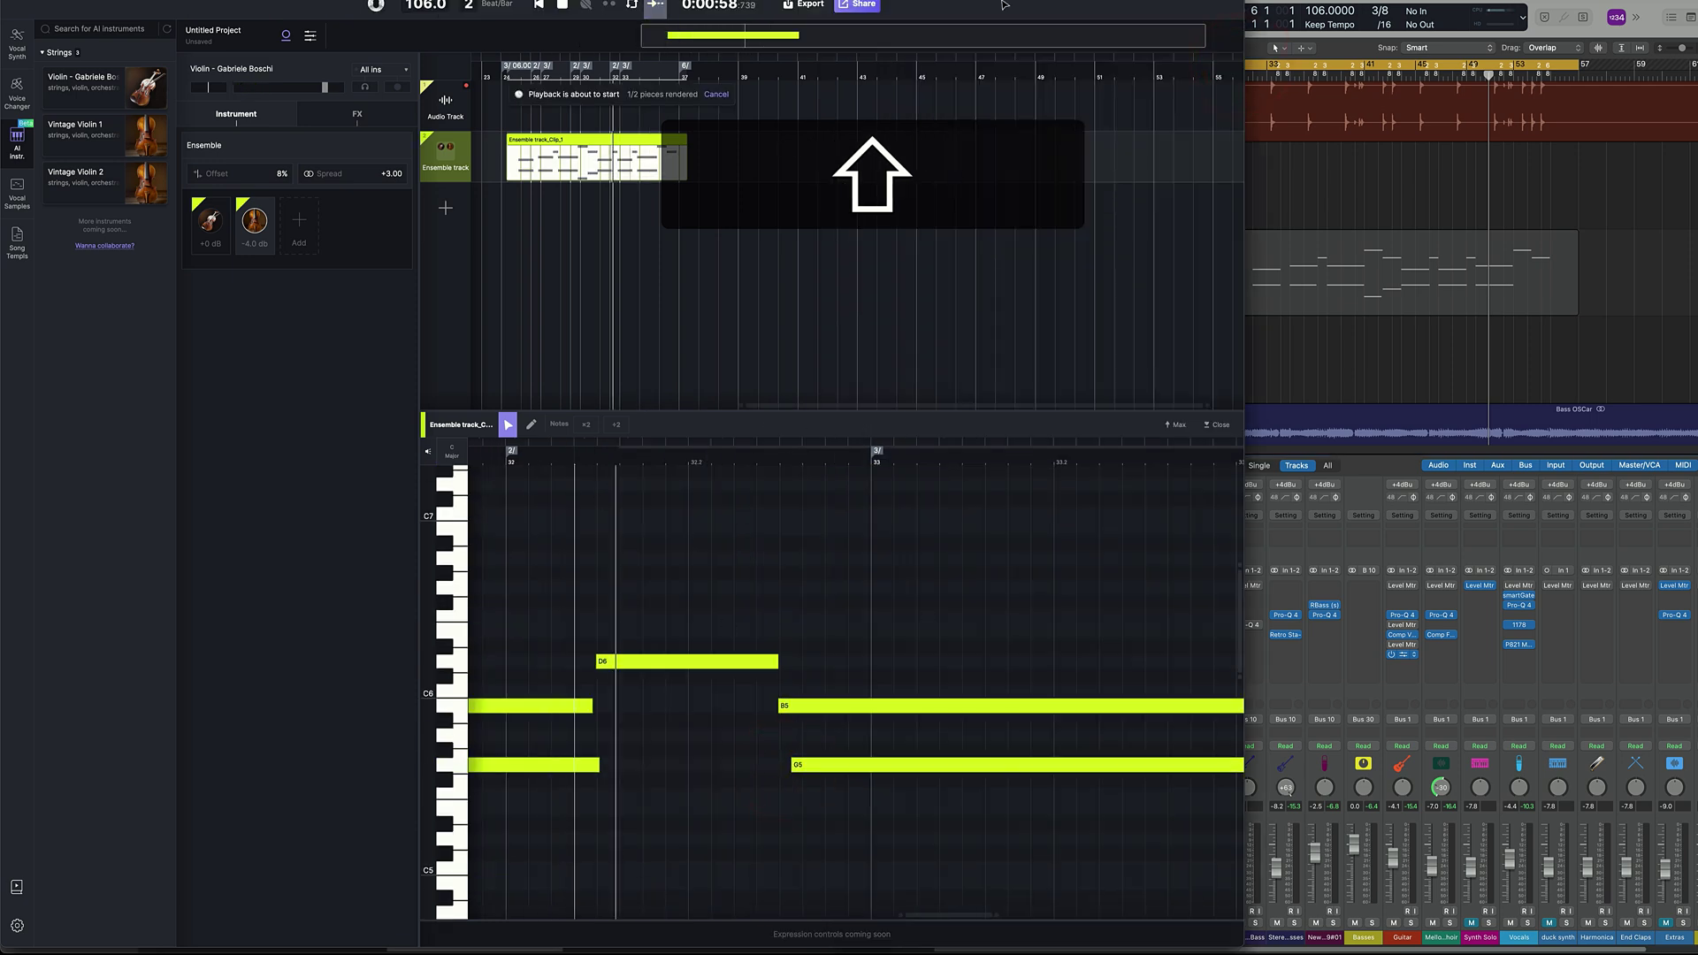
{"action": "key", "text": "space"}
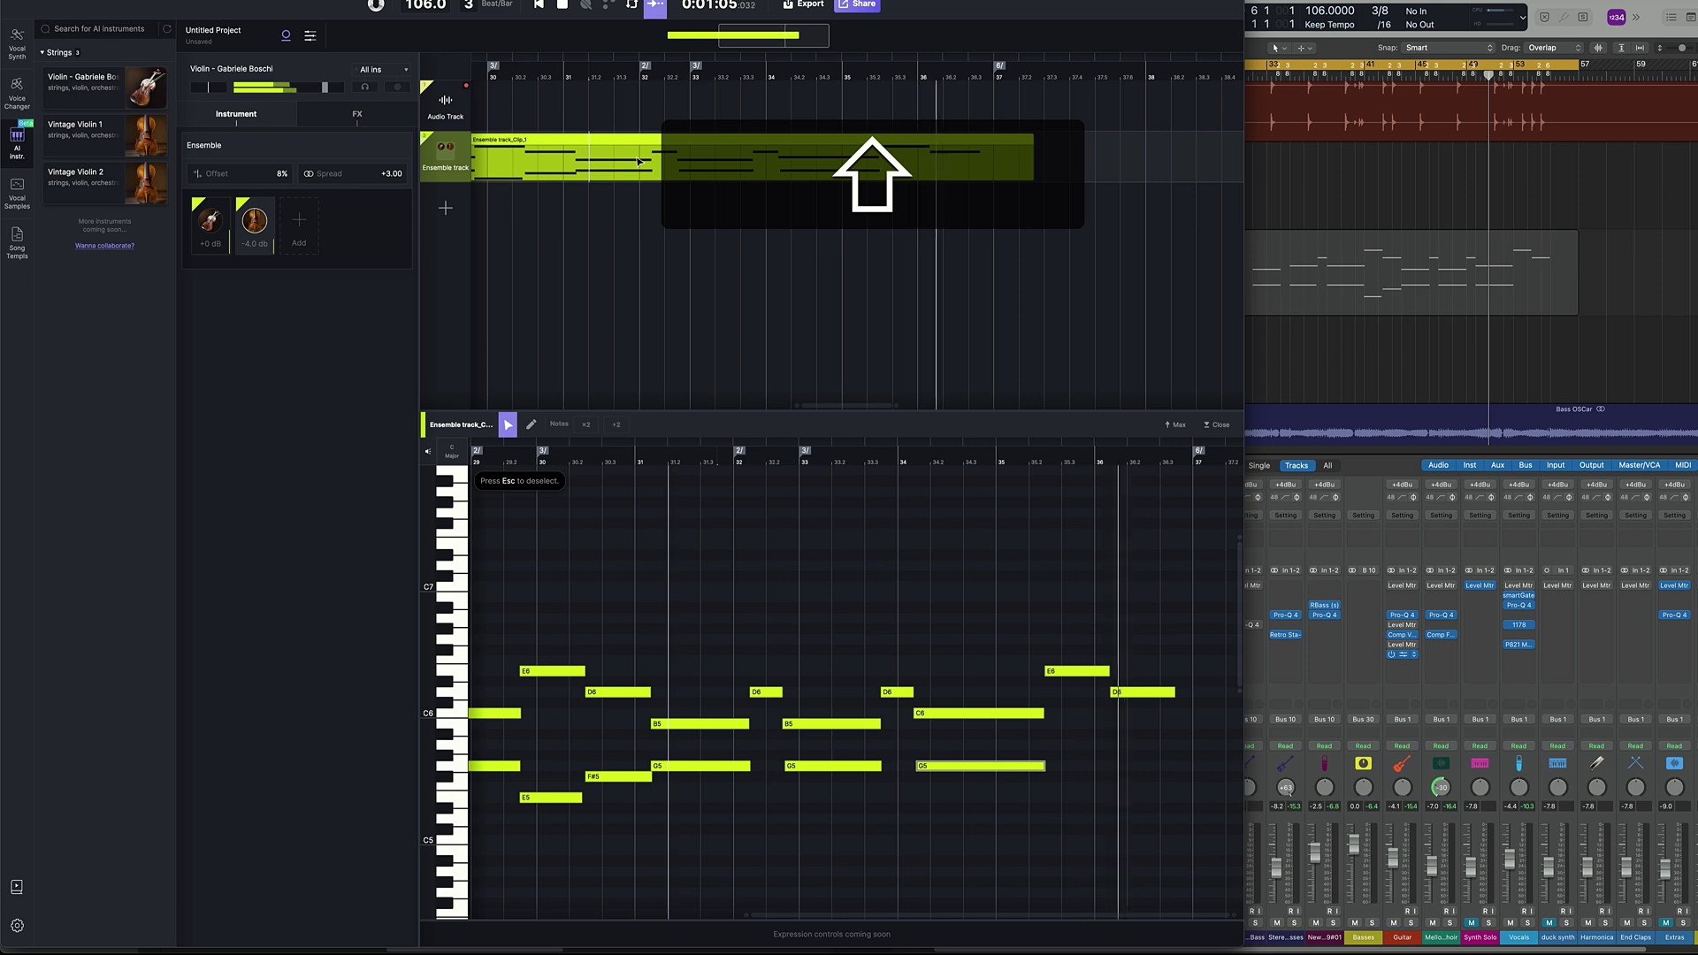
{"action": "key", "text": "space"}
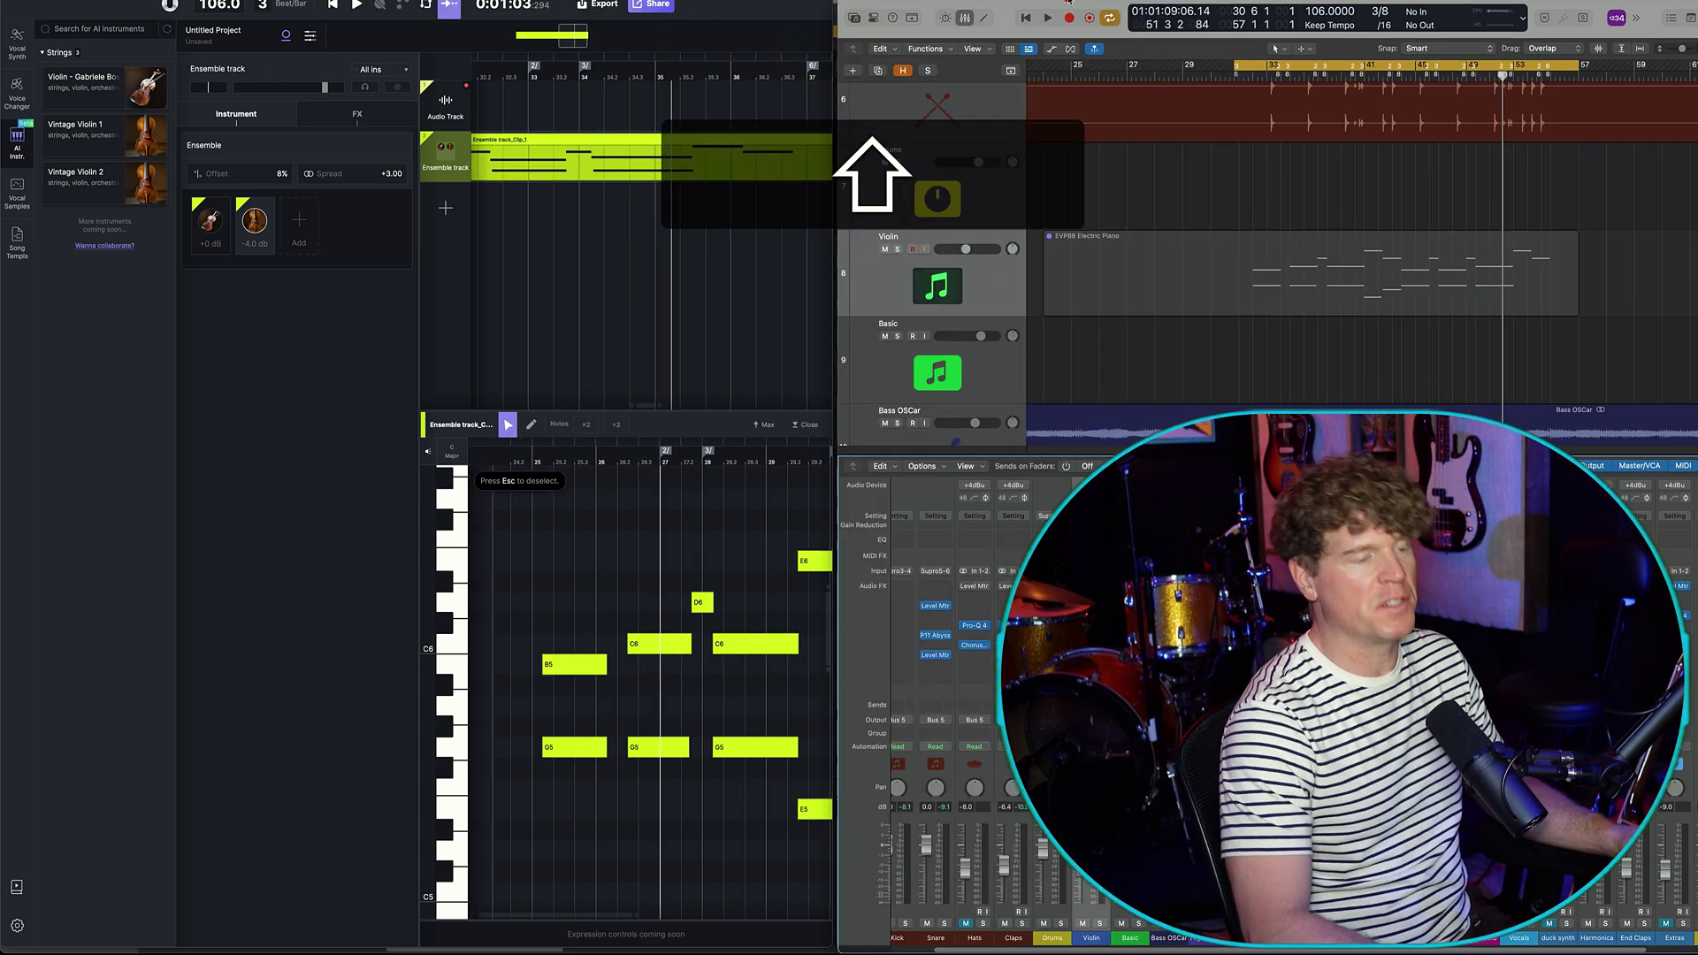
- Check ACE Bridge 2 on the Violin channel, then view the full ensemble clip in an enlarged ACE Studio and restore the split view
{"action": "left_click", "coordinate": [1091, 570]}
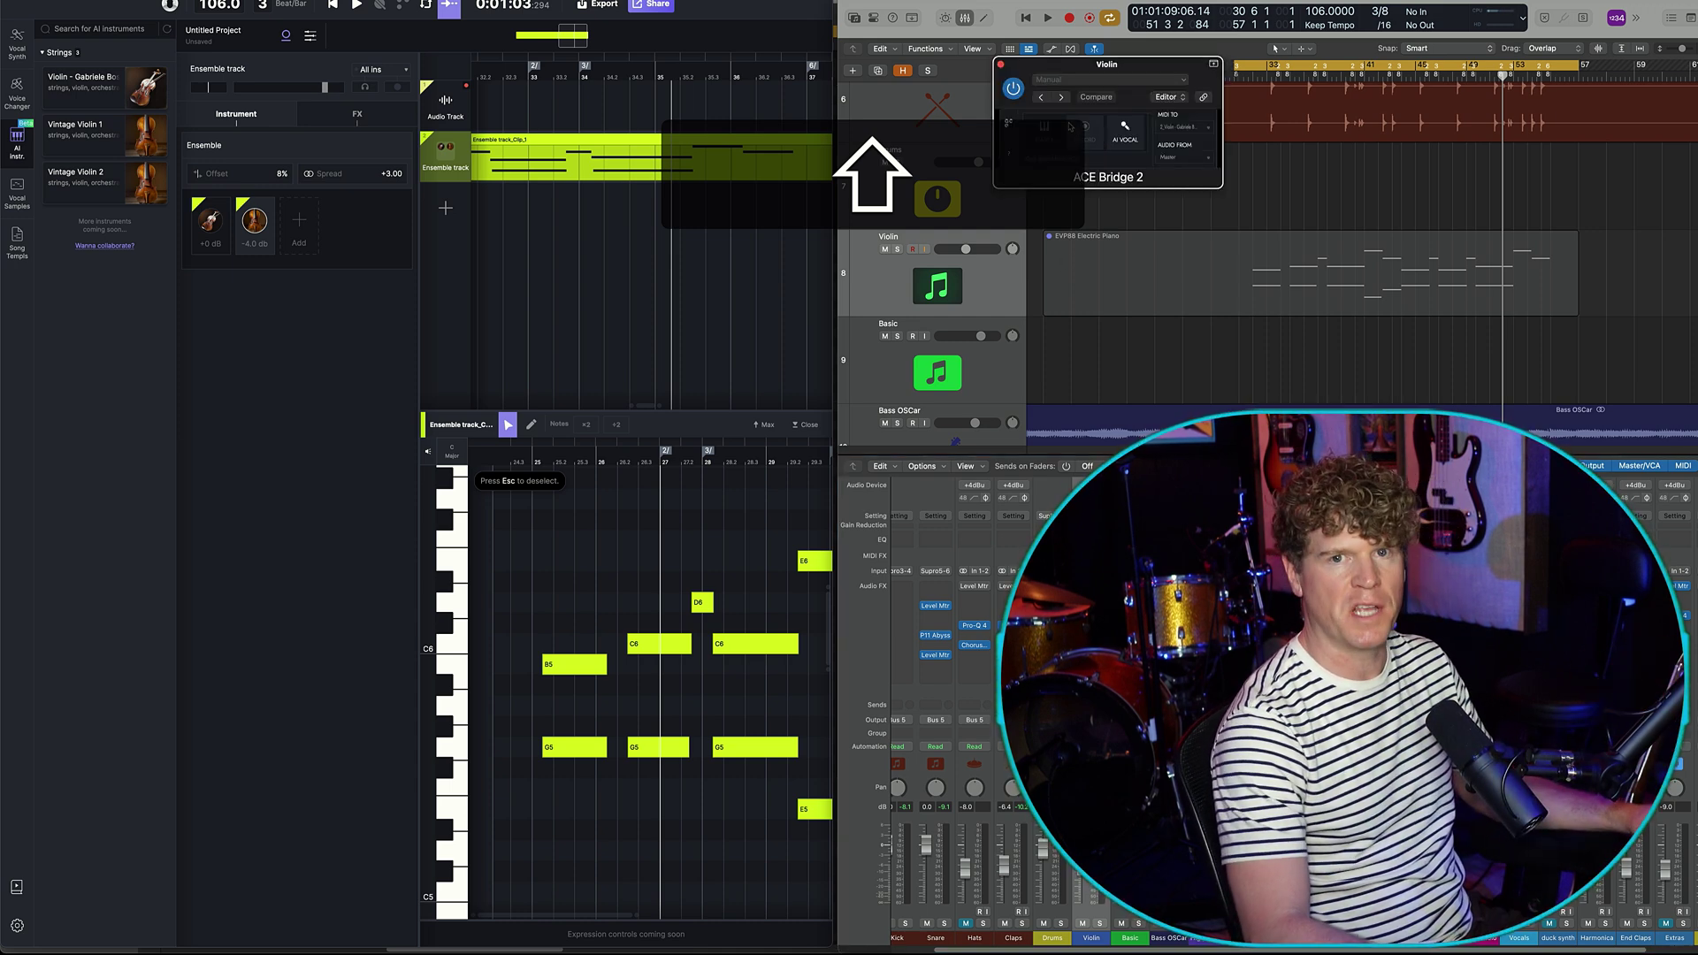
{"action": "left_click", "coordinate": [1000, 64]}
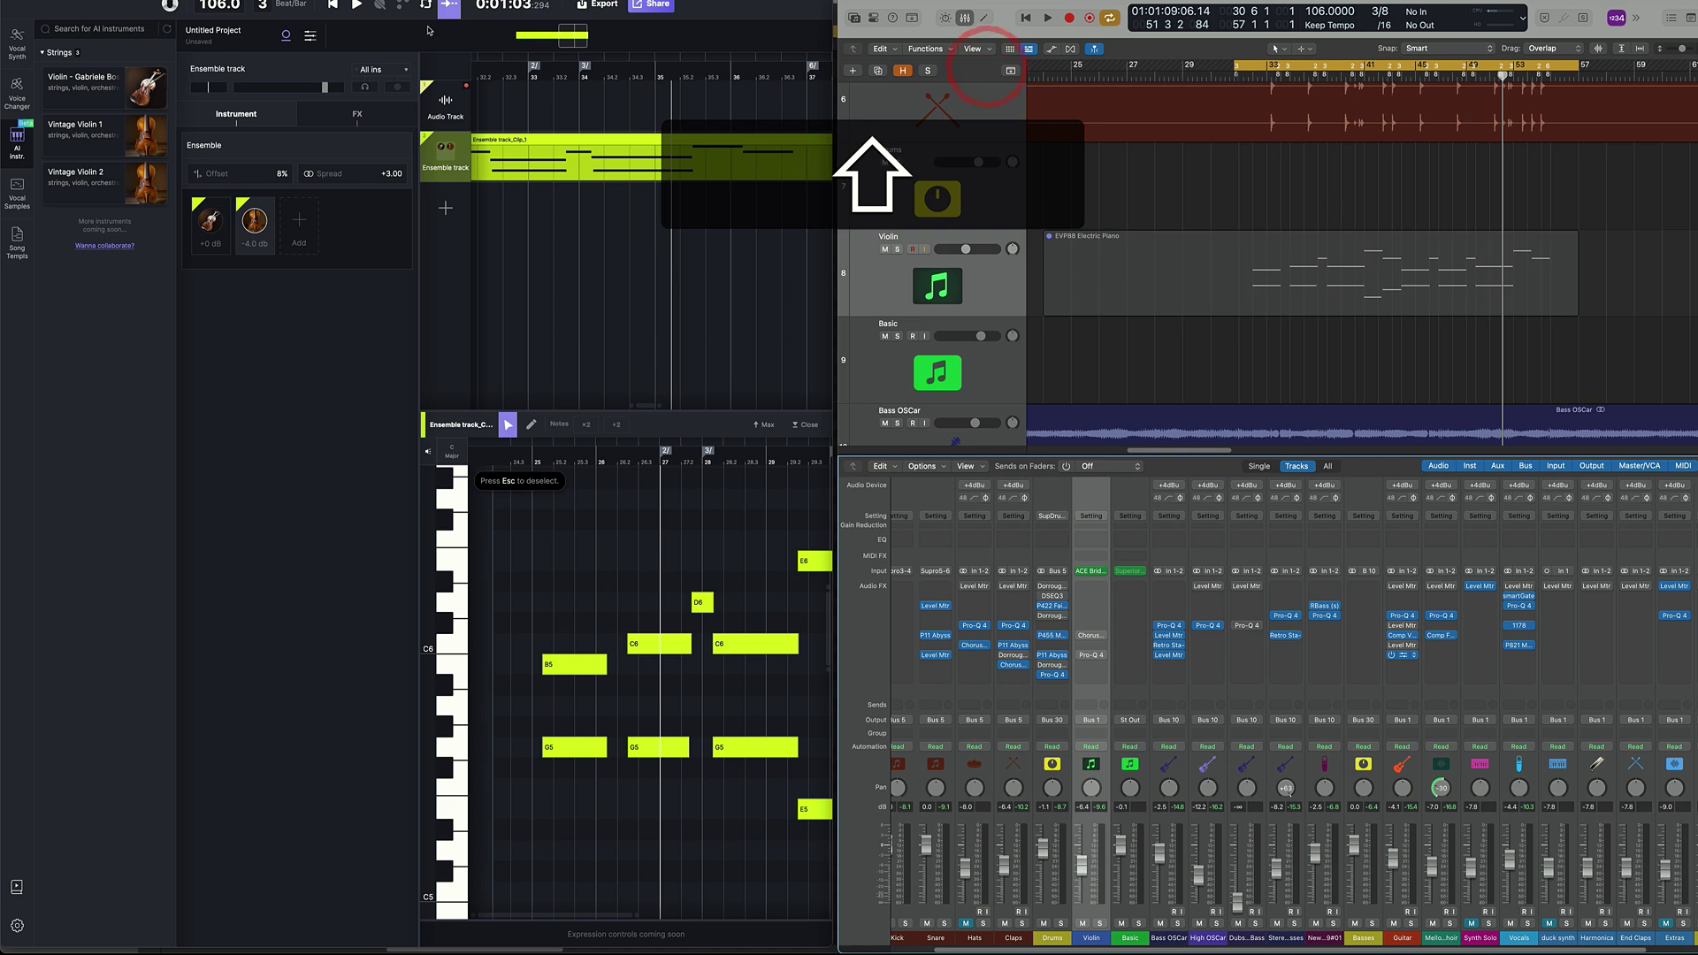
{"action": "double_click", "coordinate": [92, 4]}
{"action": "scroll", "coordinate": [983, 231], "scroll_direction": "left", "scroll_amount": 5}
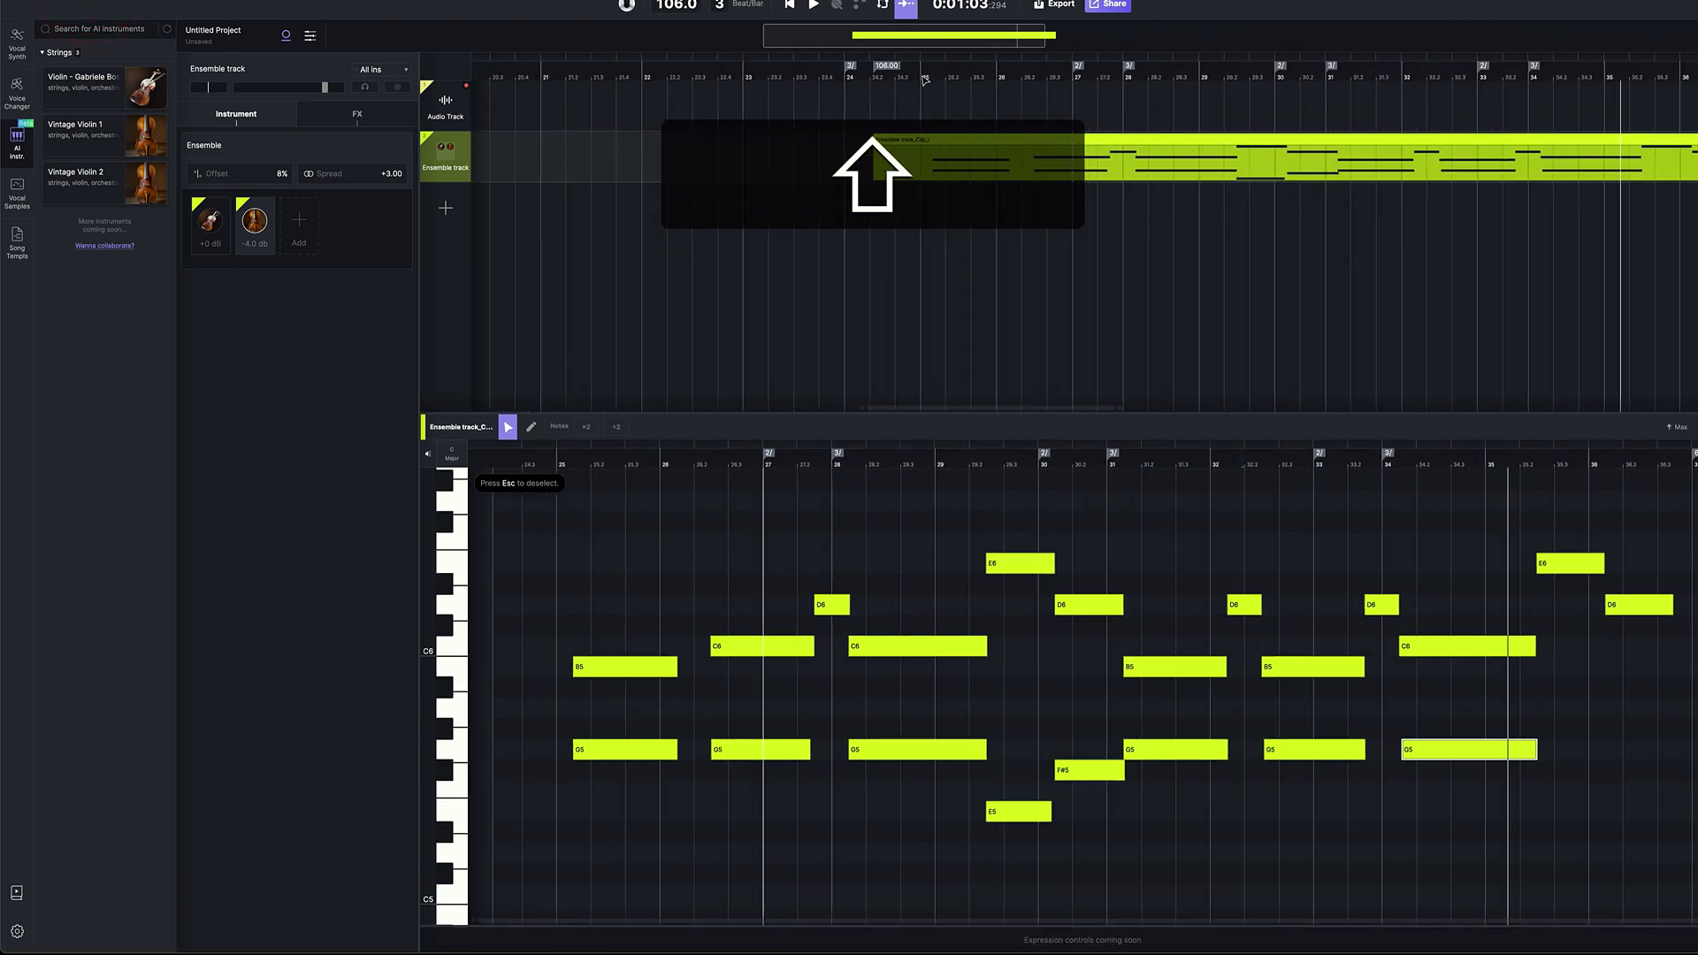
{"action": "scroll", "coordinate": [918, 115], "scroll_direction": "down", "scroll_amount": 5}
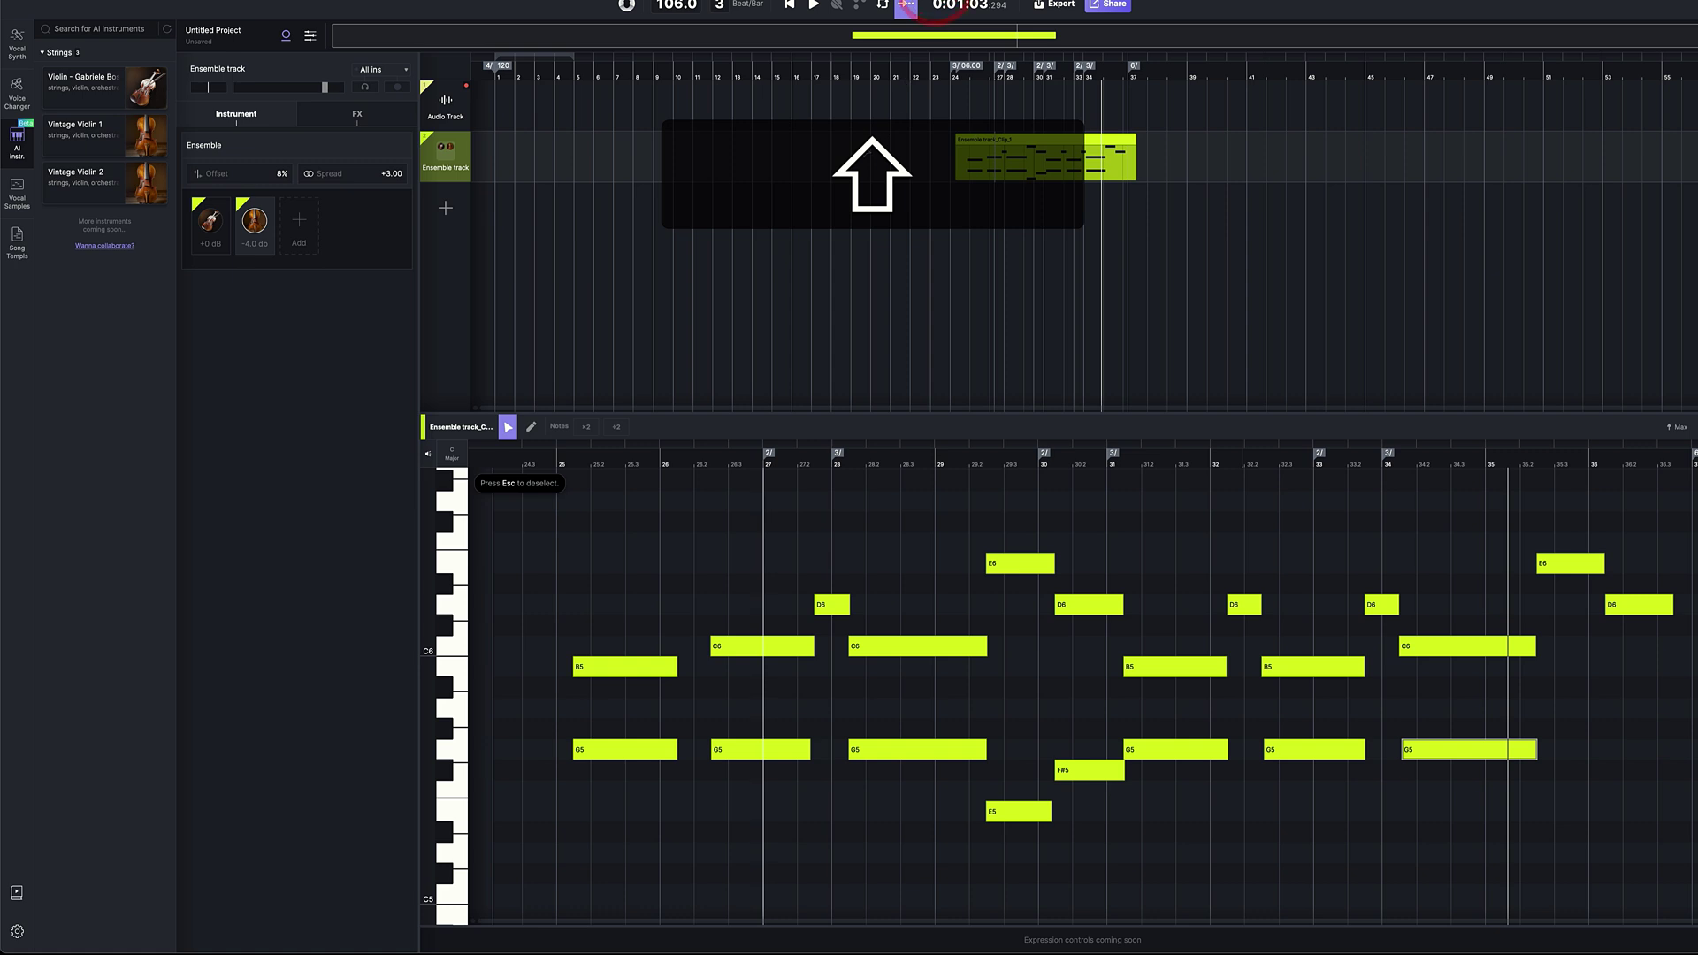
{"action": "left_click", "coordinate": [862, 142], "text": "shift"}
{"action": "double_click", "coordinate": [867, 10]}
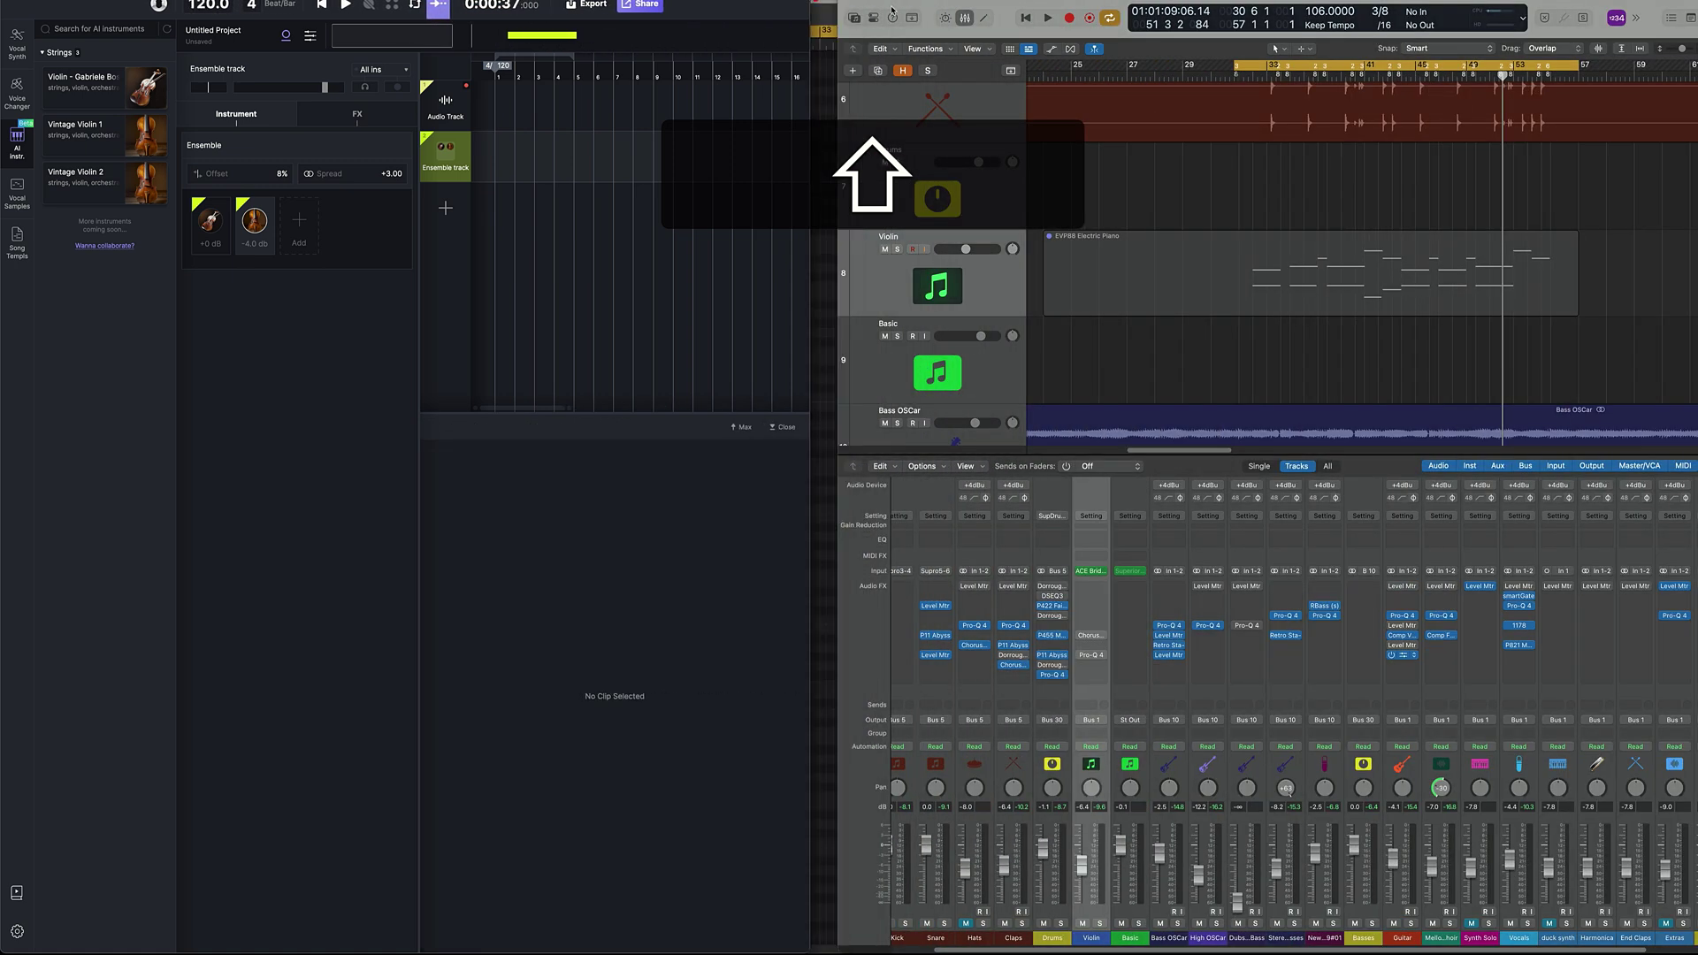
- Examine the Violin track's regions further along Logic Pro's timeline and return to the earlier section
{"action": "left_click", "coordinate": [1260, 190]}
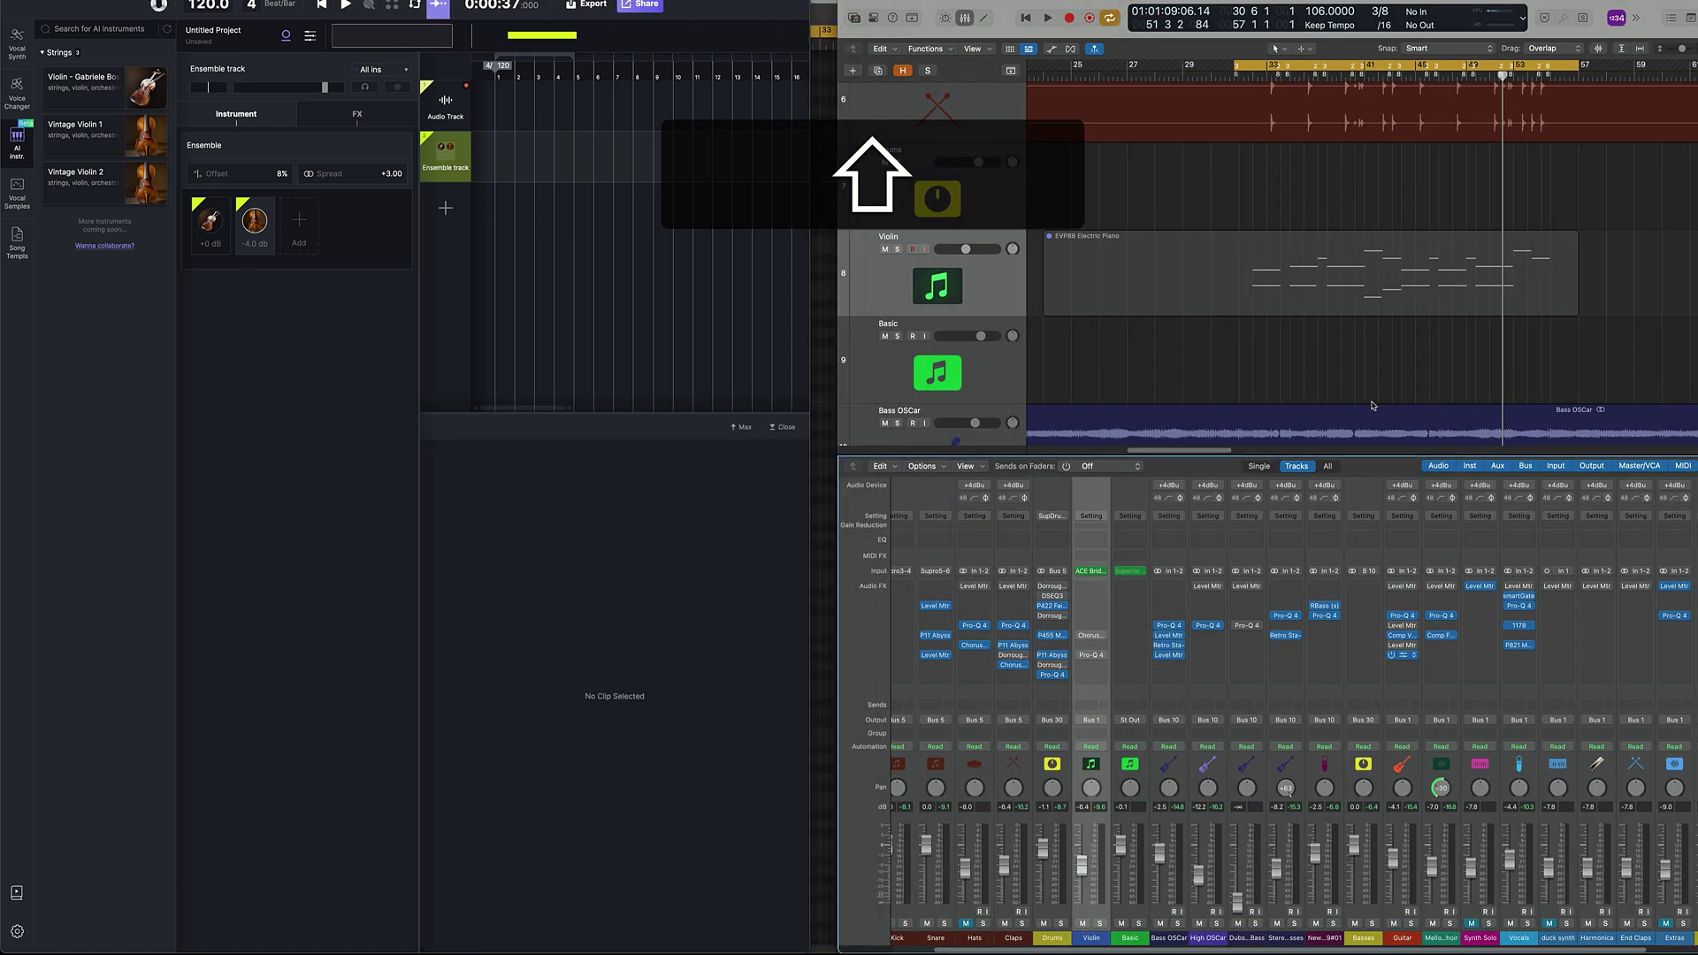
{"action": "scroll", "coordinate": [1345, 389], "scroll_direction": "right", "scroll_amount": 15}
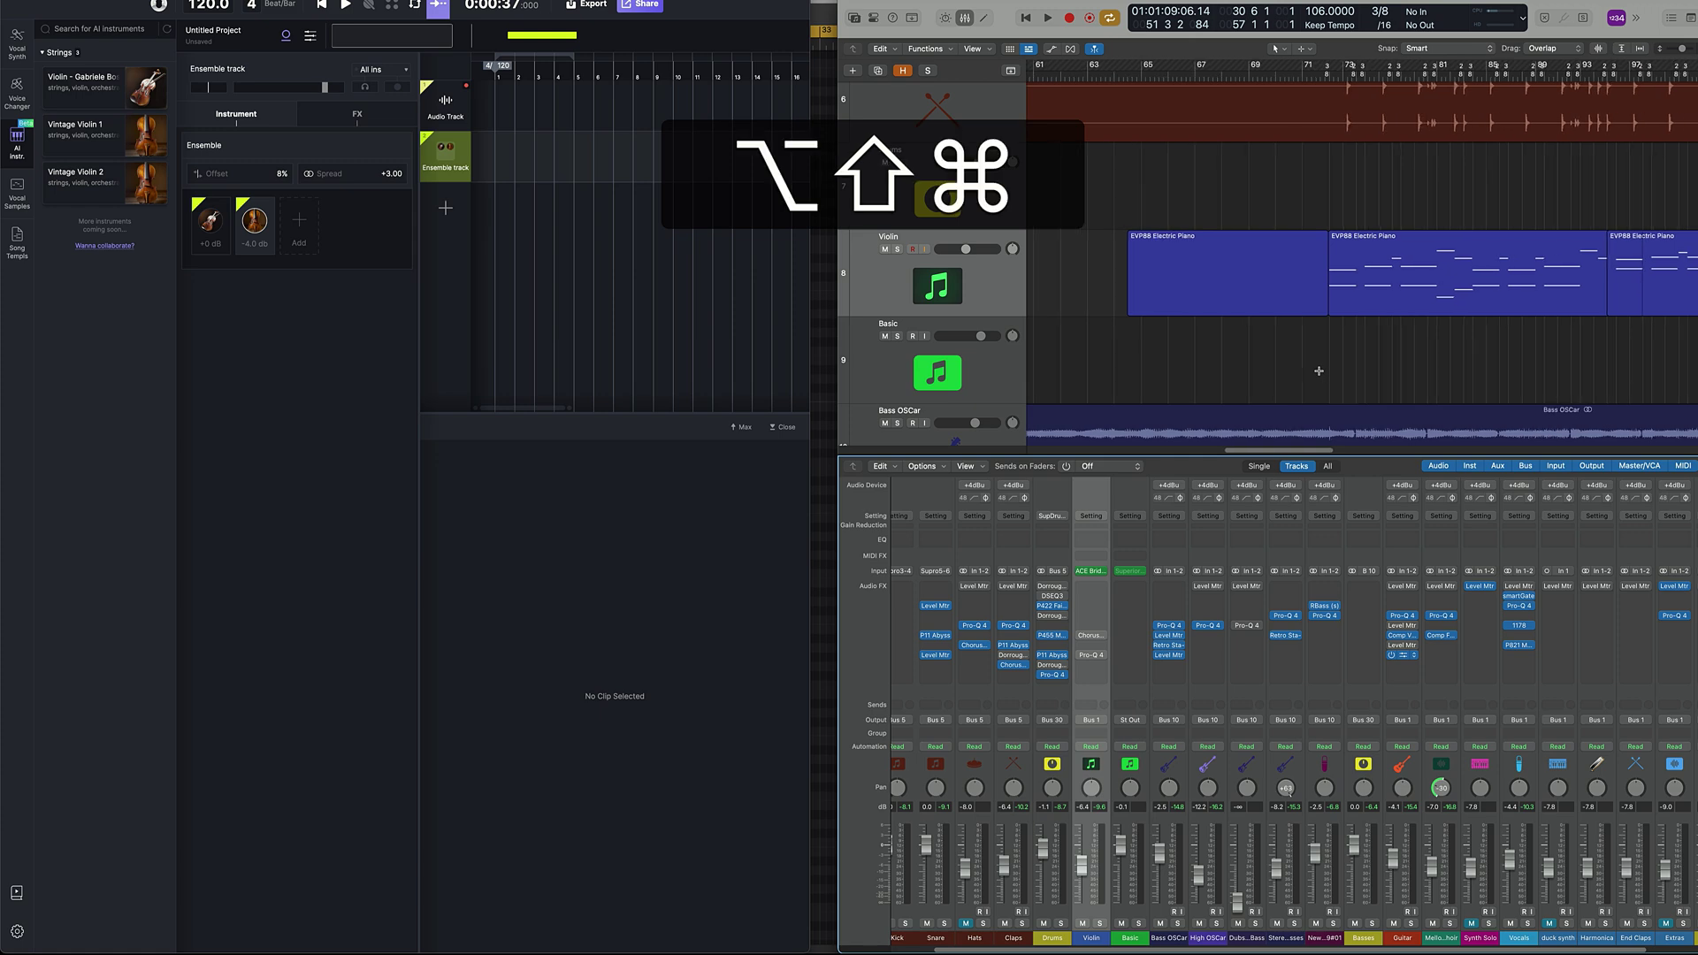
{"action": "scroll", "coordinate": [1319, 371], "scroll_direction": "left", "scroll_amount": 10}
{"action": "scroll", "coordinate": [1303, 370], "scroll_direction": "left", "scroll_amount": 8}
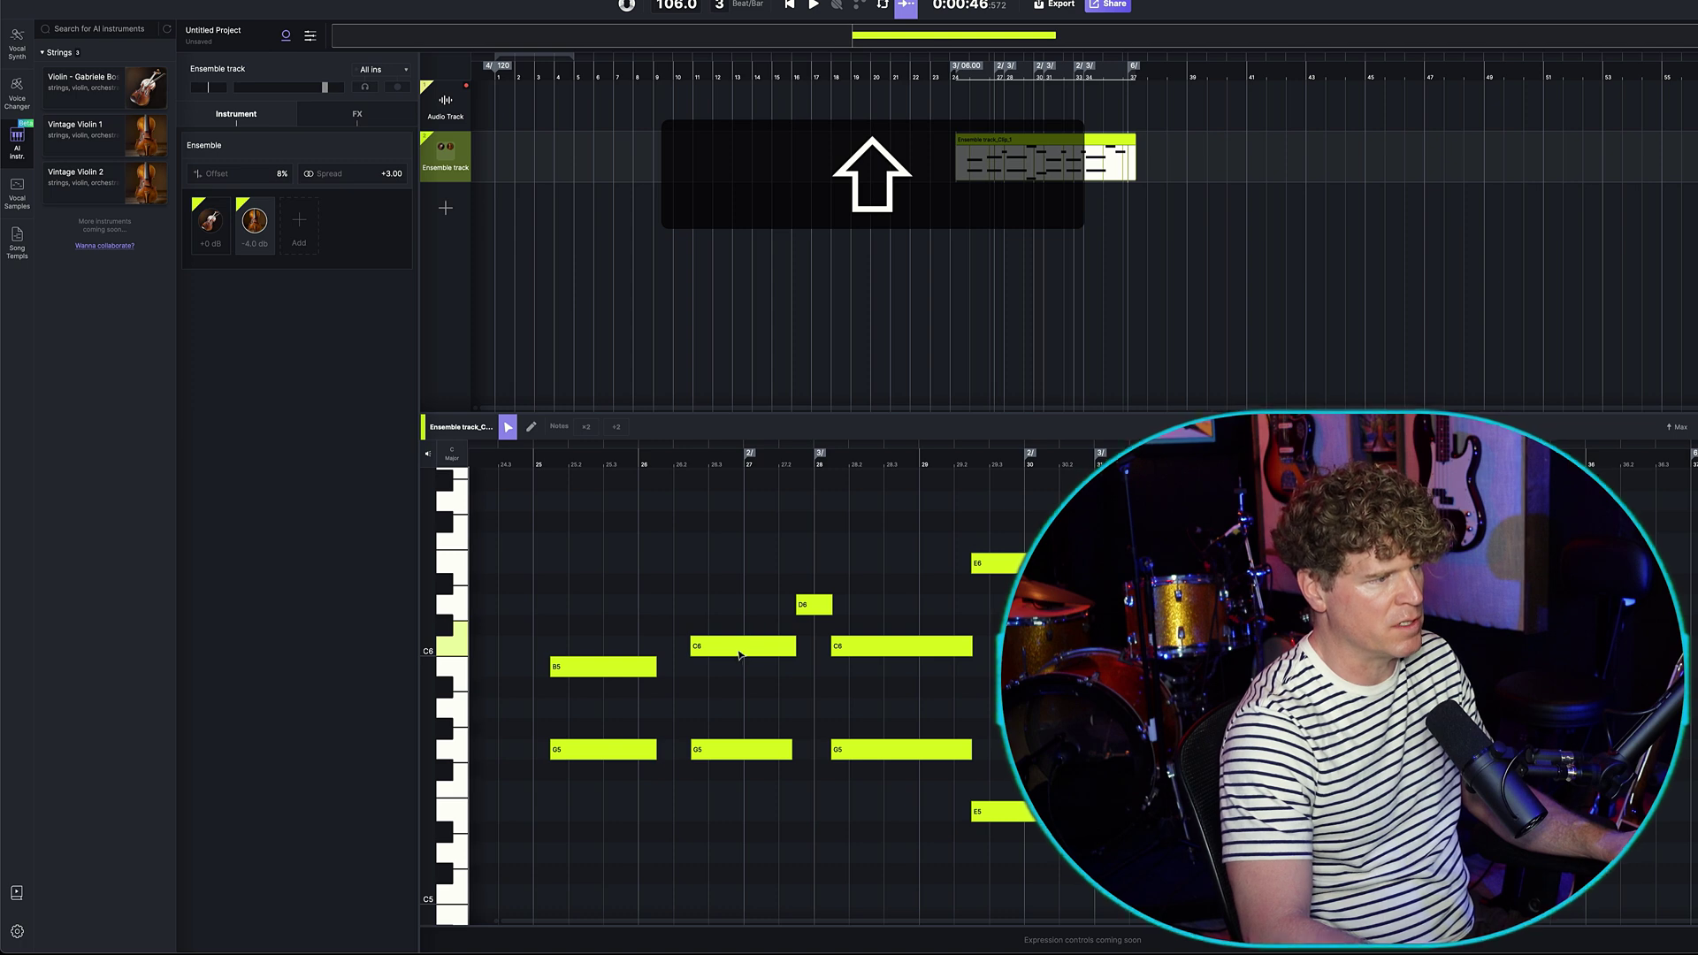
- Set the loop range from bar 1 to bar 38 and extend the violin ensemble clip back to bar 1
{"action": "left_click_drag", "start_coordinate": [765, 639], "coordinate": [726, 528]}
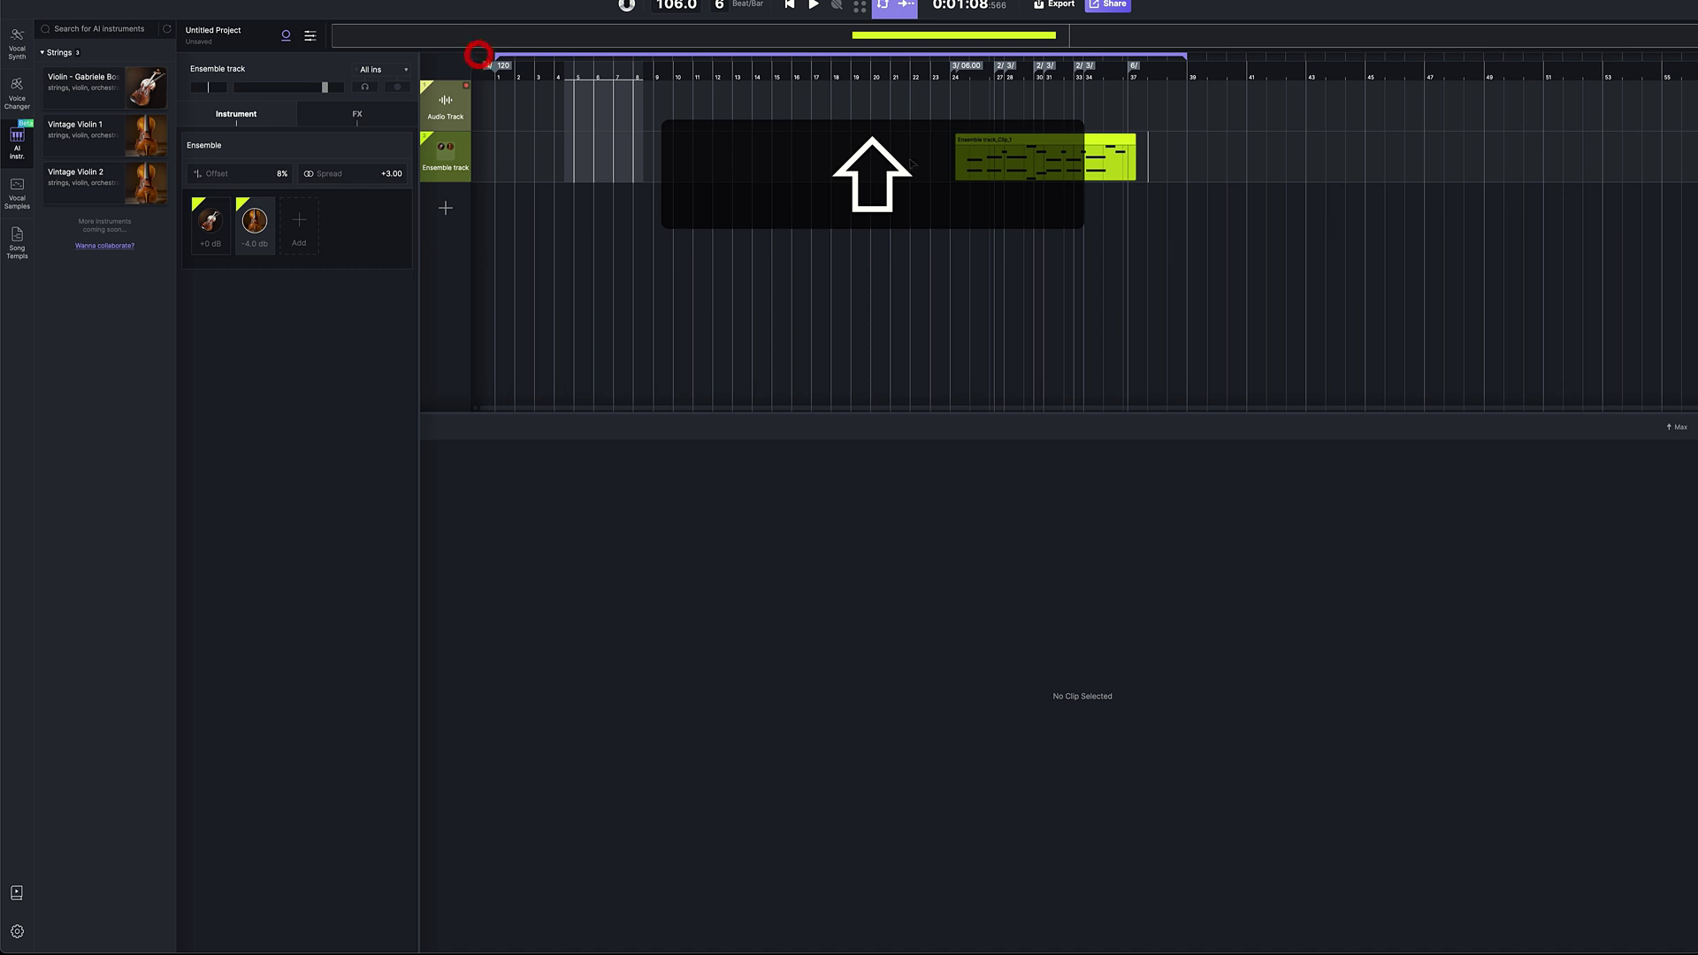
{"action": "left_click", "coordinate": [1158, 212]}
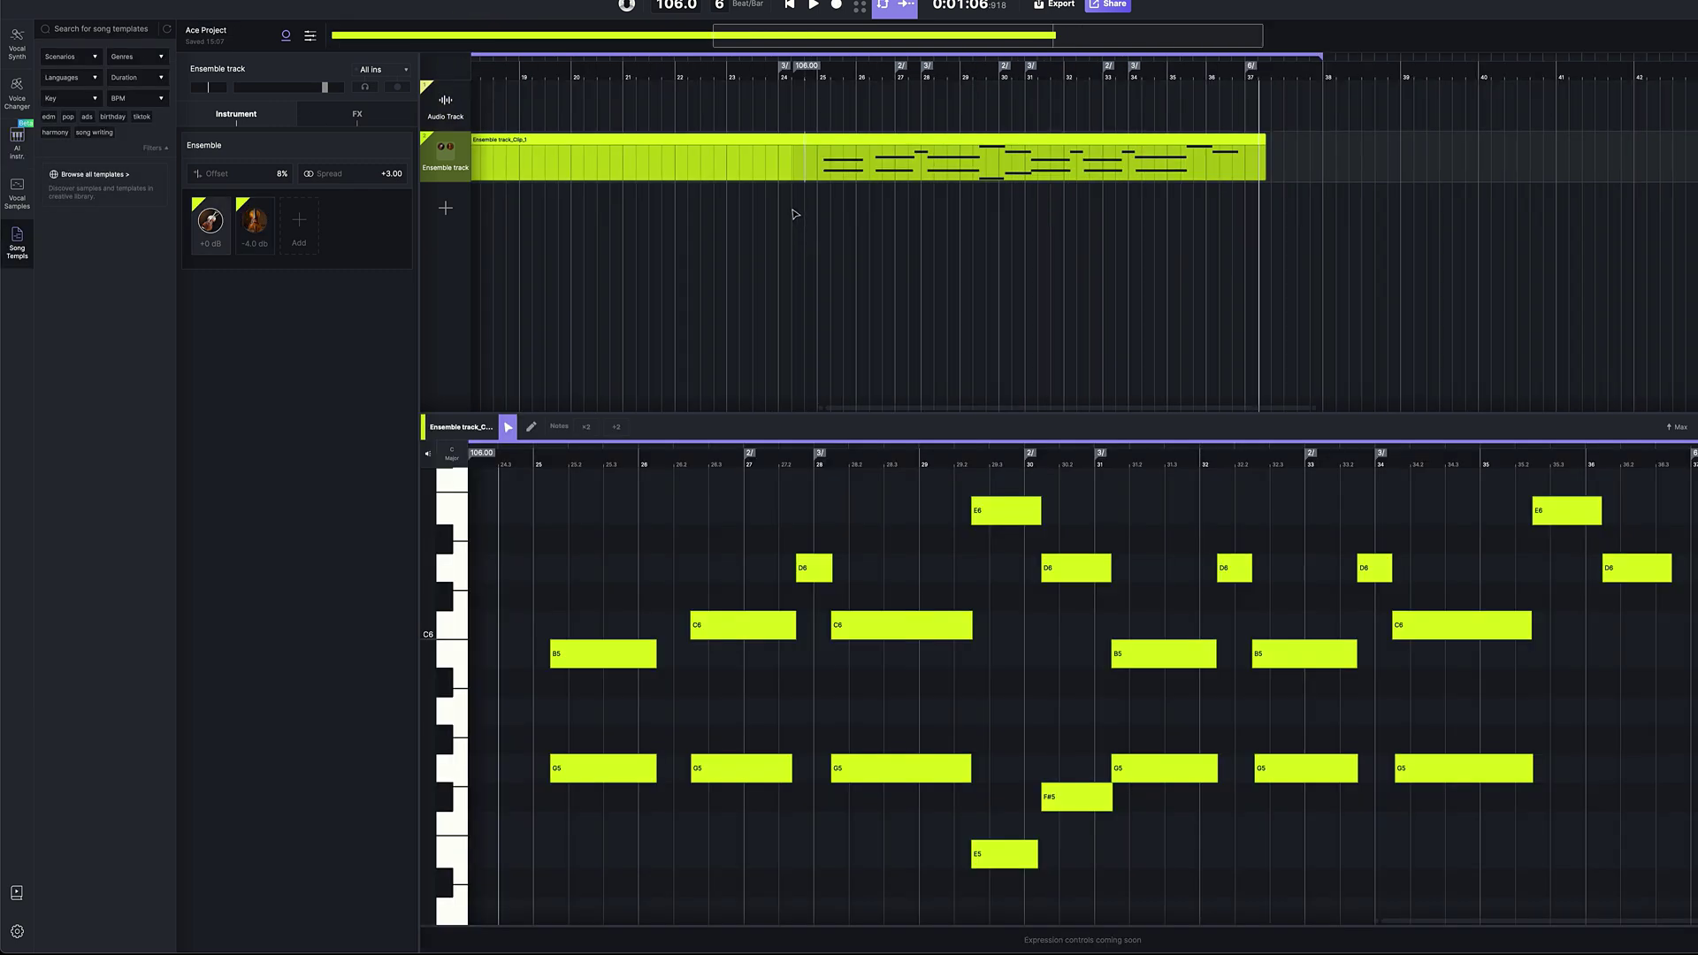
{"action": "left_click", "coordinate": [794, 208]}
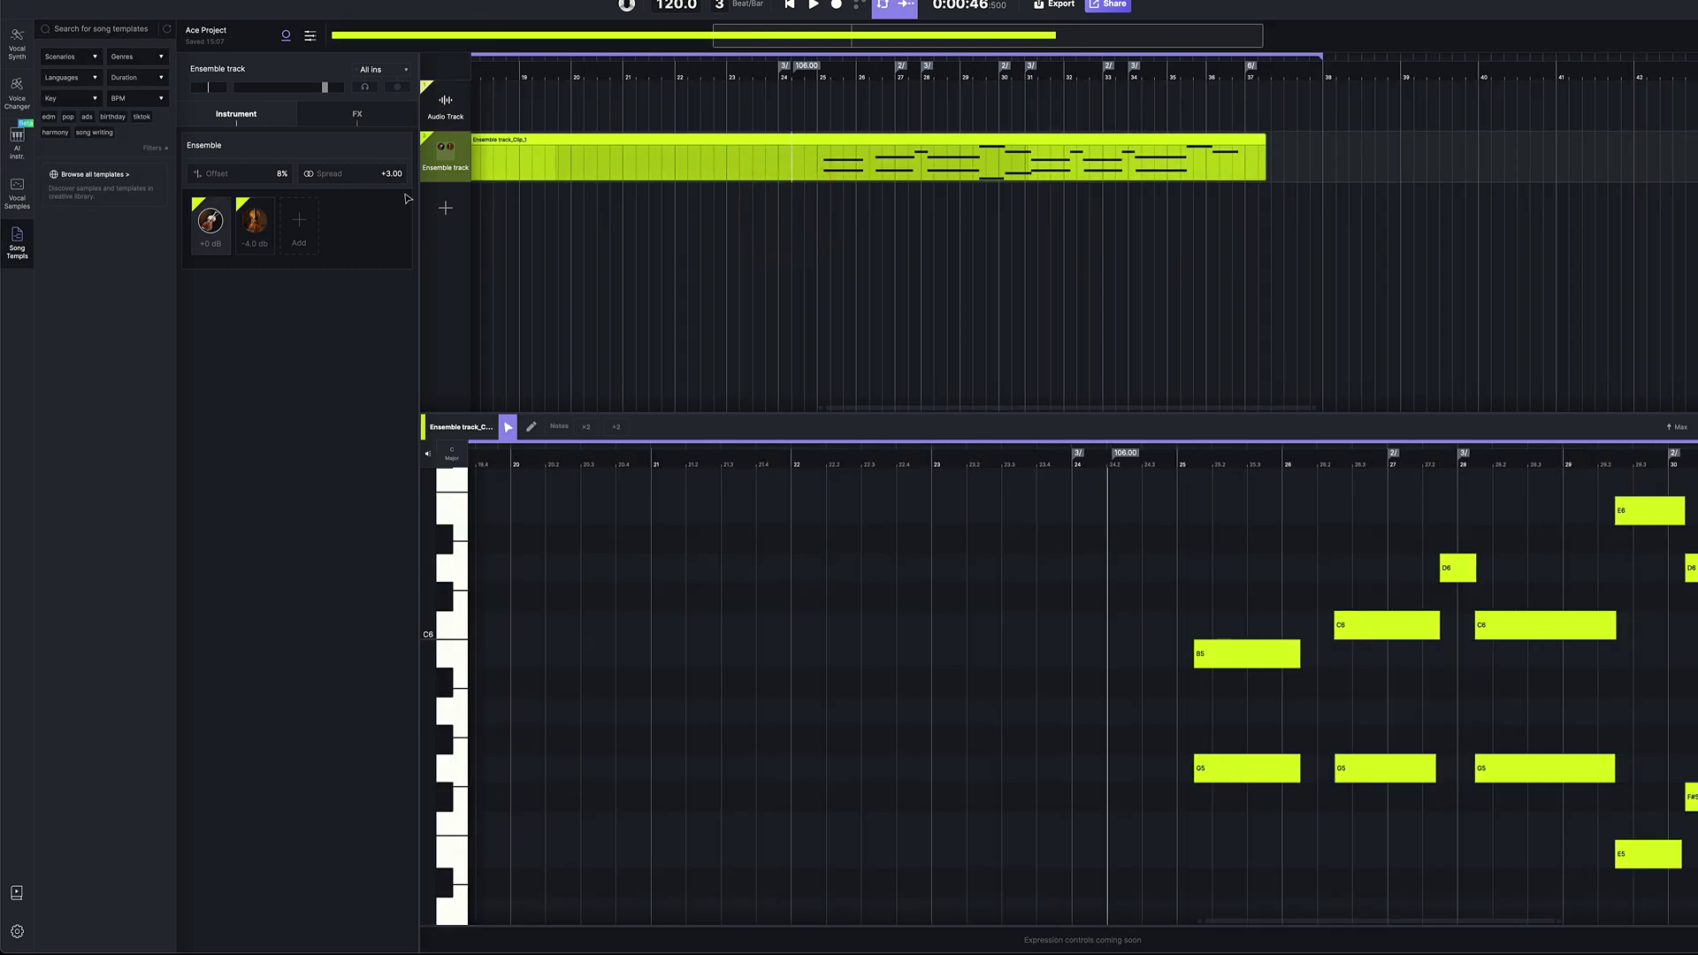
- Export the selected ensemble track over the loop range as a stereo WAV at 48000 Hz and 32 bit
{"action": "left_click", "coordinate": [92, 2]}
{"action": "left_click", "coordinate": [122, 92]}
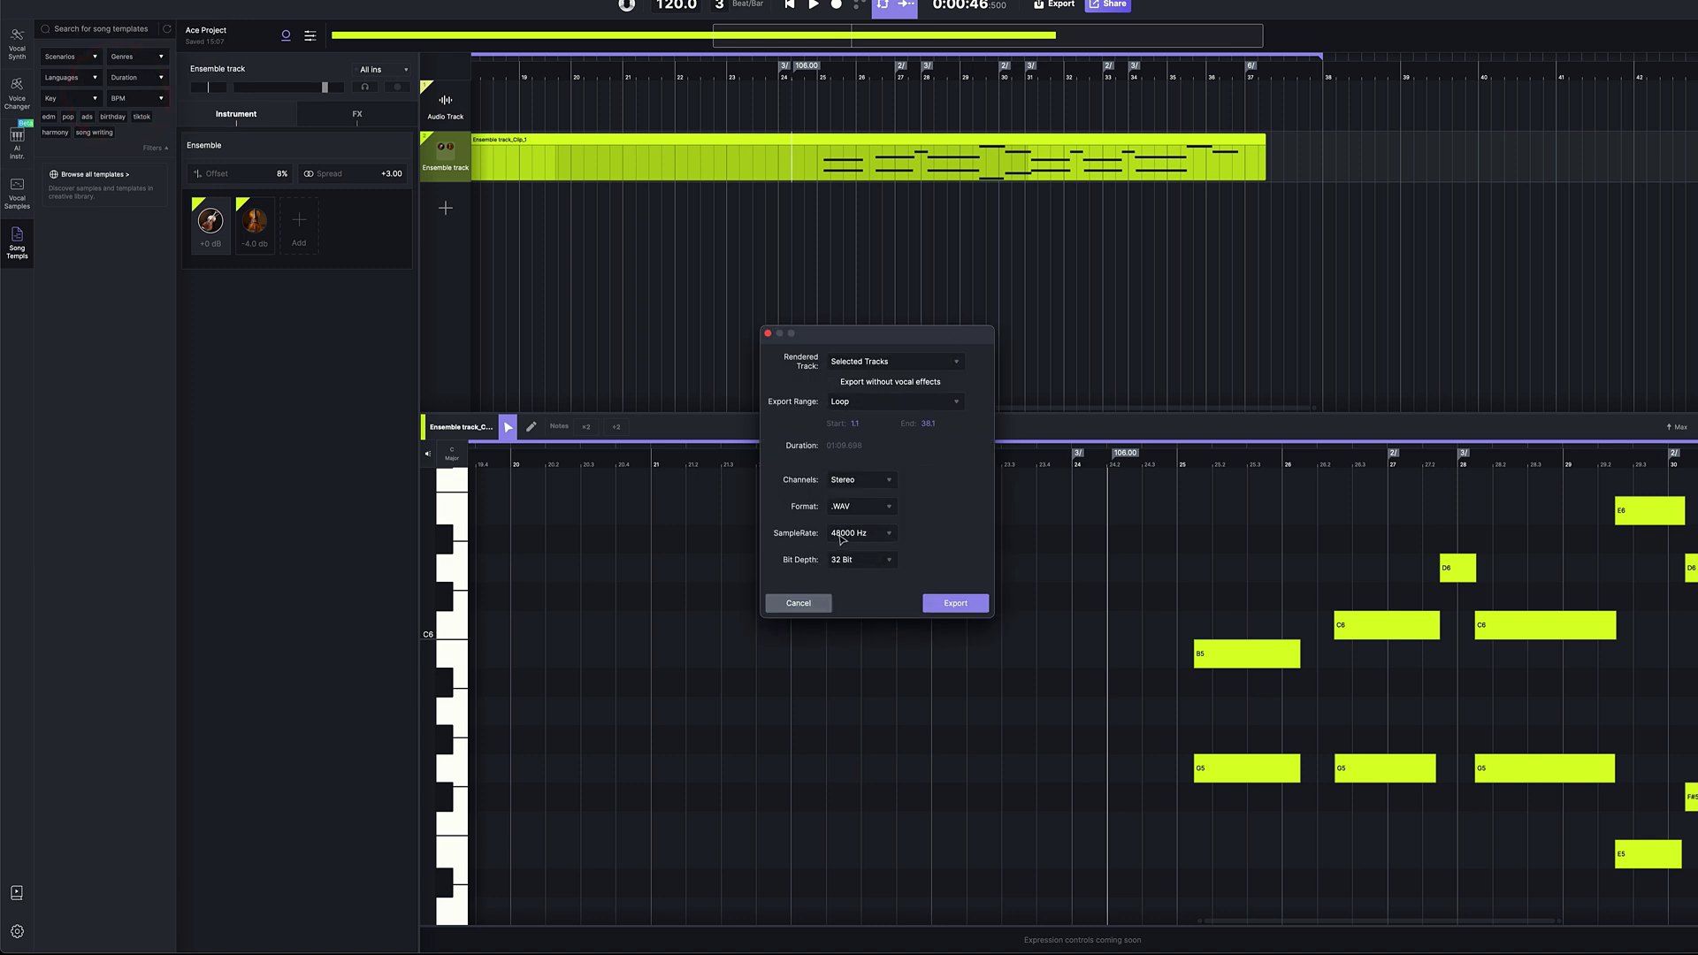
{"action": "left_click", "coordinate": [890, 535]}
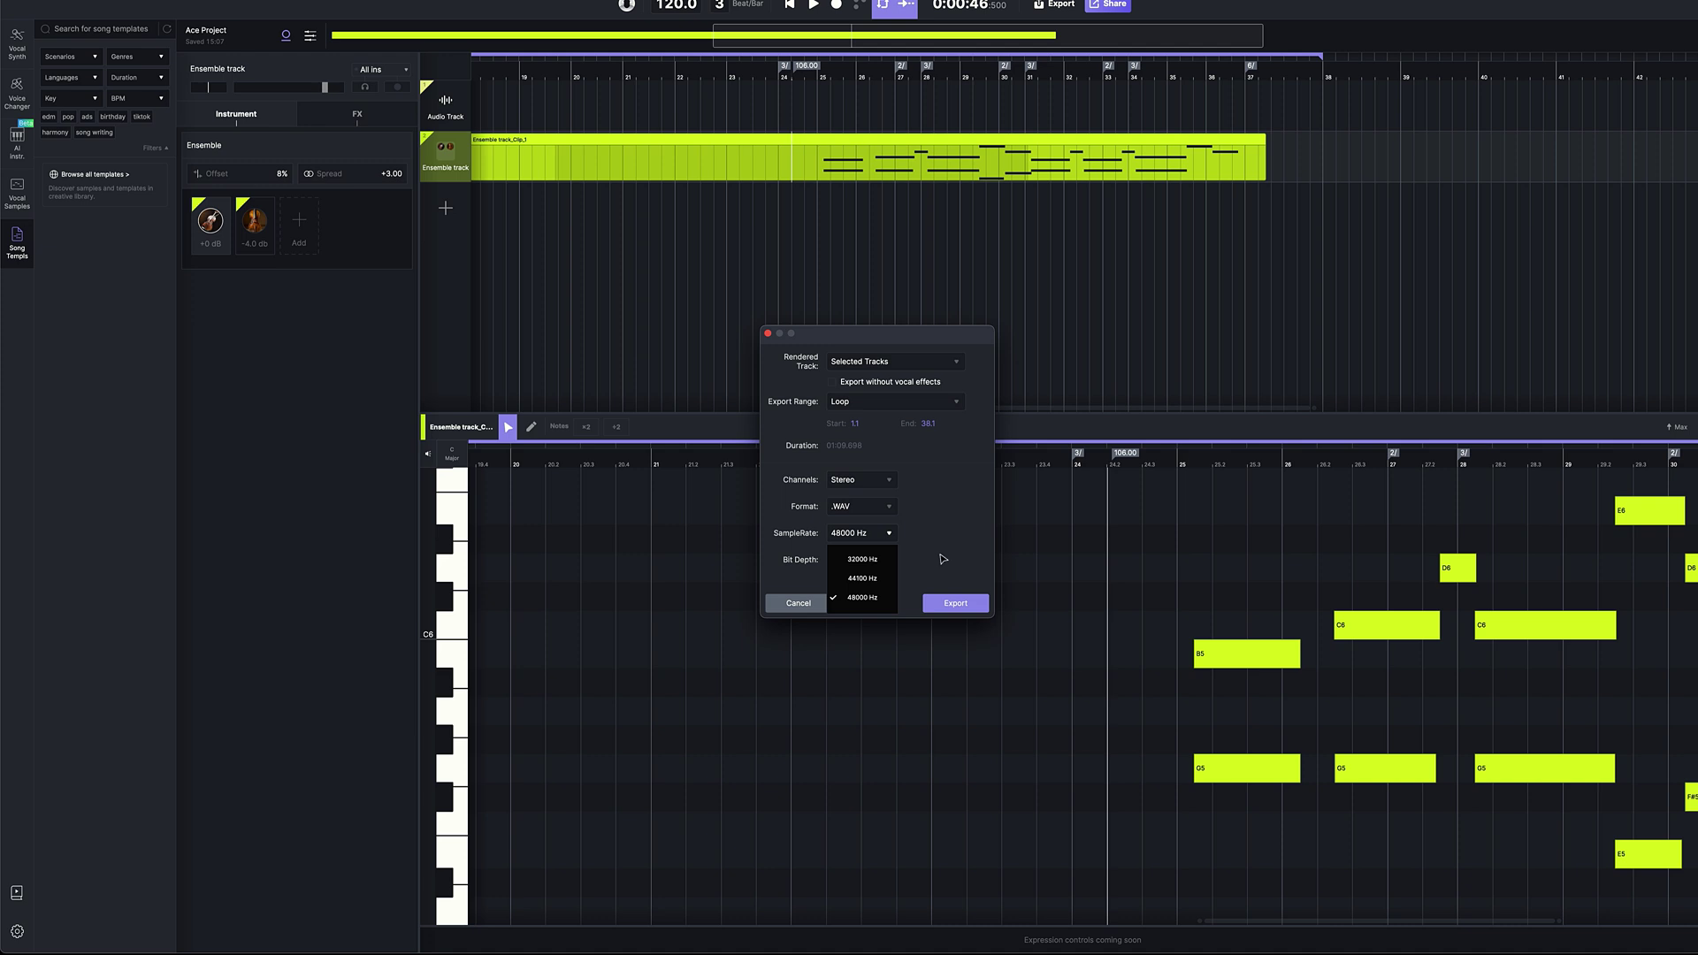
{"action": "left_click", "coordinate": [936, 568]}
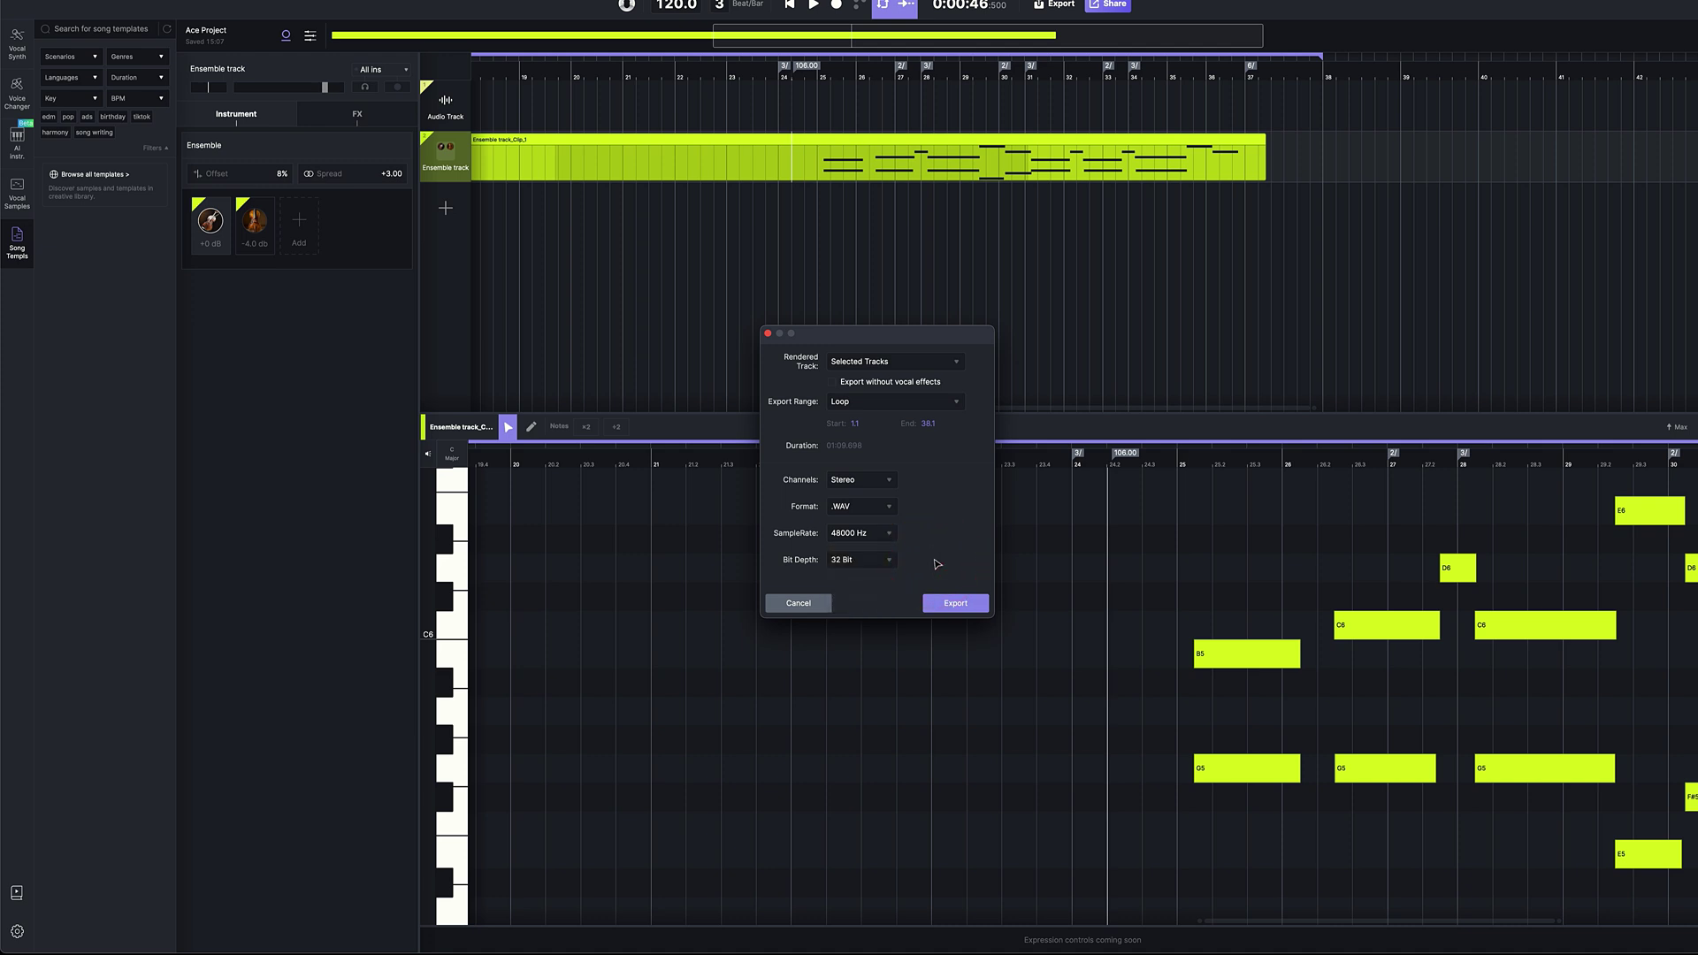
{"action": "left_click", "coordinate": [963, 603]}
- In Logic Pro, transfer the Violin channel's effects, including Chorus DIMENSION-D and Pro-Q 4, onto the Bounced AI Violins channel
{"action": "mouse_move", "coordinate": [888, 952]}
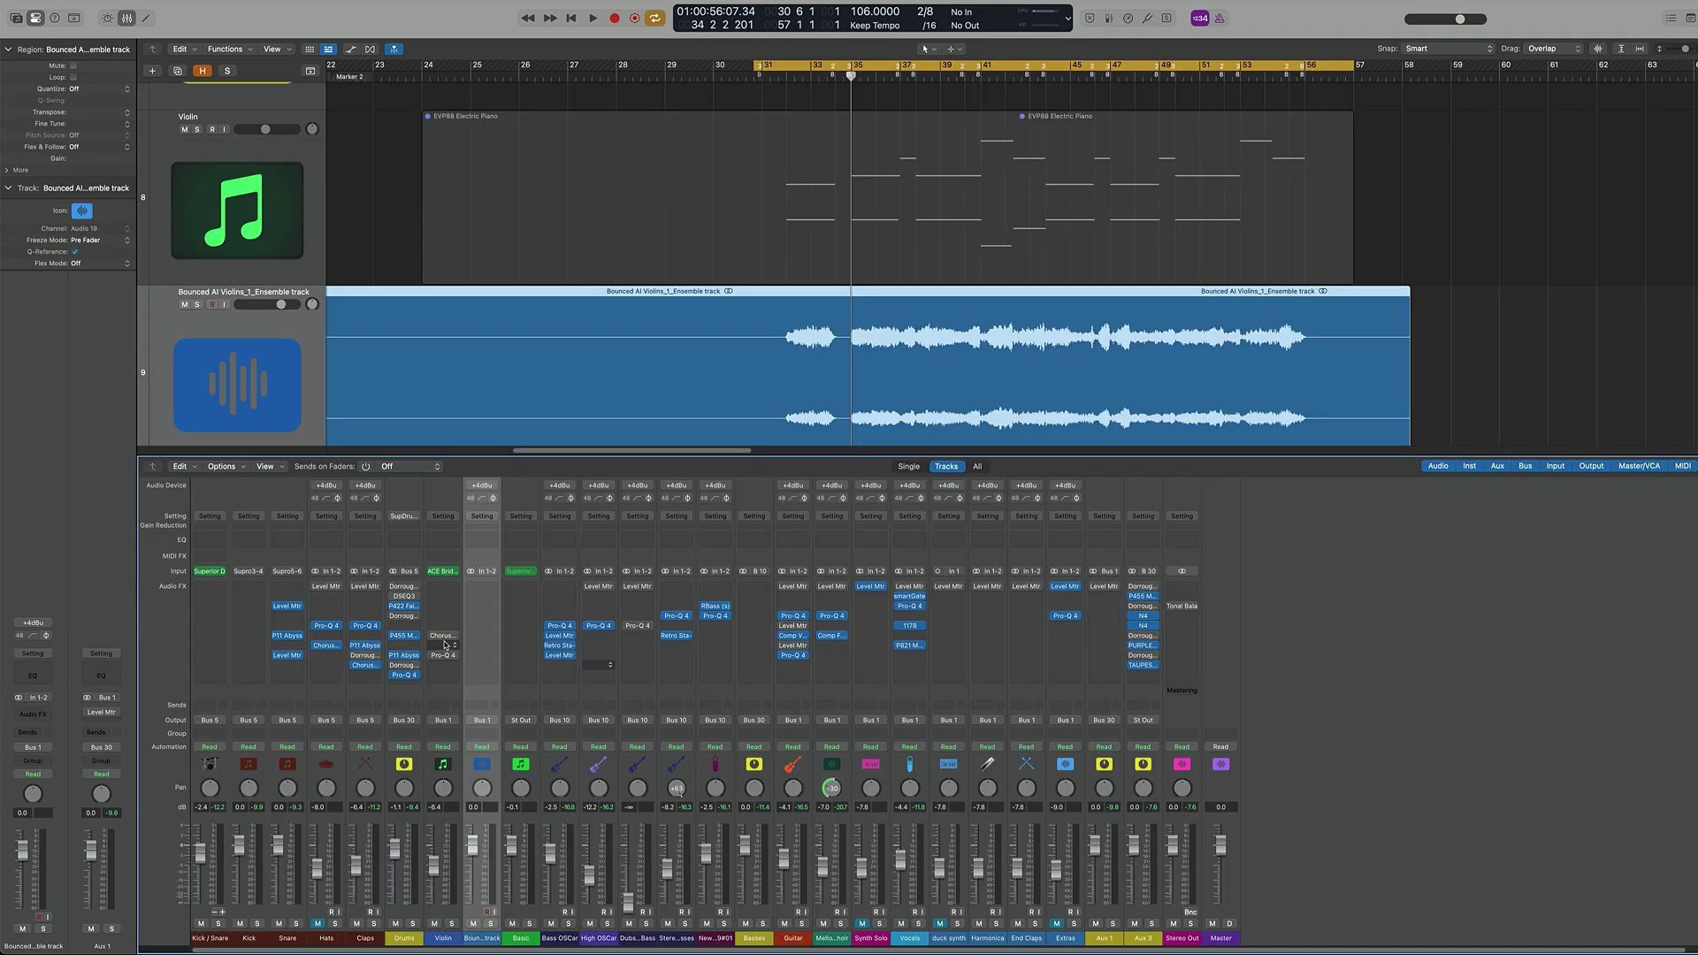
{"action": "left_click_drag", "start_coordinate": [477, 633], "coordinate": [482, 634]}
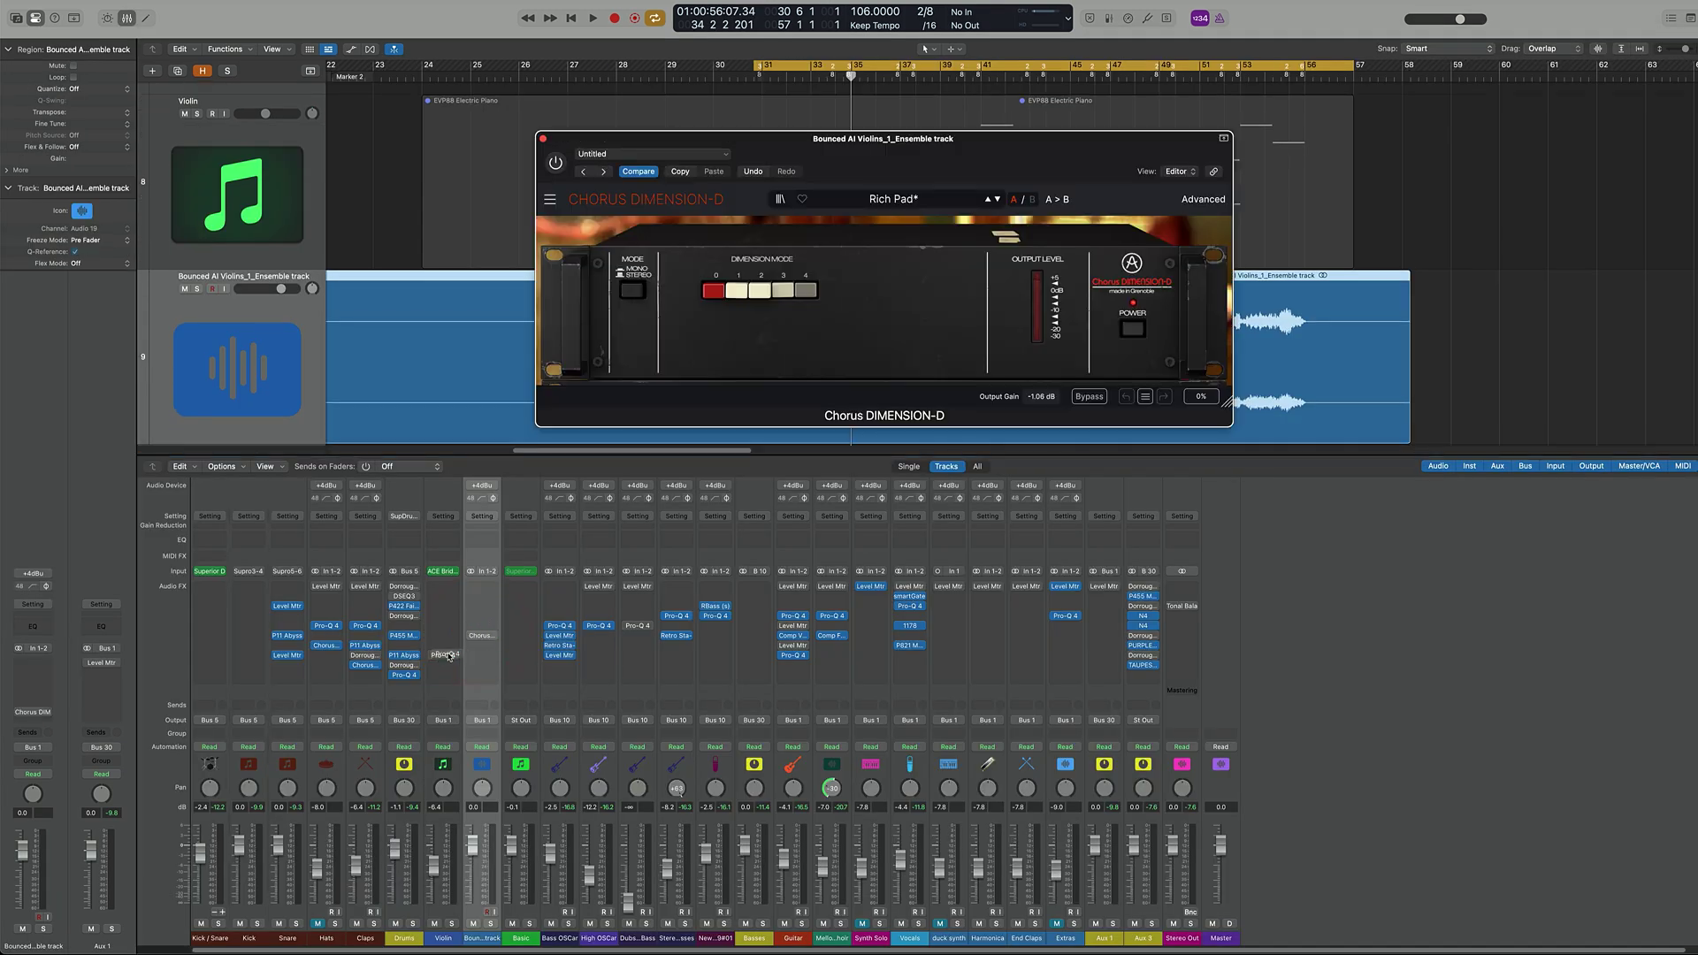
{"action": "left_click", "coordinate": [481, 635], "text": "alt"}
{"action": "left_click", "coordinate": [482, 655], "text": "alt"}
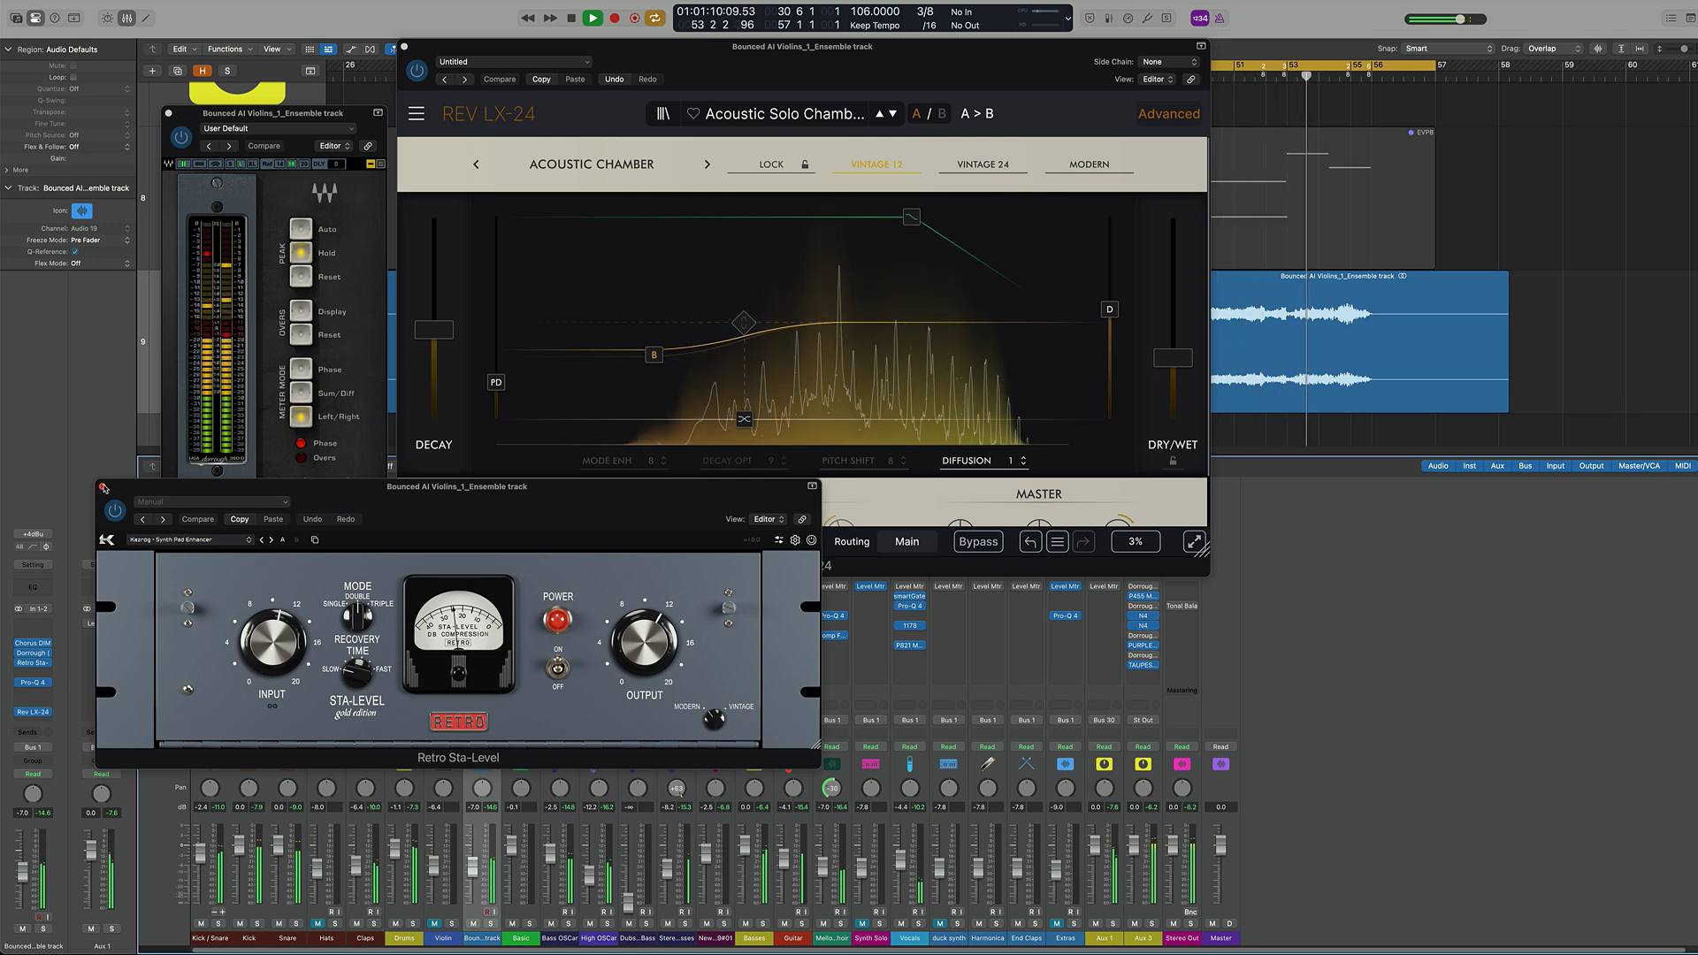
- Stop playback, bring the bounced violin track's Retro Sta-Level into full view, hide the plug-in windows and resume playback
{"action": "key", "text": "space"}
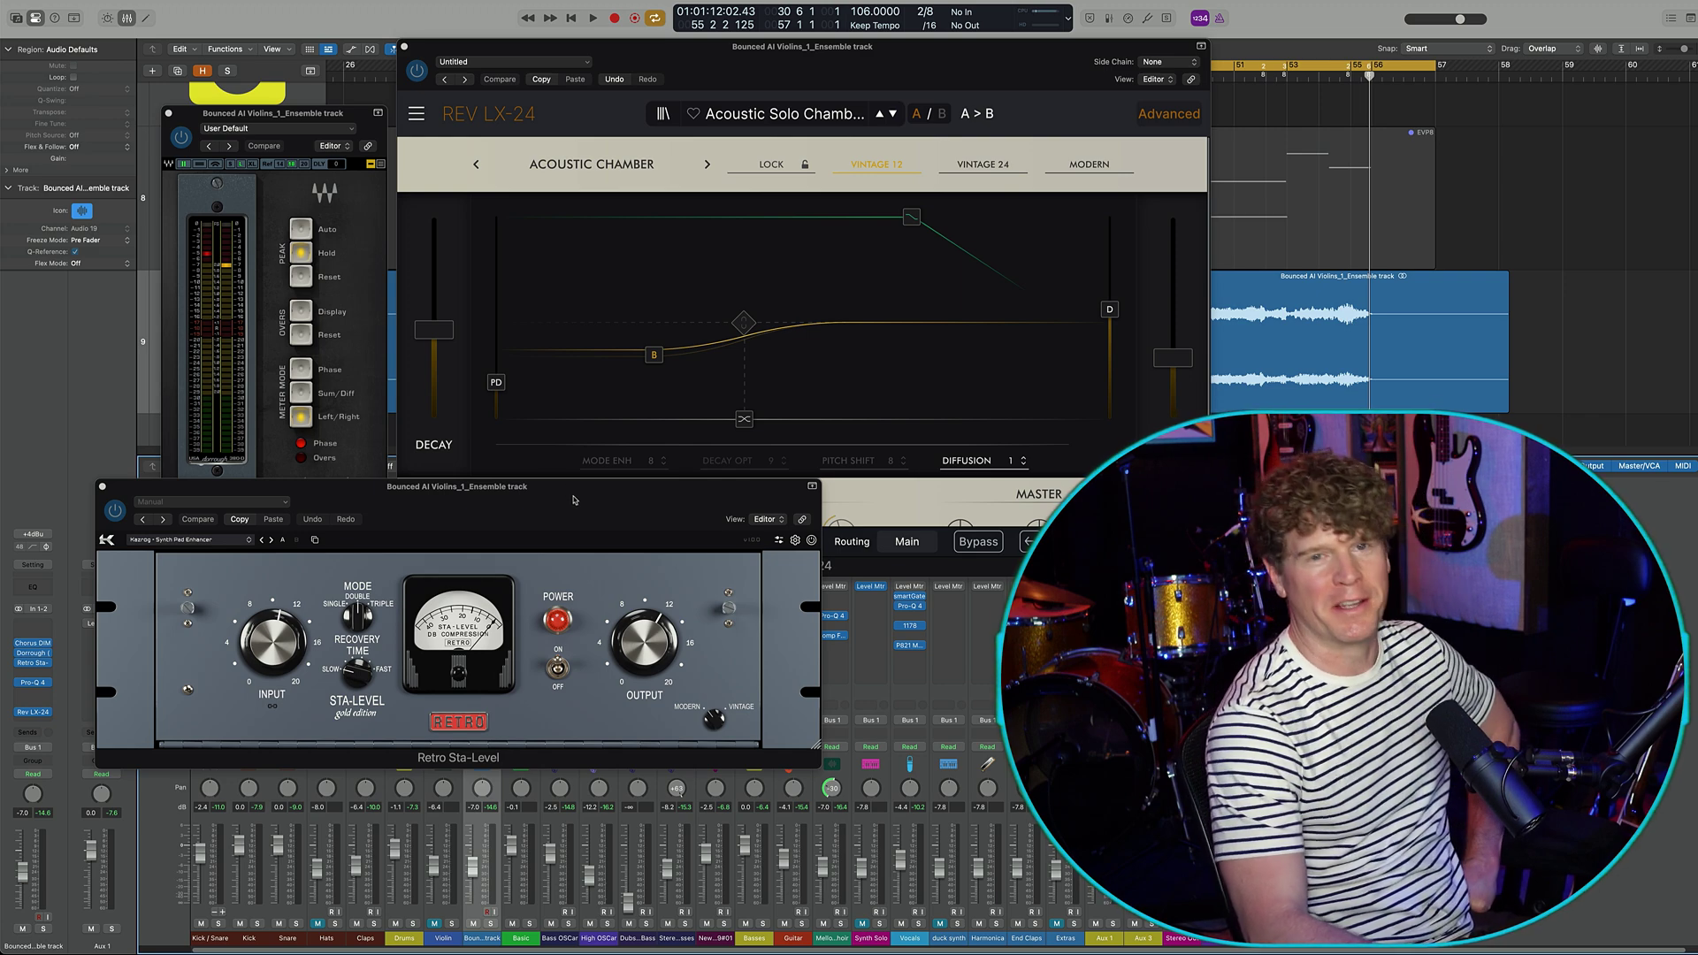
{"action": "left_click_drag", "start_coordinate": [573, 500], "coordinate": [664, 191]}
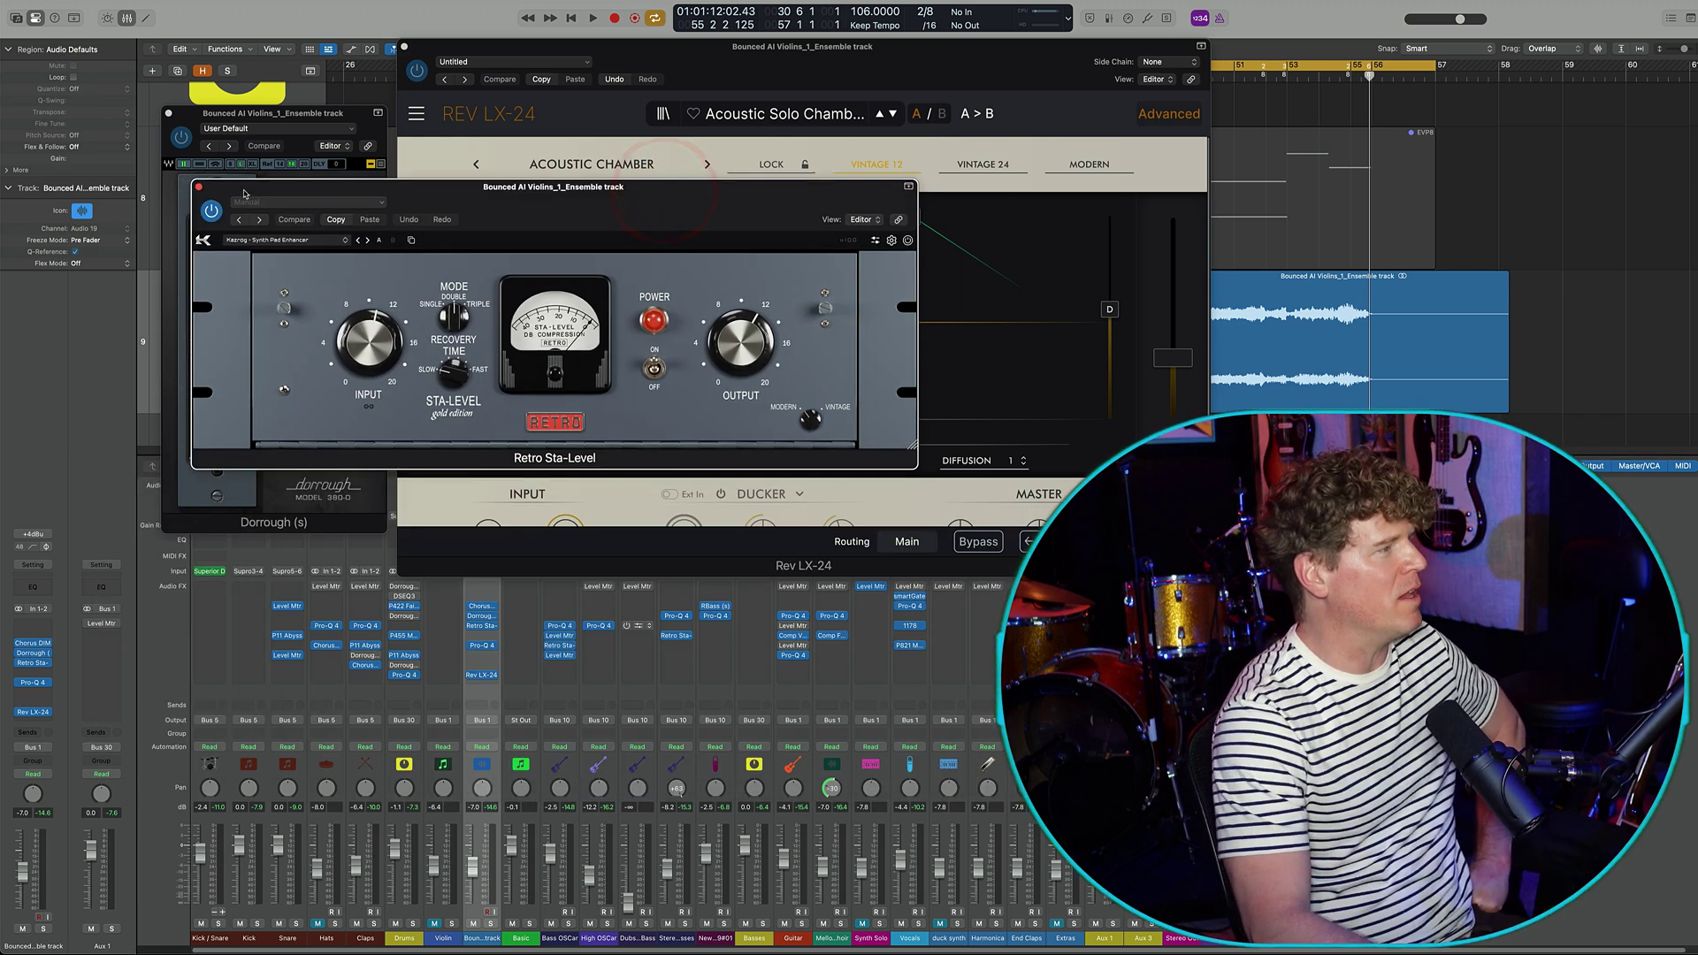
{"action": "key", "text": "v"}
{"action": "key", "text": "space"}
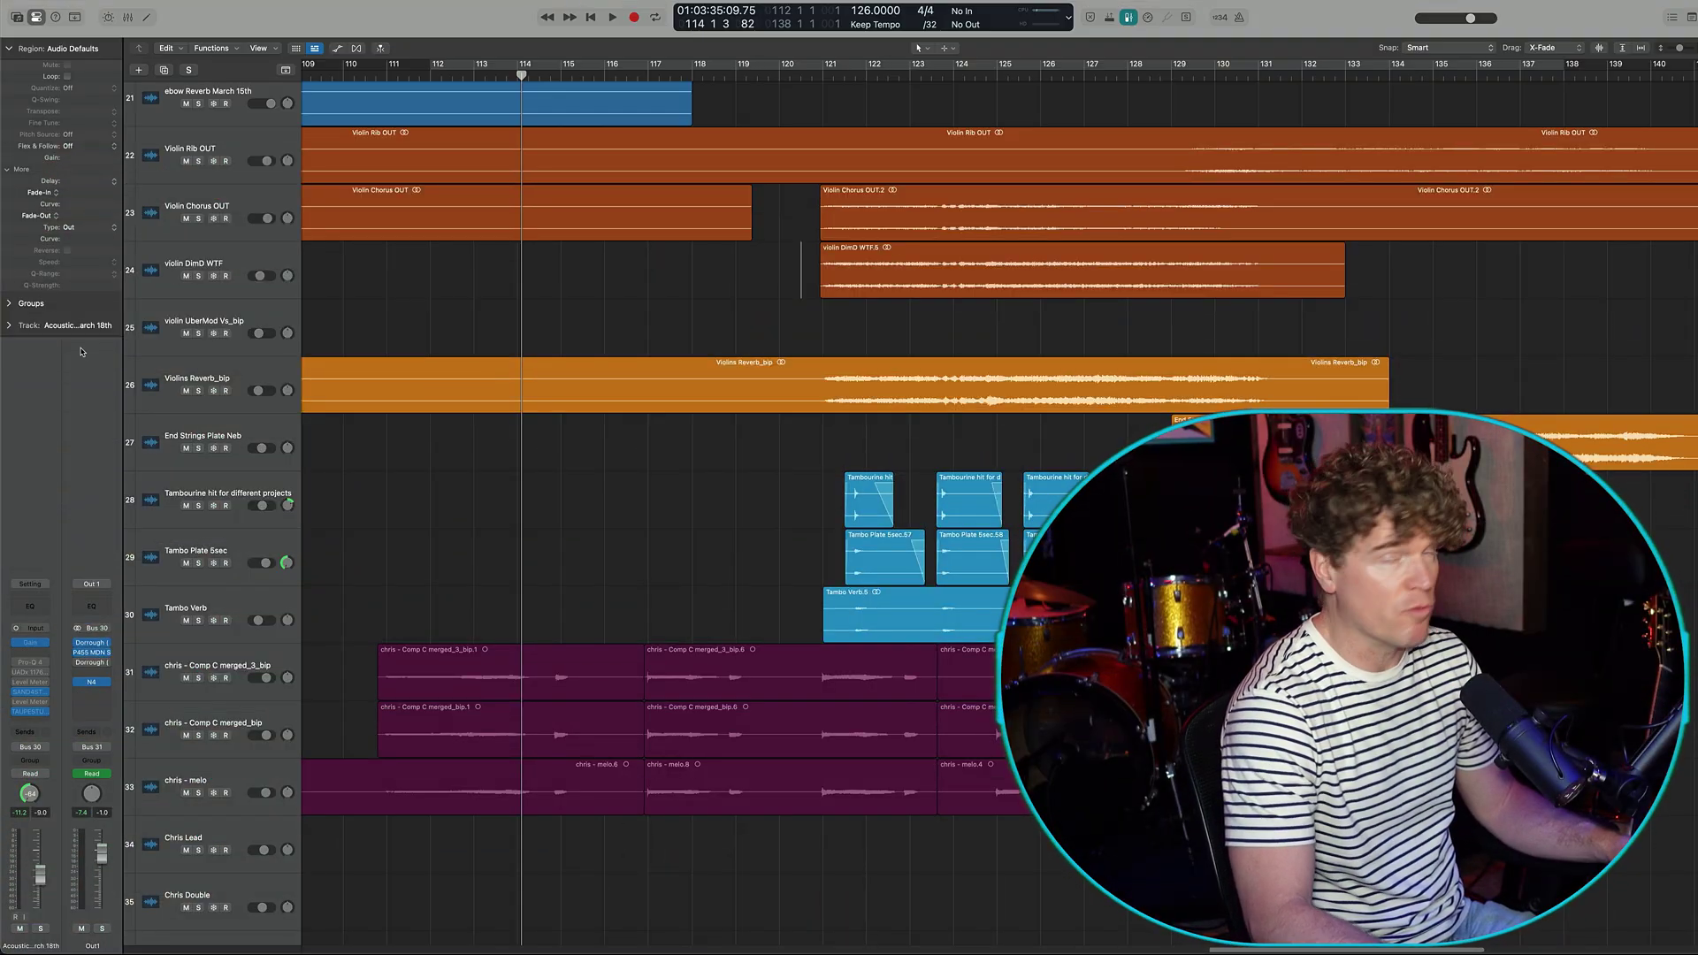
- Solo the Violins Reverb_bip, violin DimD WTF, Violin Chorus OUT and End Strings Plate Neb tracks and play from about bar 121
{"action": "left_click", "coordinate": [198, 390]}
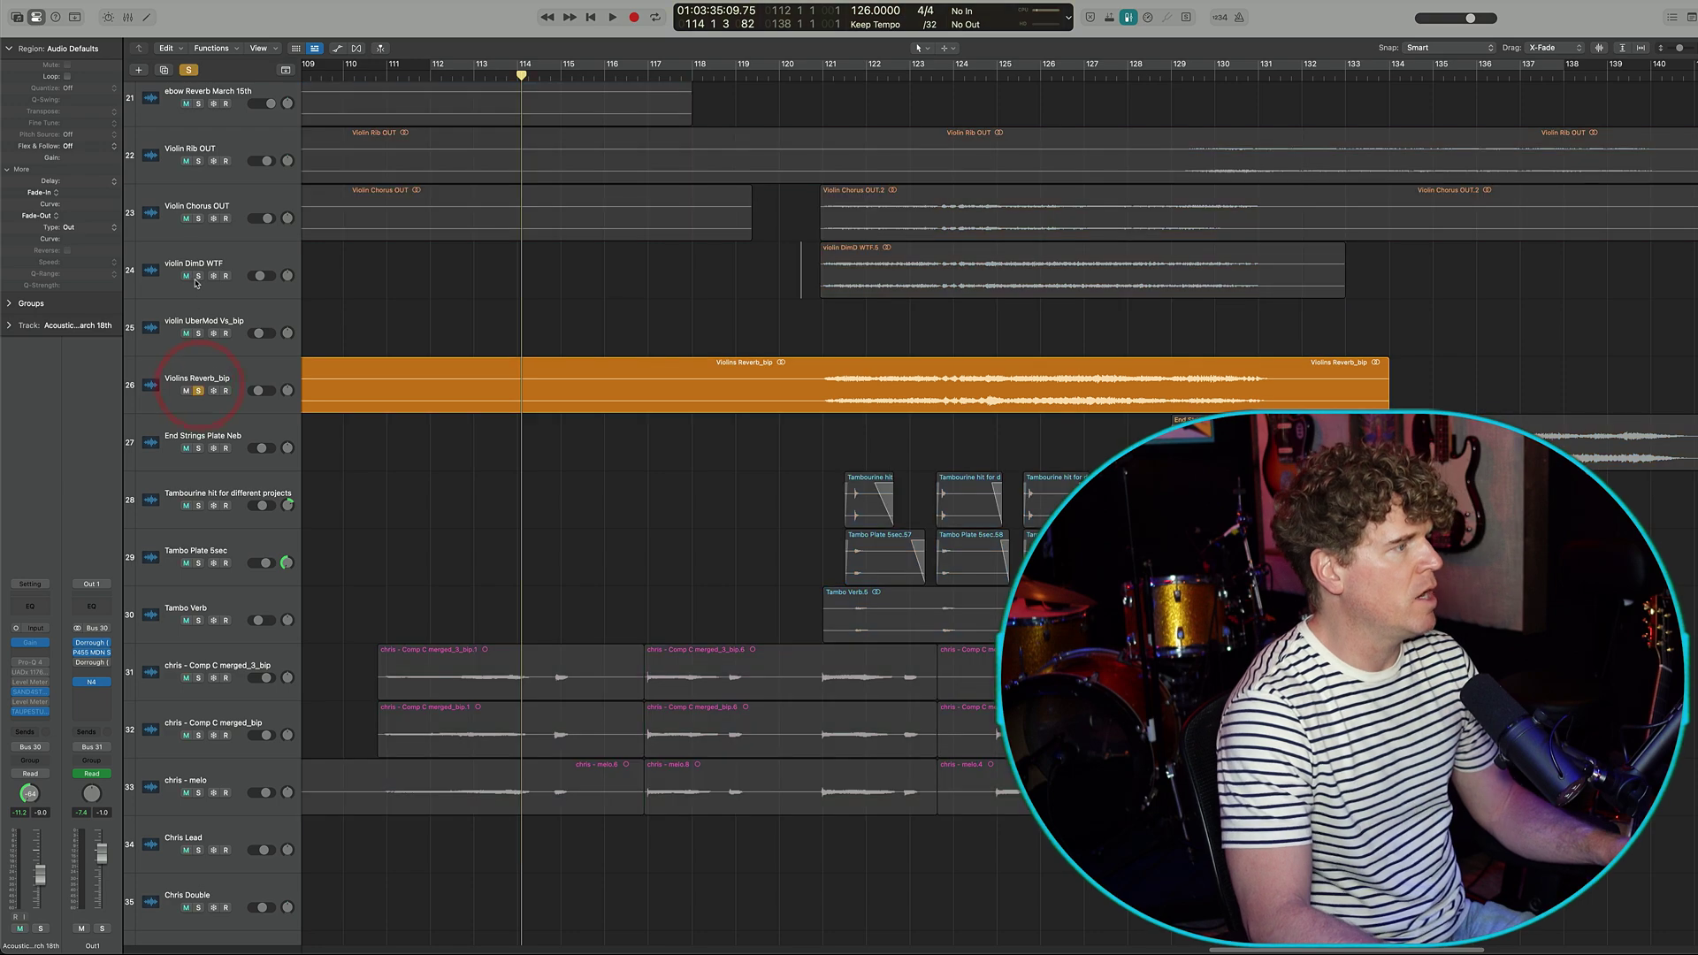
{"action": "left_click", "coordinate": [198, 276]}
{"action": "left_click", "coordinate": [198, 218]}
{"action": "scroll", "coordinate": [794, 485], "scroll_direction": "up", "scroll_amount": 6}
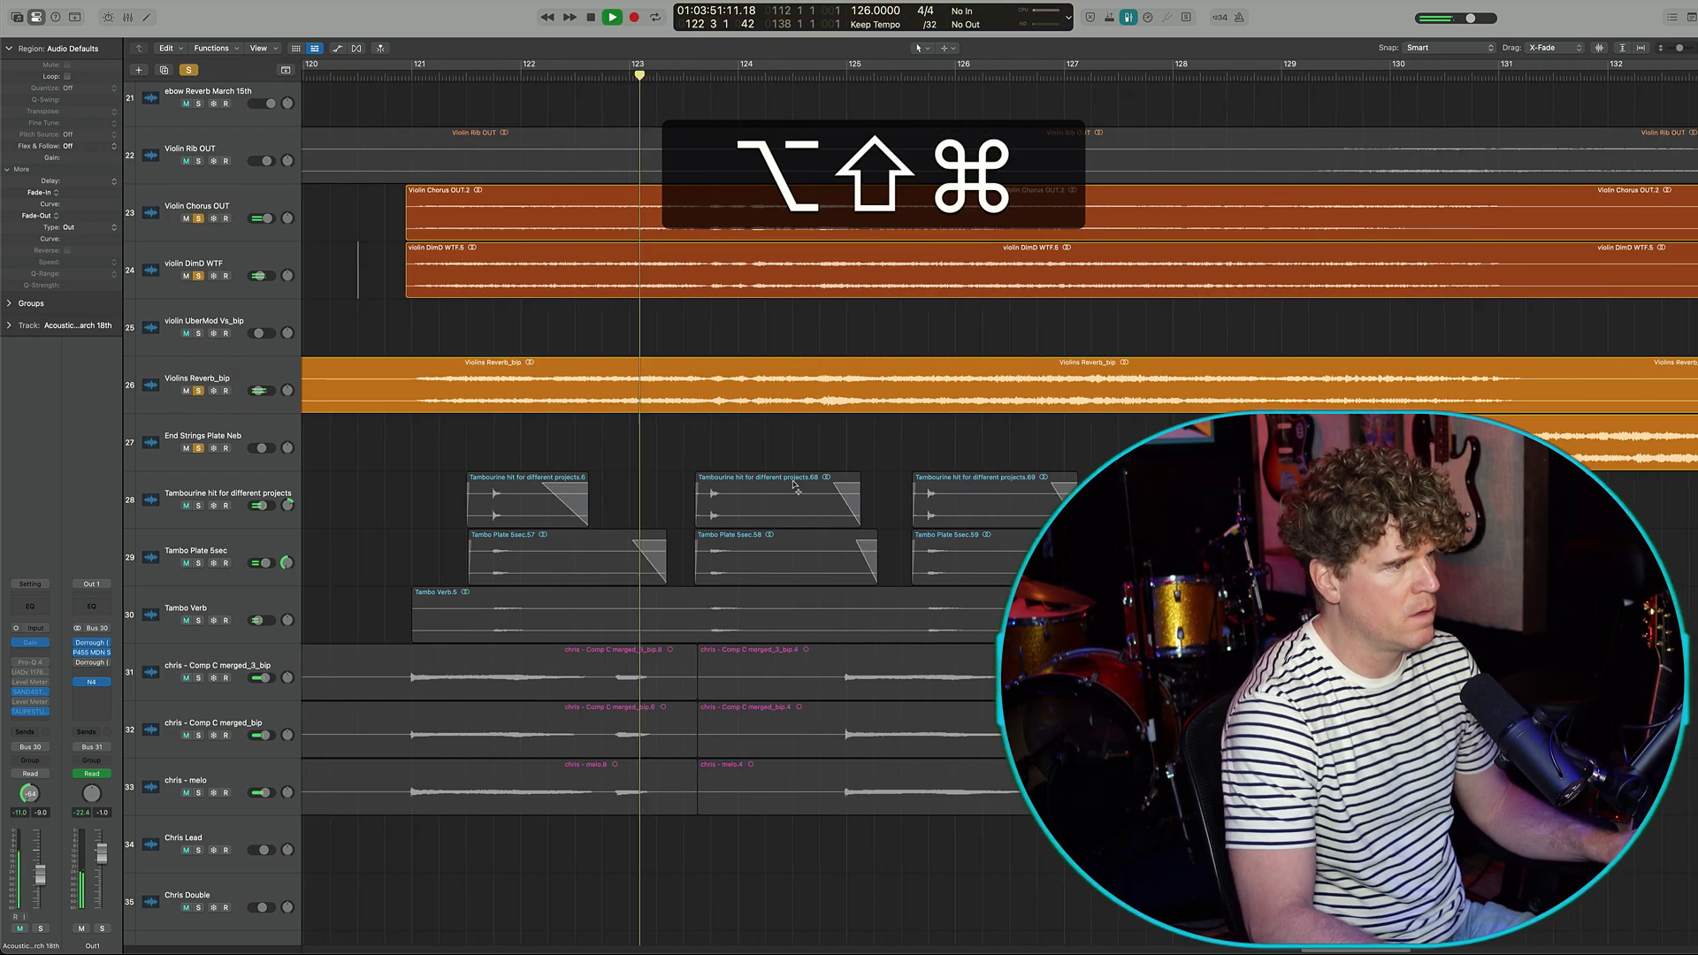
{"action": "key", "text": "space"}
{"action": "scroll", "coordinate": [794, 485], "scroll_direction": "down", "scroll_amount": 5}
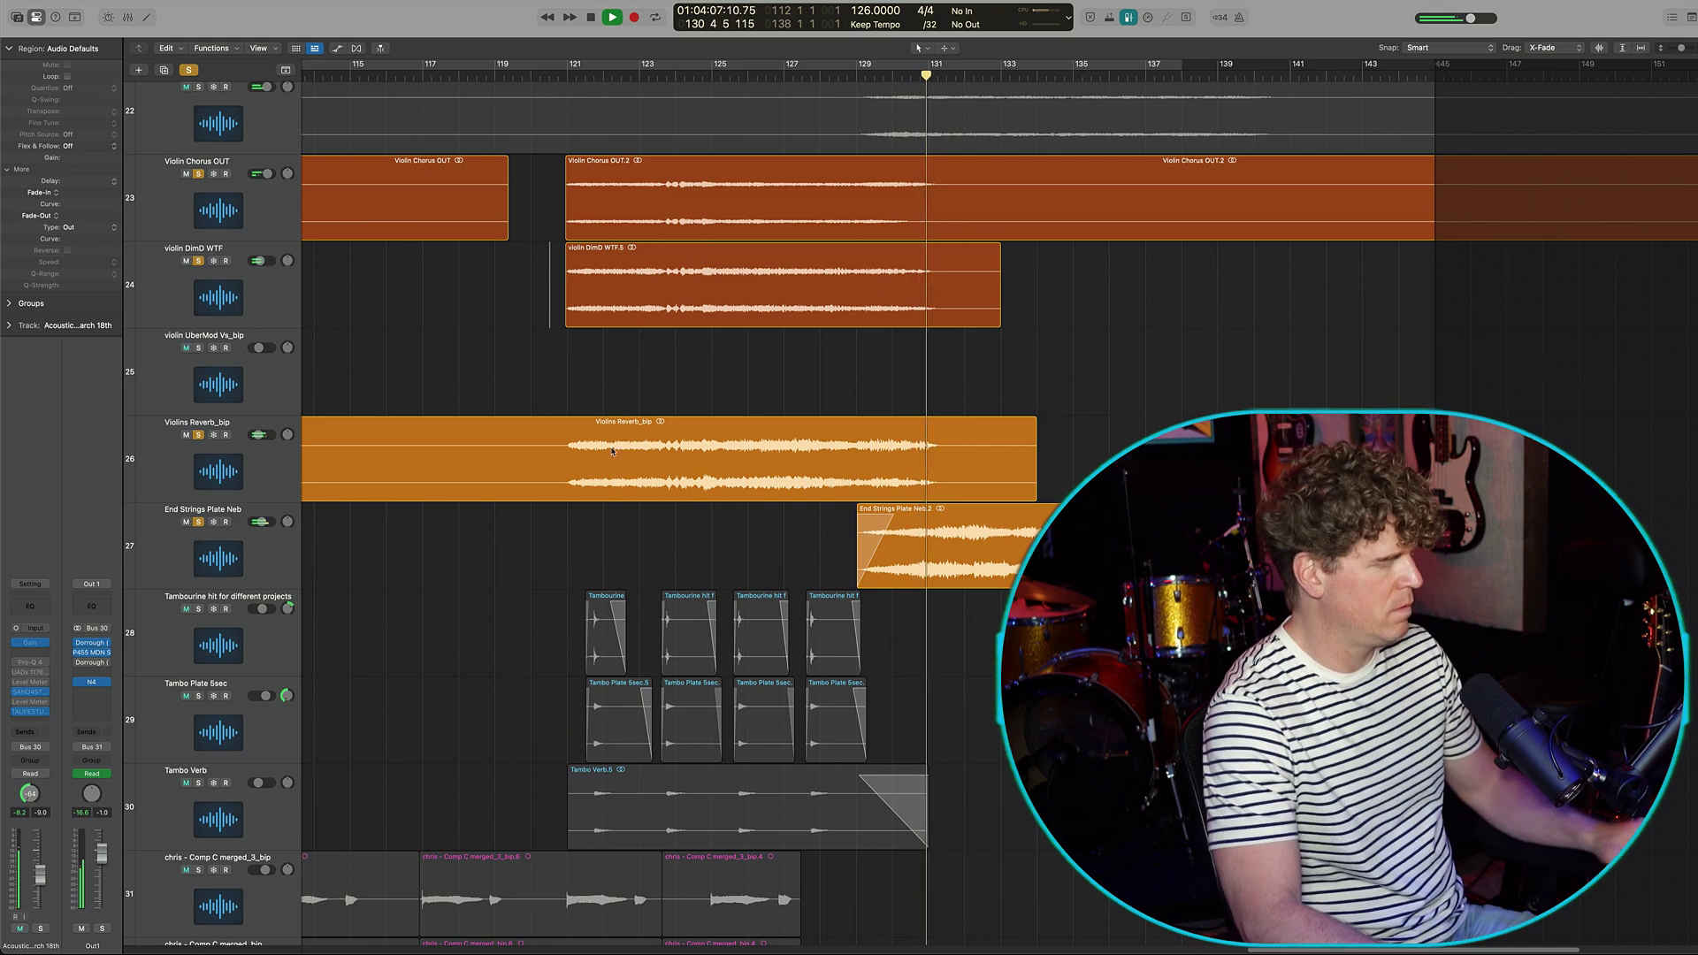
- Stop playback near bar 132 and clear the solos on the violin and end strings tracks
{"action": "scroll", "coordinate": [796, 372], "scroll_direction": "left", "scroll_amount": 4}
{"action": "scroll", "coordinate": [796, 371], "scroll_direction": "down", "scroll_amount": 4}
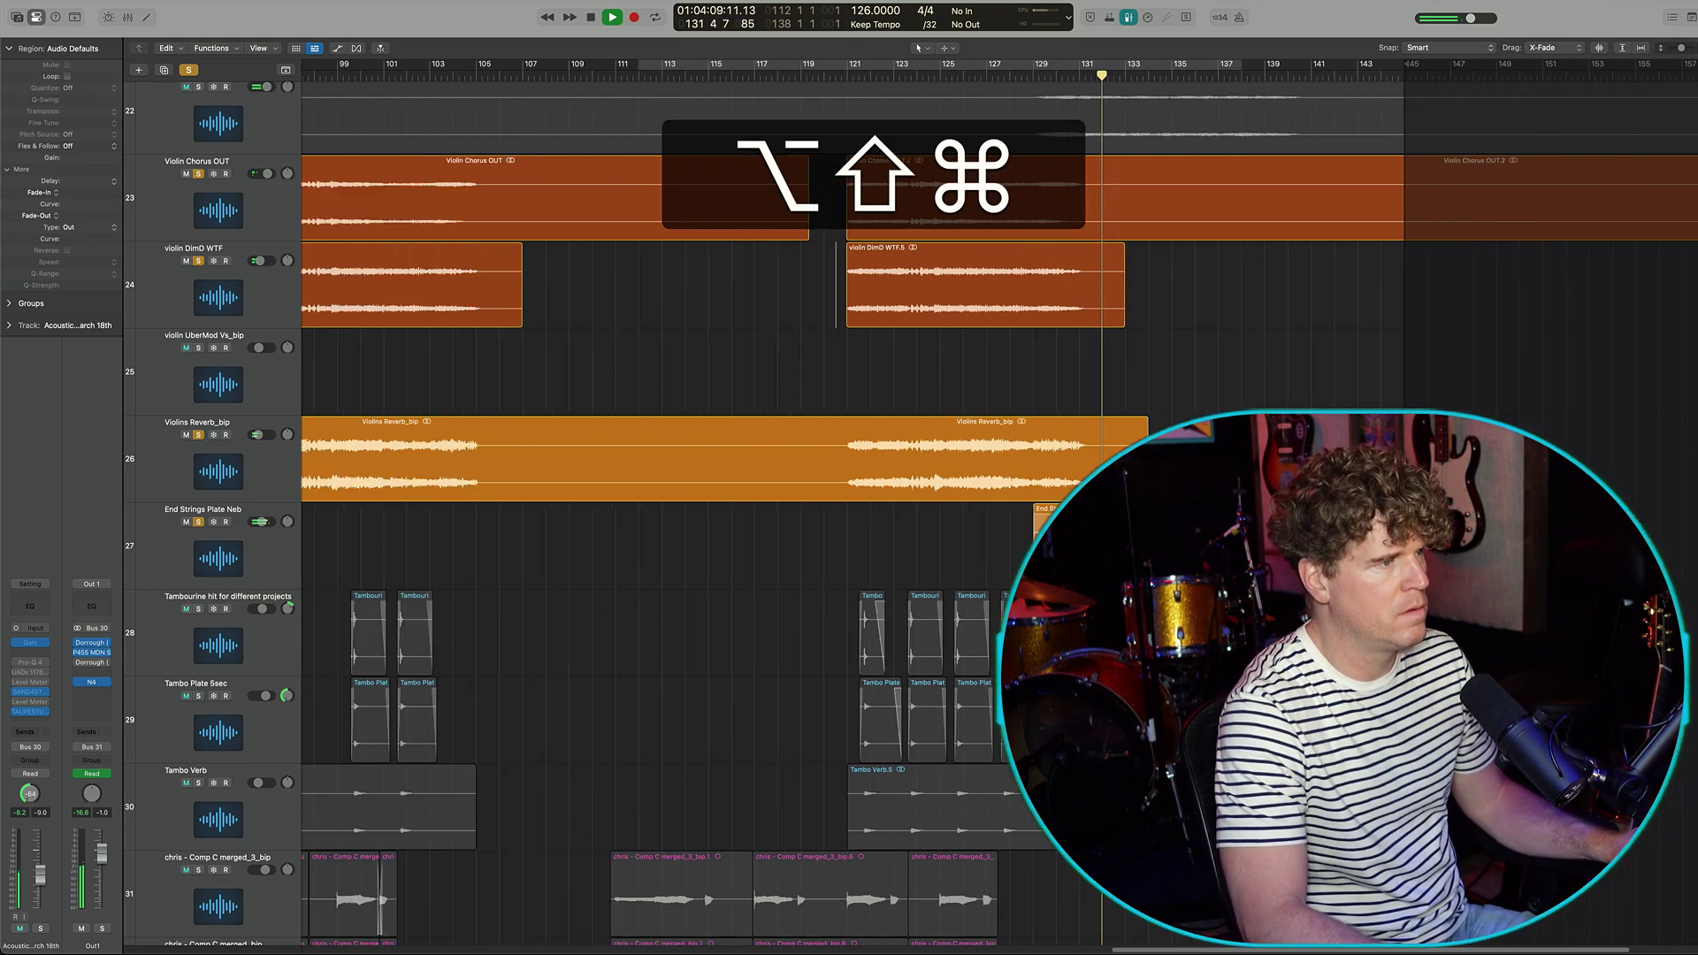
{"action": "scroll", "coordinate": [796, 371], "scroll_direction": "up", "scroll_amount": 1}
{"action": "key", "text": "alt+super+space"}
{"action": "left_click_drag", "start_coordinate": [198, 542], "coordinate": [195, 184]}
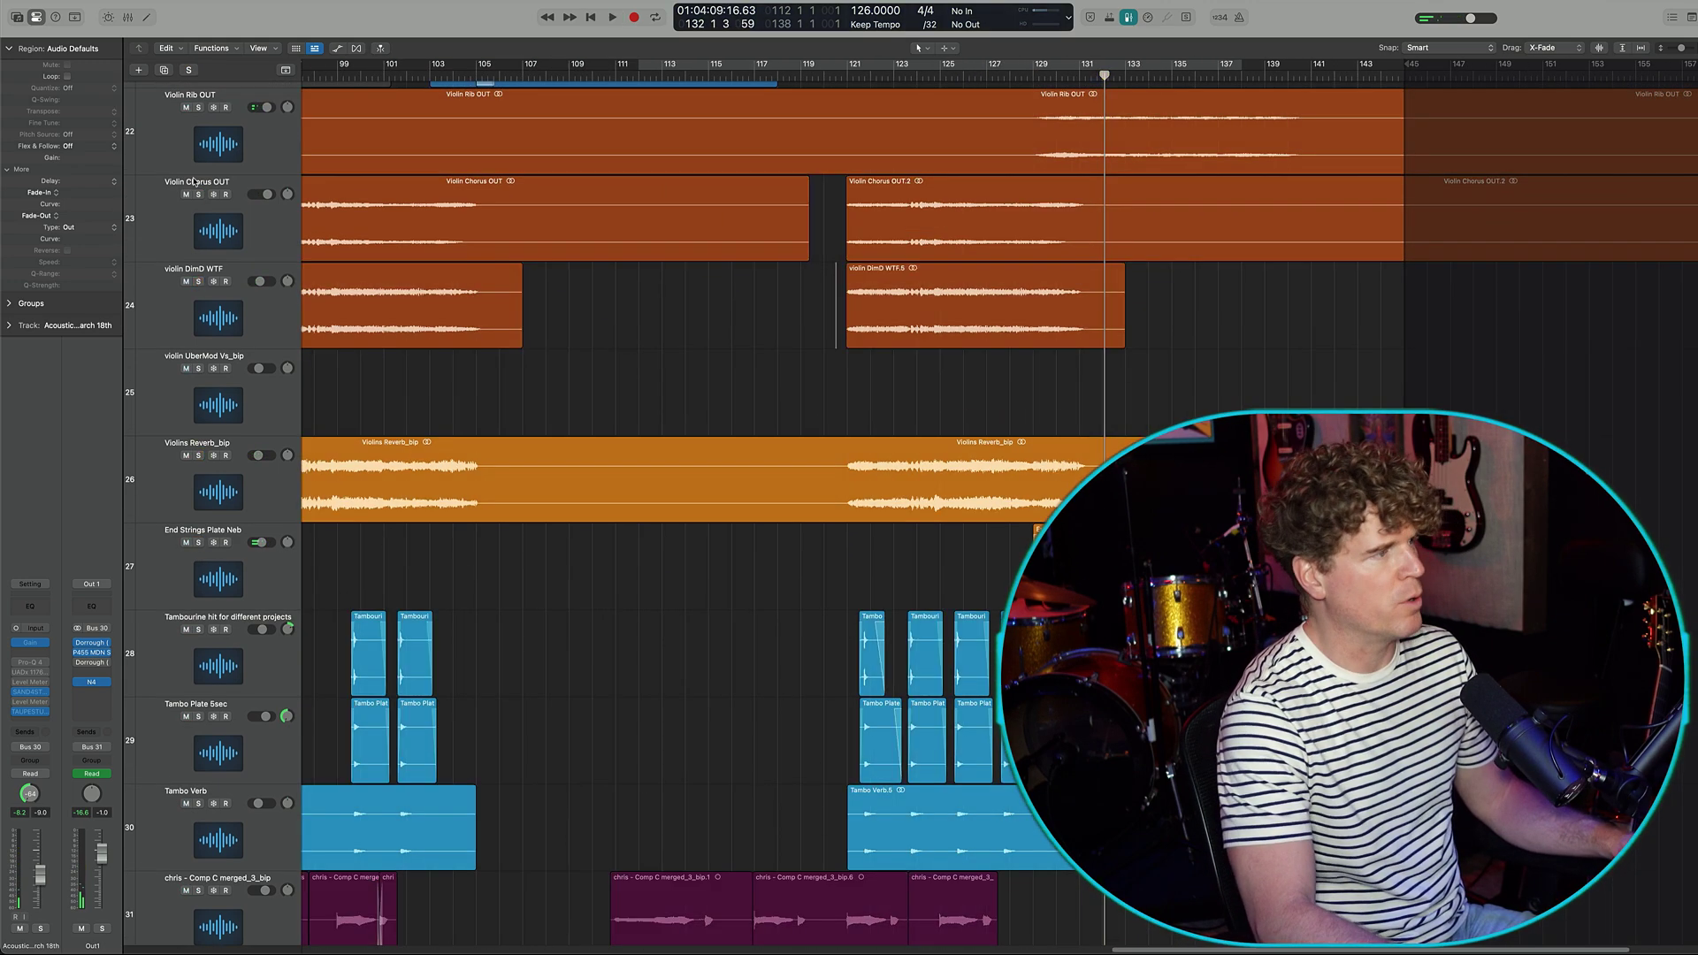
- Play the full mix in the cycle range from bar 112 to bar 138 and turn cycling off
{"action": "key", "text": "shift+z"}
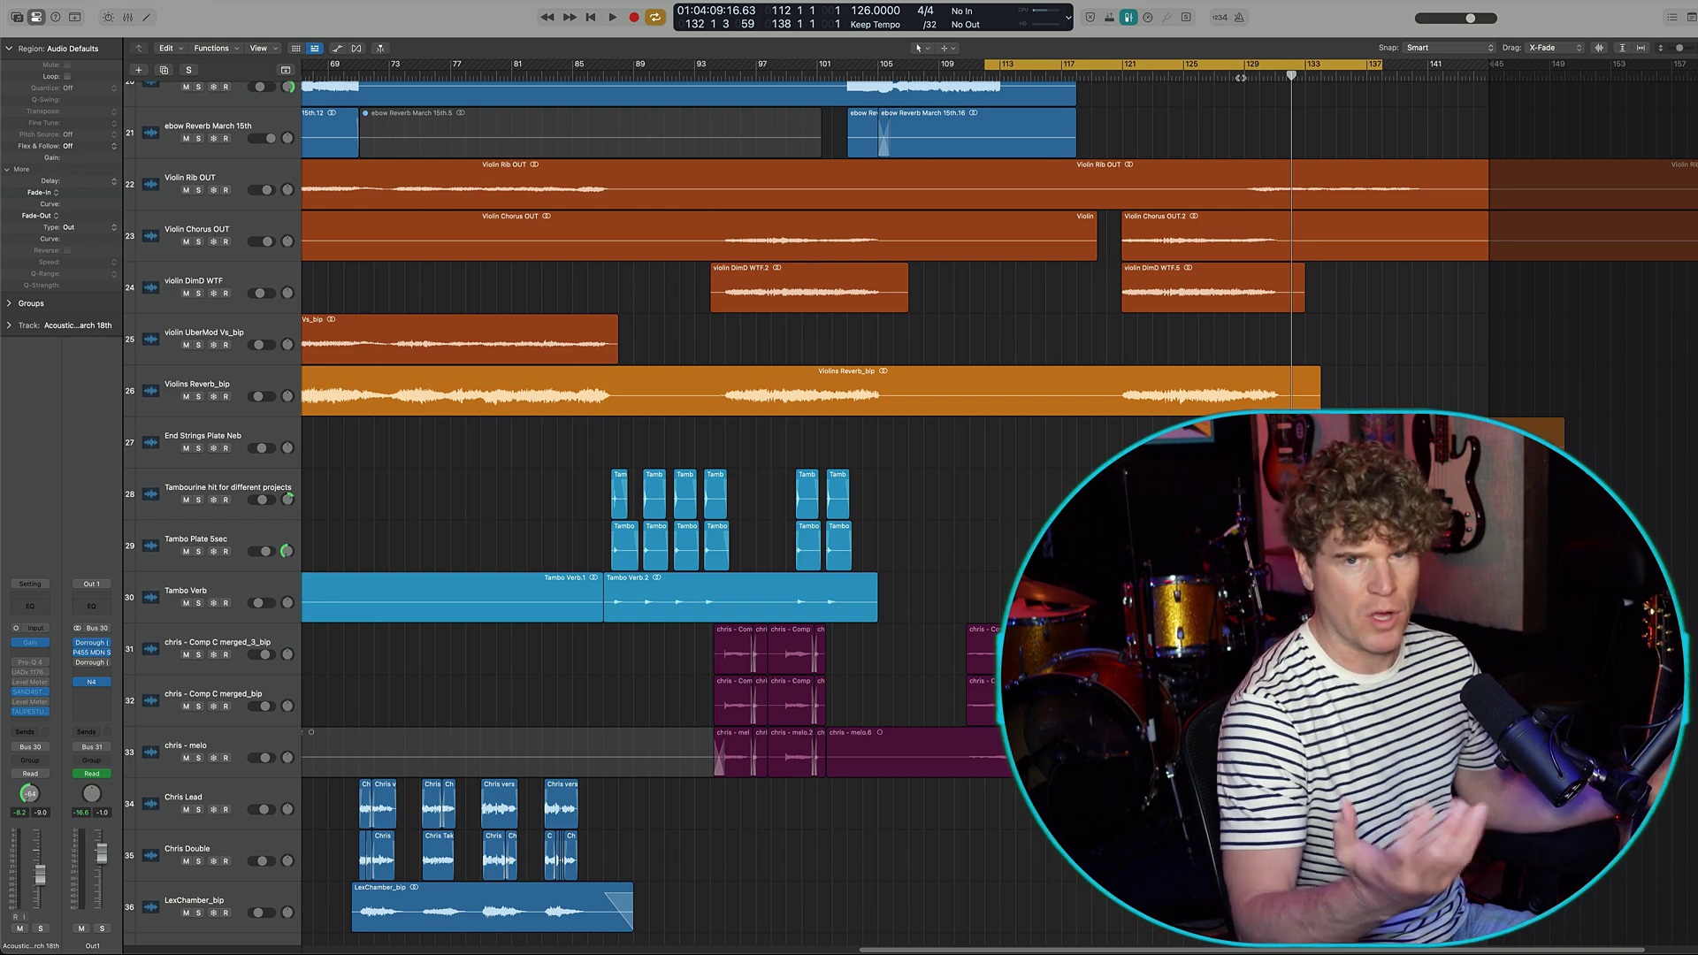
{"action": "key", "text": "space"}
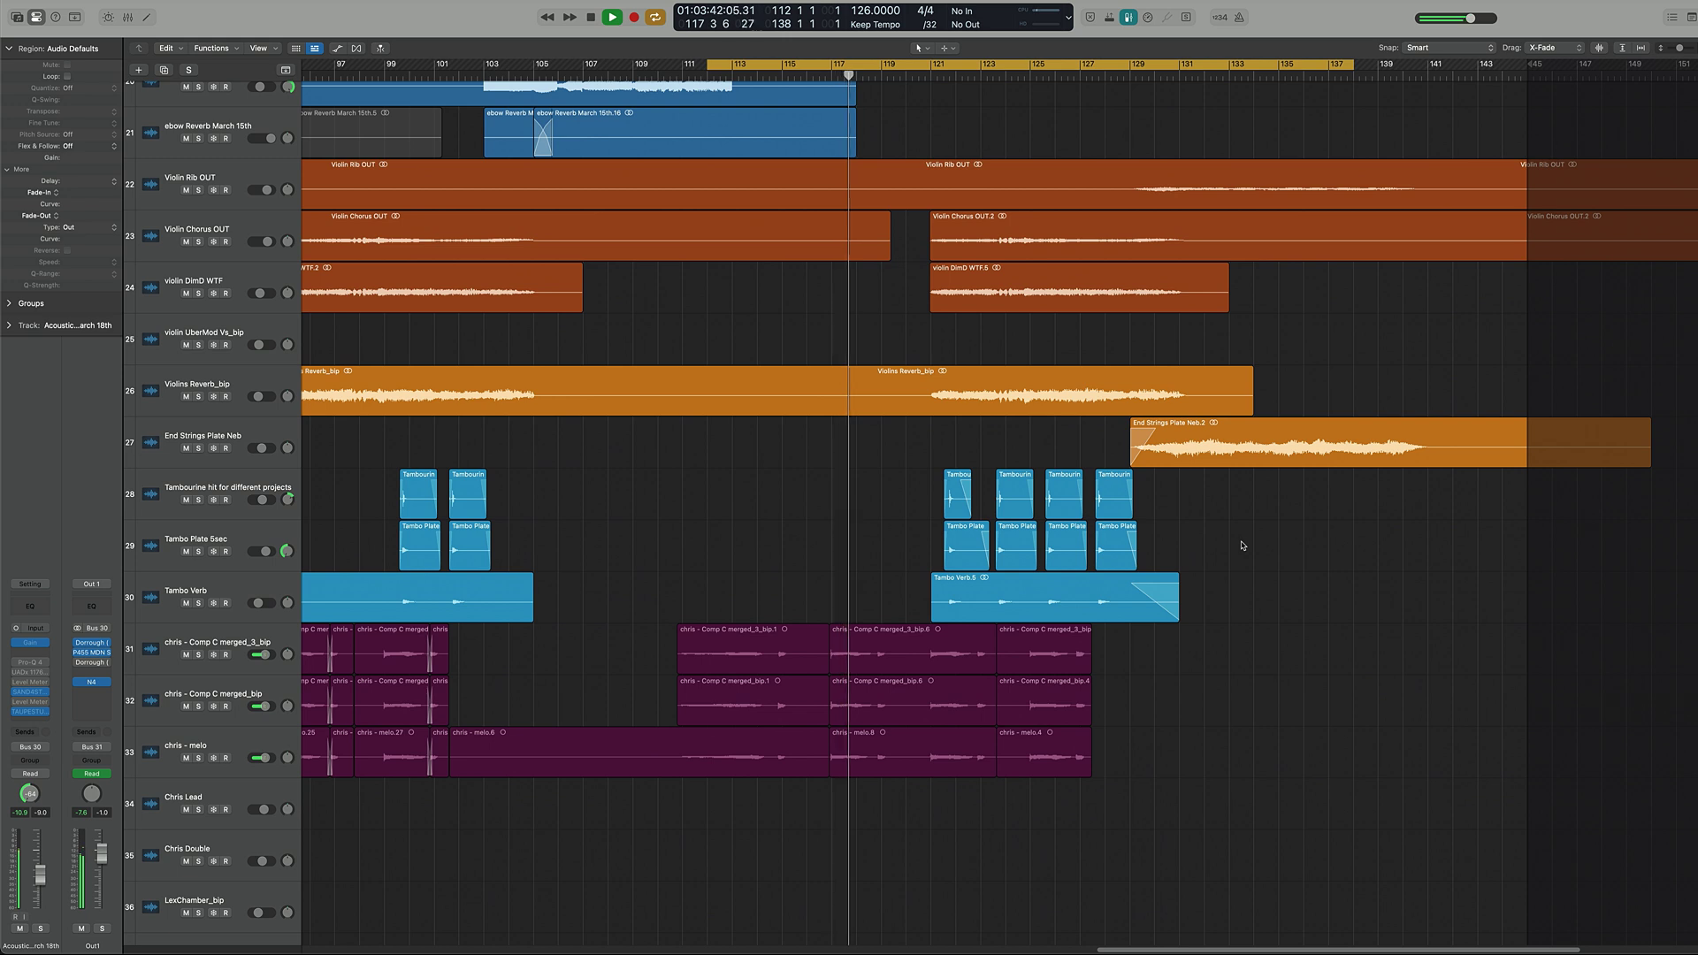
{"action": "left_click", "coordinate": [1194, 66]}
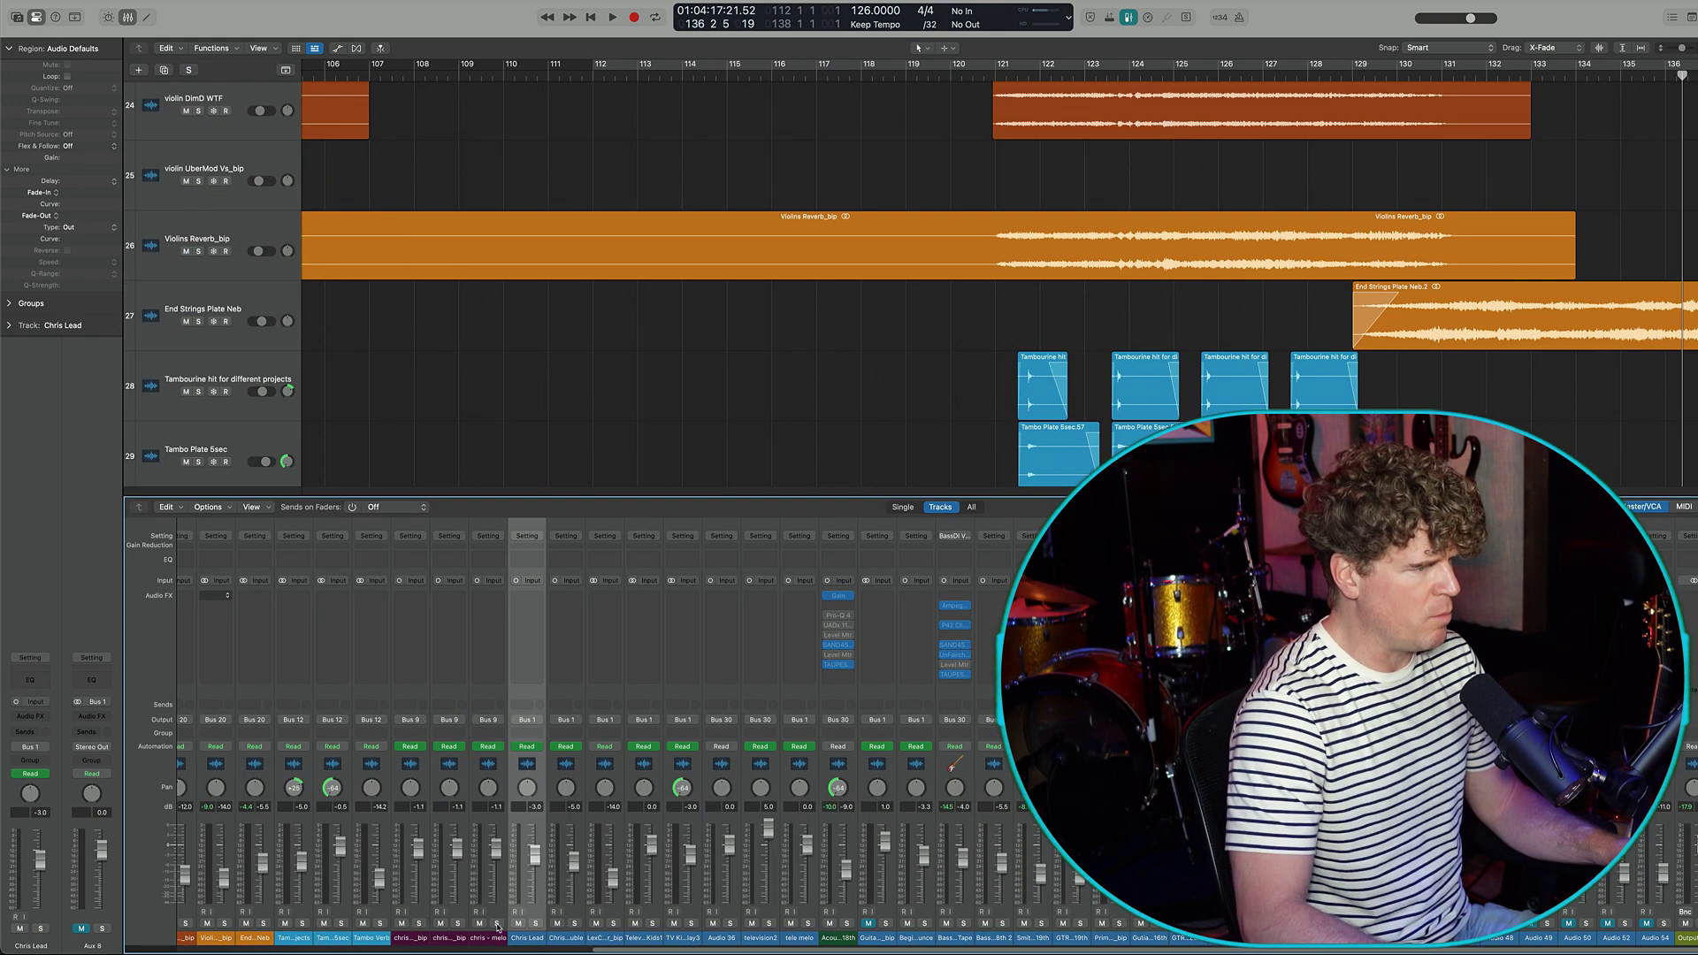
- Solo the three purple background vocal tracks, play them around bar 117, and clear their solos
{"action": "left_click", "coordinate": [488, 937]}
{"action": "left_click", "coordinate": [421, 927], "text": "shift"}
{"action": "left_click", "coordinate": [419, 923]}
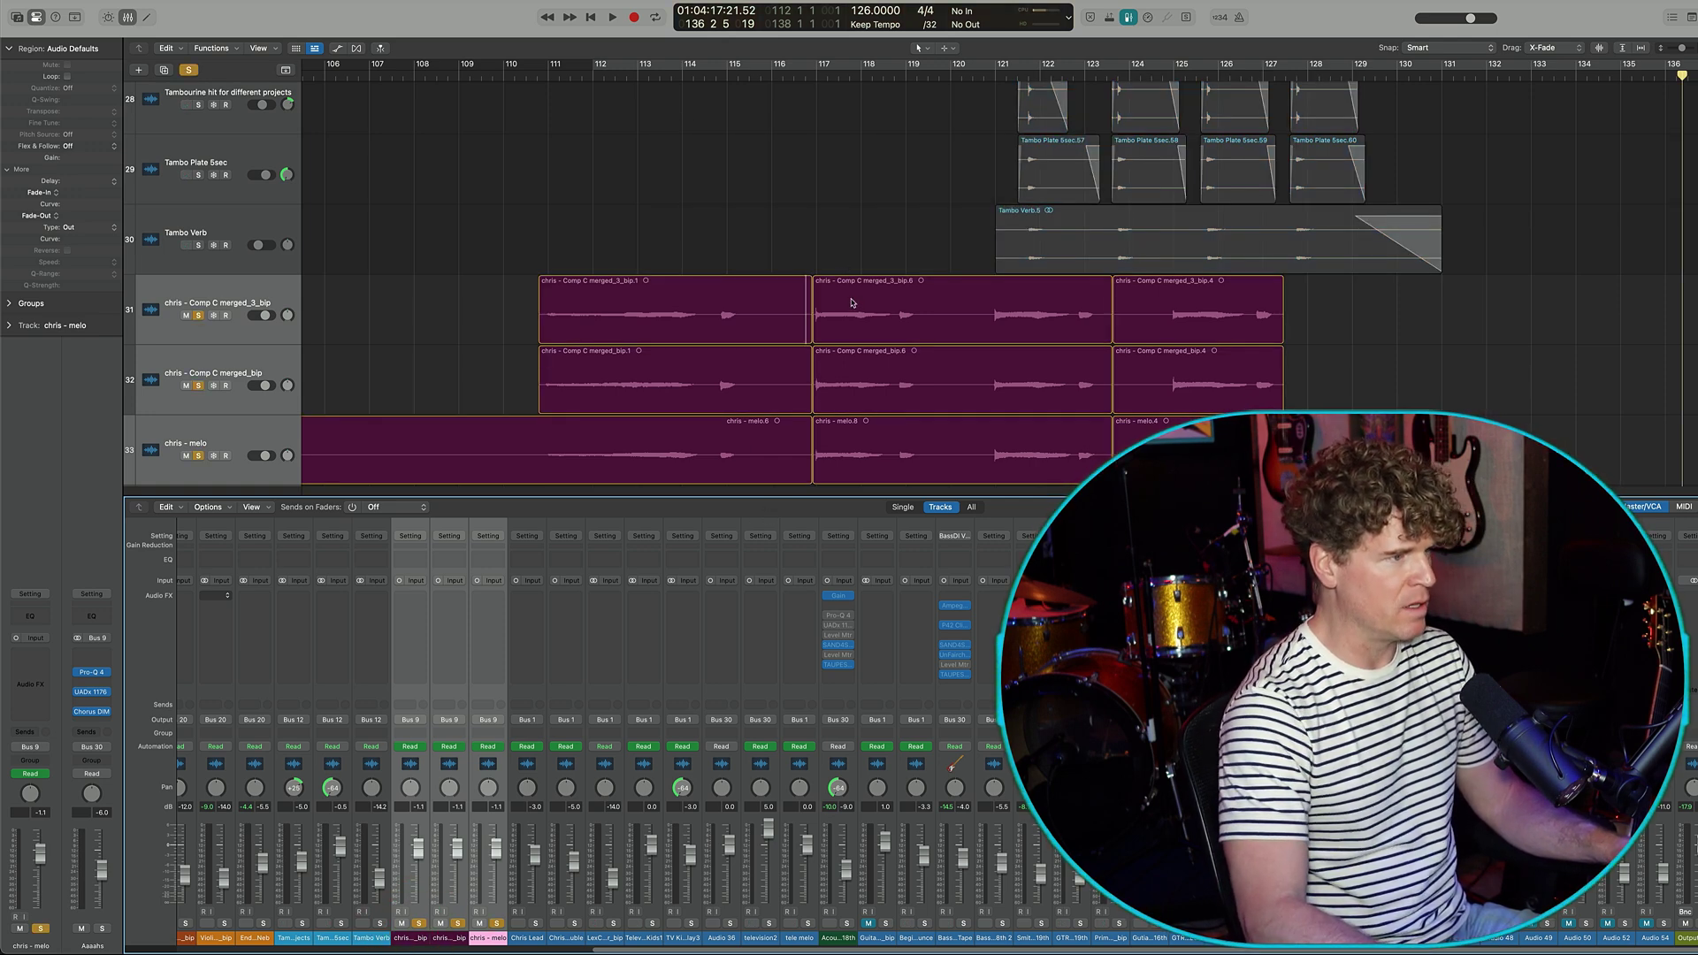
{"action": "key", "text": "space"}
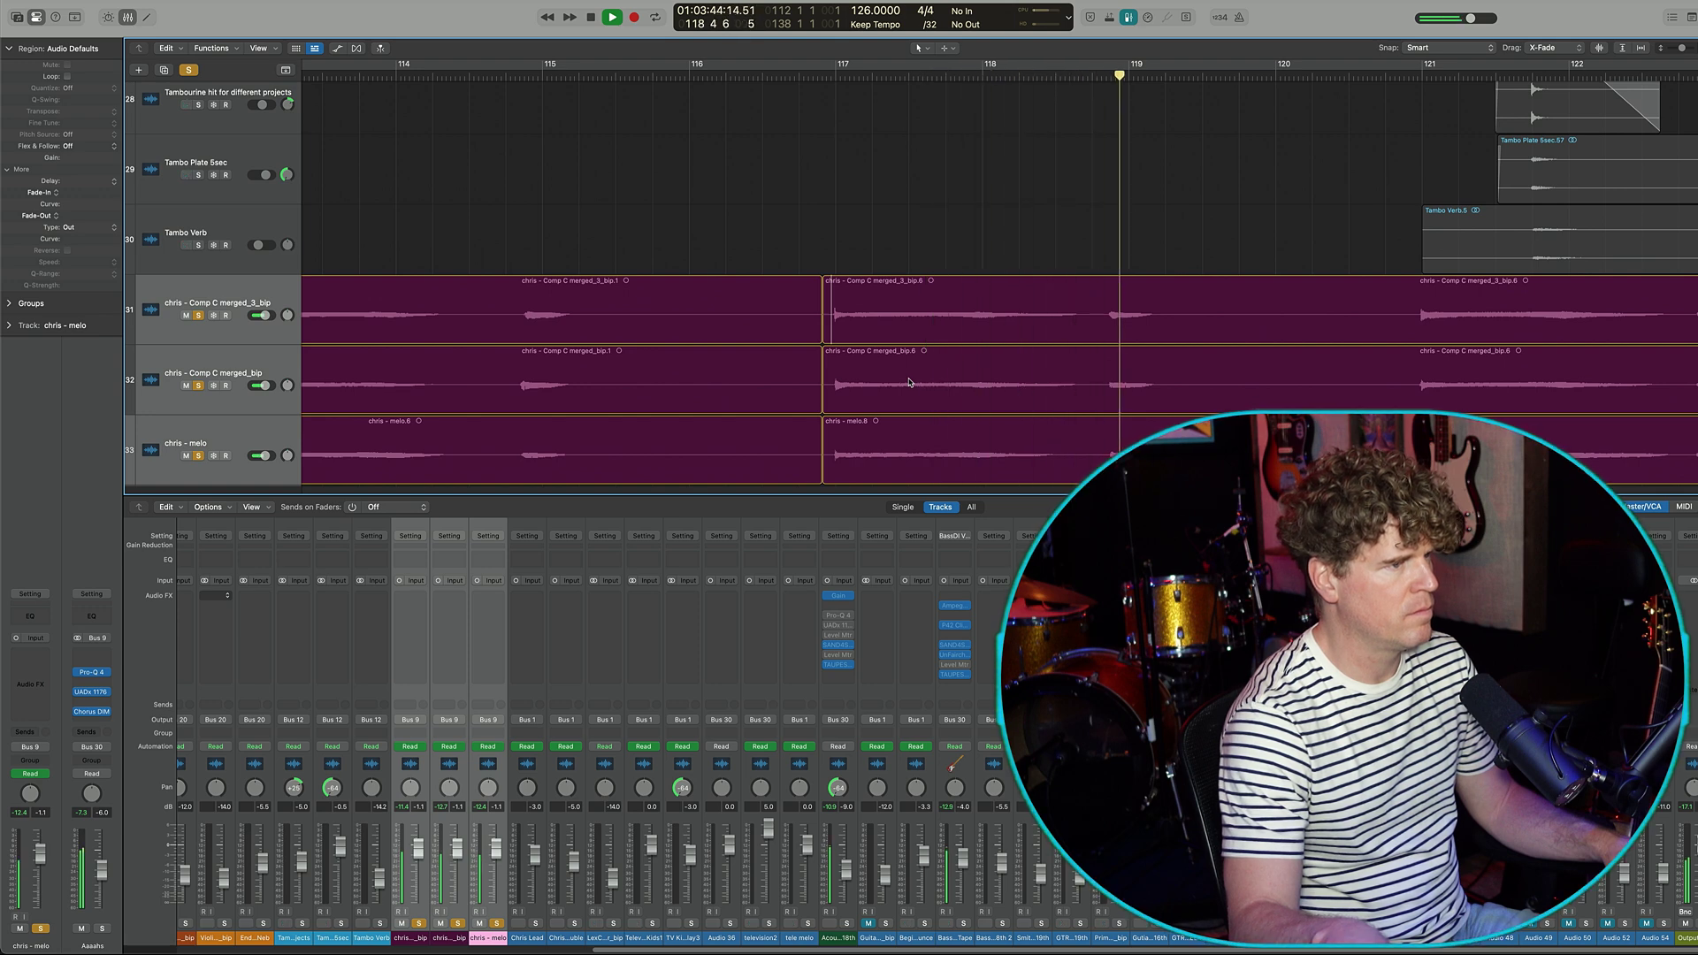
{"action": "key", "text": "space"}
{"action": "key", "text": "s"}
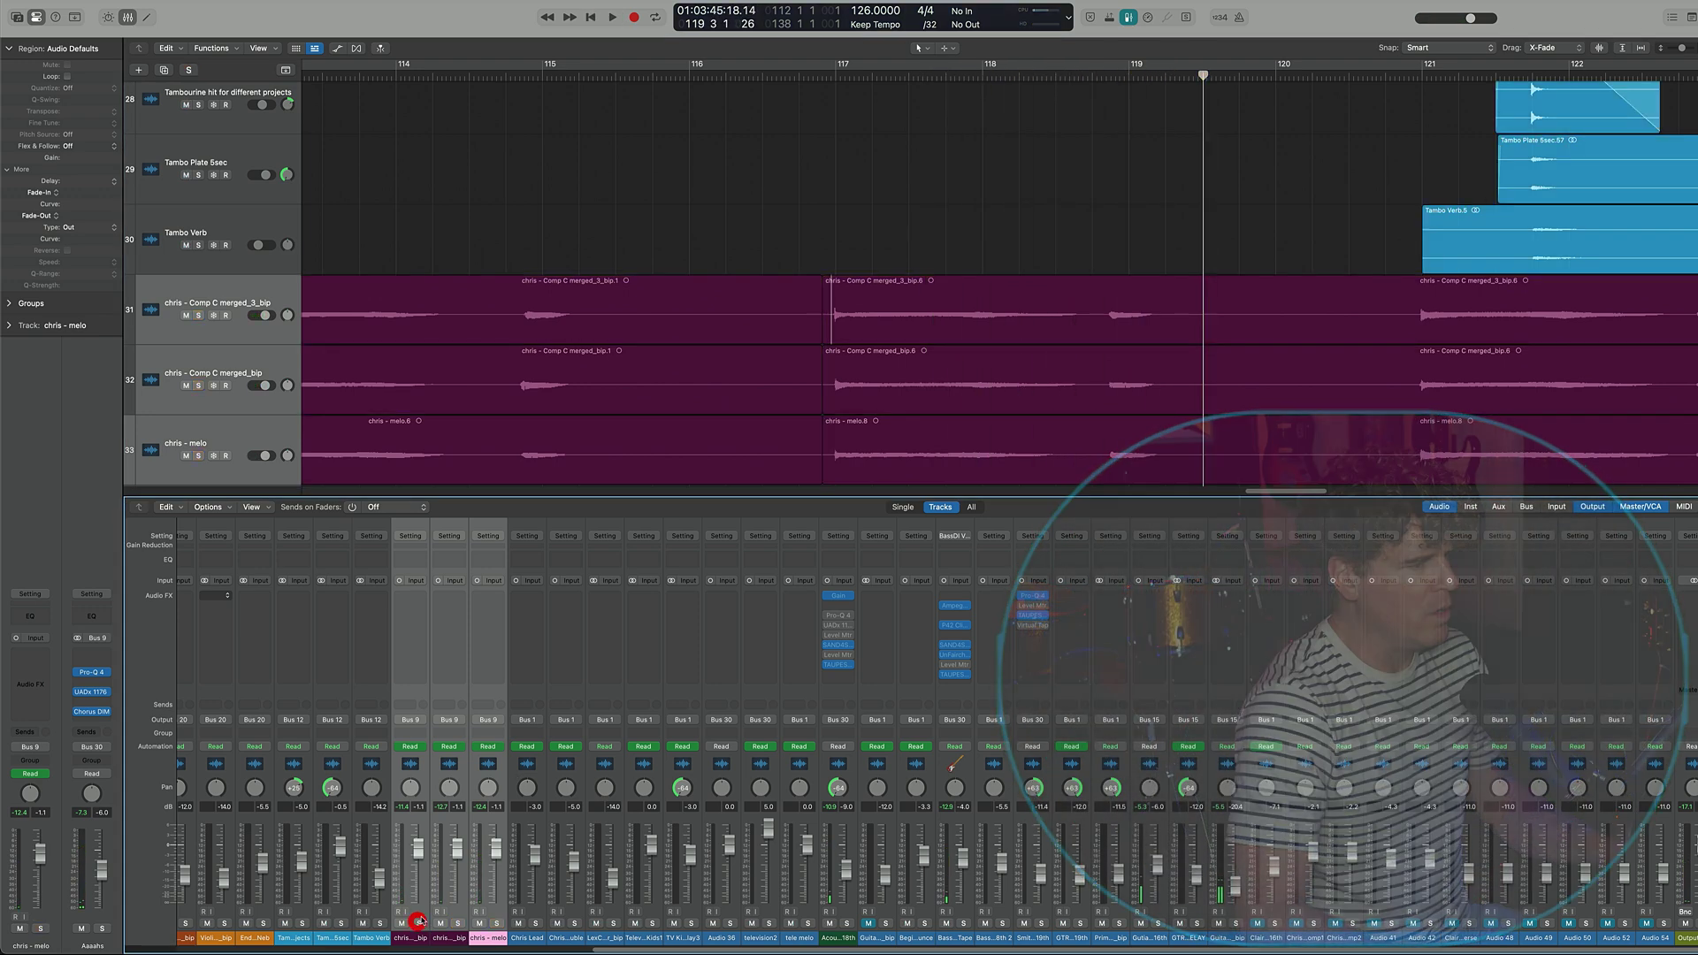
{"action": "key", "text": "x"}
{"action": "left_click", "coordinate": [899, 303]}
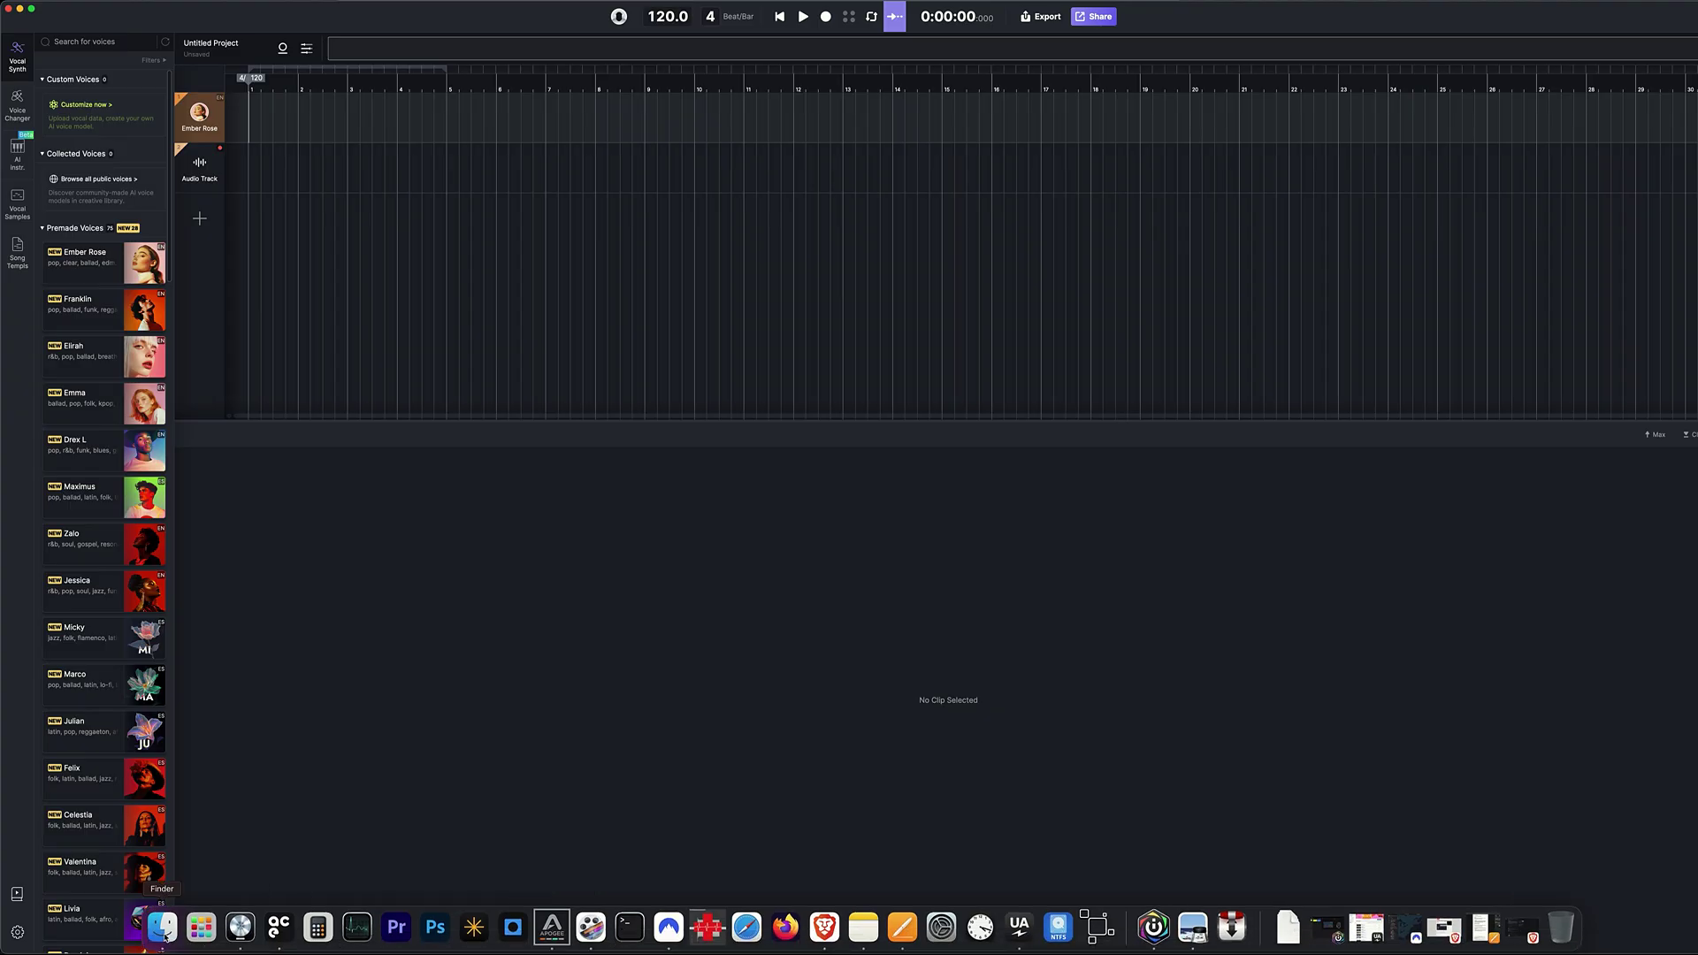
- Import Bg Voc For Ace.wav from Finder's Bounces folder into ACE Studio as a new audio track starting at bar 1
{"action": "left_click", "coordinate": [163, 929]}
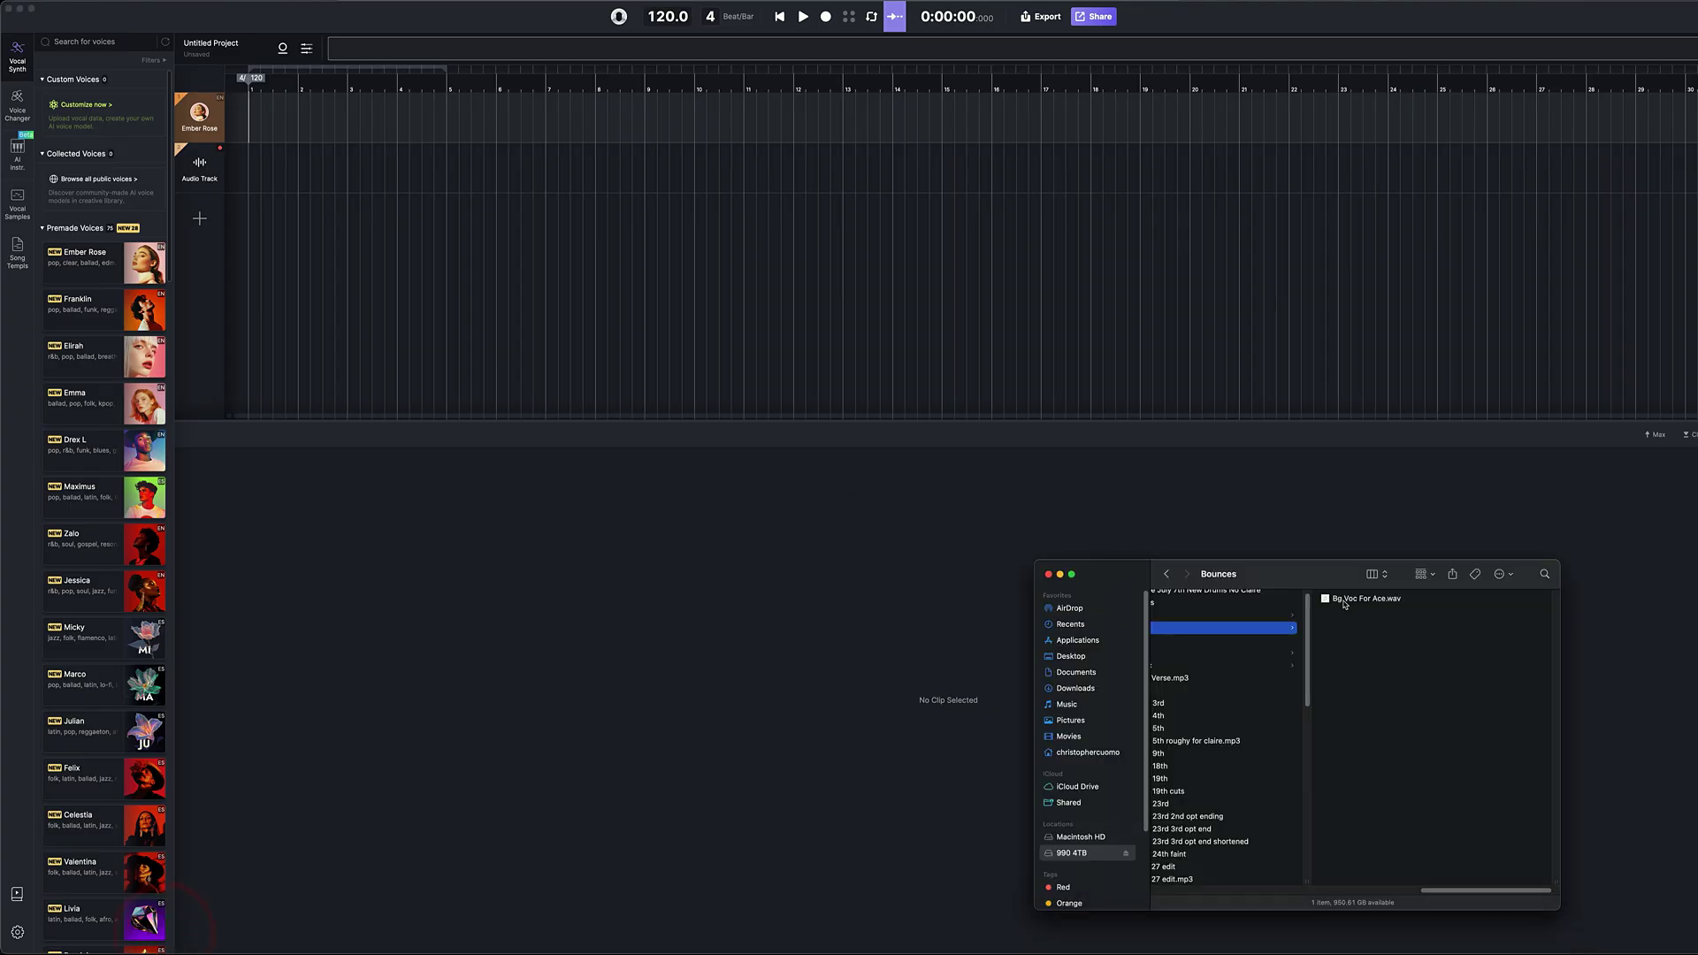
{"action": "left_click_drag", "start_coordinate": [1316, 566], "coordinate": [1188, 496]}
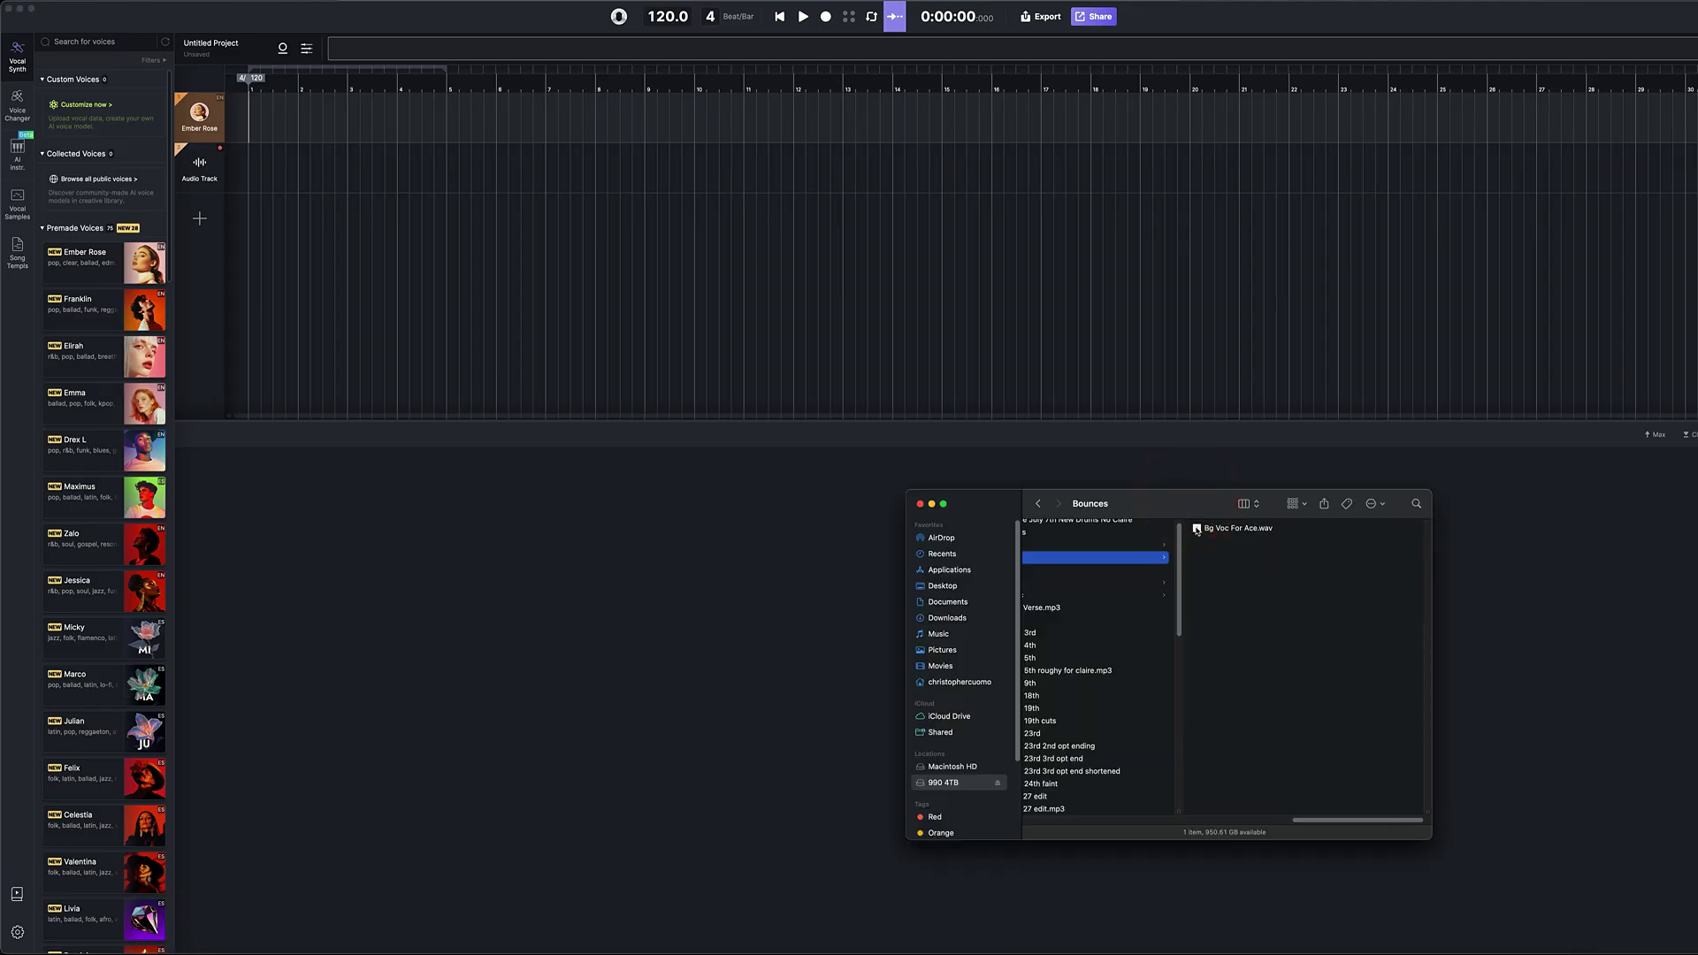
{"action": "left_click_drag", "start_coordinate": [1067, 398], "coordinate": [380, 226]}
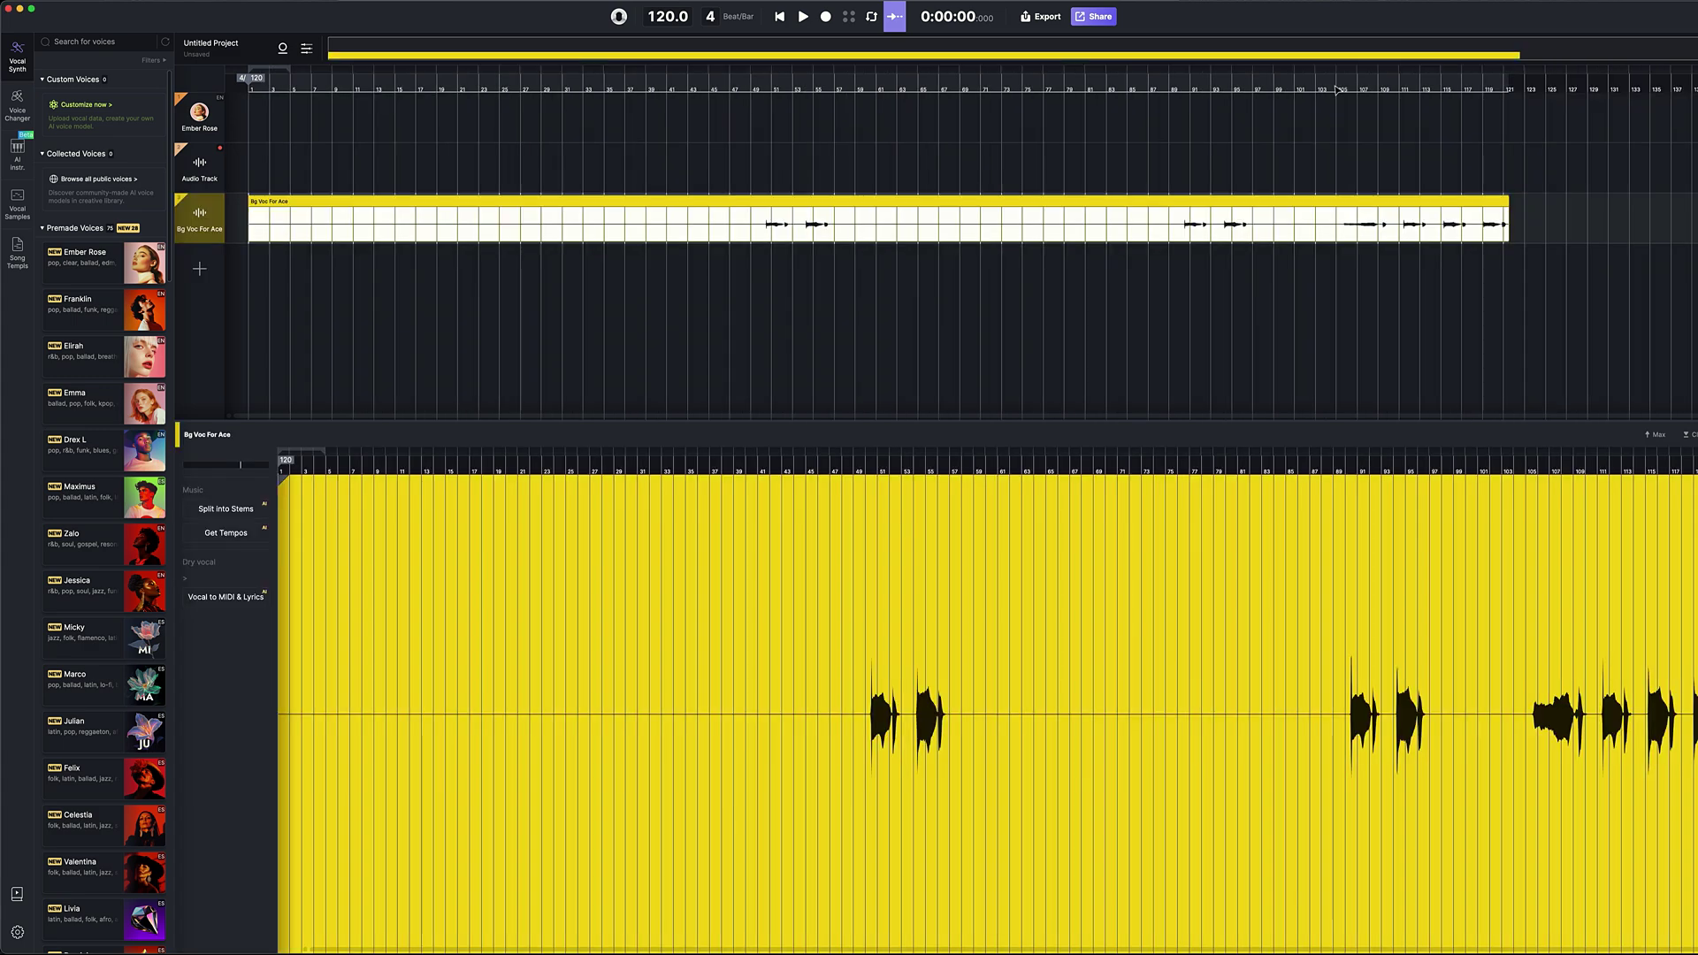
- Convert the background vocal section starting at bar 105 to MIDI and lyrics in English, using the original vocal's pitch line
{"action": "left_click", "coordinate": [1334, 86]}
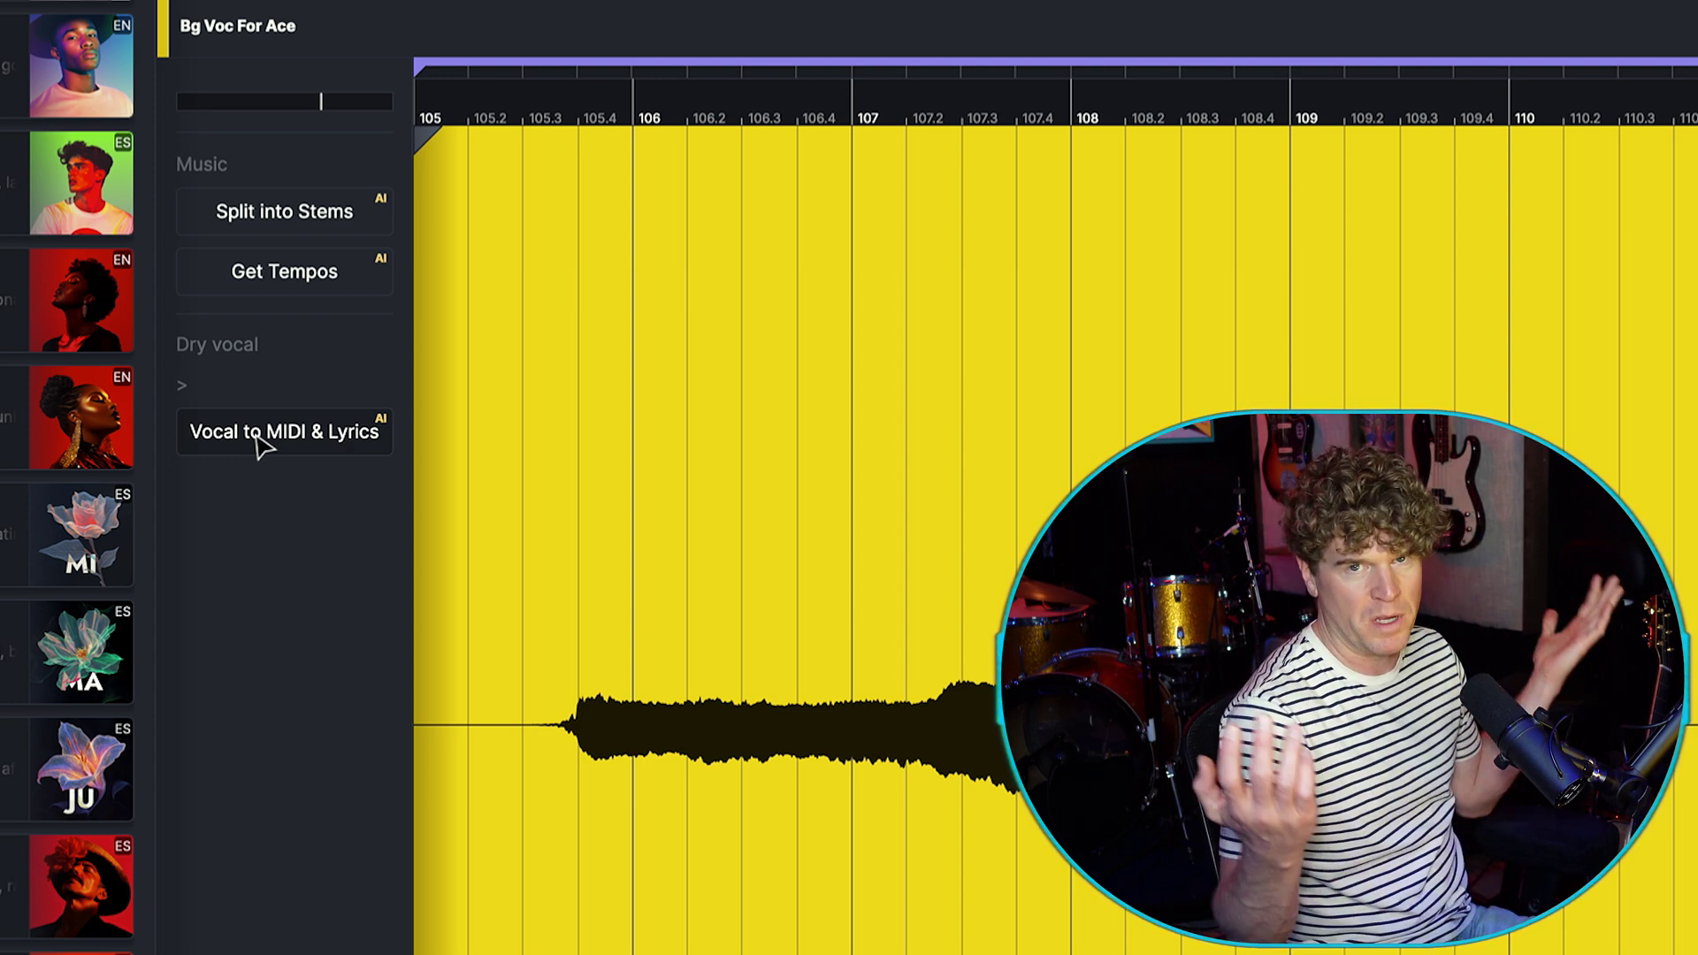
{"action": "left_click", "coordinate": [258, 442]}
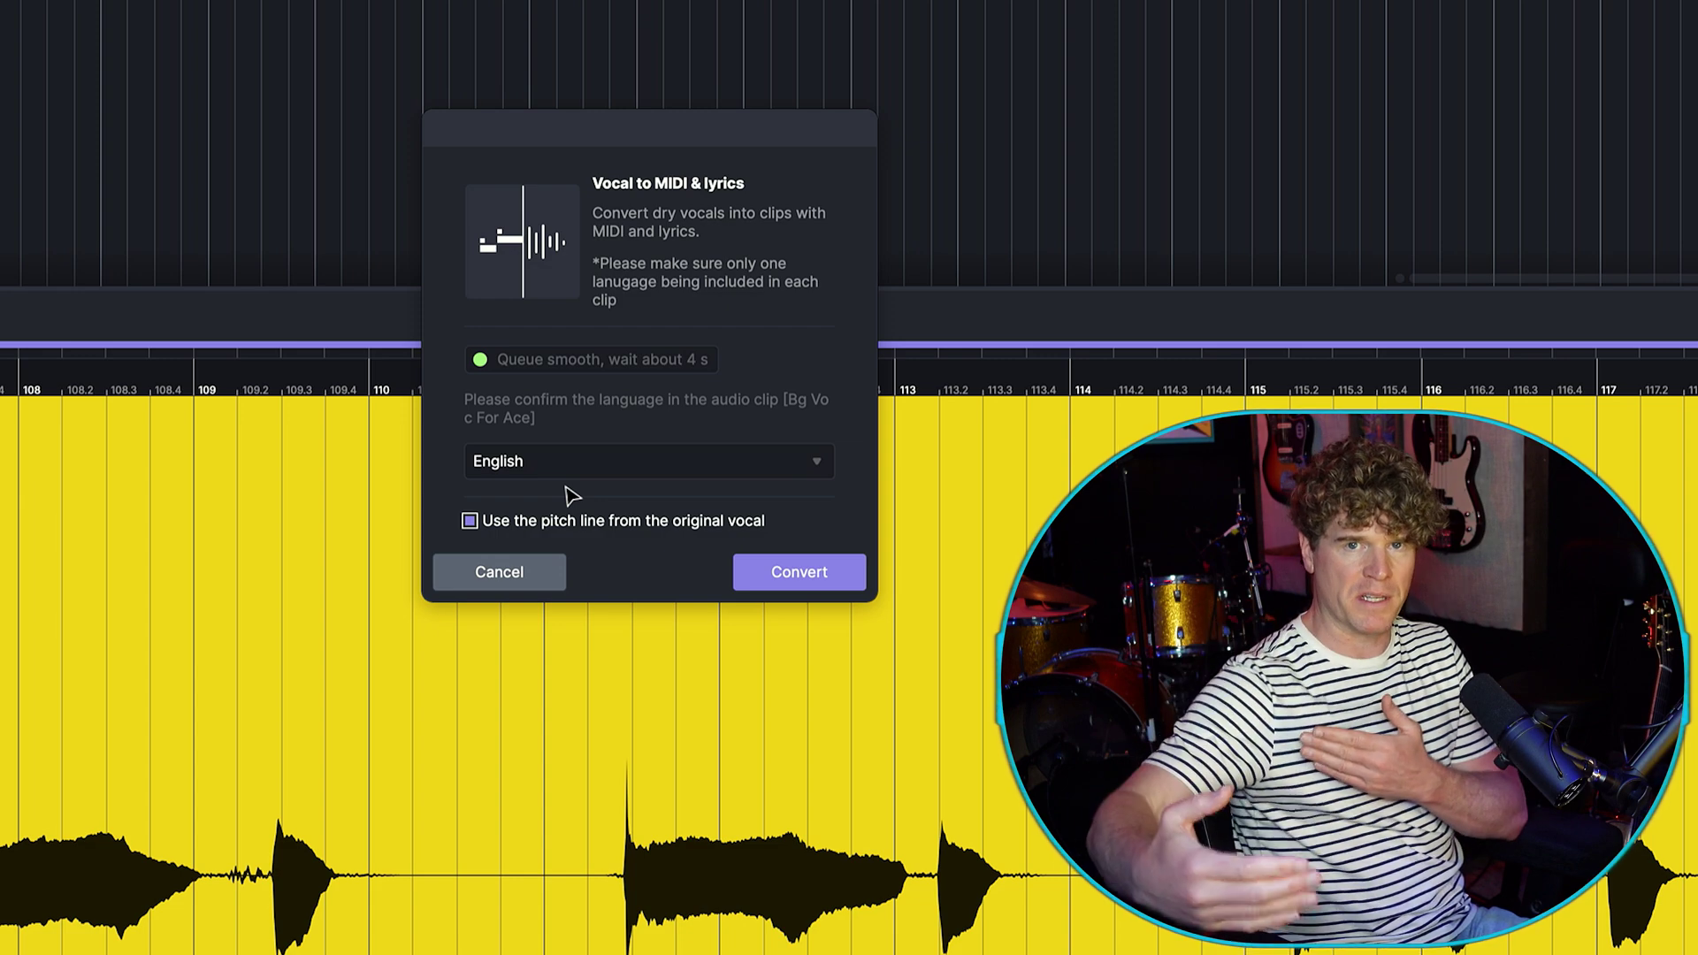
{"action": "left_click", "coordinate": [765, 574]}
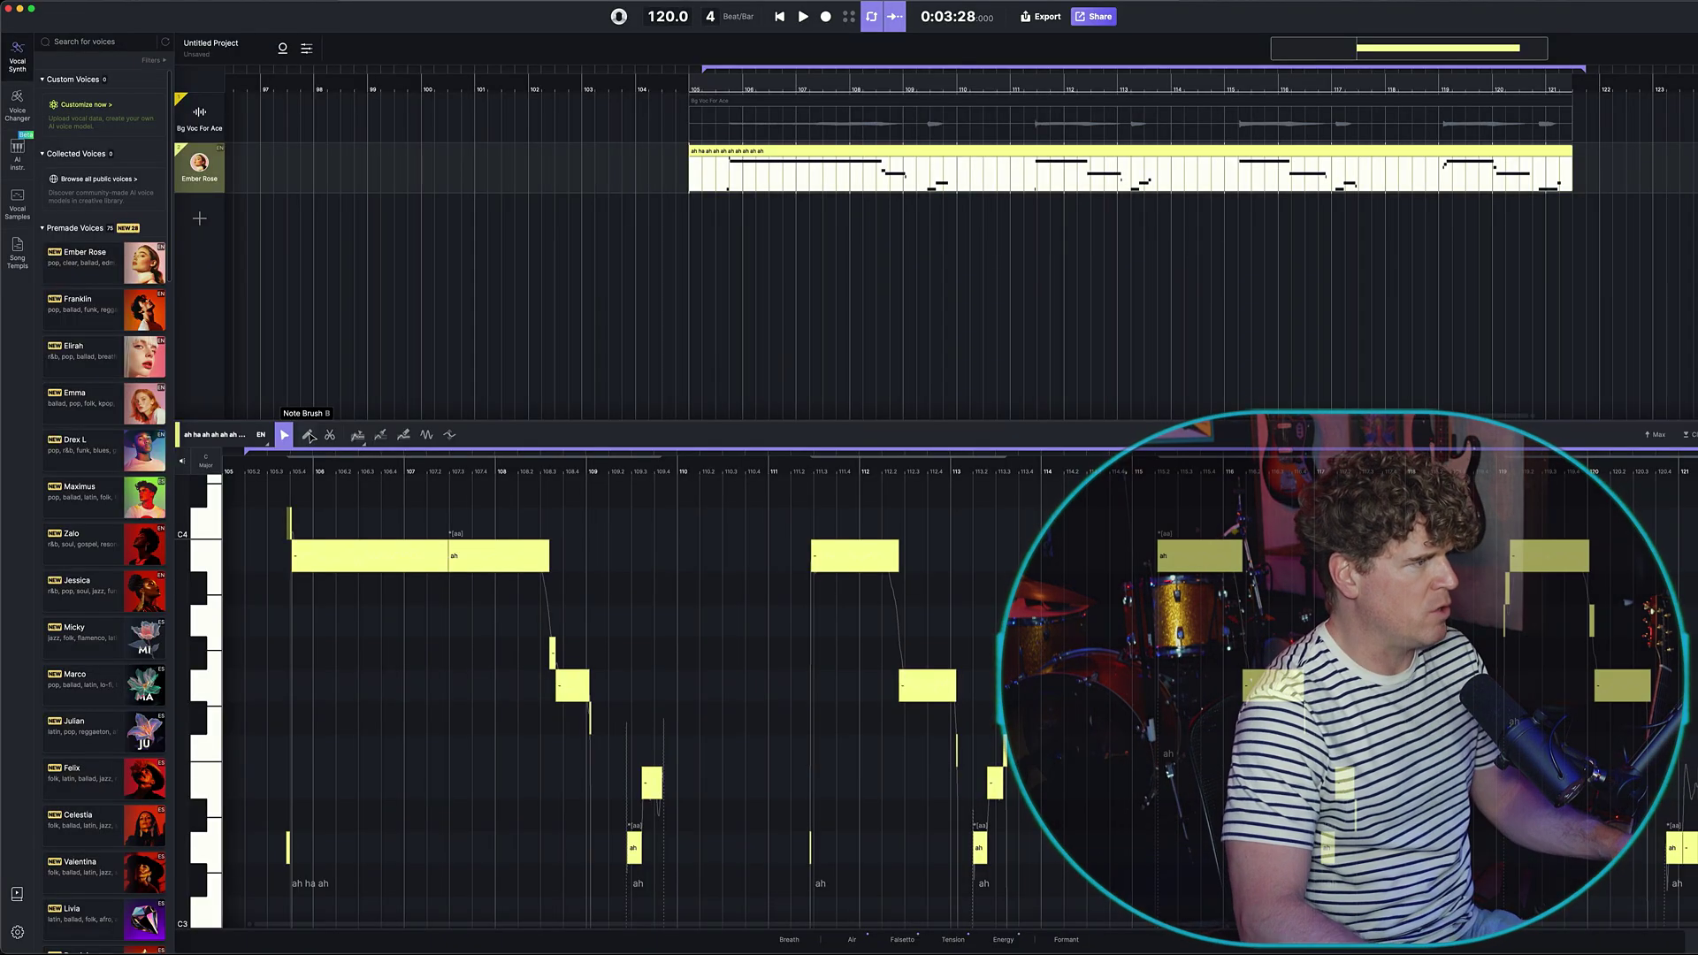
- Show the converted vocal clip's pitch curve and open the Ember Rose track's voice settings
{"action": "left_click", "coordinate": [380, 434]}
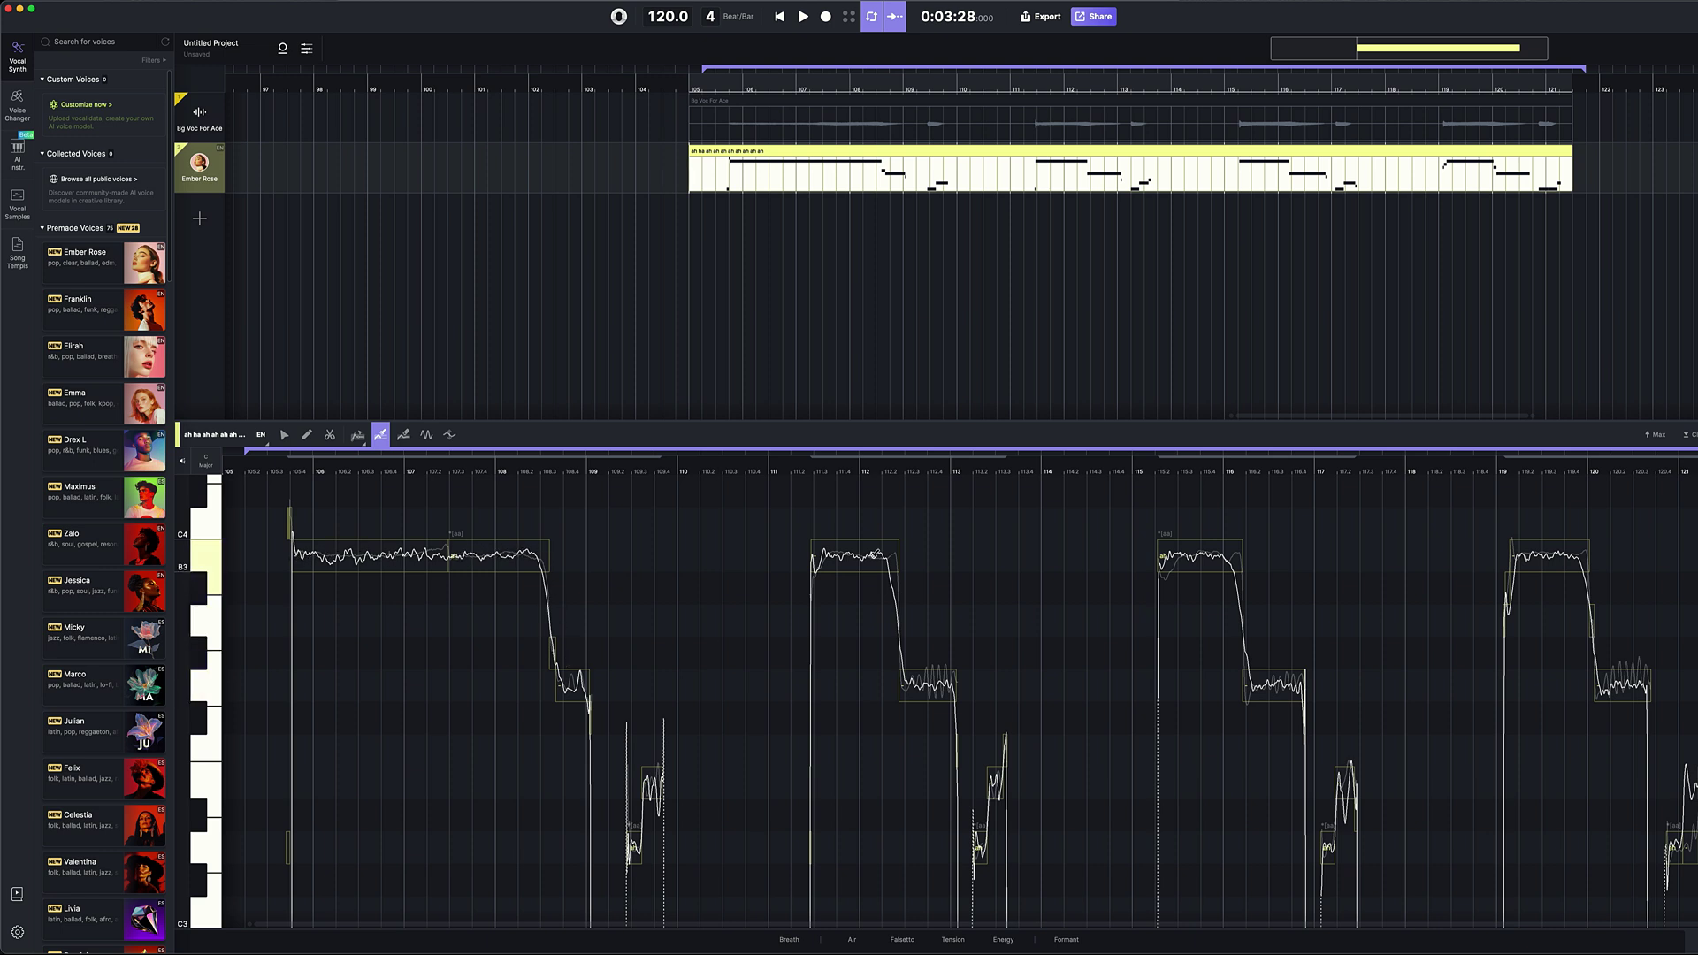
{"action": "left_click", "coordinate": [199, 168]}
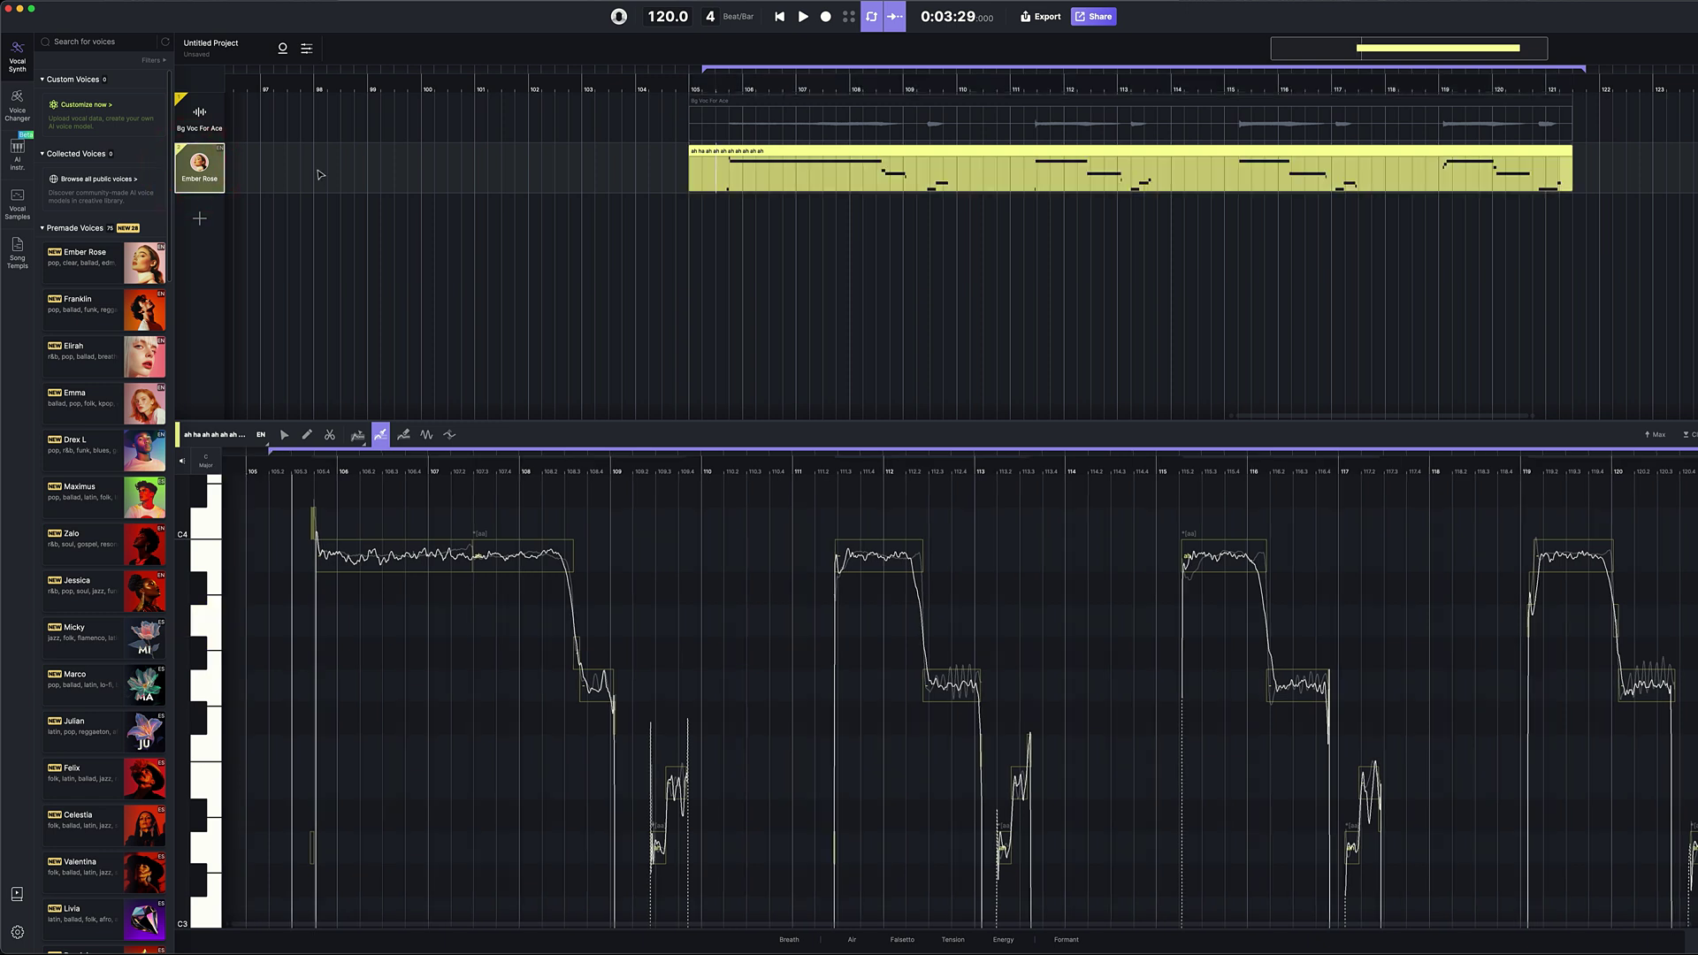
{"action": "left_click", "coordinate": [191, 168]}
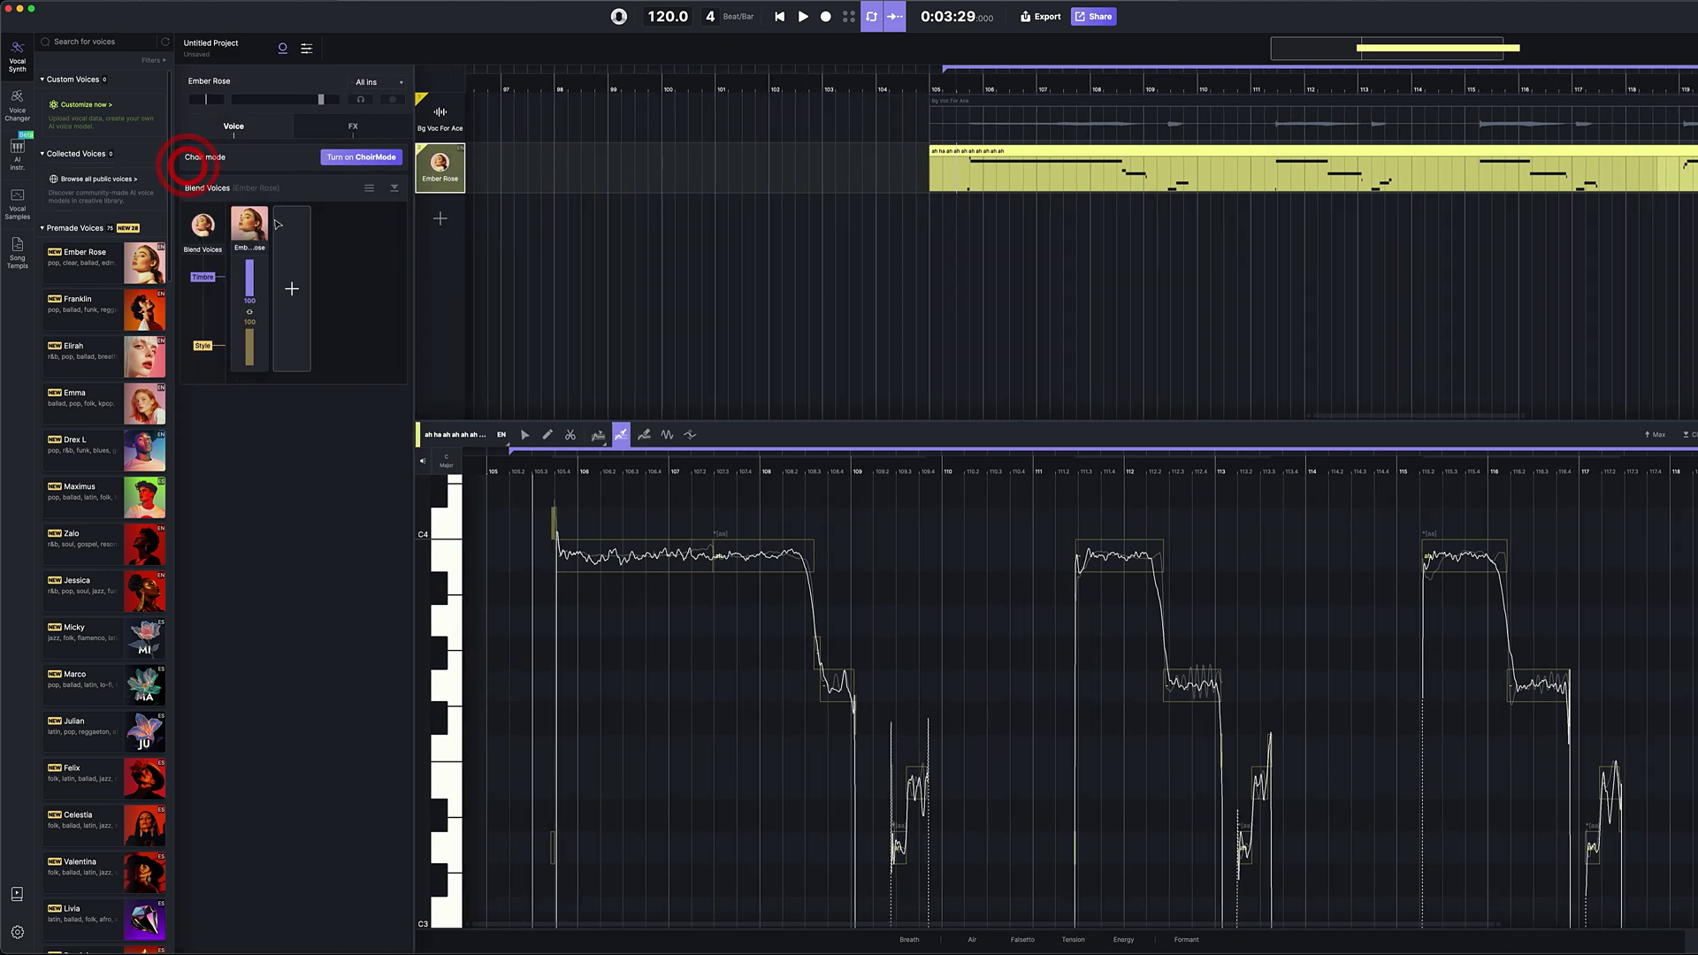
- Turn on choir mode for the Ember Rose track with Elirah and Emma as additional singers, and play the vocal clip
{"action": "left_click", "coordinate": [339, 159]}
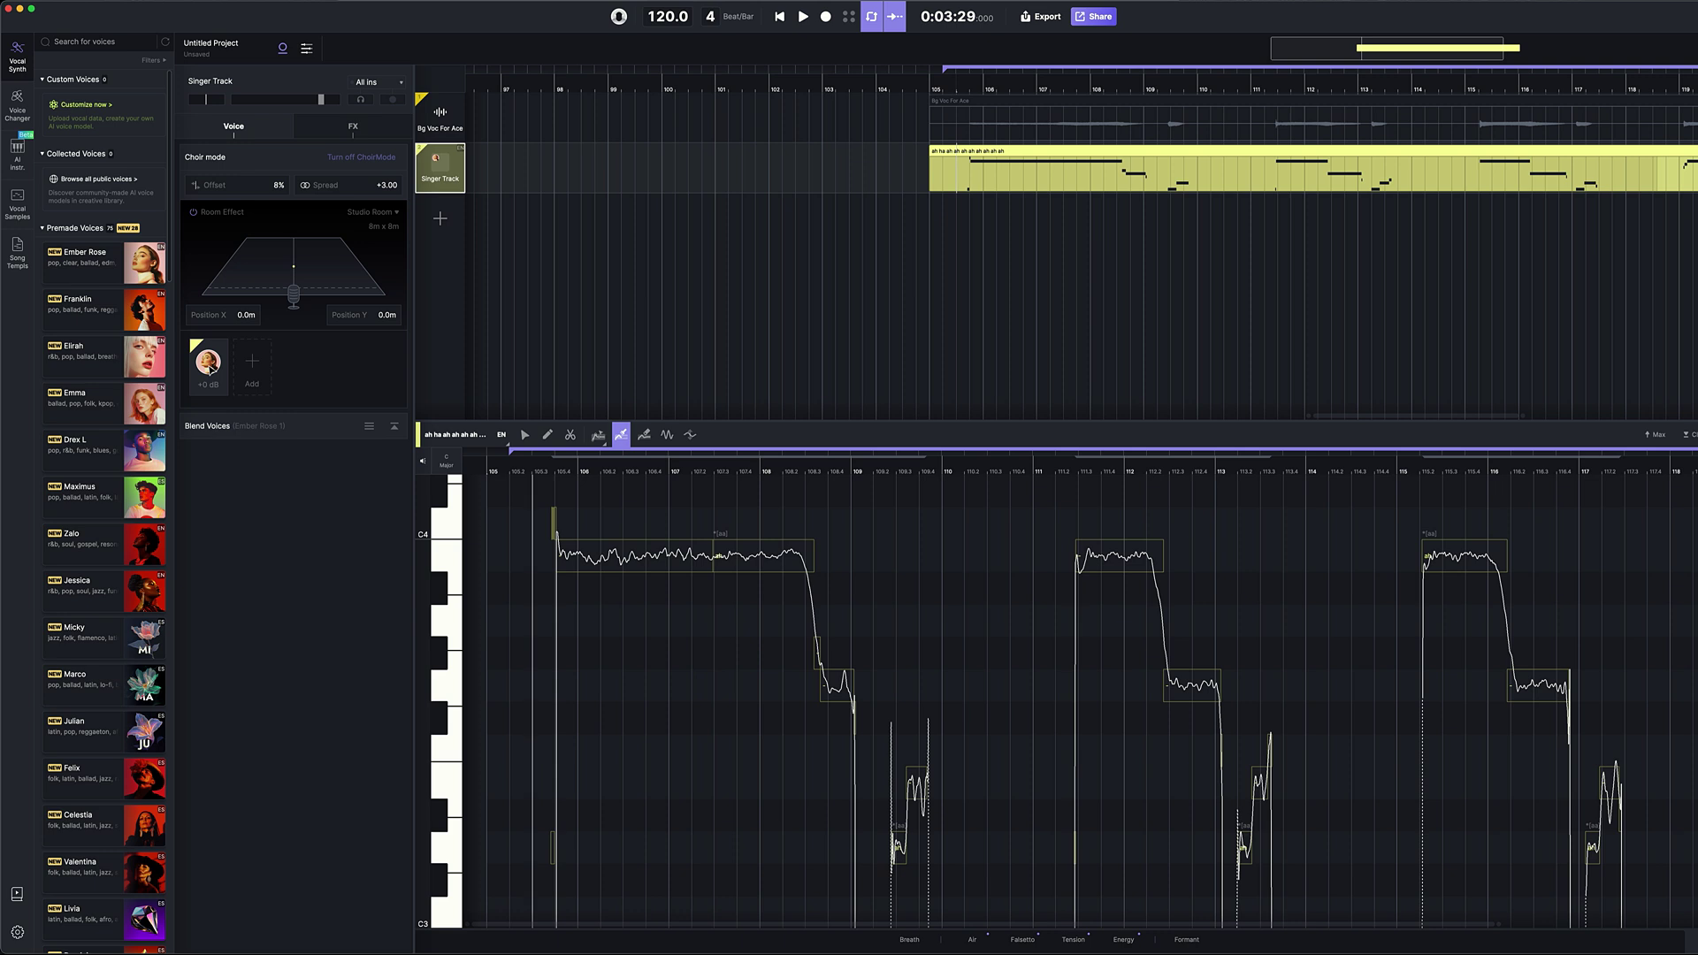
{"action": "left_click", "coordinate": [252, 363]}
{"action": "right_click", "coordinate": [256, 355]}
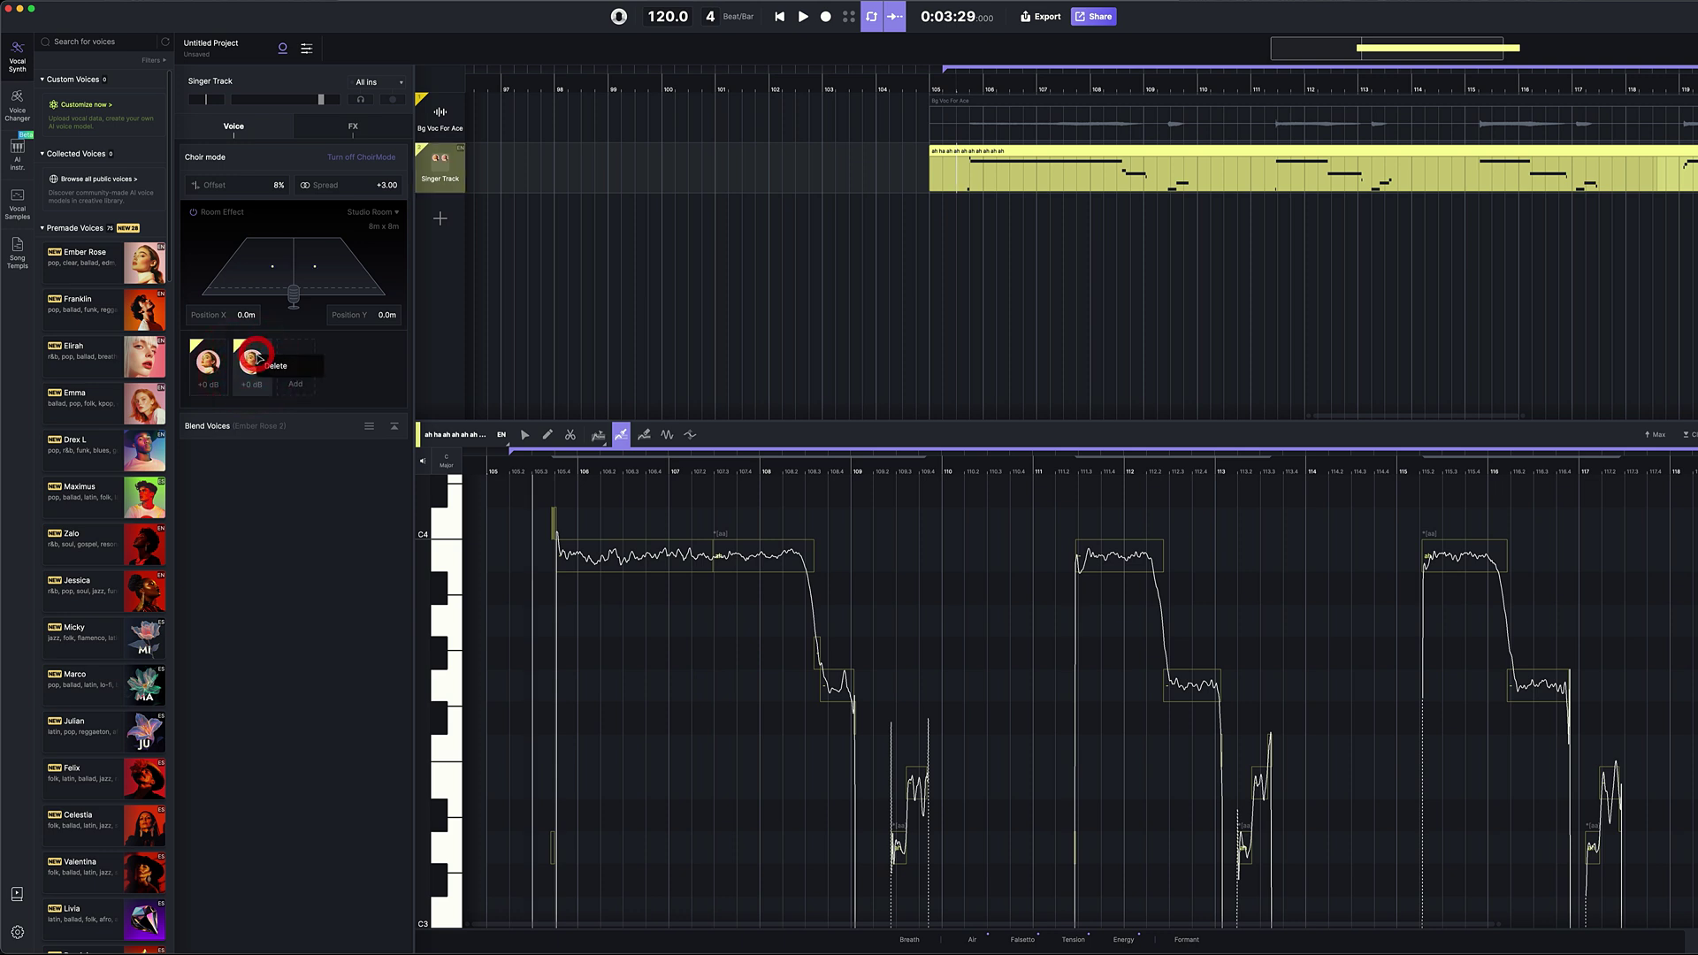
{"action": "left_click_drag", "start_coordinate": [147, 409], "coordinate": [295, 363]}
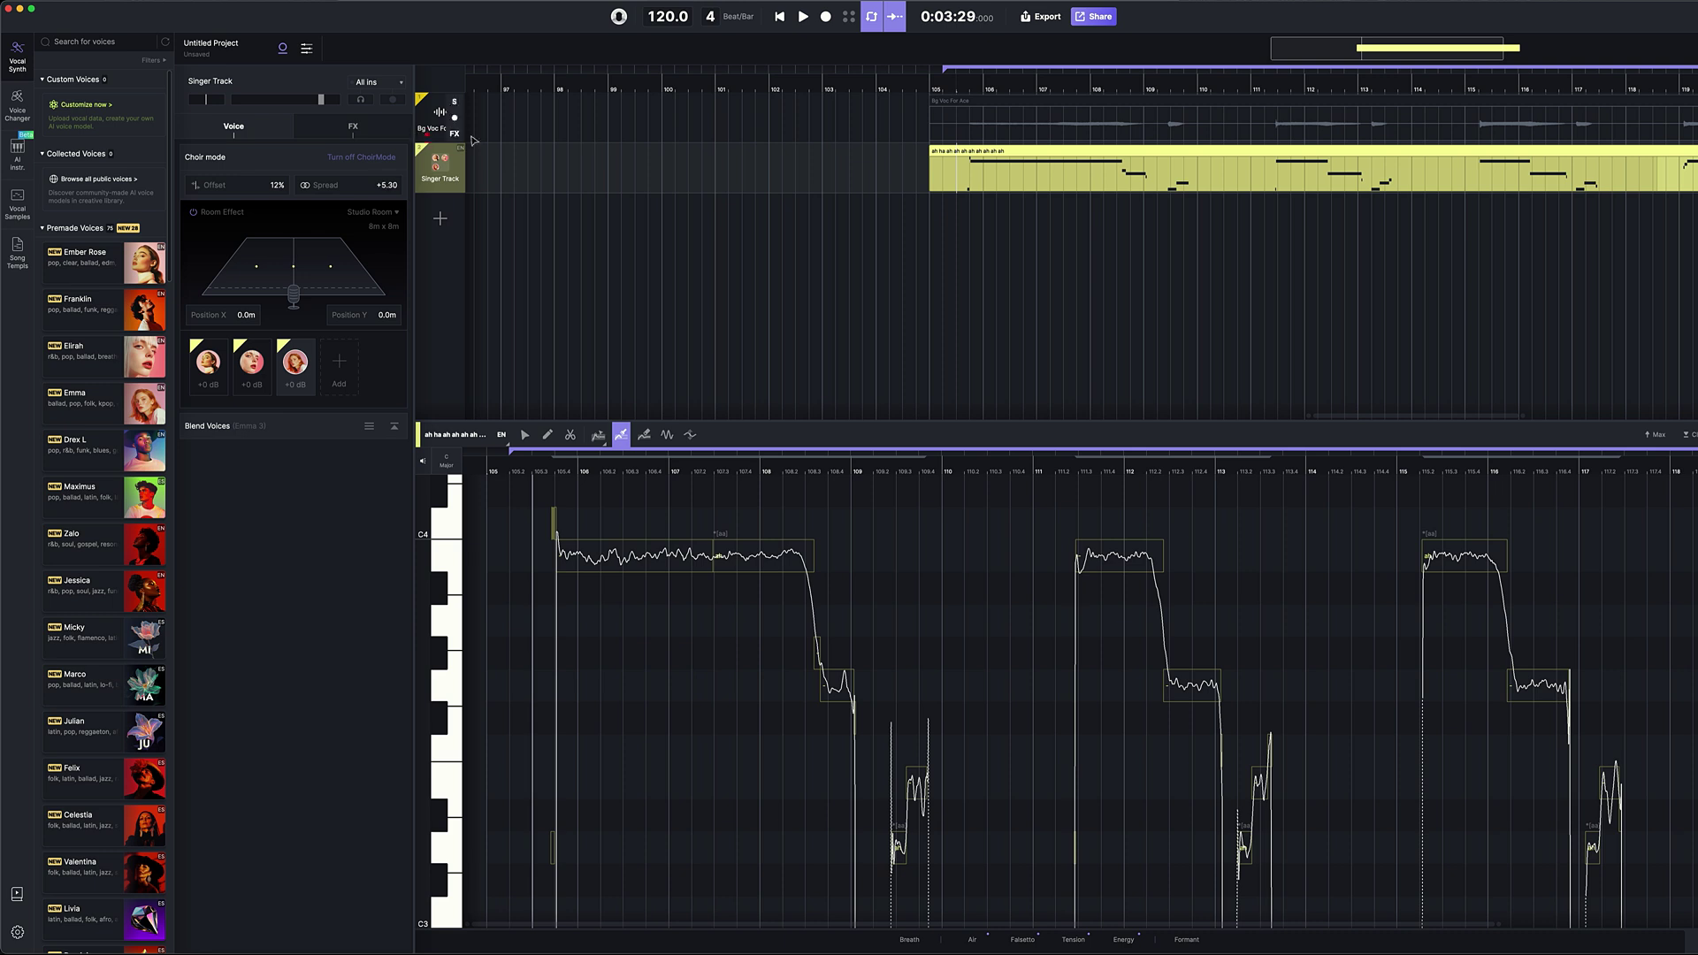
{"action": "left_click", "coordinate": [953, 170]}
{"action": "key", "text": "space"}
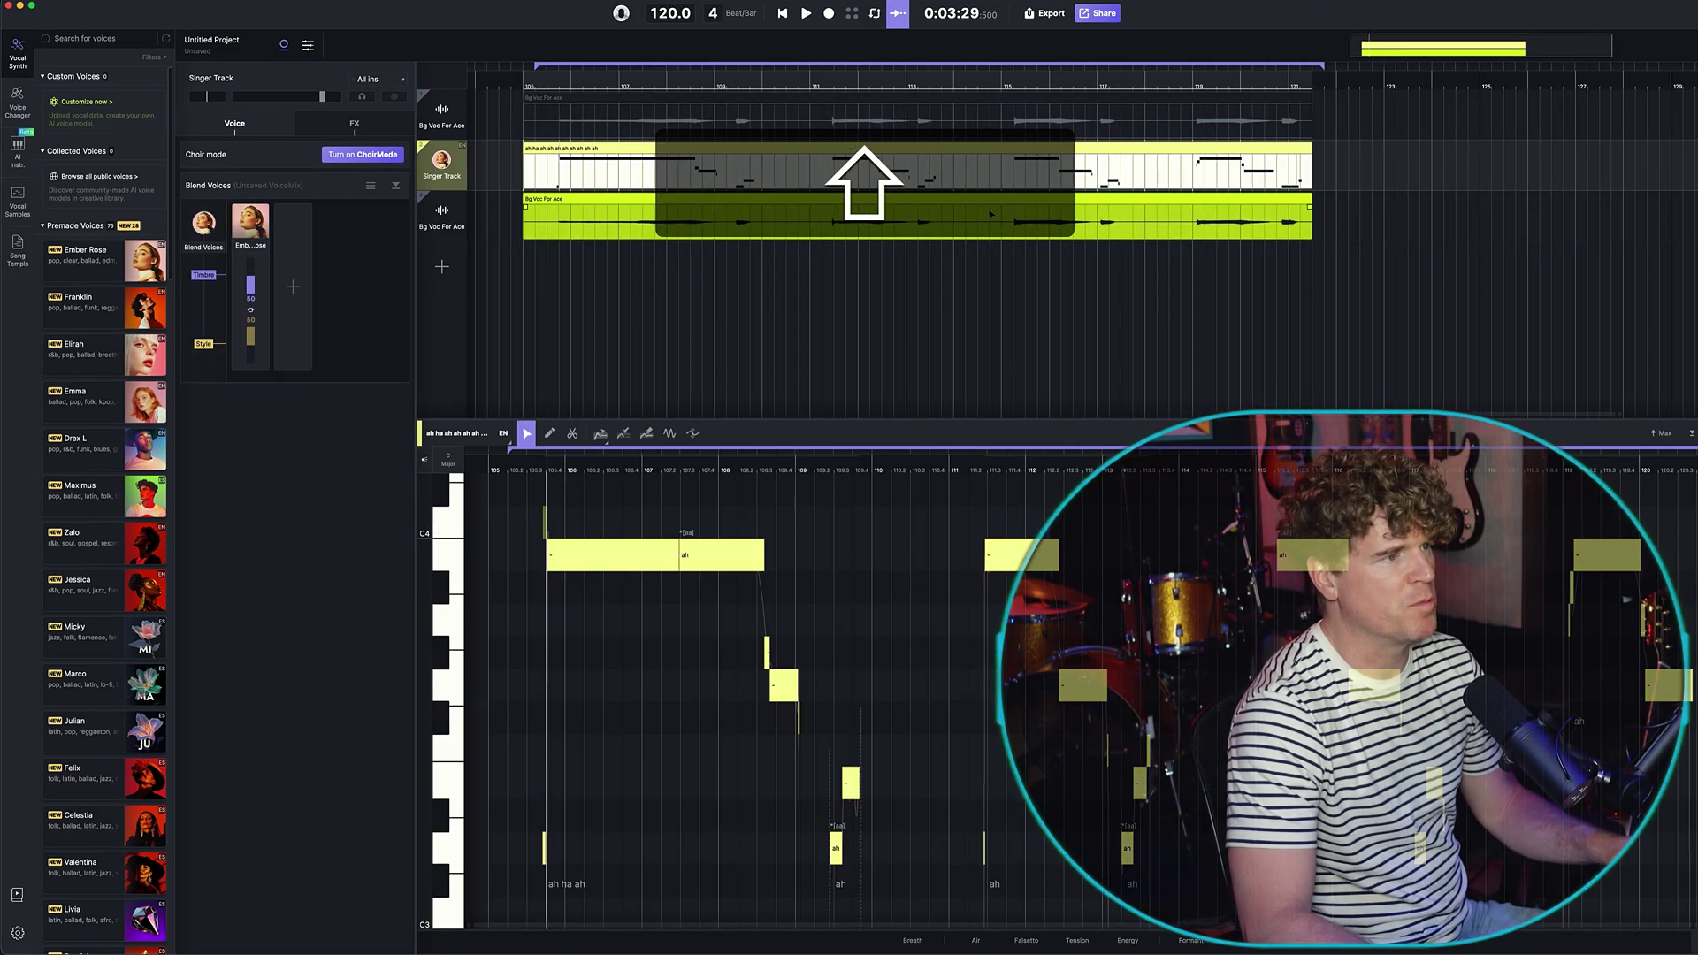
- Add an AI instrument track with a violin below the audio track and copy the converted vocal clip onto it from bar 105
{"action": "scroll", "coordinate": [831, 91], "scroll_direction": "up", "scroll_amount": 3}
{"action": "left_click", "coordinate": [826, 83]}
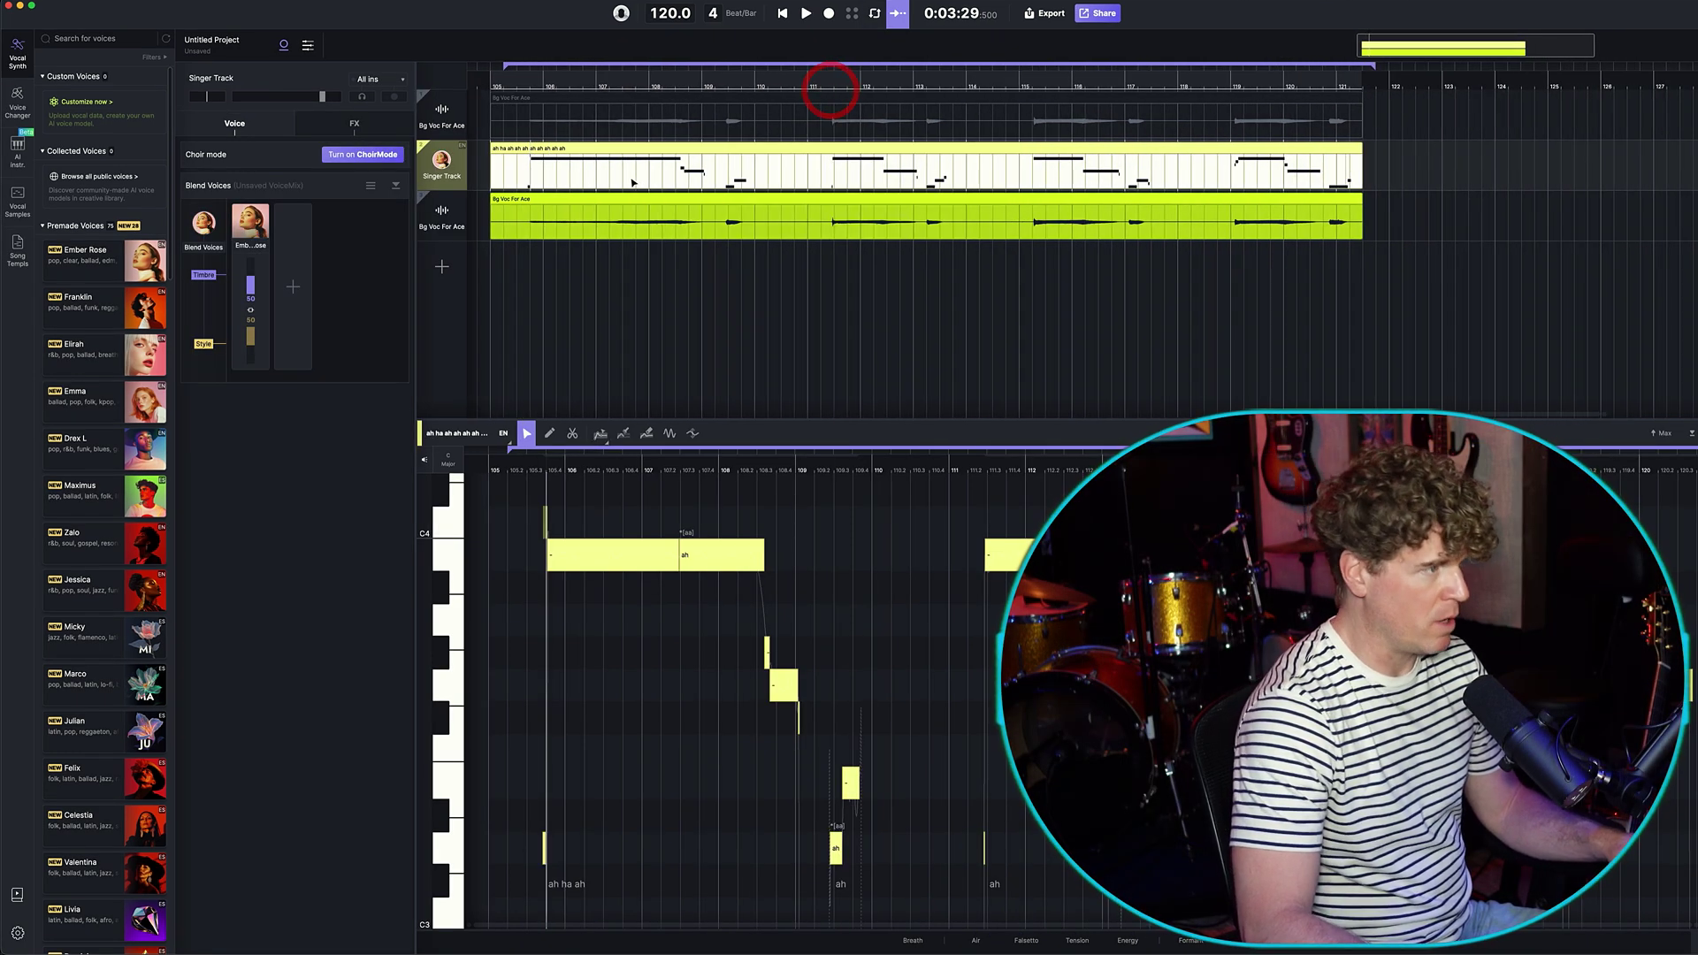
{"action": "left_click", "coordinate": [442, 267]}
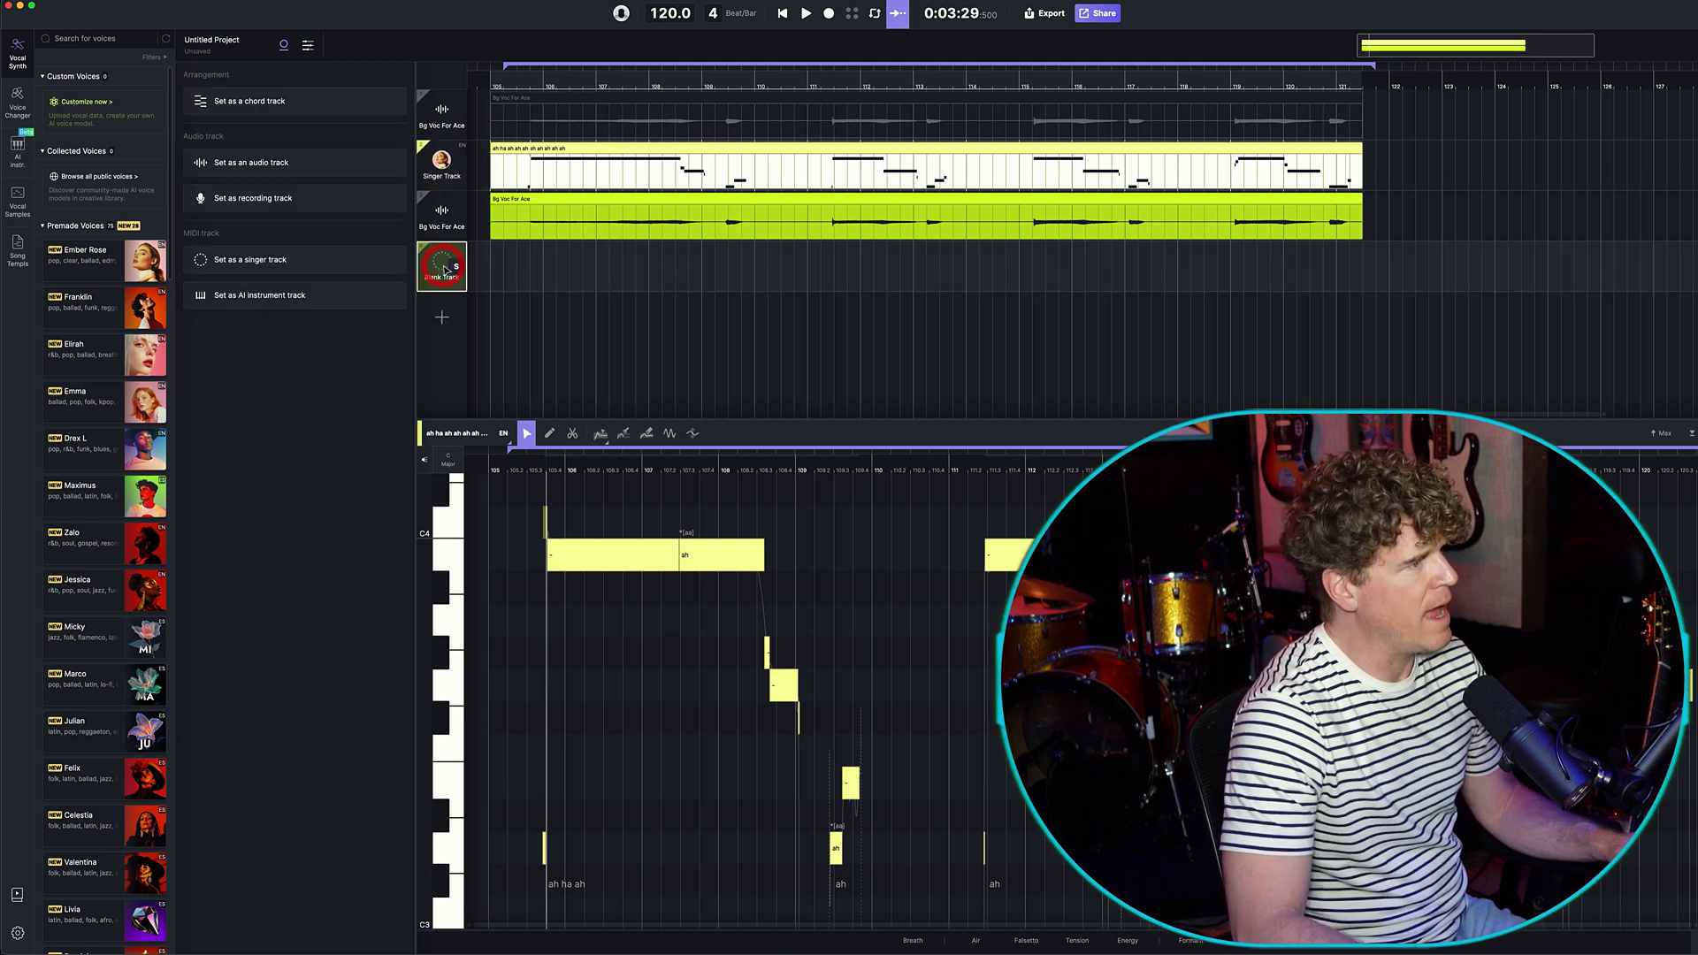
{"action": "left_click", "coordinate": [228, 303]}
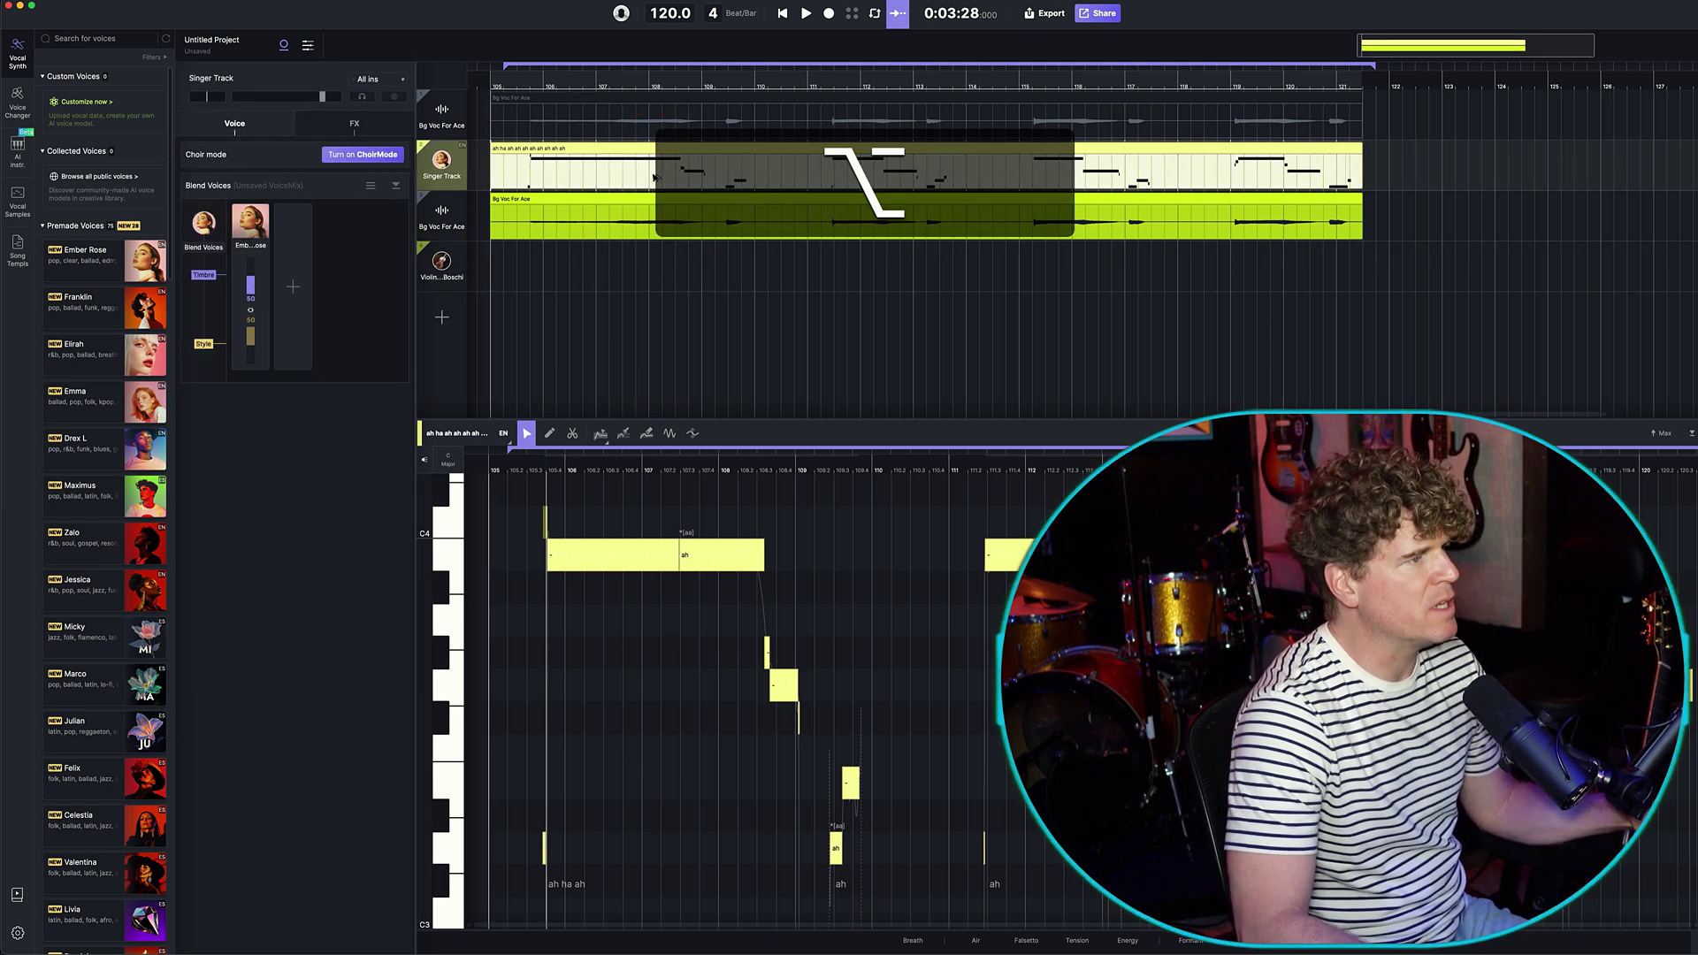
{"action": "left_click_drag", "start_coordinate": [653, 177], "coordinate": [648, 258]}
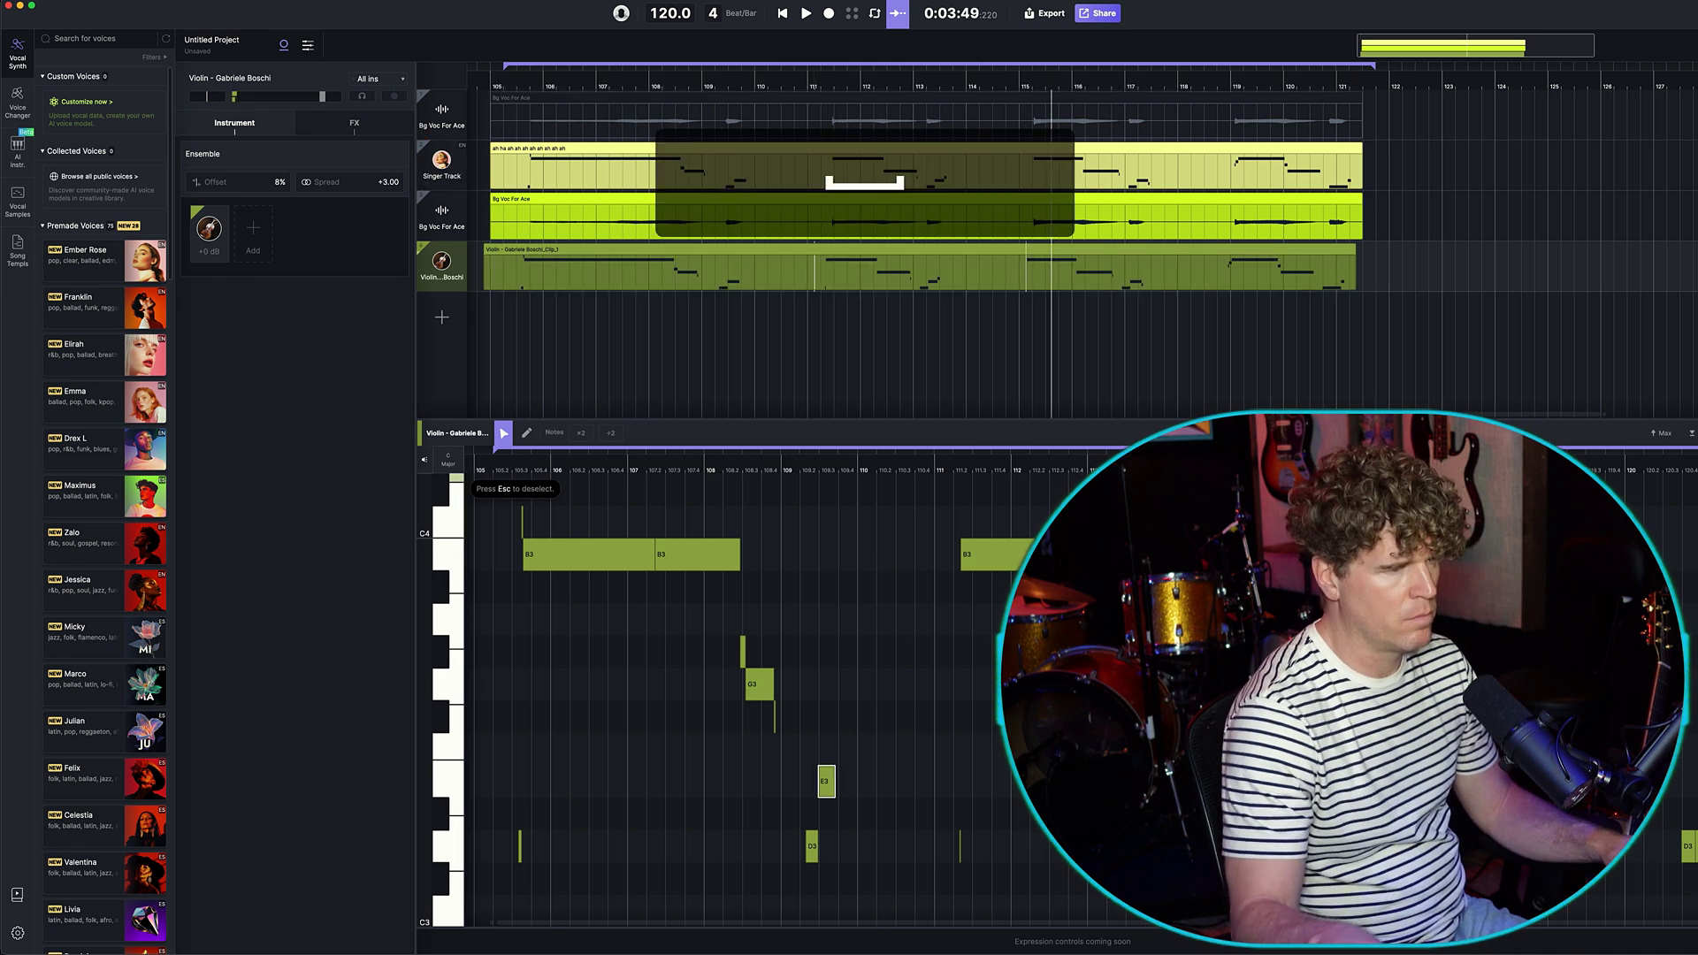
- Play back the violin version of the background vocal melody and deselect the selected note
{"action": "key", "text": "space"}
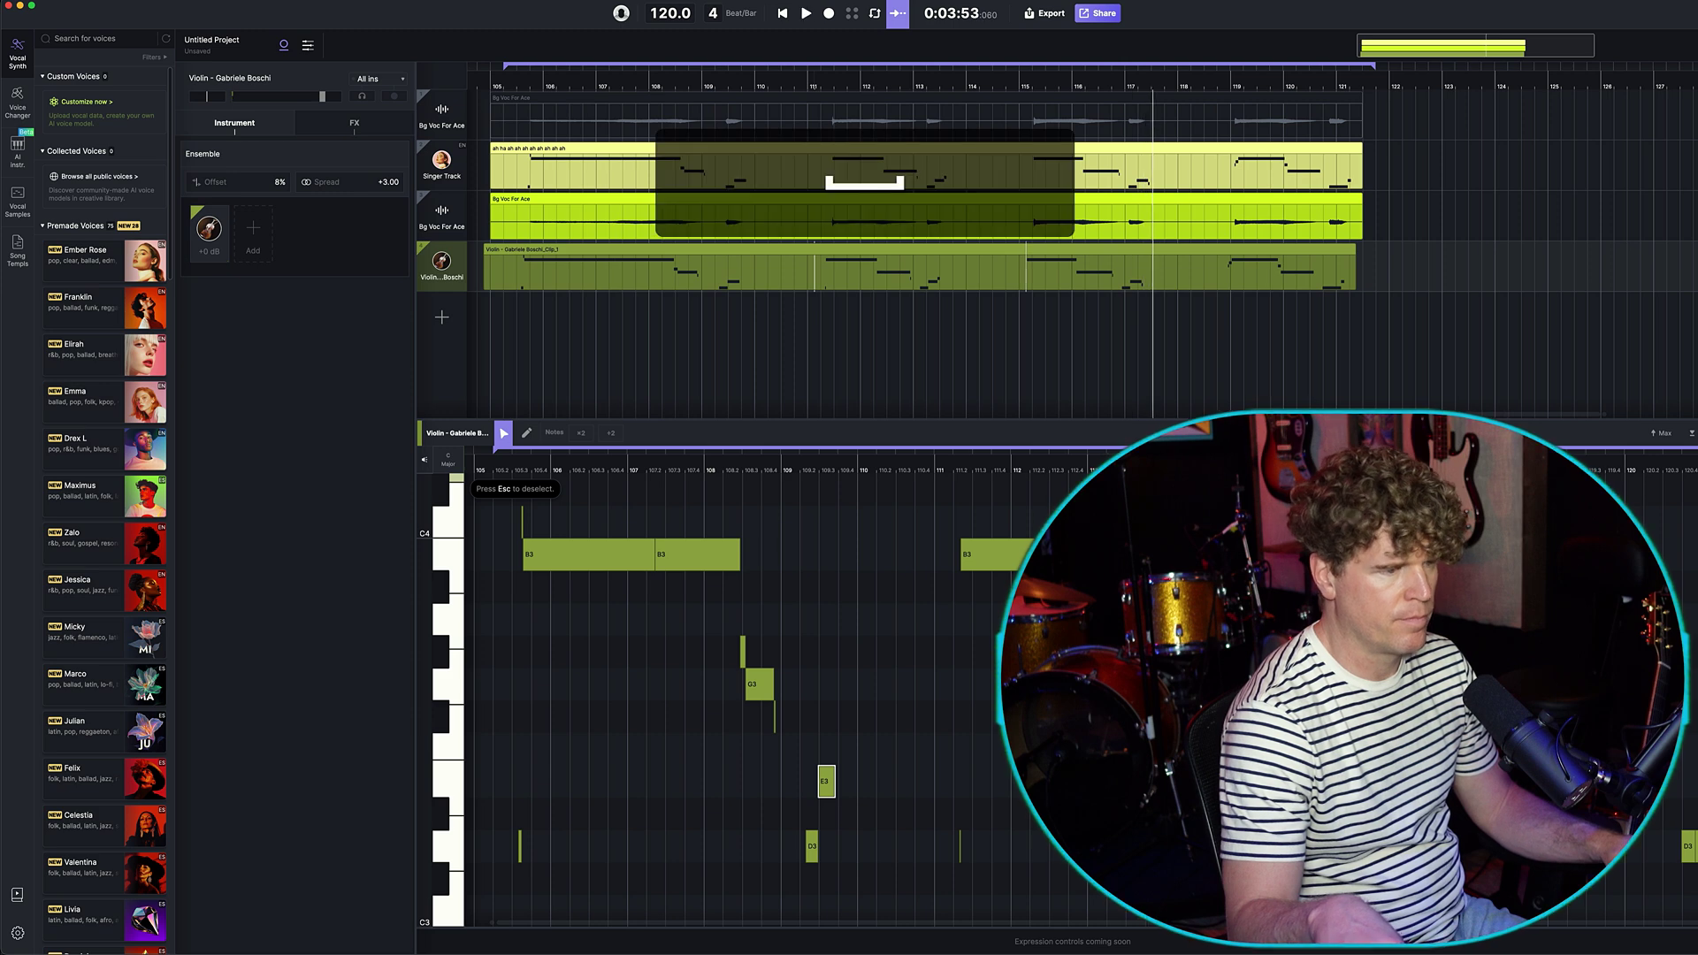
{"action": "key", "text": "space"}
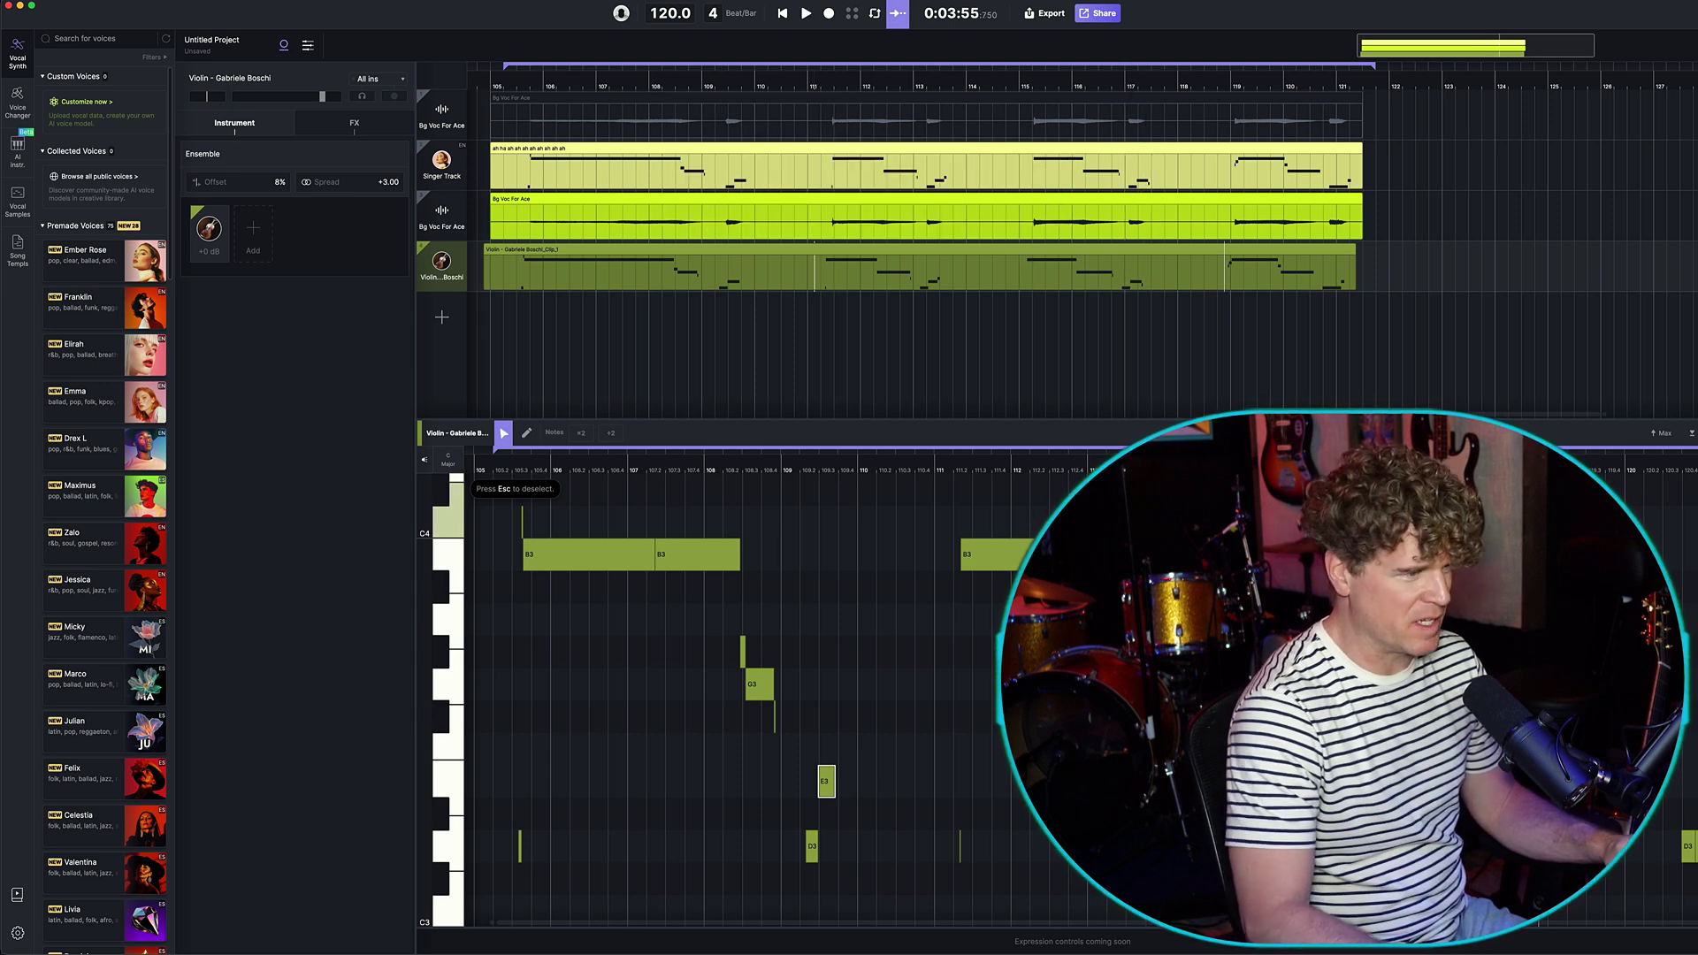
{"action": "left_click", "coordinate": [847, 601]}
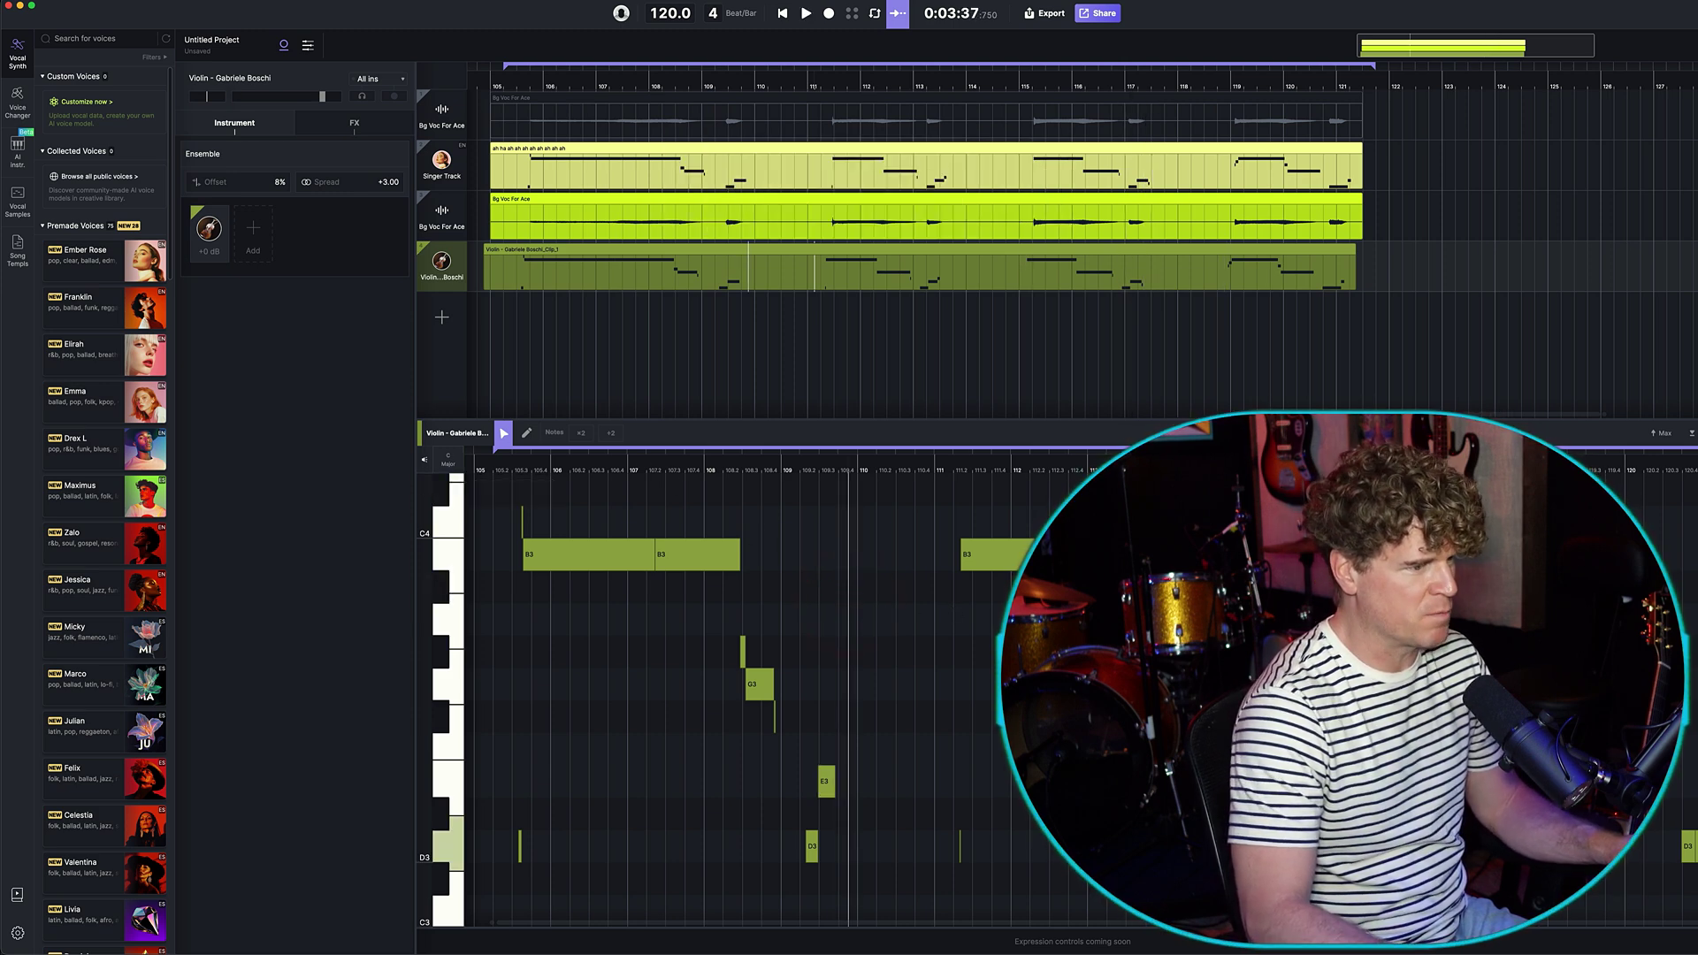